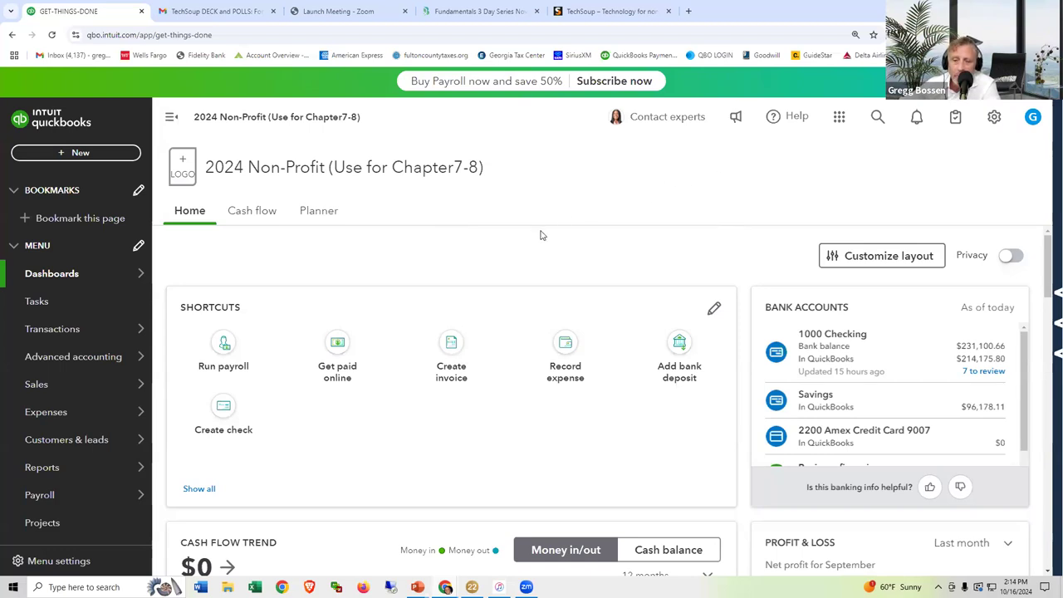
Go to Transactions > Bank transactions and start linking a new bank account
mouse_move(51, 332)
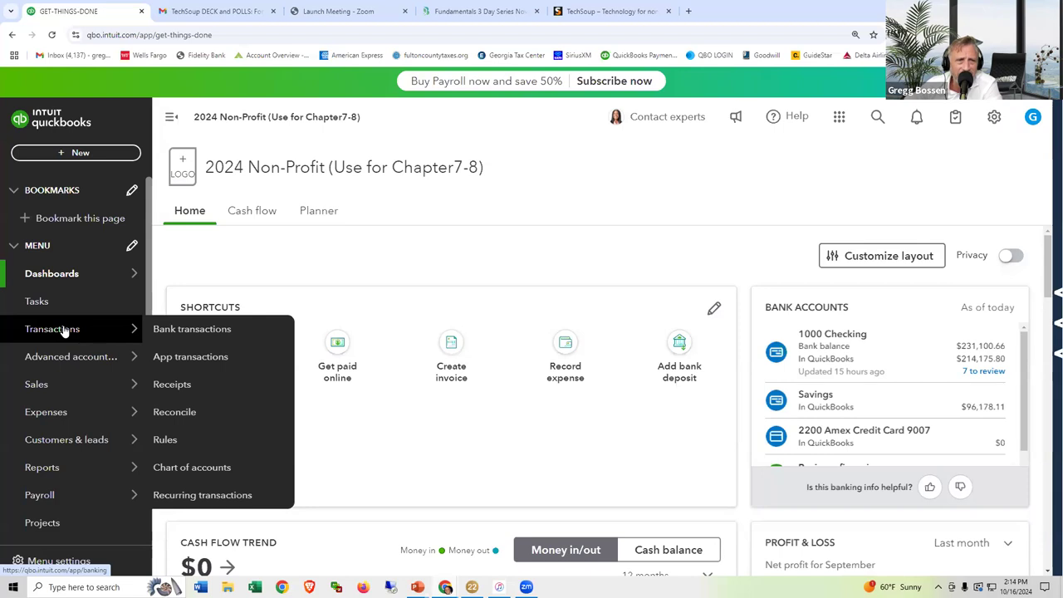
click(170, 332)
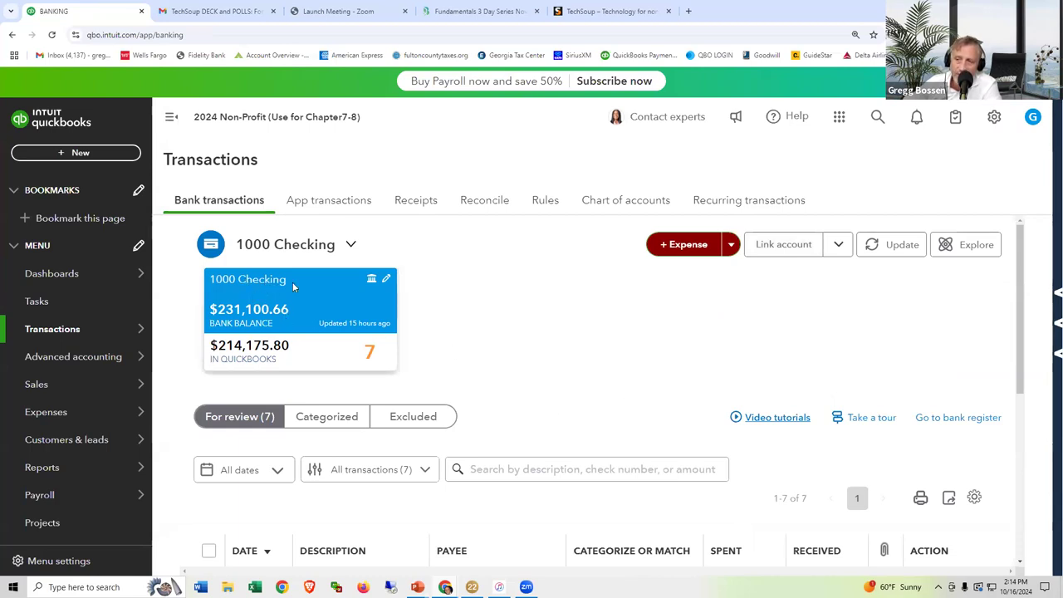
click(779, 247)
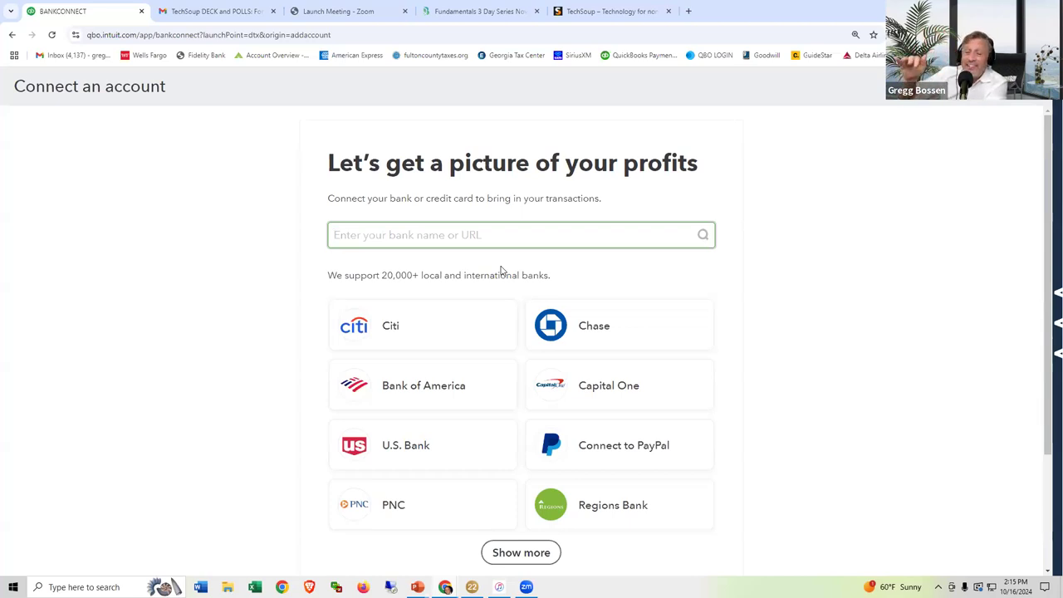
Search the bank providers for 'americ', then replace it with 'Community BAnks of Col'
click(378, 235)
text(americ)
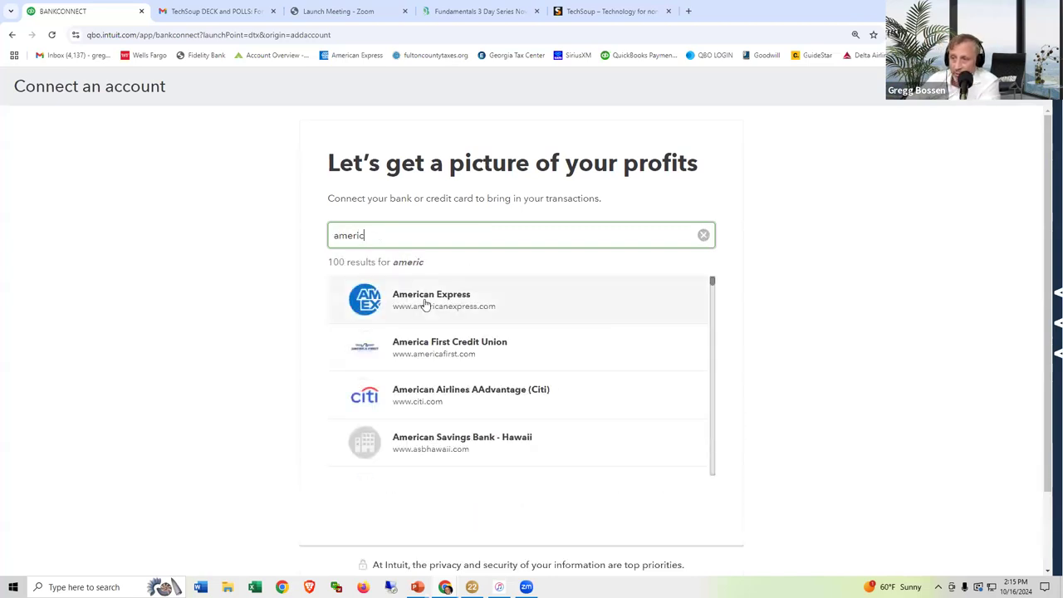
drag(375, 240, 322, 238)
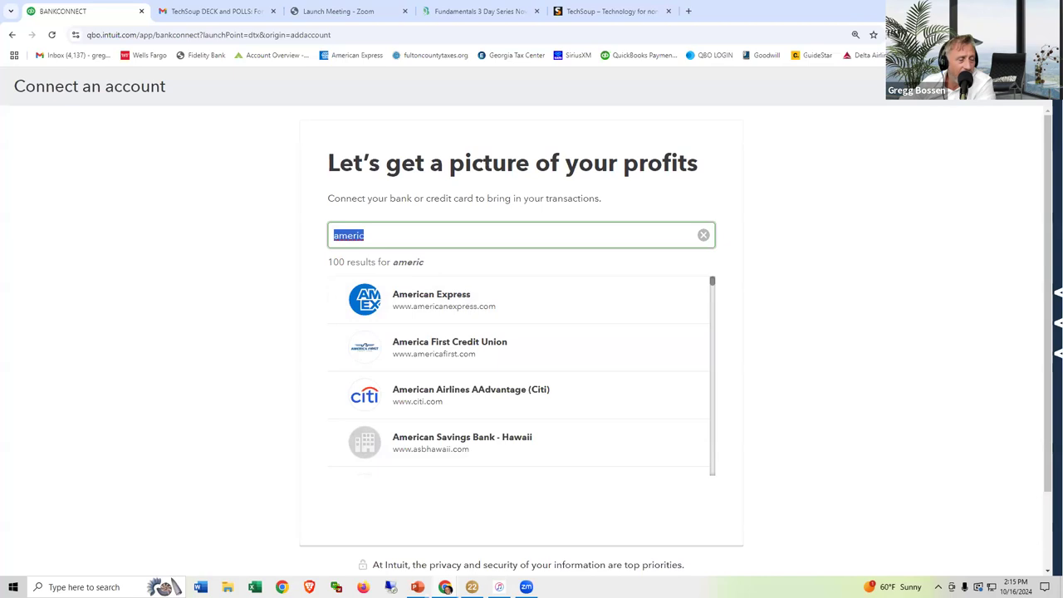
click(361, 236)
double_click(361, 235)
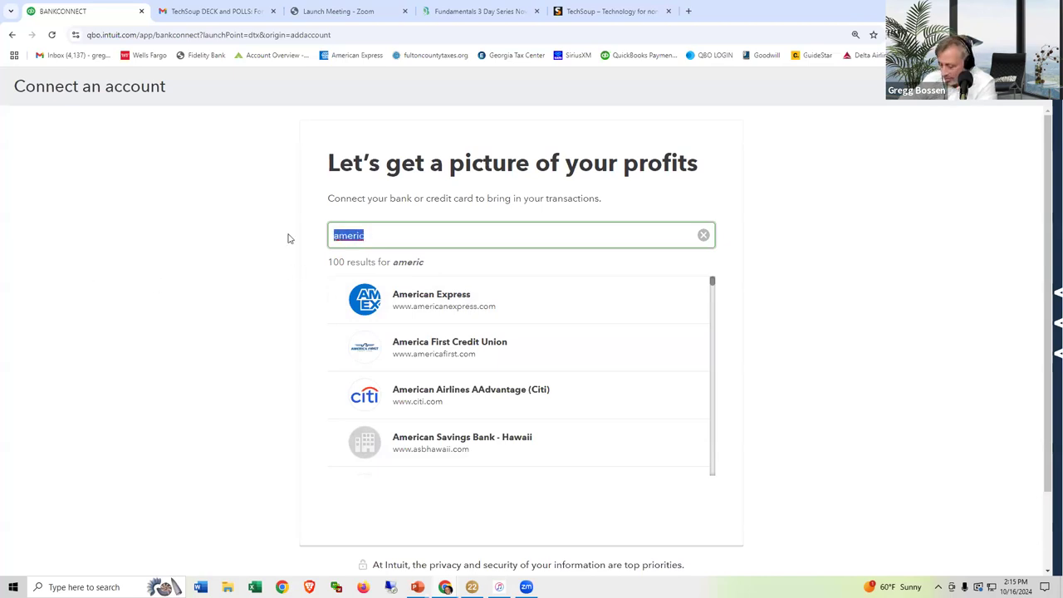
text(Community)
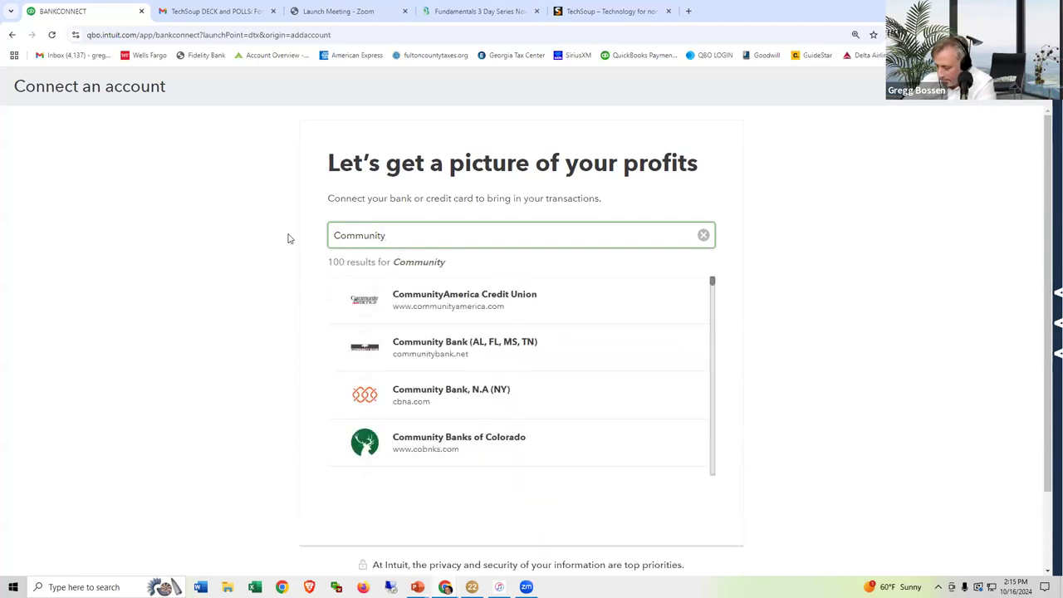
text( BAnks o)
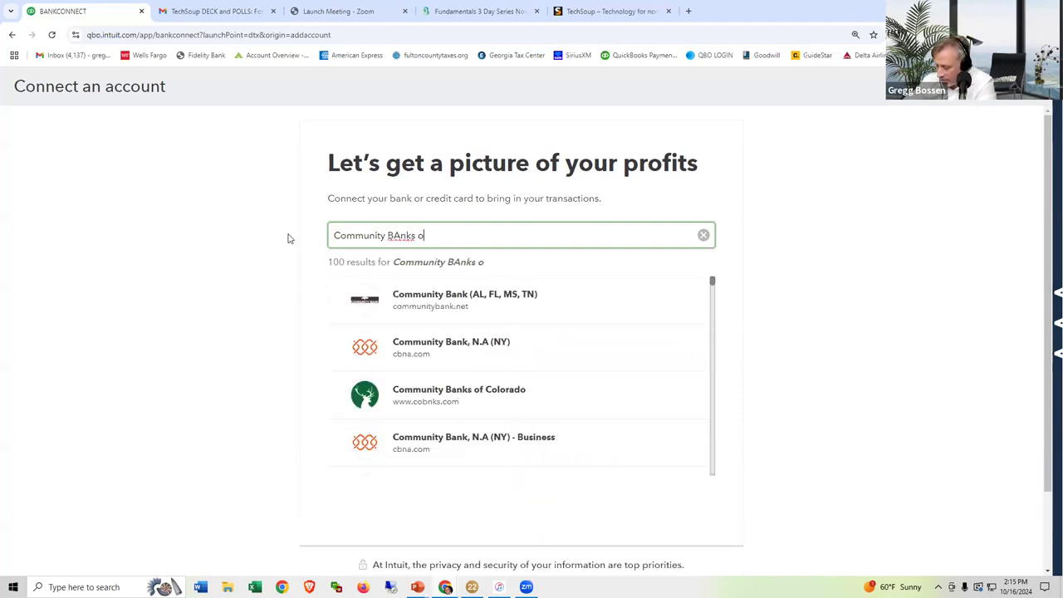
text(f Col)
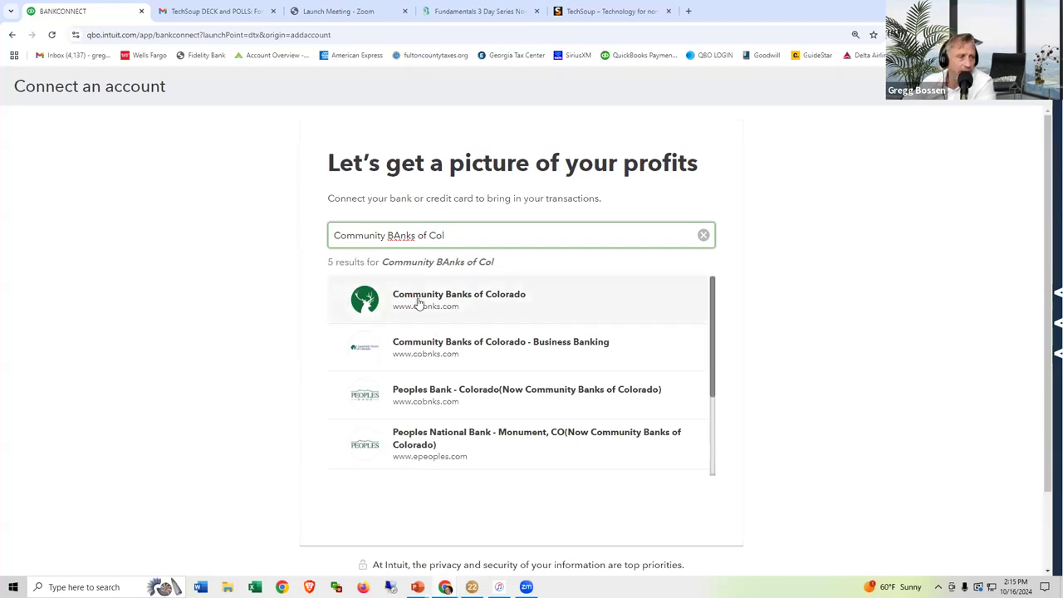
Try 'Village Bank and Trust' and 'Eagle Bank of a', then search 'well' to list Wells Fargo
drag(445, 236, 282, 232)
text(Vi)
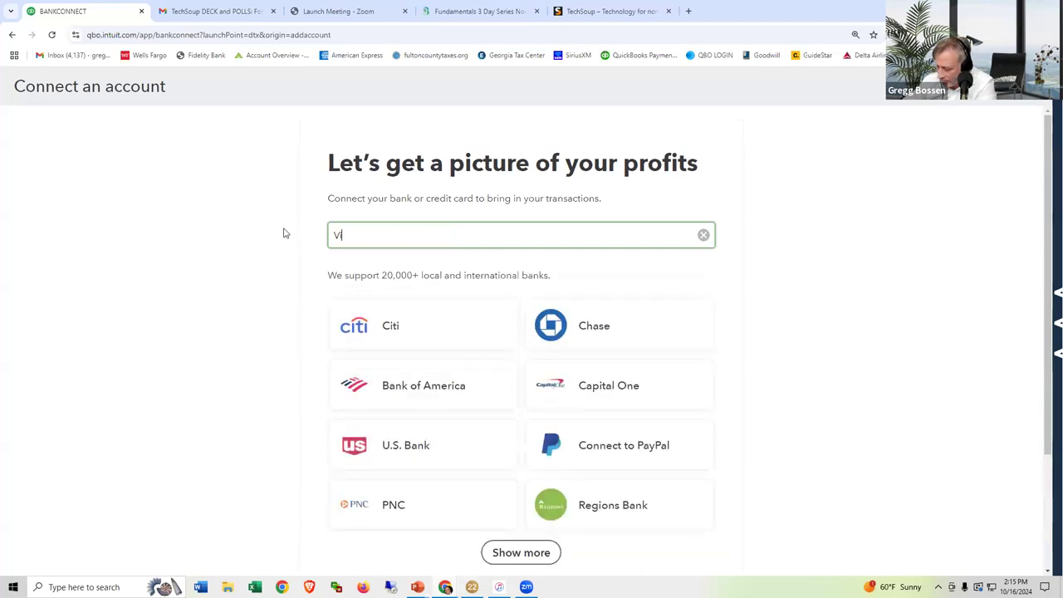
text(llage Bank a)
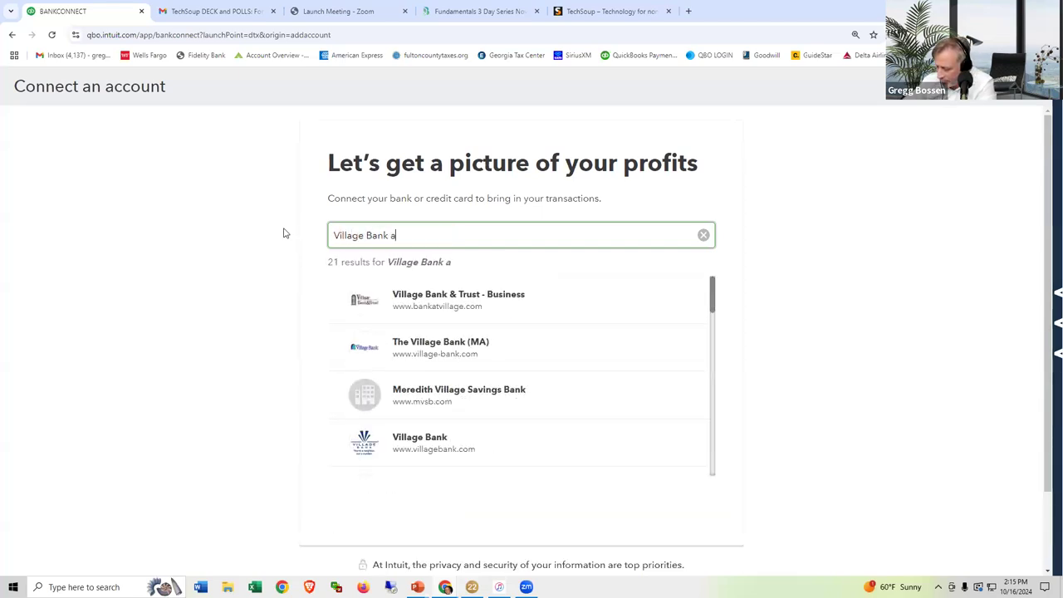
text(nd Trust)
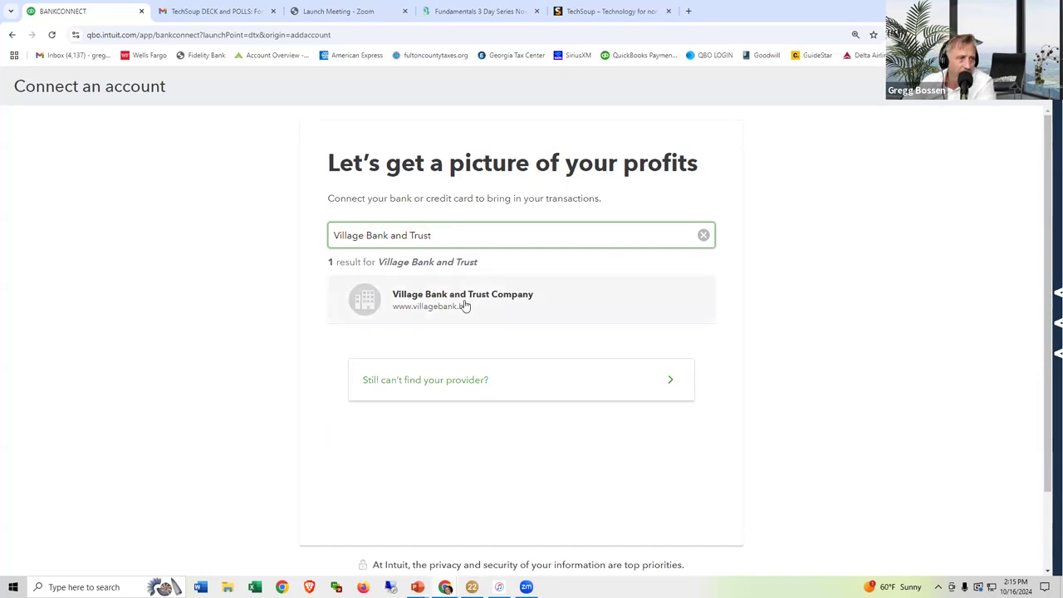
key(ctrl+a)
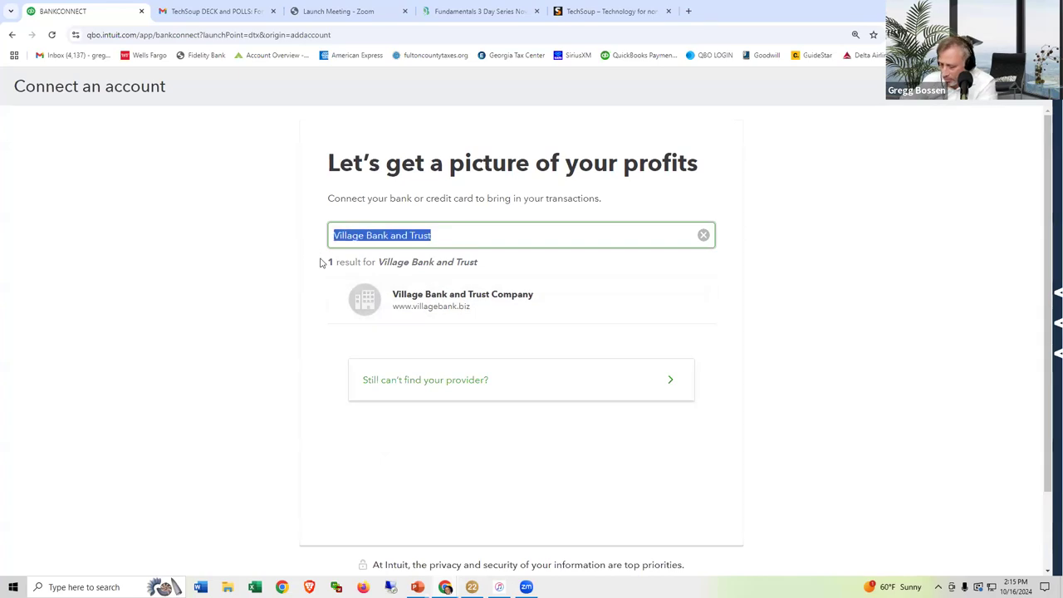
text(Eagle)
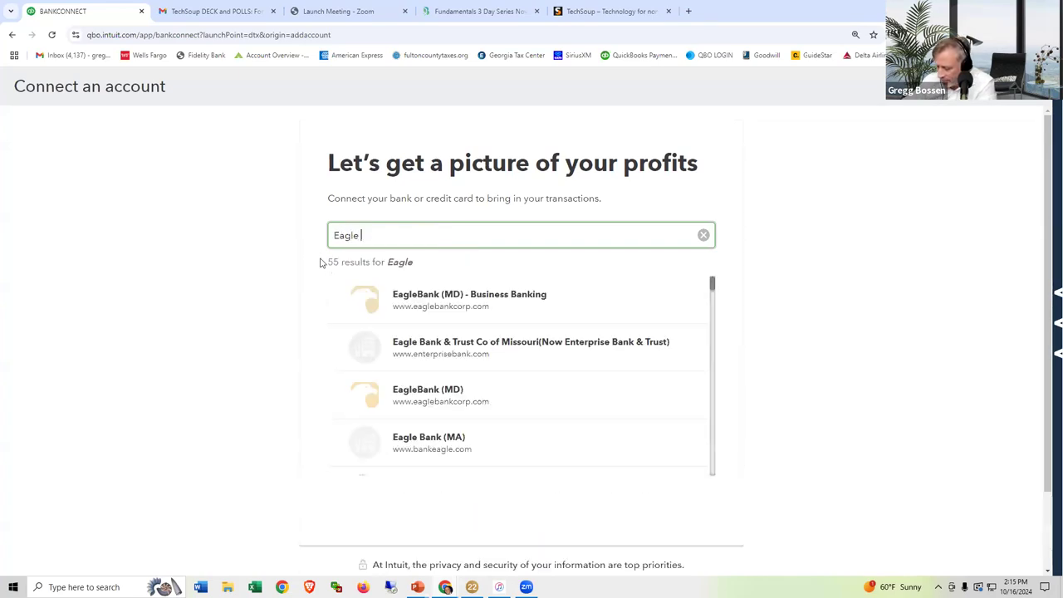
text( Bank)
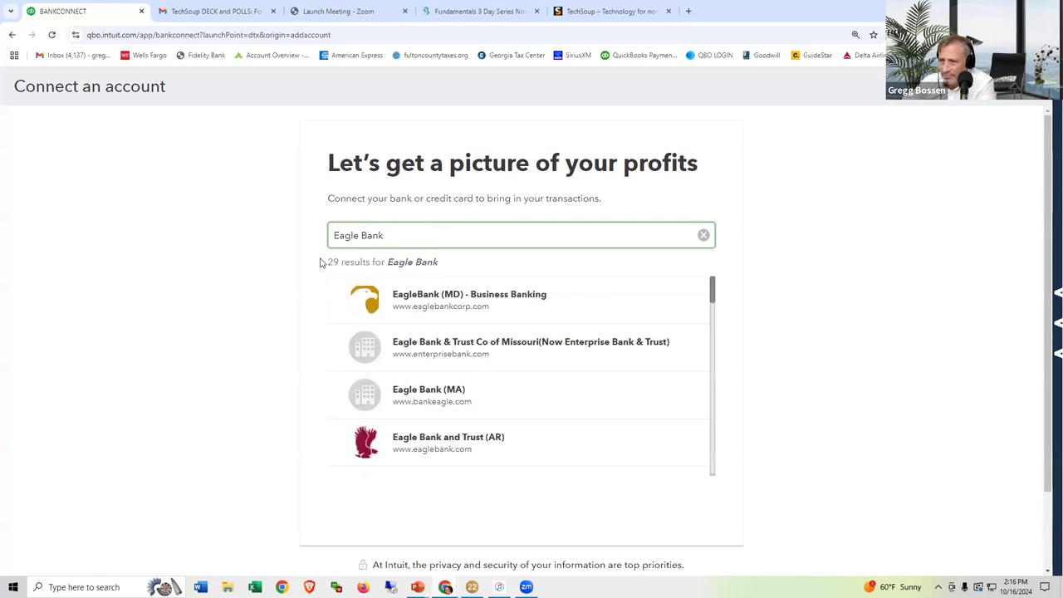
text( of a)
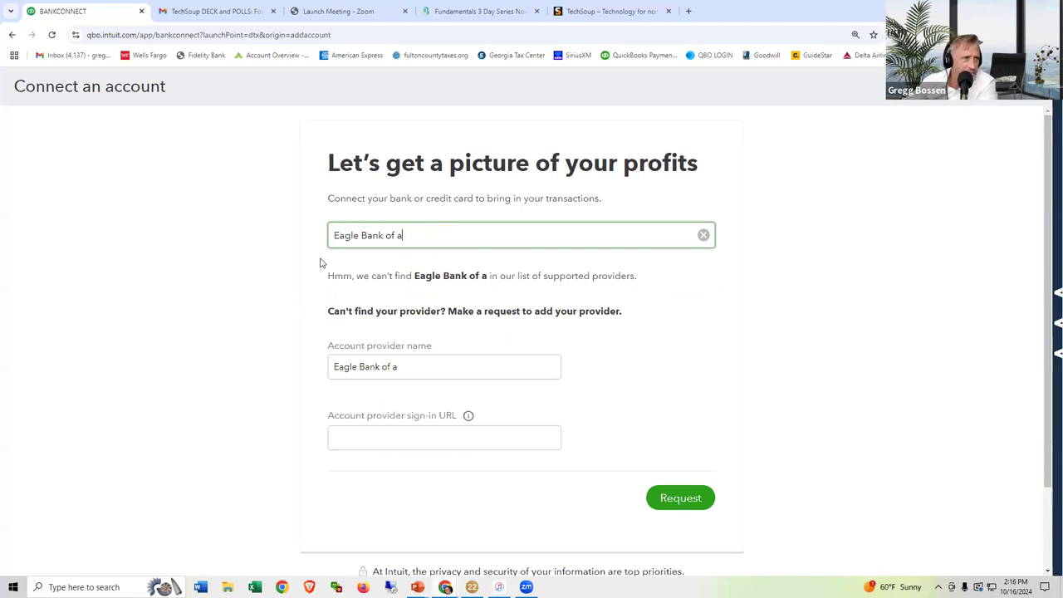
key(BackSpace)
key(BackSpace)
key(BackSpace)
key(BackSpace)
key(BackSpace)
key(BackSpace)
key(BackSpace)
key(BackSpace)
key(BackSpace)
key(BackSpace)
key(BackSpace)
key(BackSpace)
key(BackSpace)
key(BackSpace)
key(BackSpace)
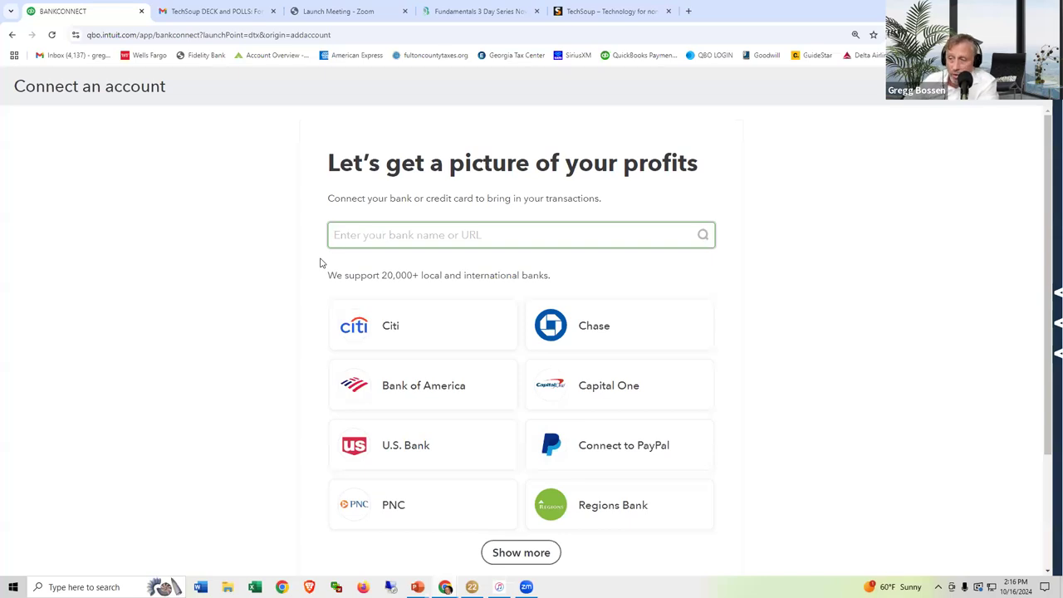
text(well)
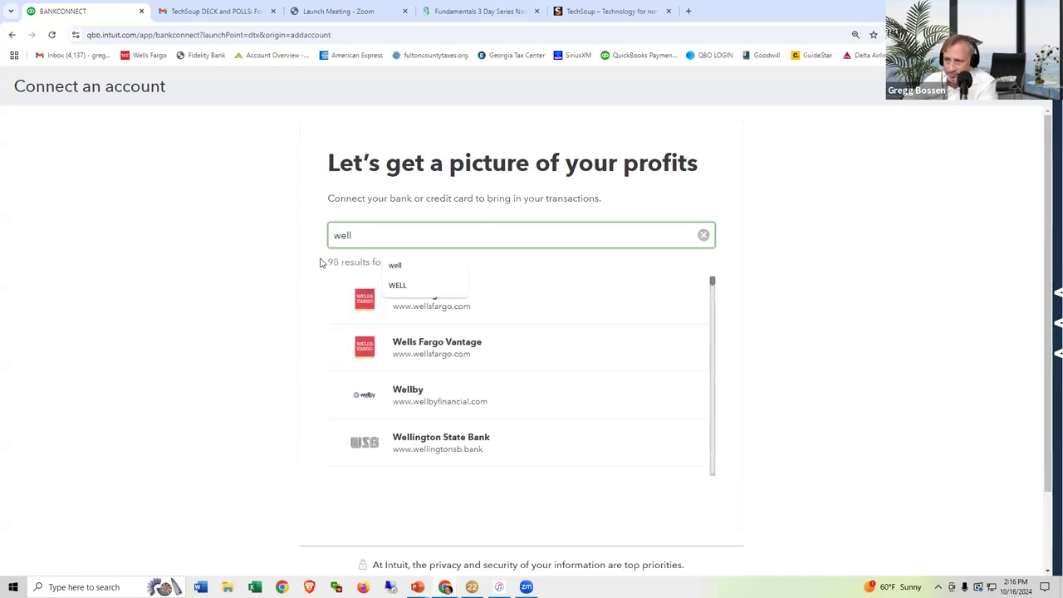
Choose Wells Fargo as the provider, continue, and sign on to the Wells Fargo account
click(441, 310)
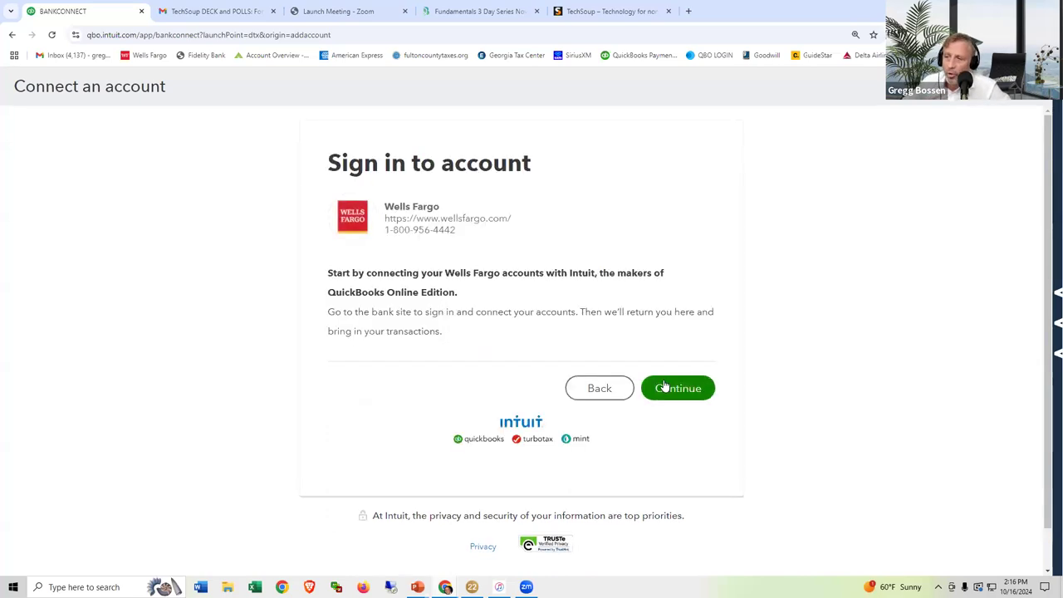
click(668, 388)
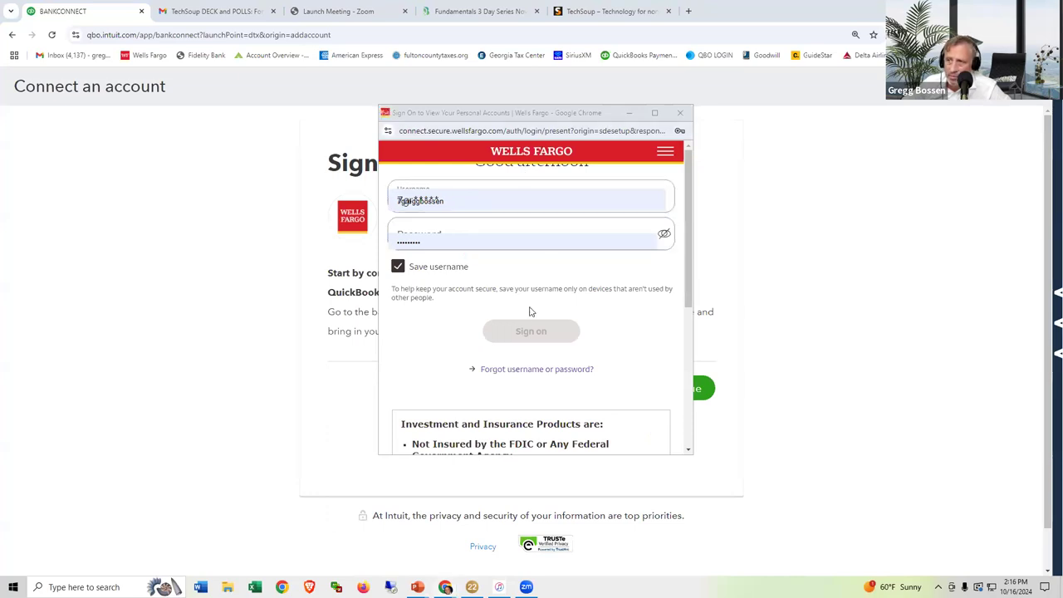
scroll(543, 272, down, 5)
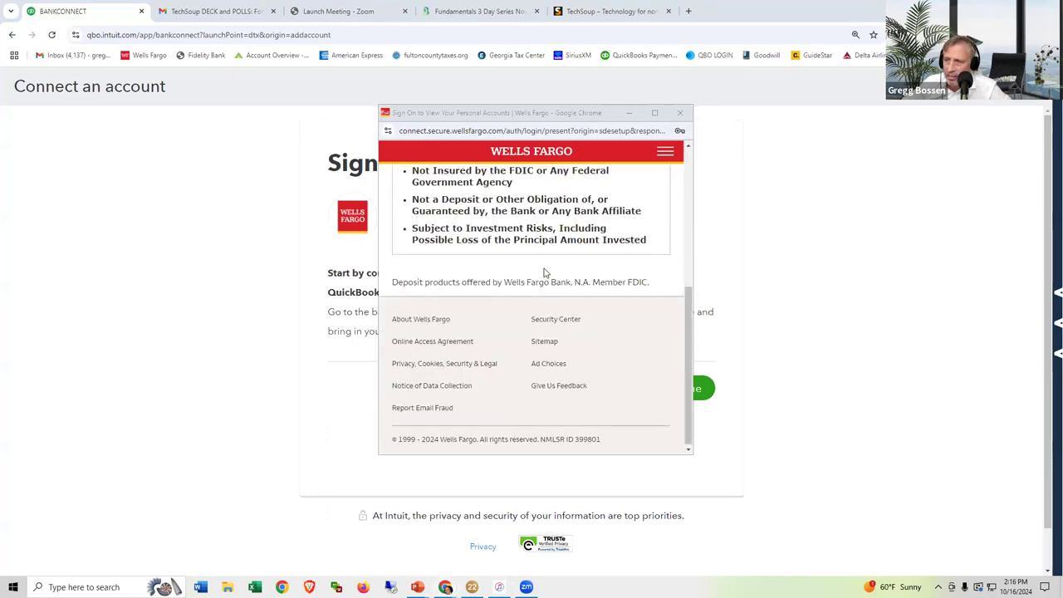
scroll(544, 272, up, 5)
click(523, 334)
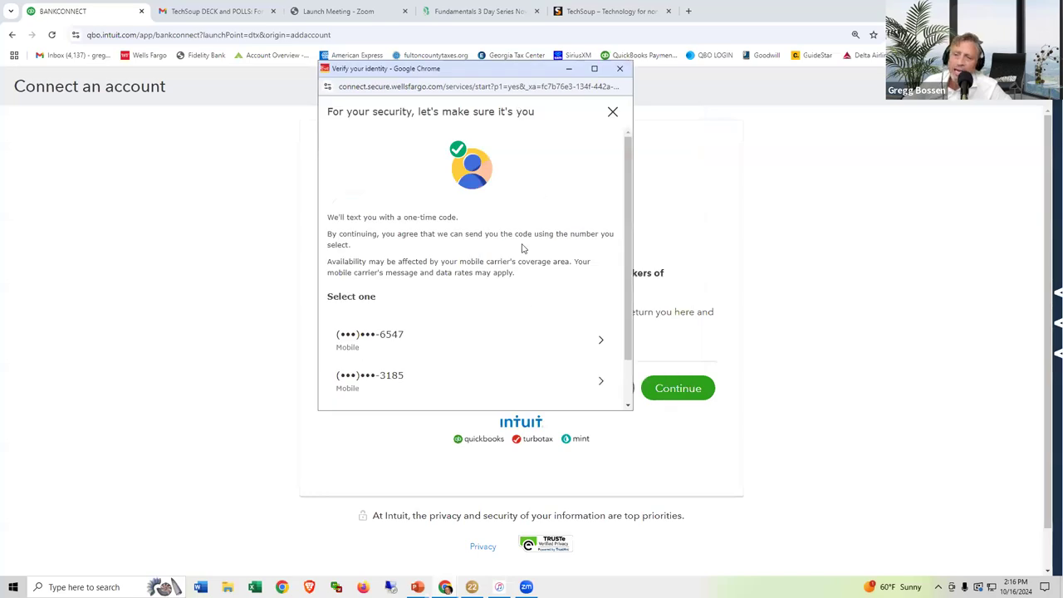
Have a one-time code texted to the first mobile number and enter it in the Code field
scroll(522, 247, down, 1)
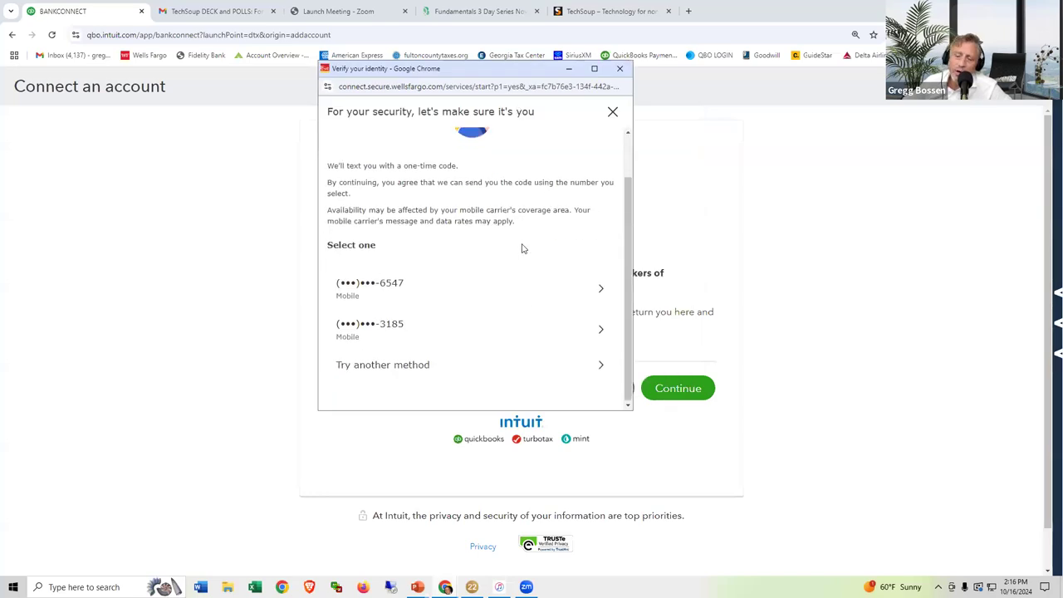
click(391, 286)
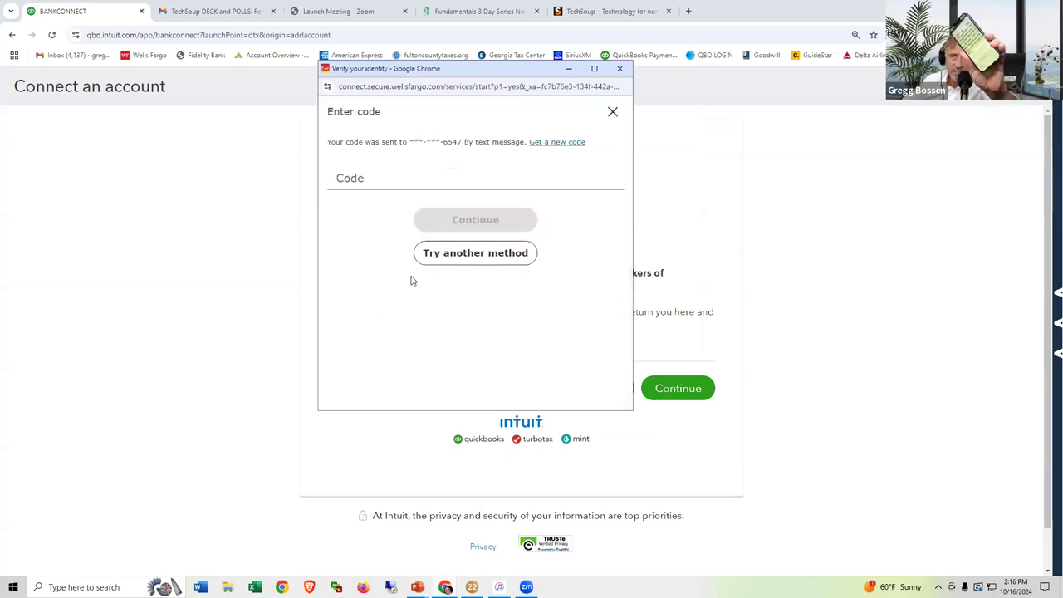
click(428, 181)
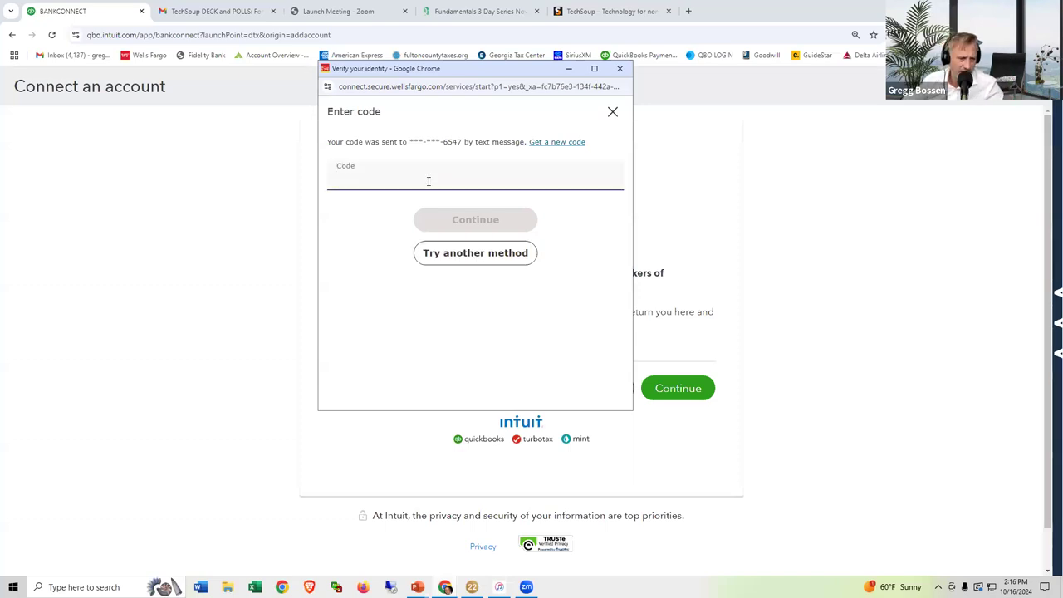
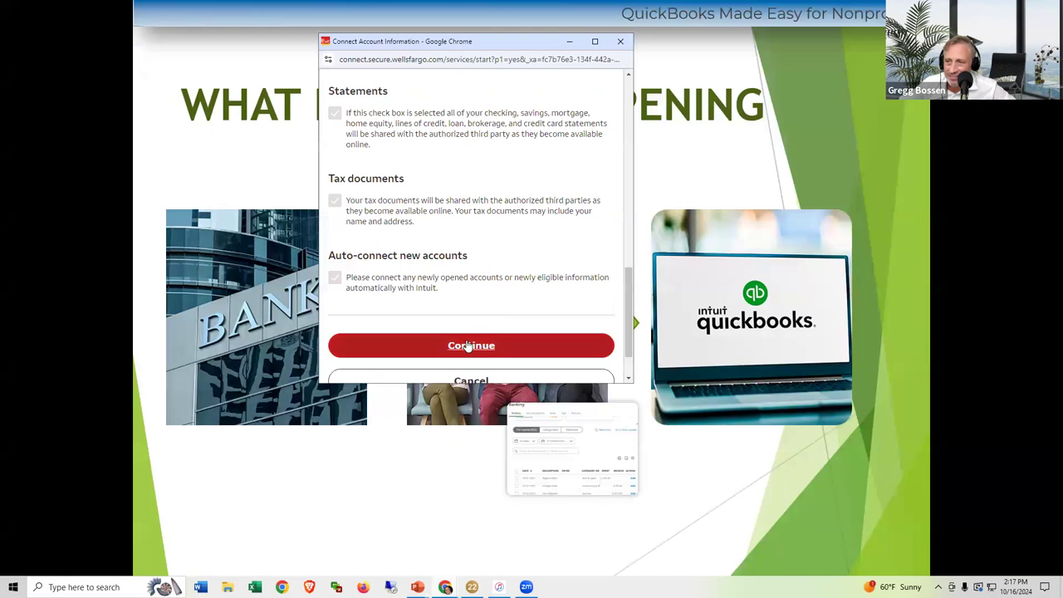
Submit the code, accept the Wells Fargo terms, authorize Intuit access, then switch windows
click(469, 344)
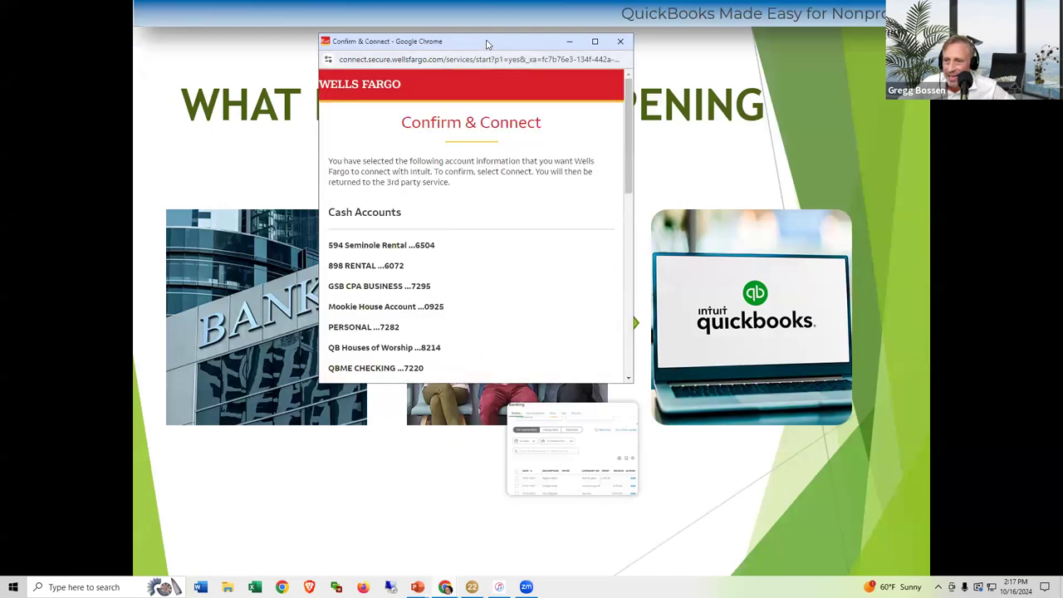
drag(488, 44, 519, 46)
scroll(513, 309, down, 10)
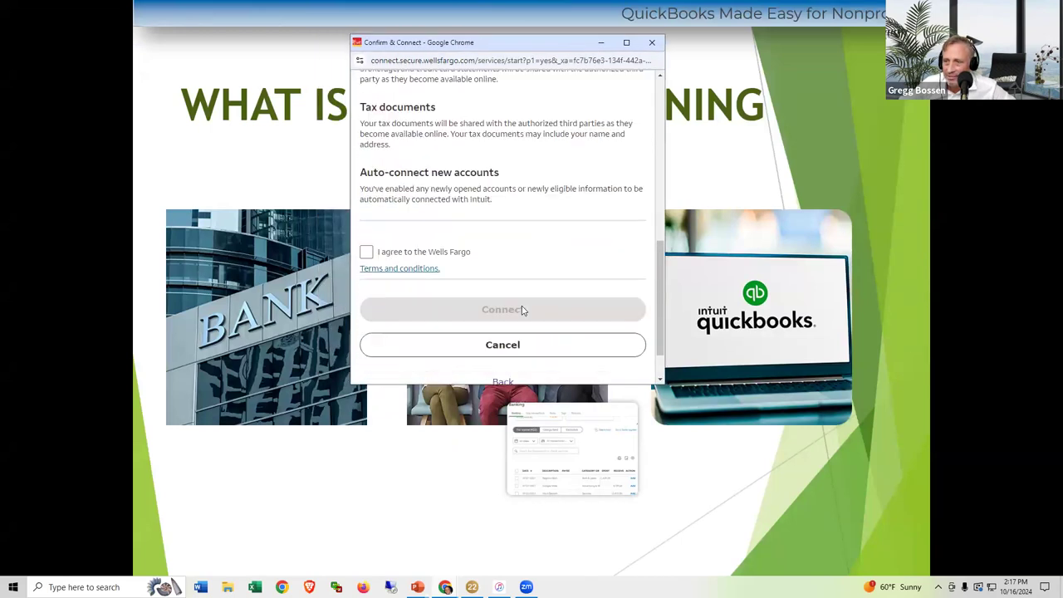
scroll(523, 310, down, 1)
click(366, 200)
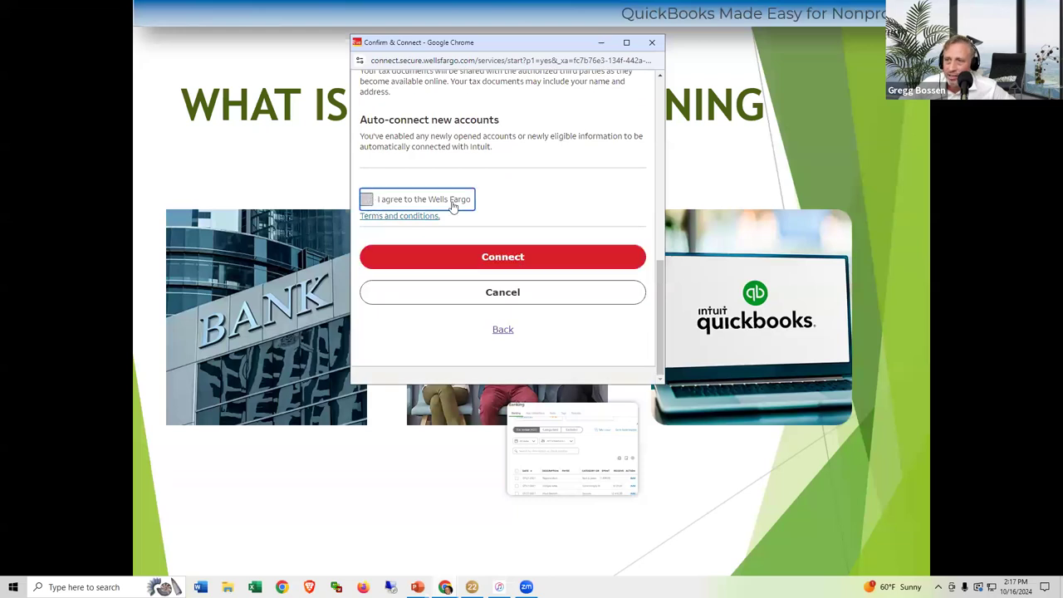
click(528, 259)
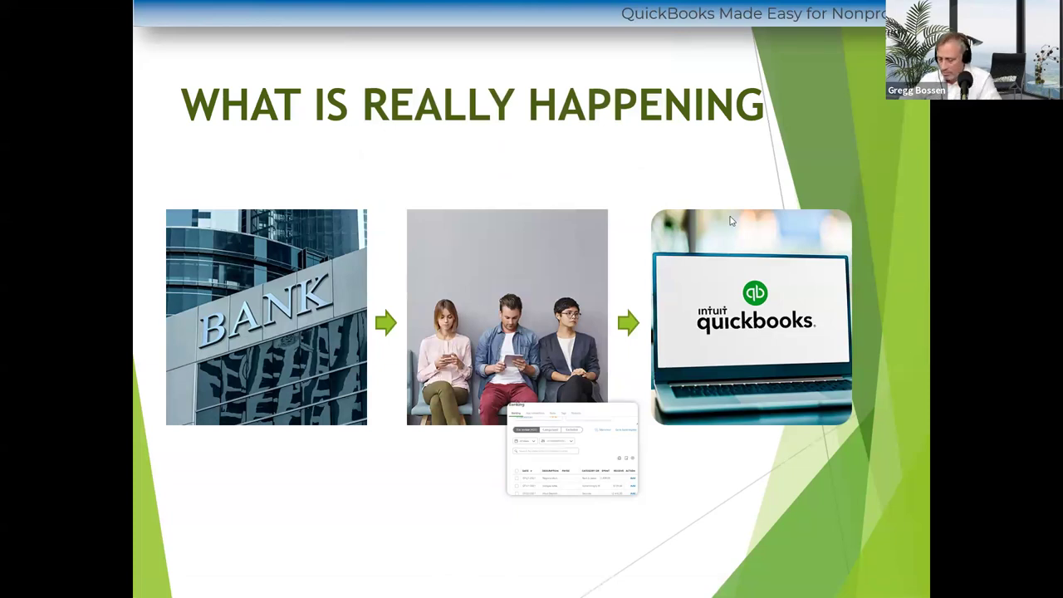
key(alt+Tab)
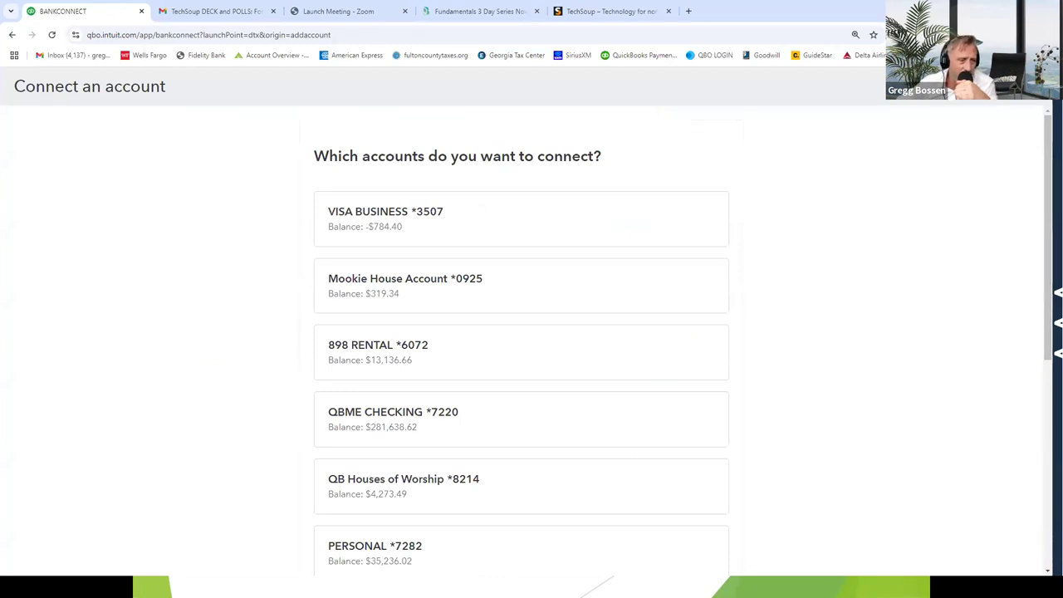
Return to the bank connection window, restoring it from full screen and shifting it left
key(ctrl+w)
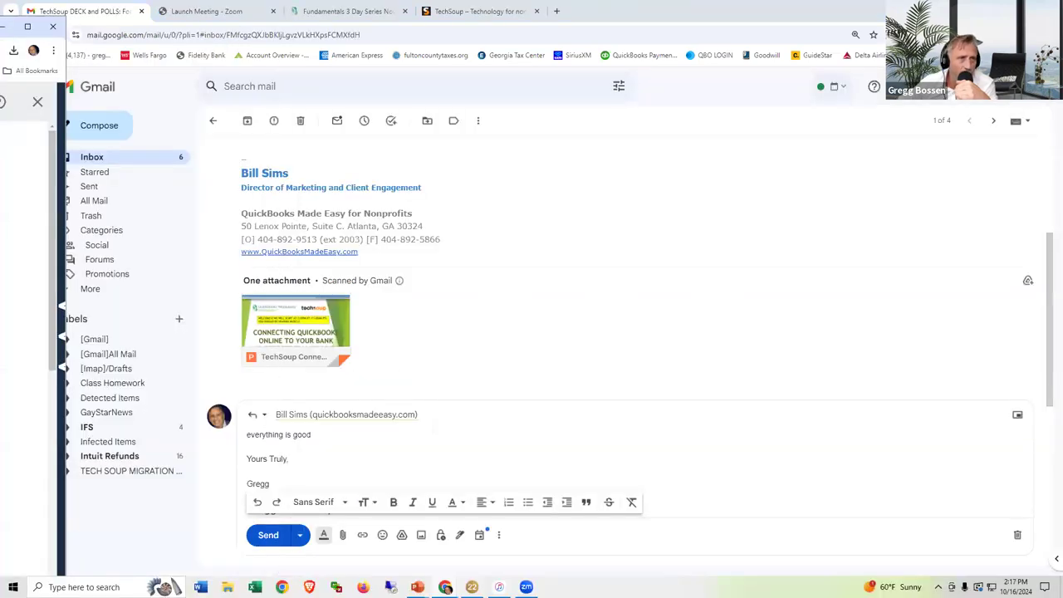
key(alt+Tab)
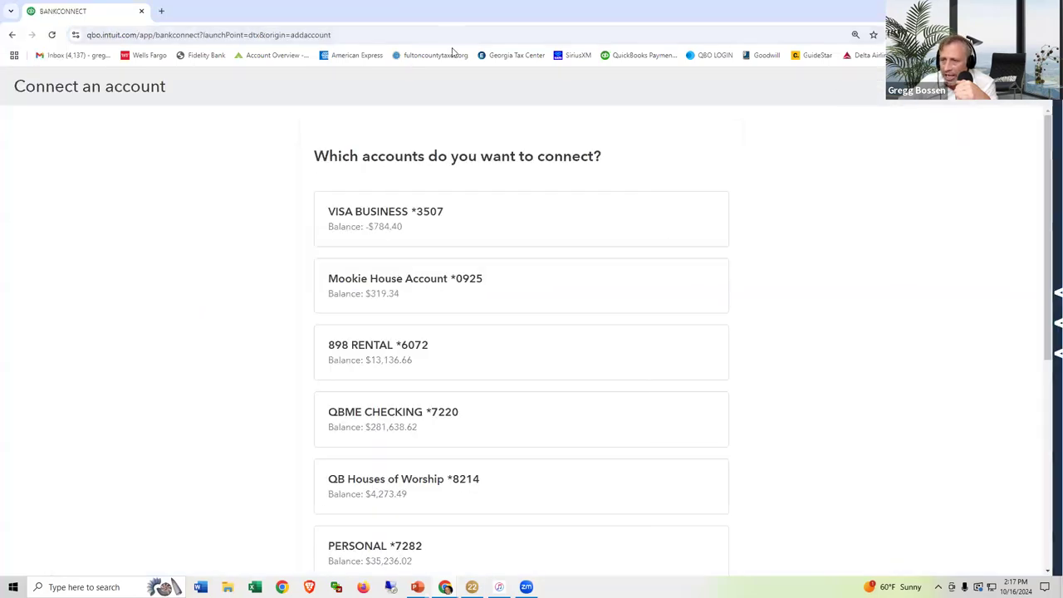
key(super+Down)
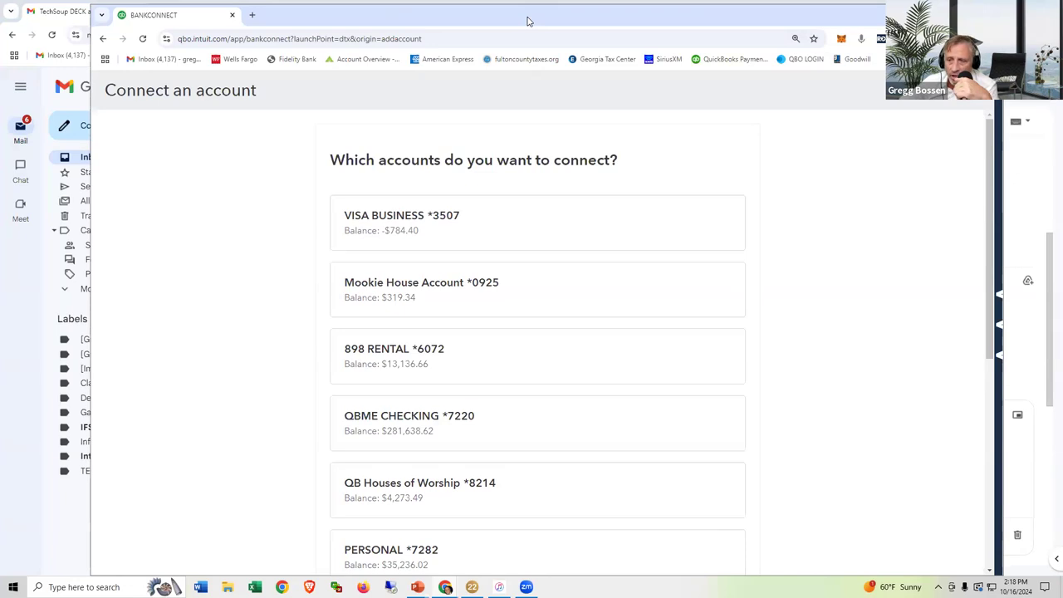
drag(473, 11, 424, 8)
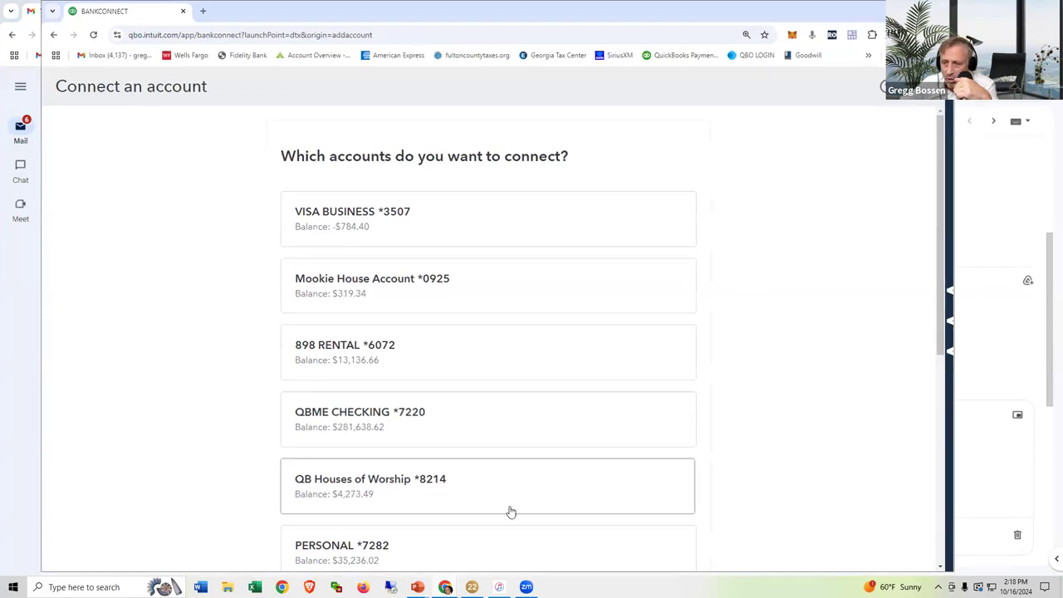
scroll(515, 507, down, 3)
scroll(518, 503, up, 3)
scroll(518, 504, down, 4)
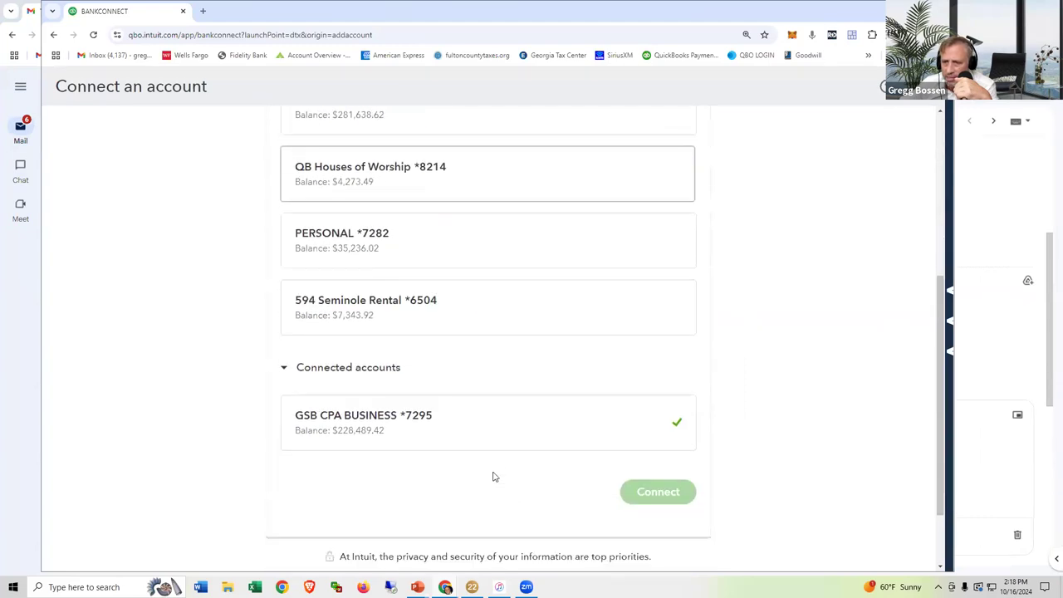
scroll(454, 413, up, 3)
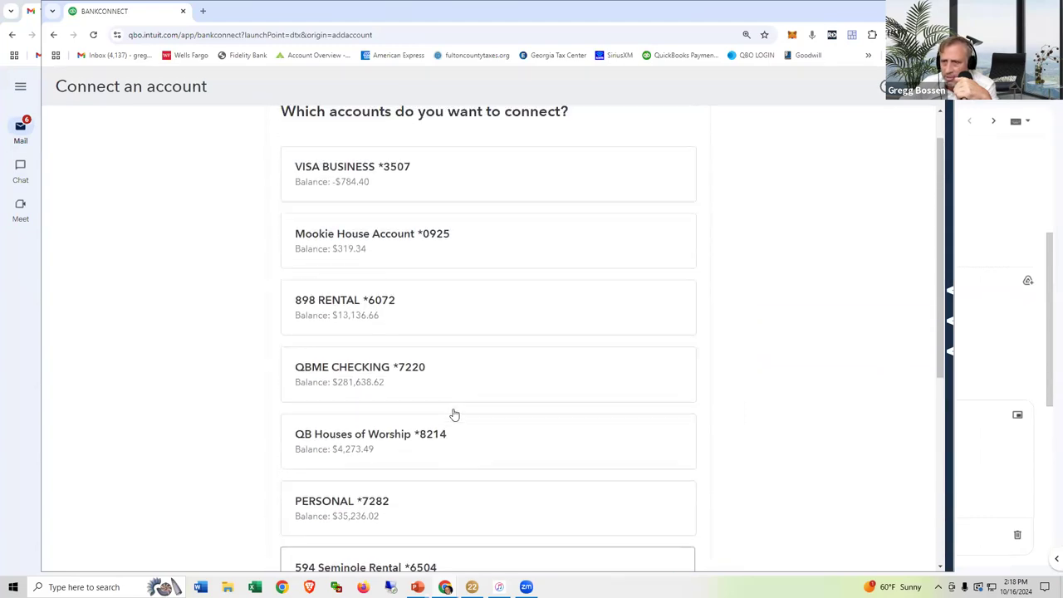
scroll(454, 413, up, 1)
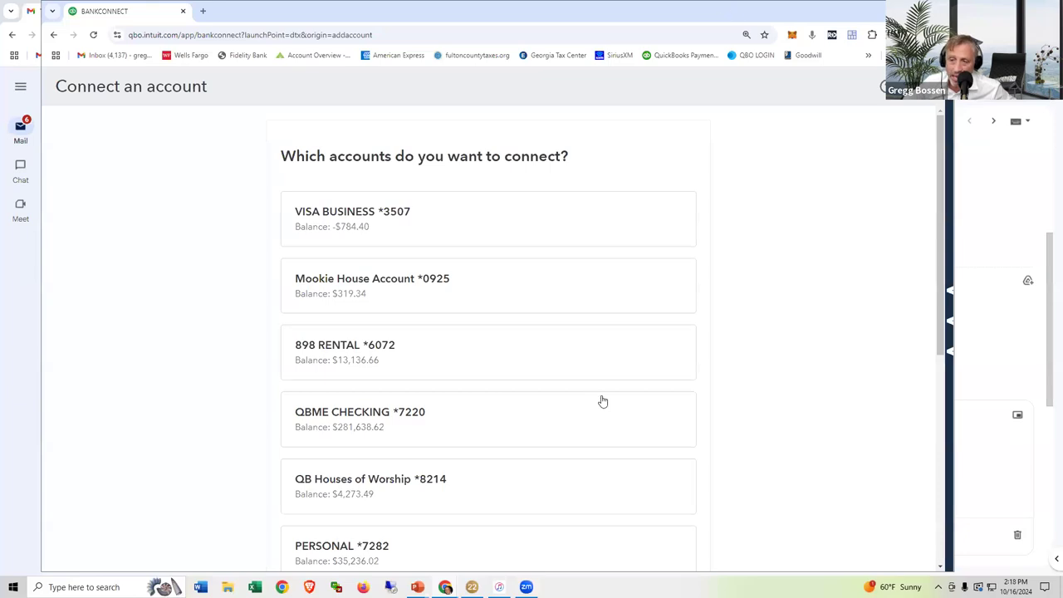
scroll(565, 408, down, 1)
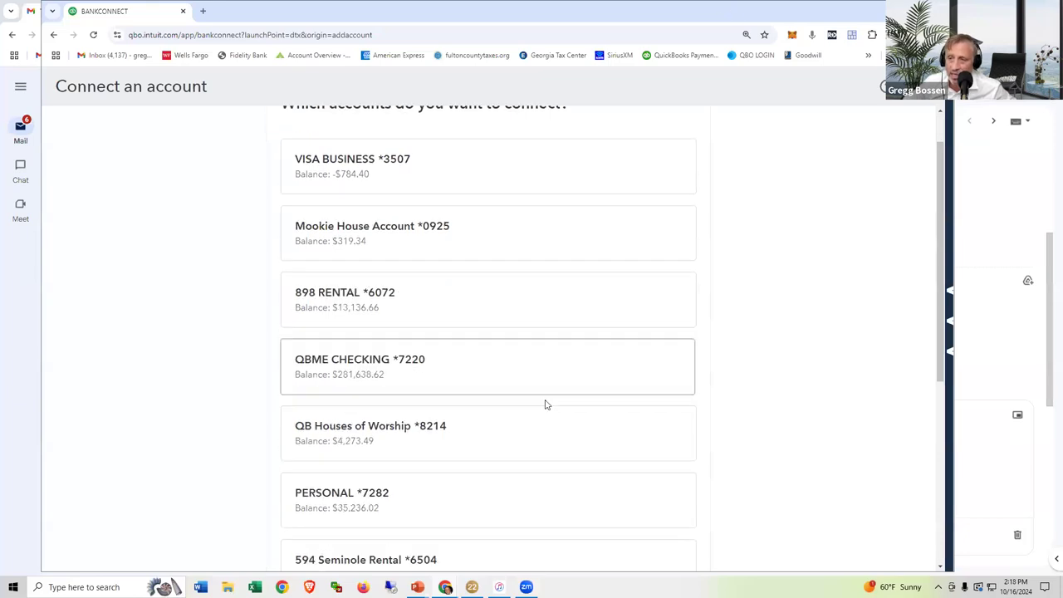
Connect QBME CHECKING as the Savings account, importing from This month (10/01/2024)
click(387, 357)
click(646, 364)
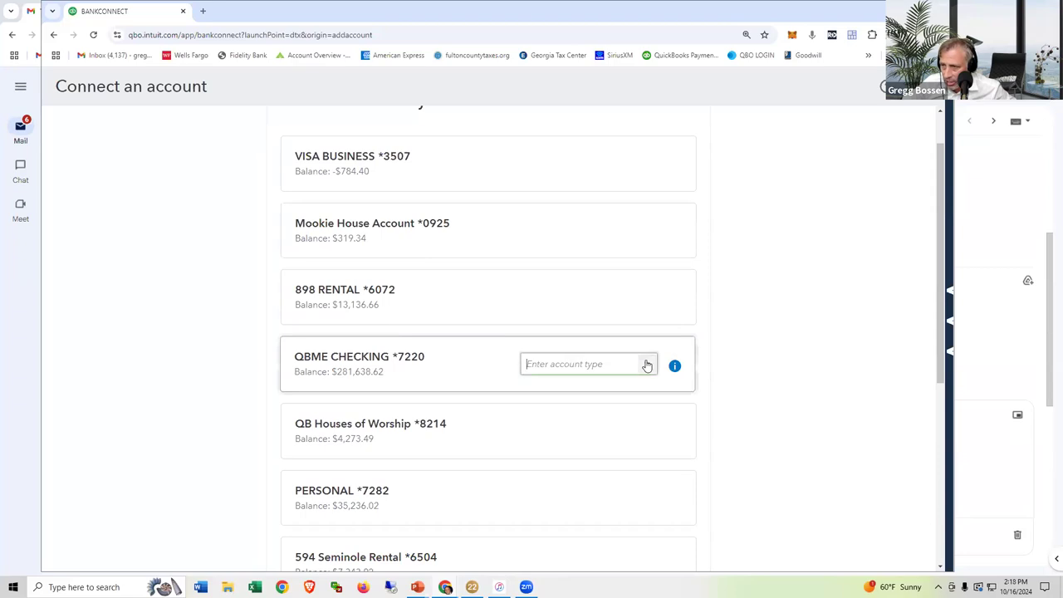
click(559, 414)
scroll(590, 407, down, 6)
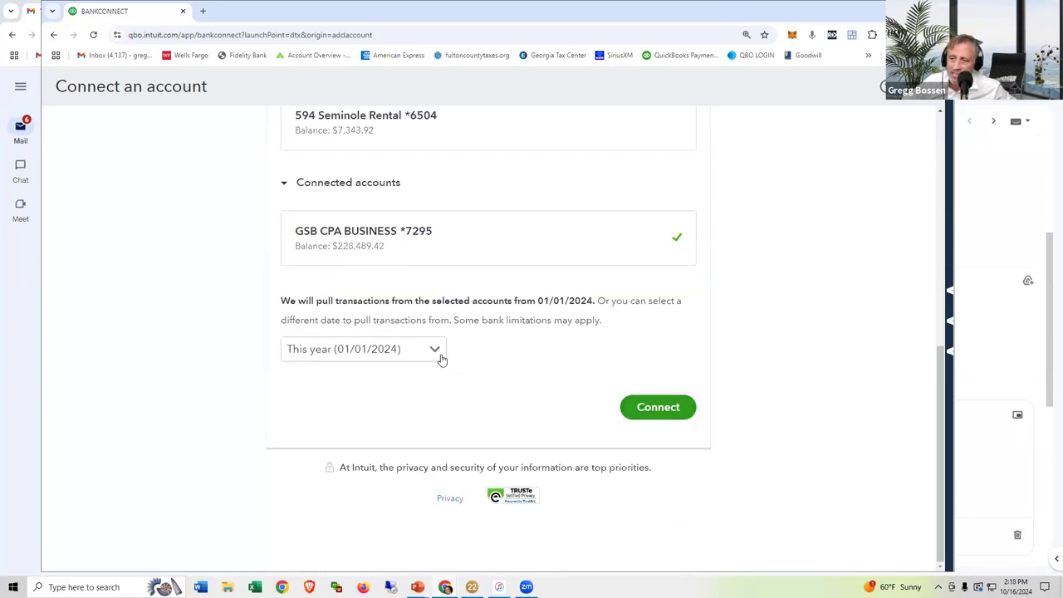
click(435, 351)
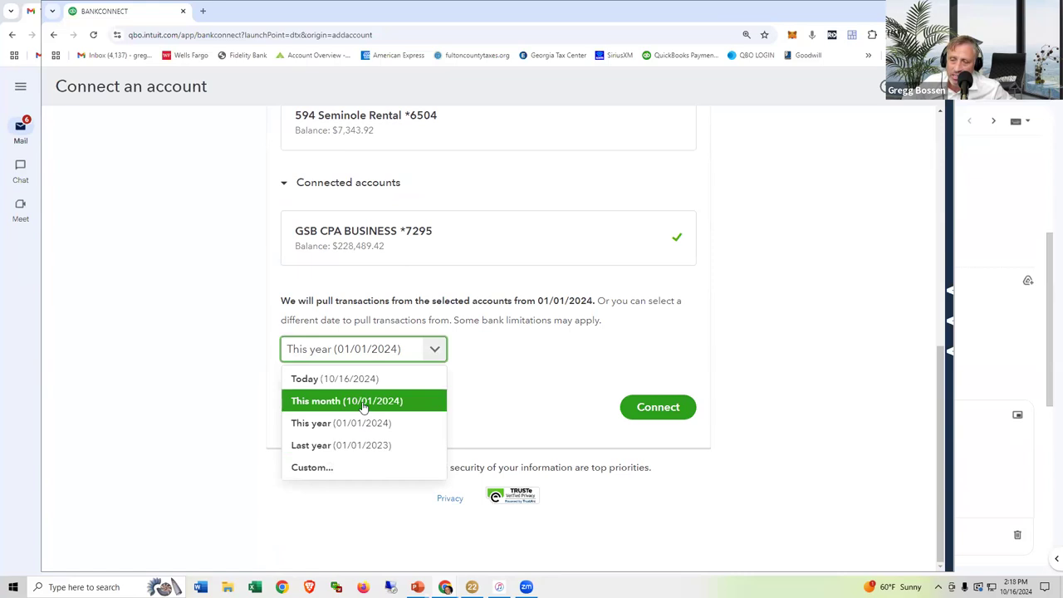
click(363, 407)
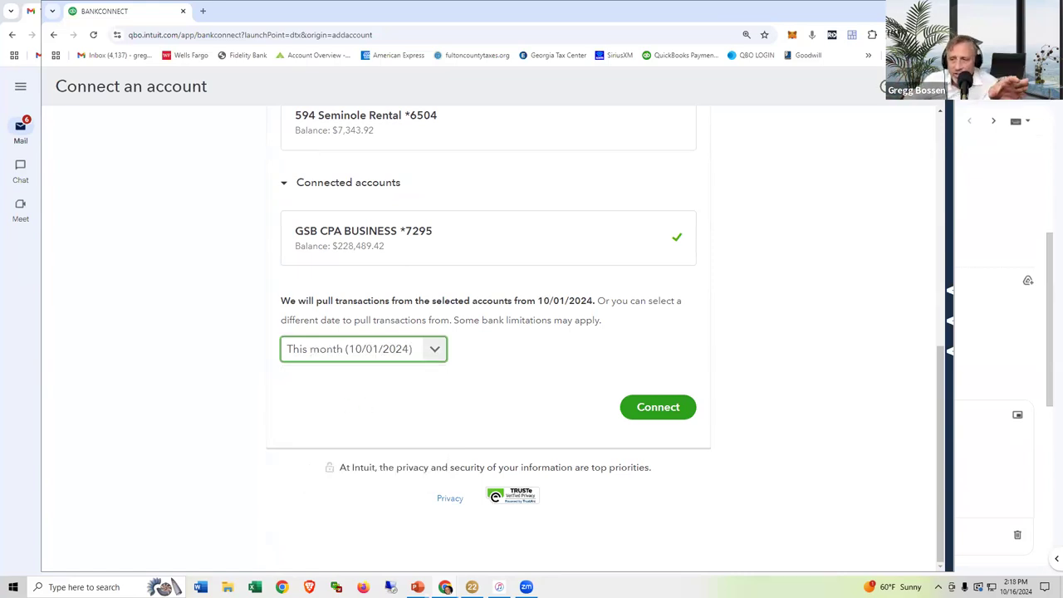
click(656, 406)
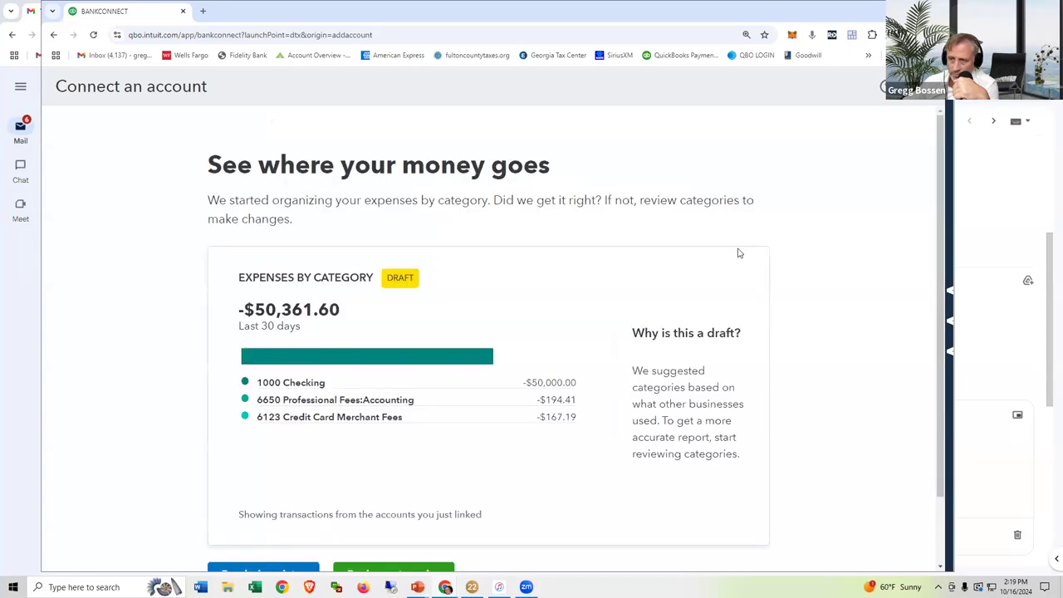
Scroll through the 22 imported Savings transactions for review, then start another account link
scroll(705, 320, down, 1)
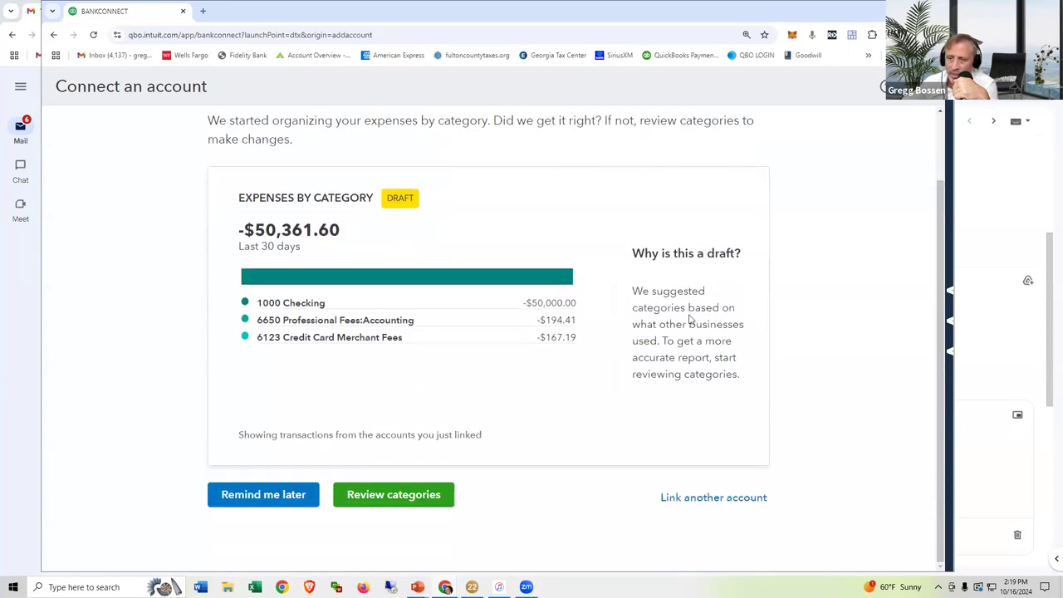
click(376, 497)
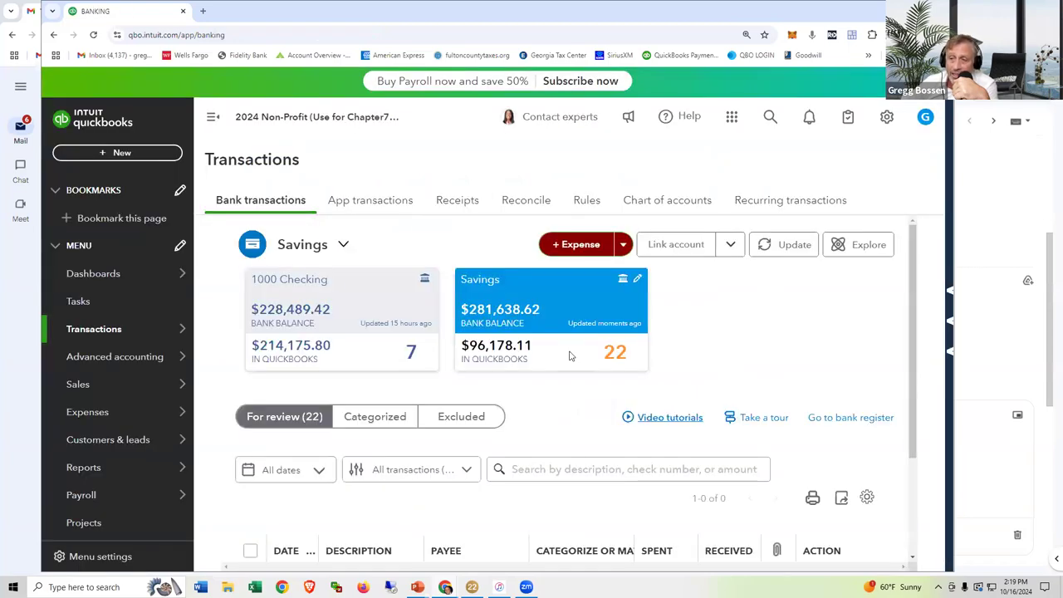
scroll(569, 391, down, 4)
scroll(570, 358, down, 2)
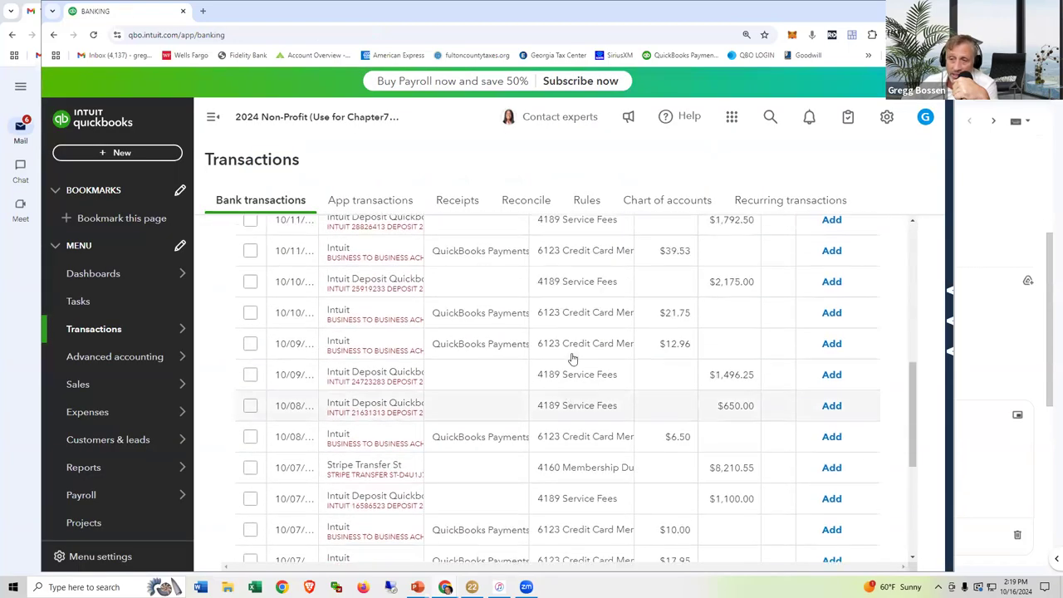
scroll(573, 358, up, 5)
scroll(584, 365, down, 6)
scroll(585, 367, up, 3)
scroll(585, 366, up, 4)
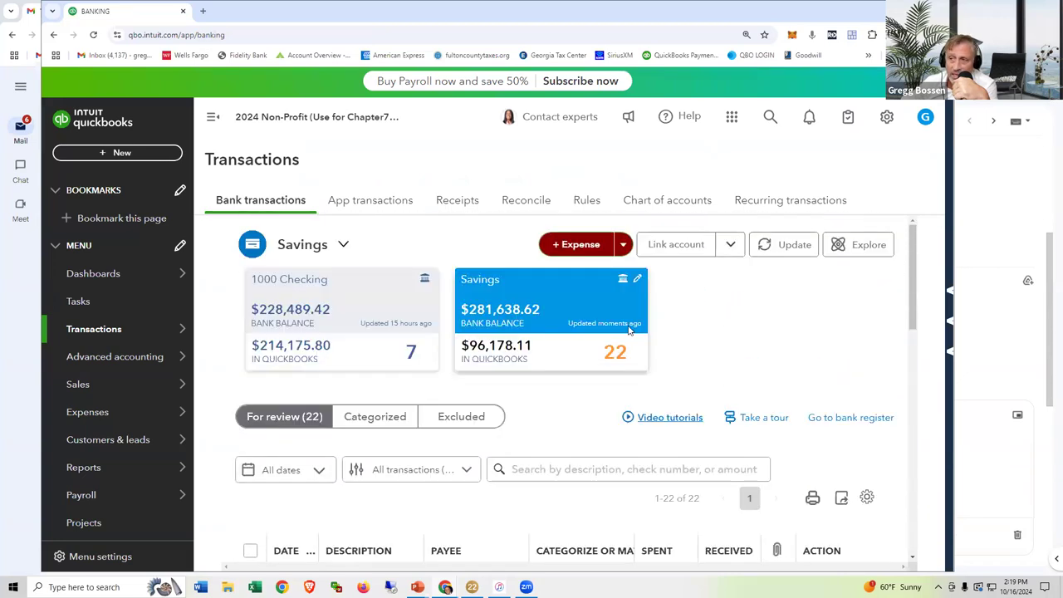
click(677, 246)
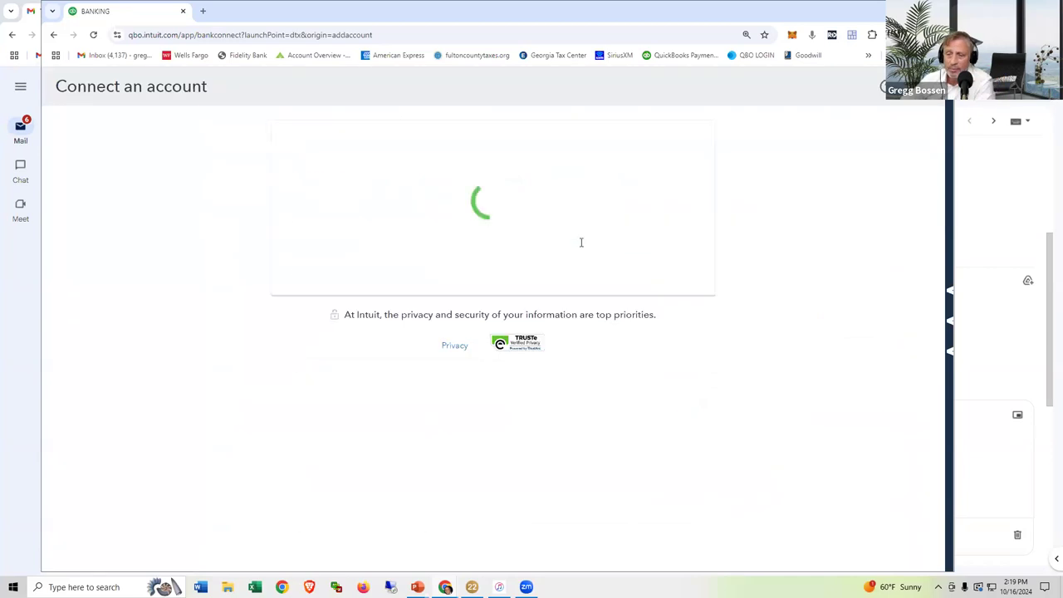
Sign in to American Express and authorize sharing the Delta SkyMiles Reserve Card with Intuit
text(amer)
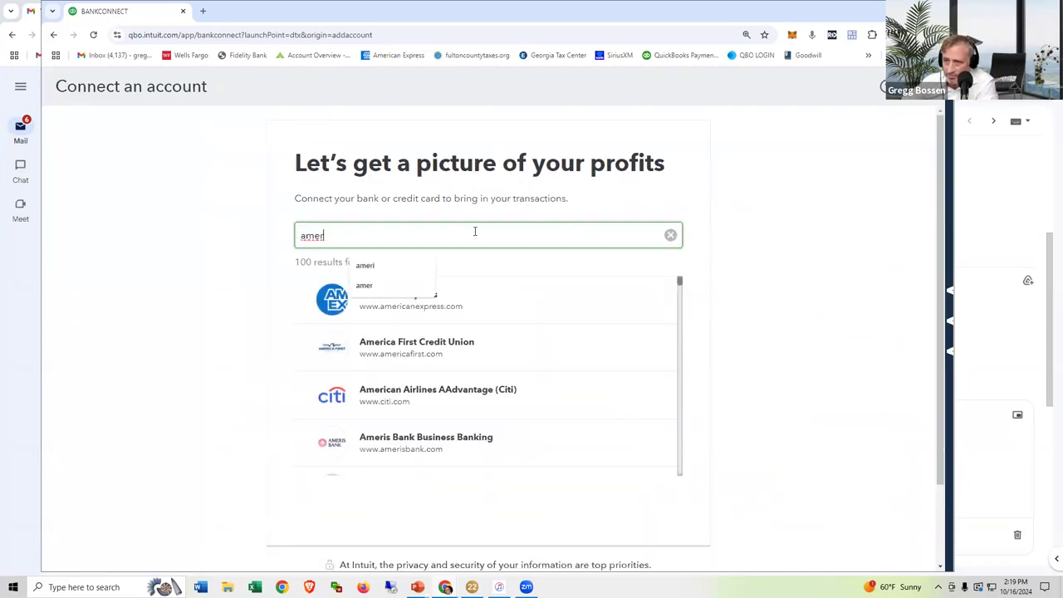
text(ican ex)
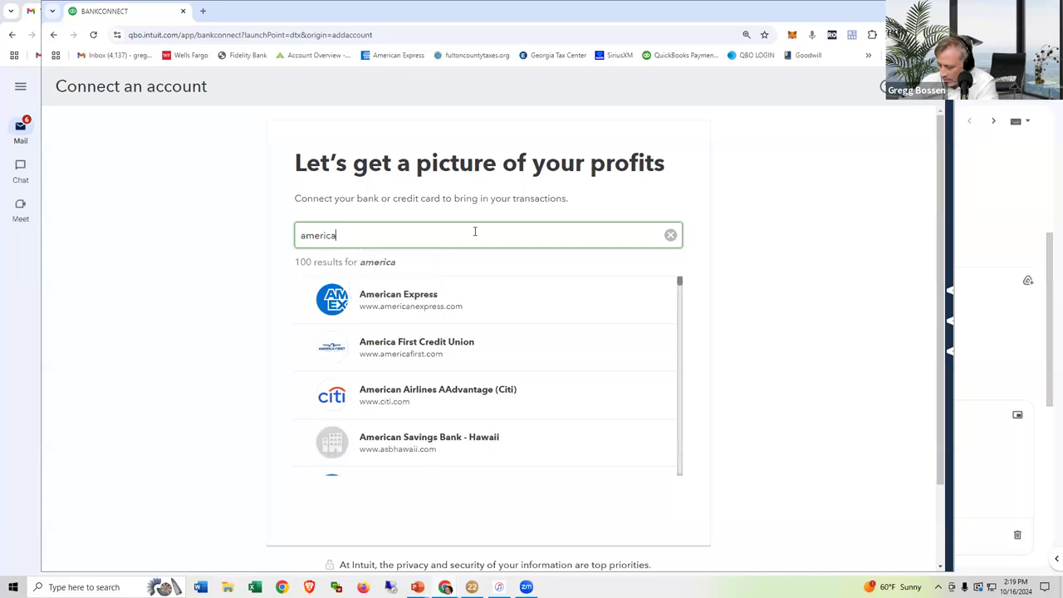
click(412, 301)
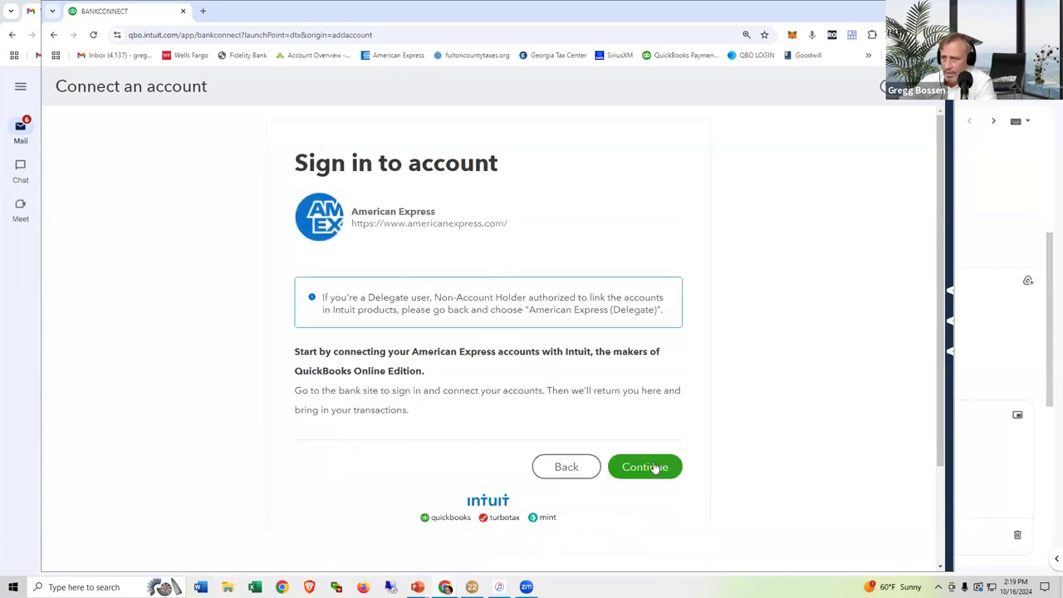
click(653, 467)
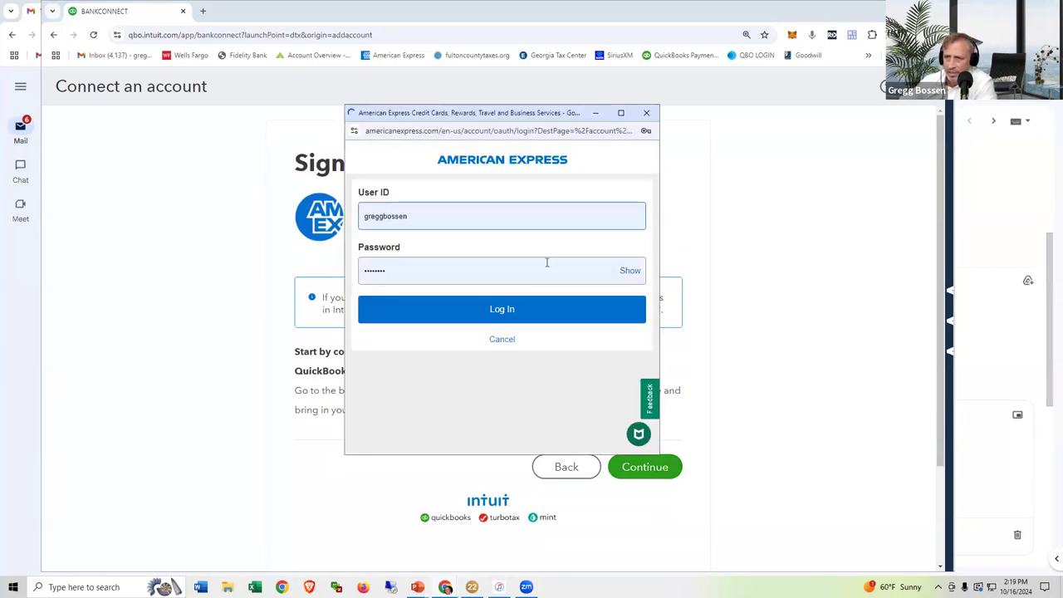
click(503, 308)
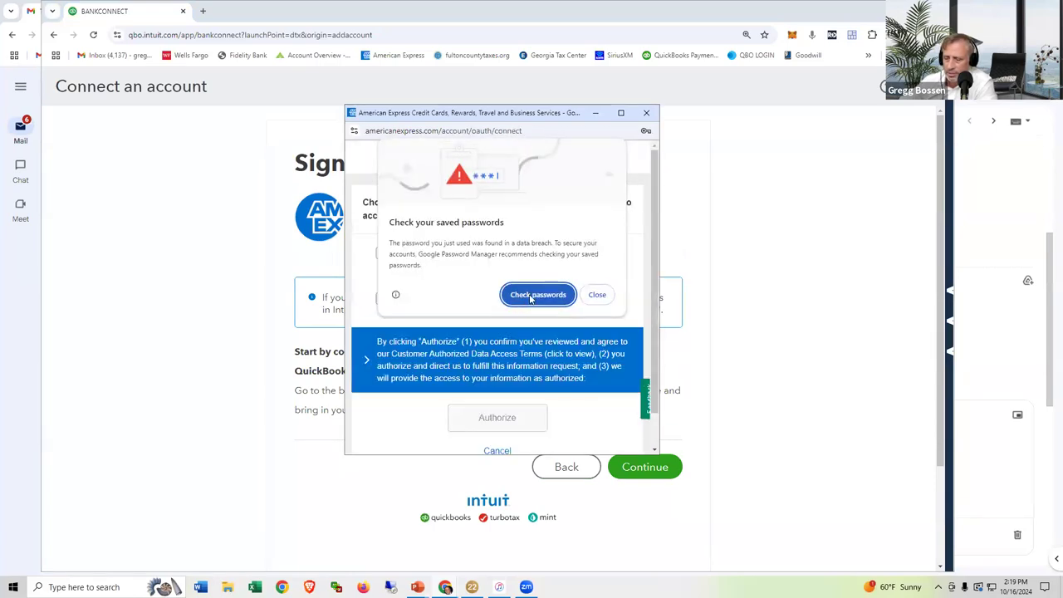
click(599, 295)
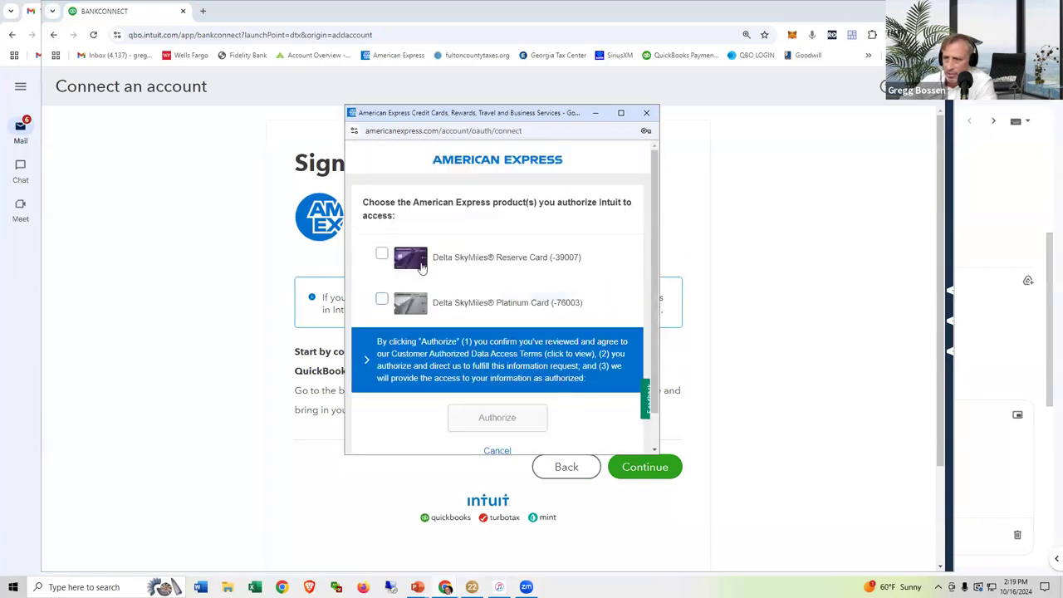
click(381, 254)
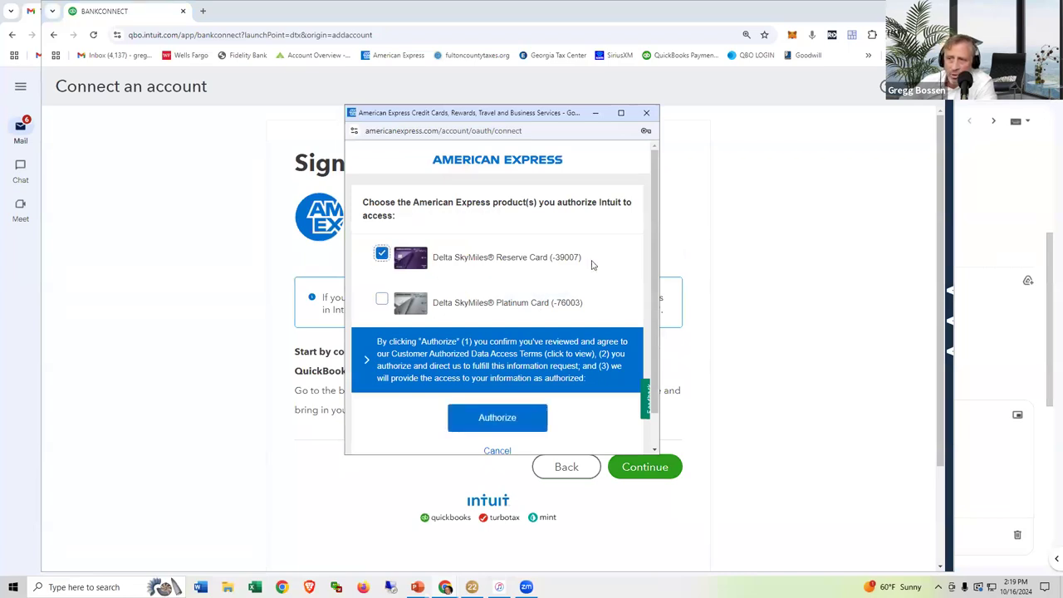
click(502, 418)
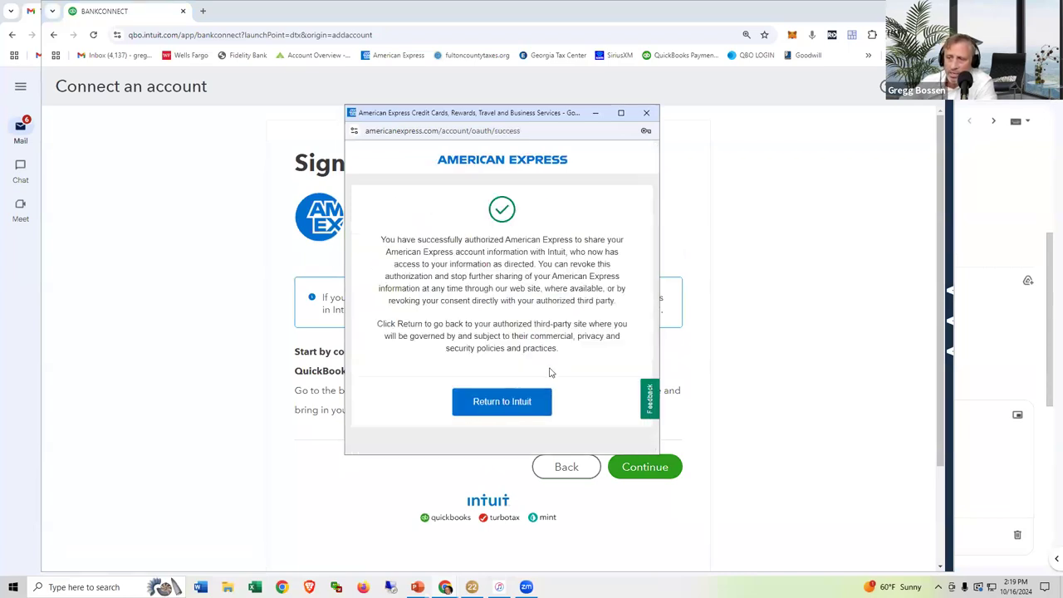
click(508, 404)
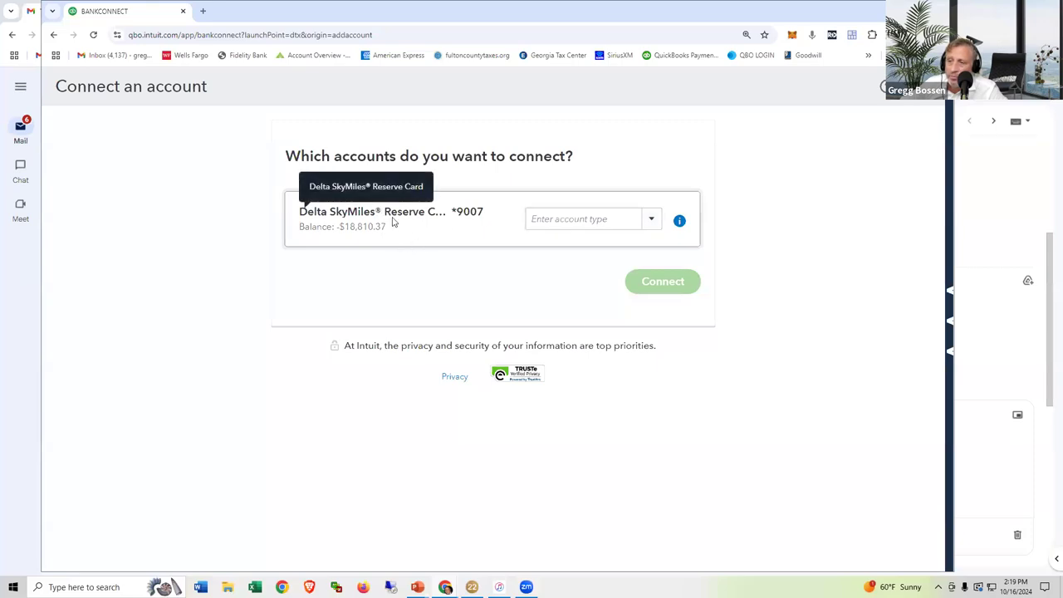
Match the Delta SkyMiles card to 2200 Amex Credit Card and view the import start-date options
click(651, 221)
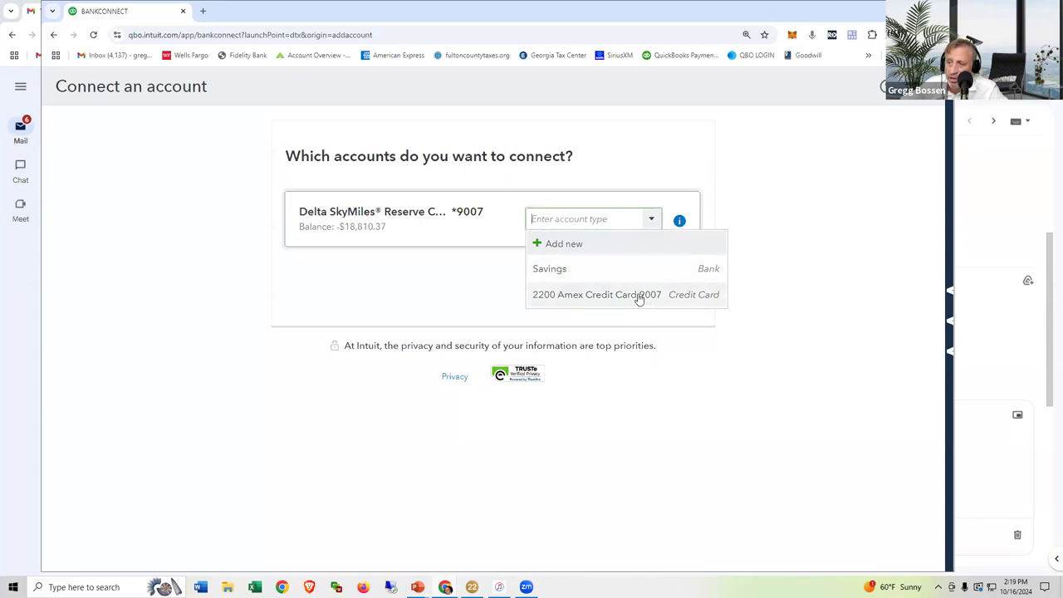
click(641, 298)
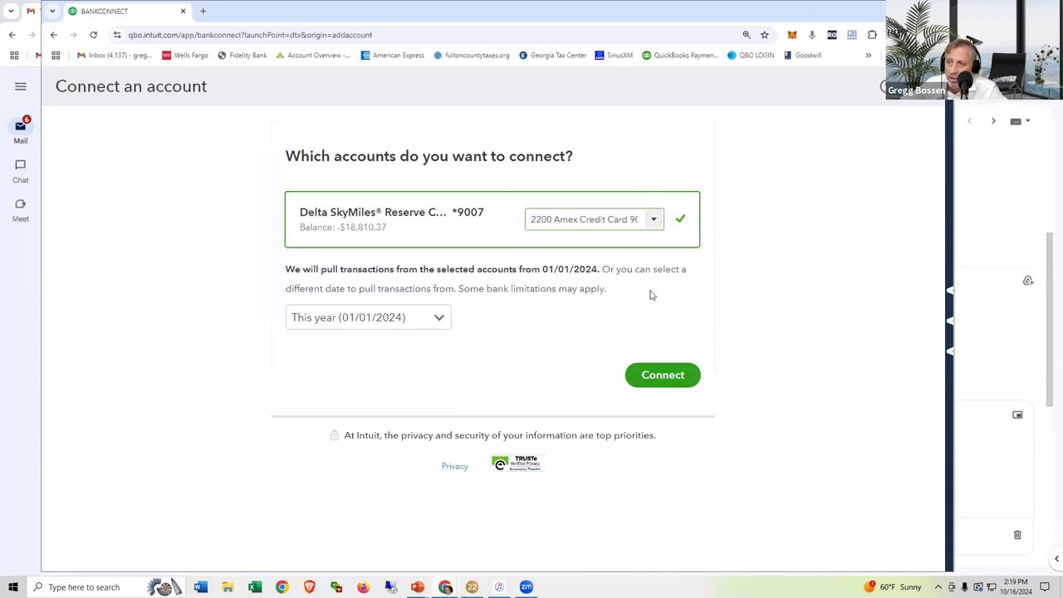
click(441, 323)
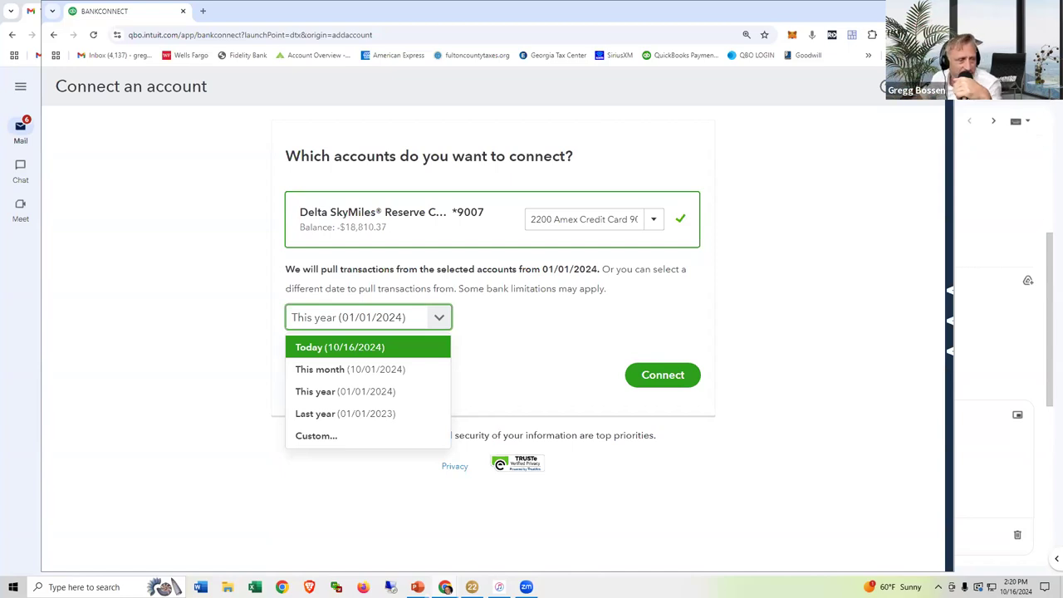
Duplicate the browser tab and start a new check from + New
right_click(138, 12)
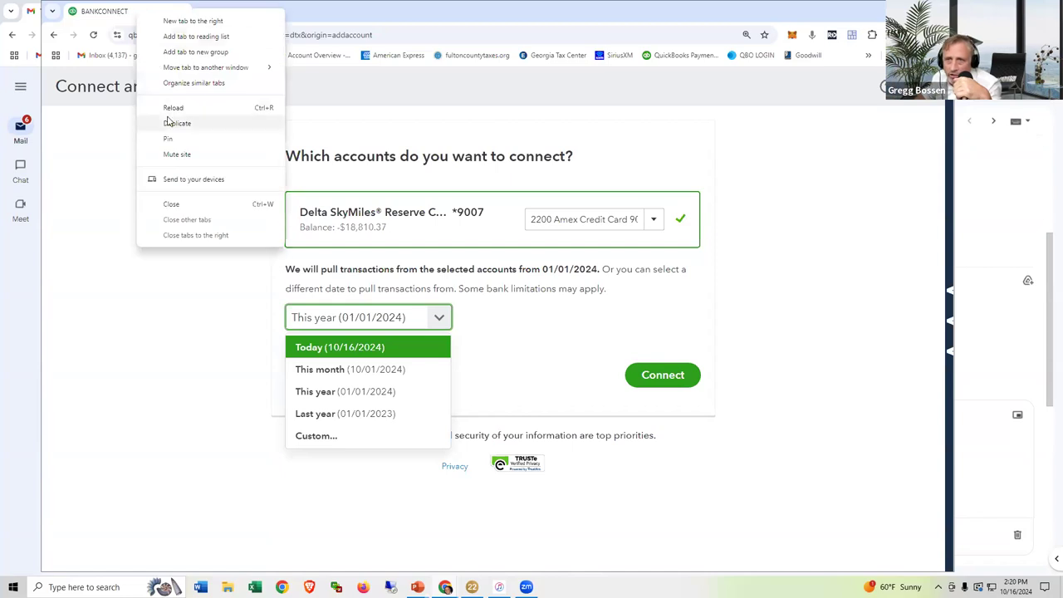
click(170, 122)
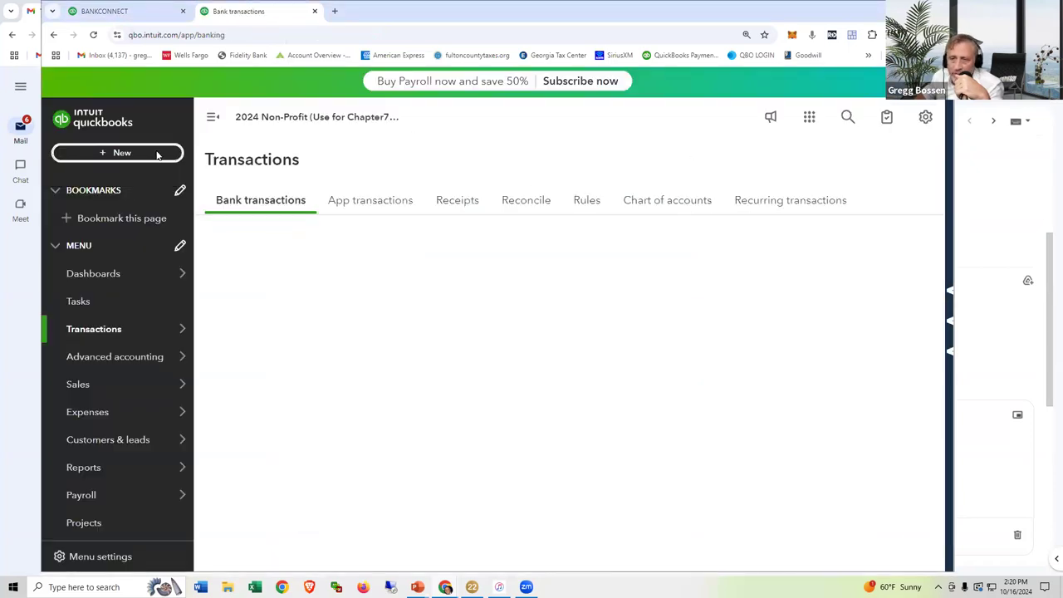
click(162, 153)
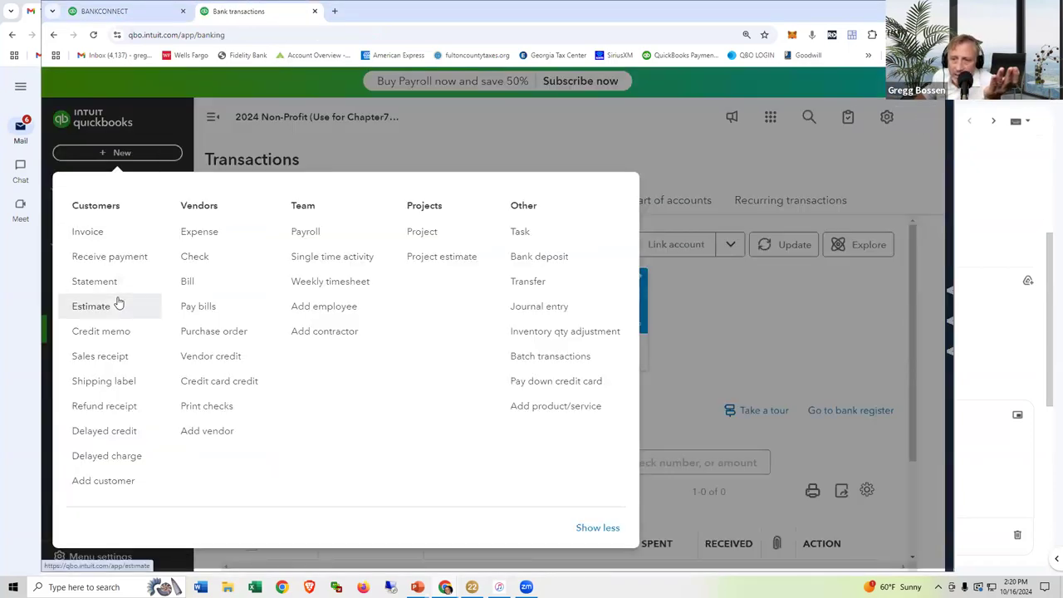
click(193, 257)
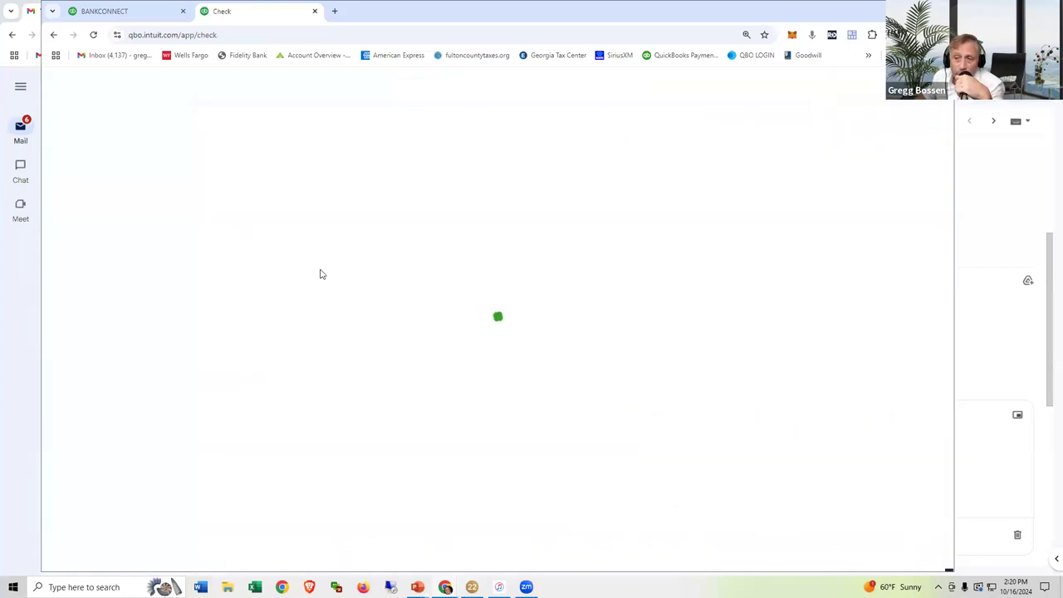
Set check line 1 to 6120 Bank Service Charges and line 2 to 6121 Contract Labor
scroll(307, 304, down, 1)
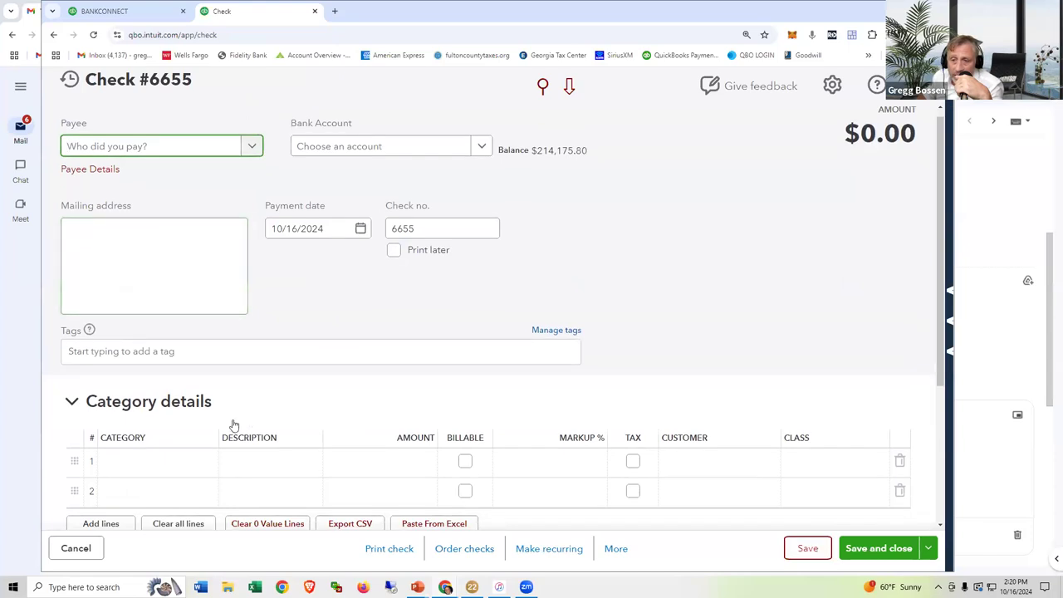
scroll(221, 399, down, 1)
click(208, 351)
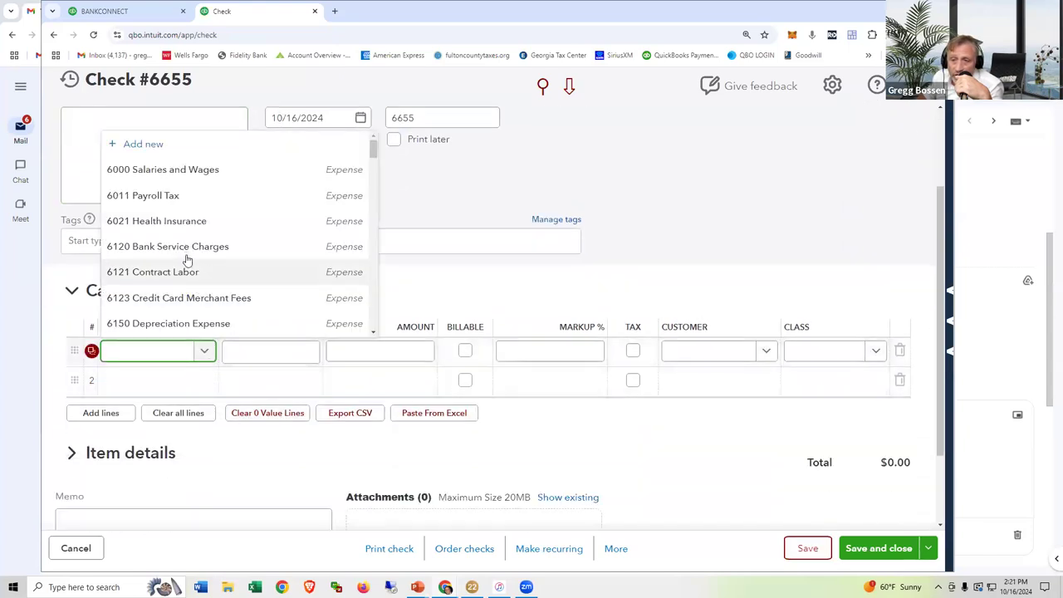
click(187, 246)
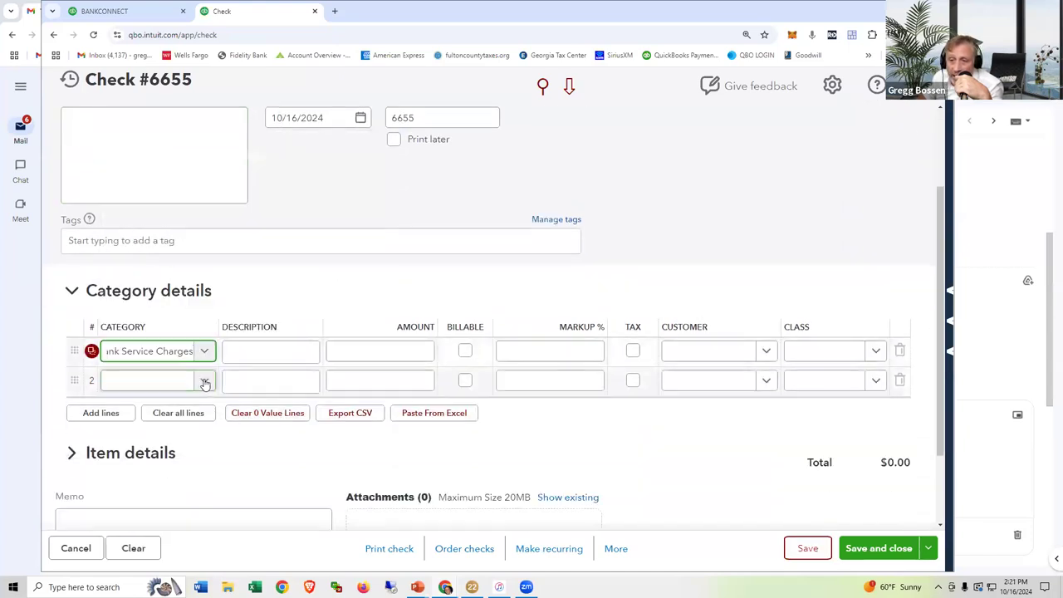
click(202, 380)
click(183, 302)
scroll(208, 349, down, 1)
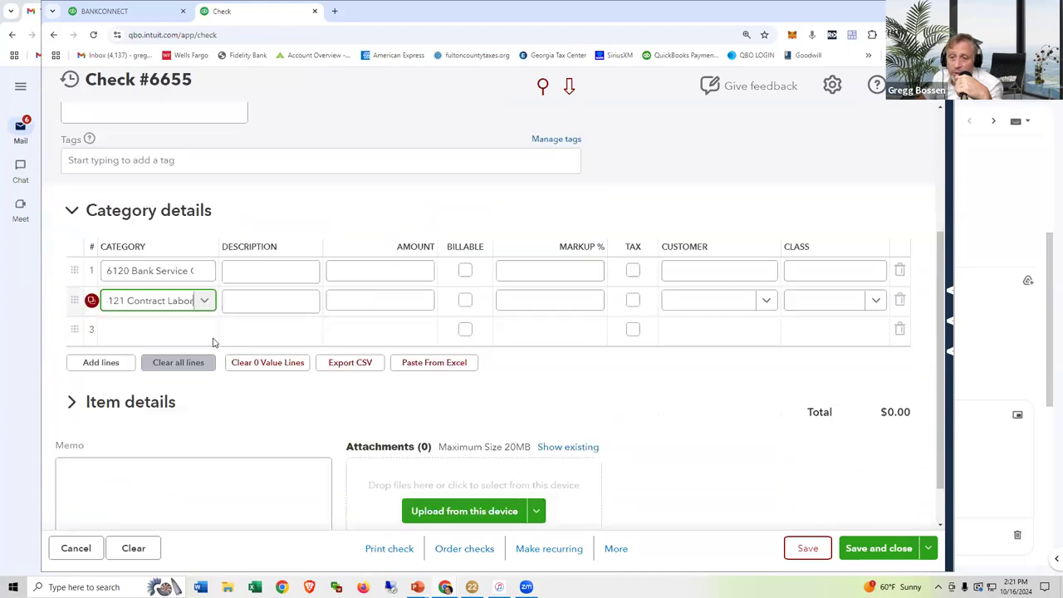
click(204, 301)
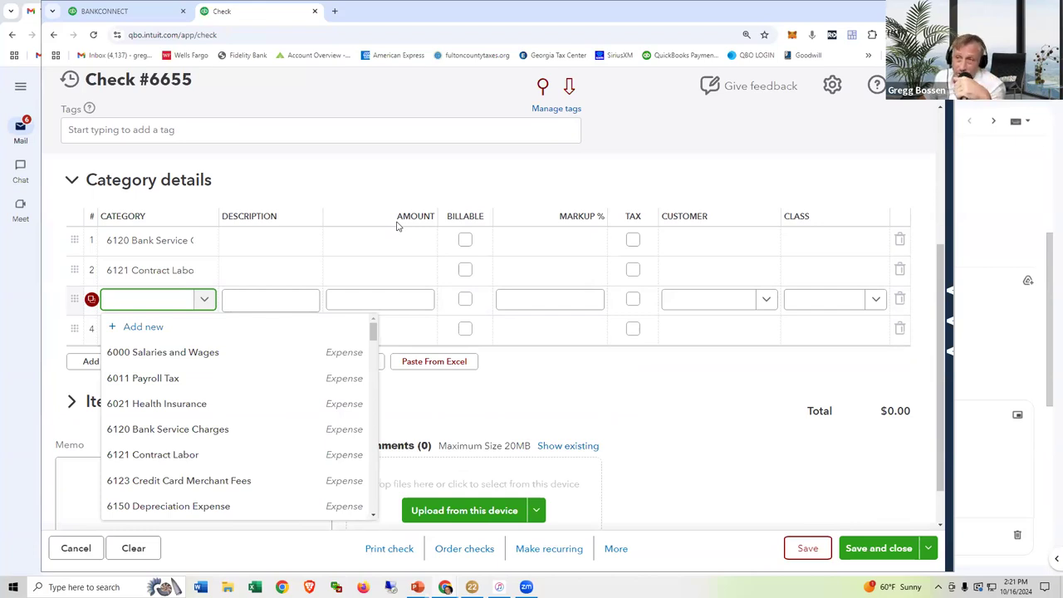
Cancel the unsaved check and confirm discarding it
scroll(396, 226, up, 2)
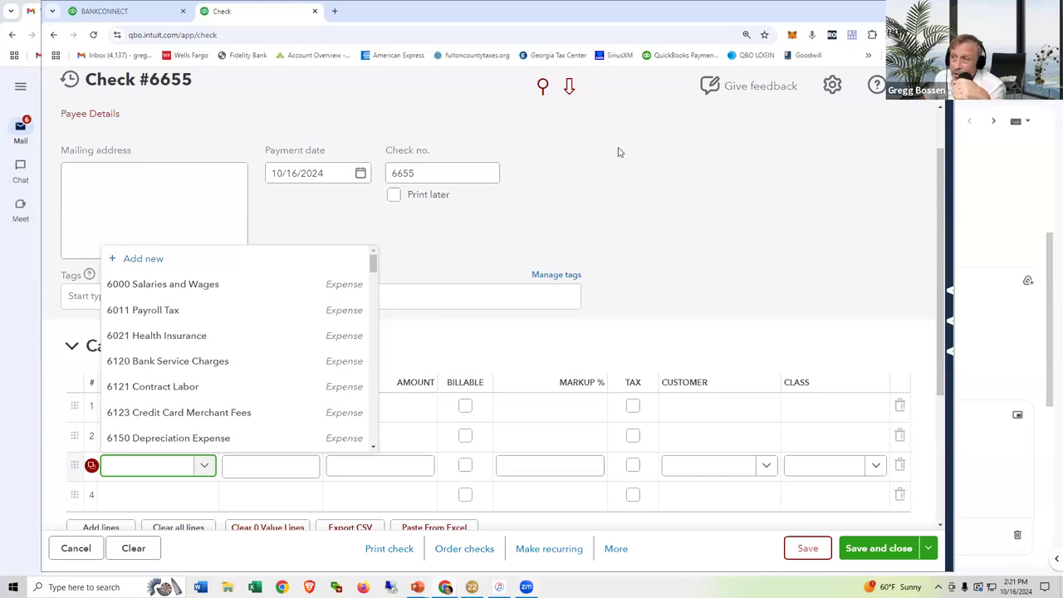
key(Escape)
key(Escape)
click(537, 355)
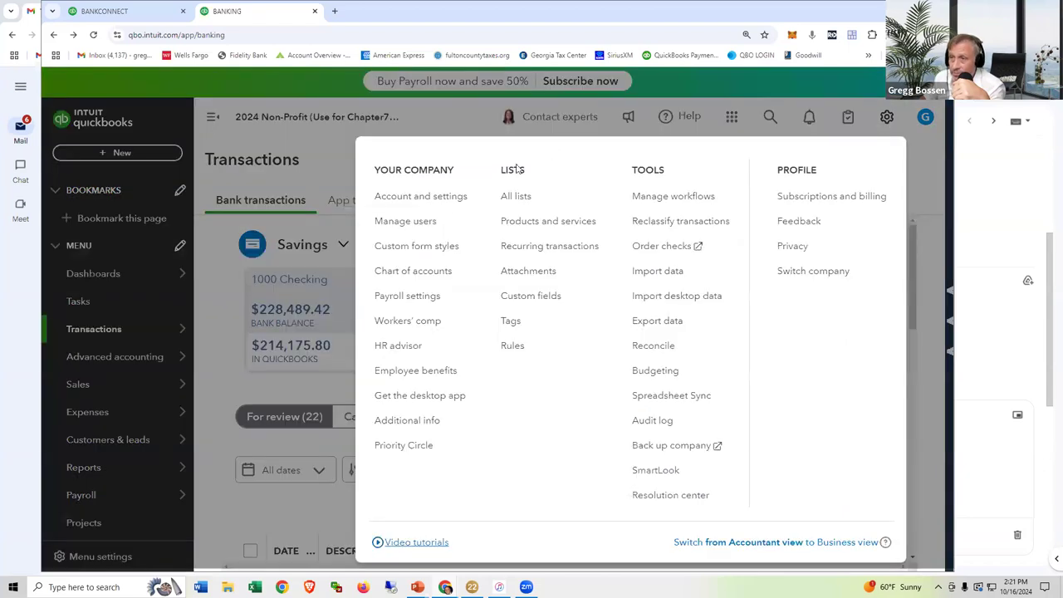
In the Chart of accounts, start a Credit Card-type account, cancel it, and return to the connection page
click(887, 119)
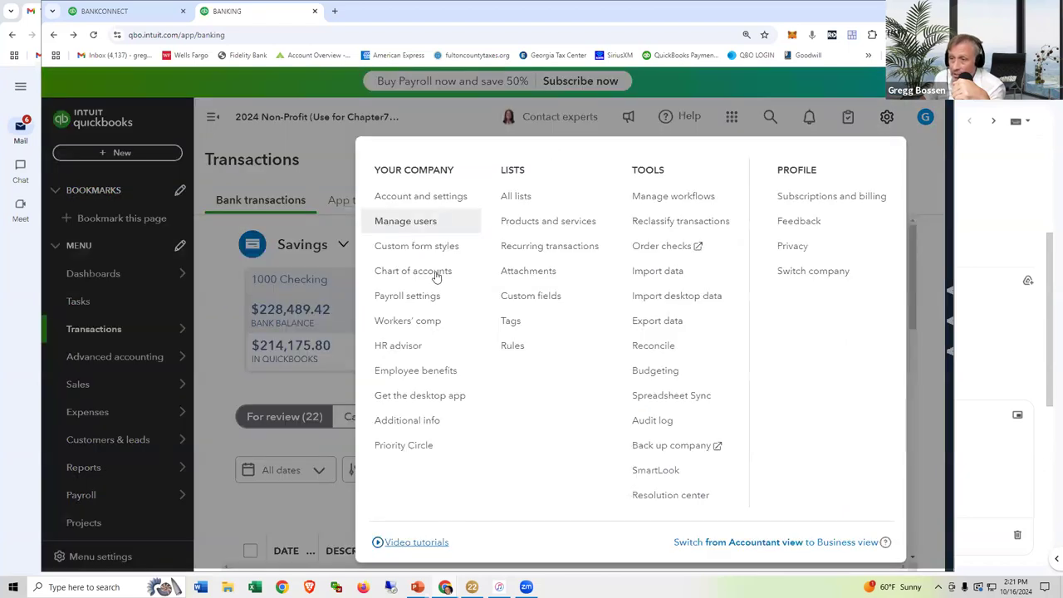
click(426, 274)
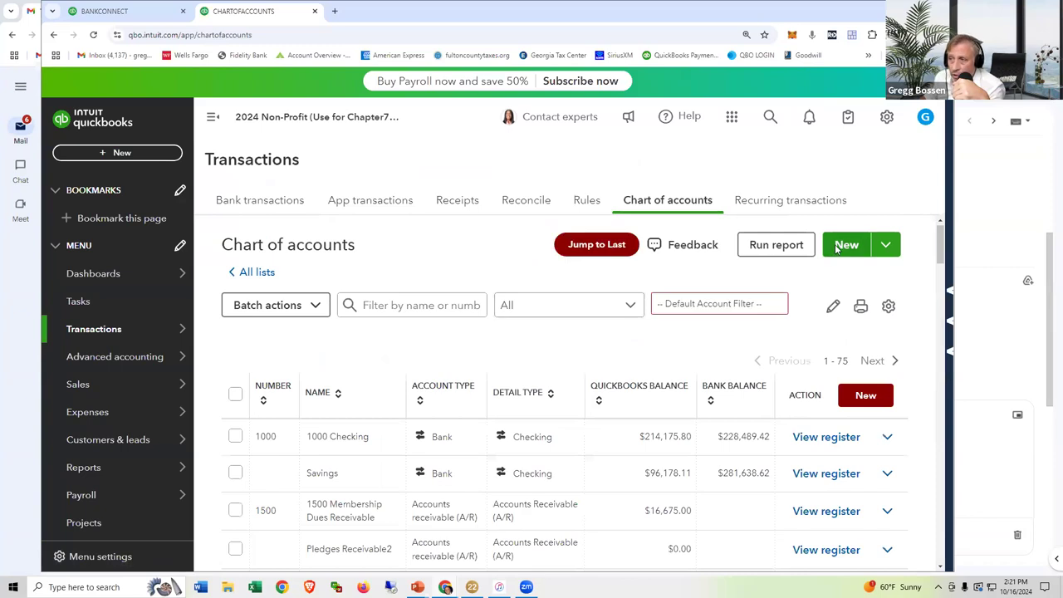
click(837, 248)
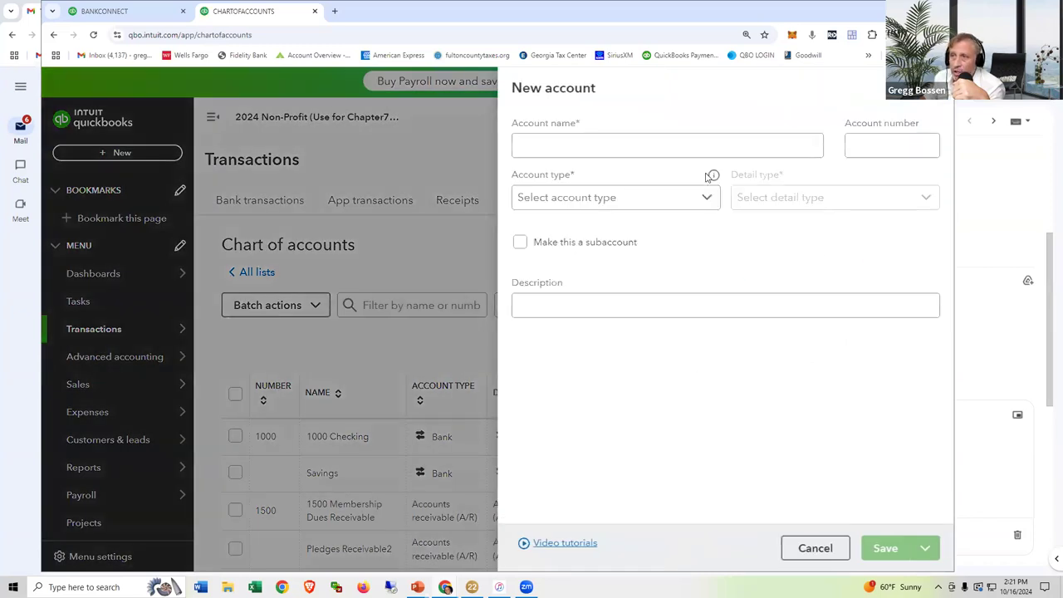
click(706, 199)
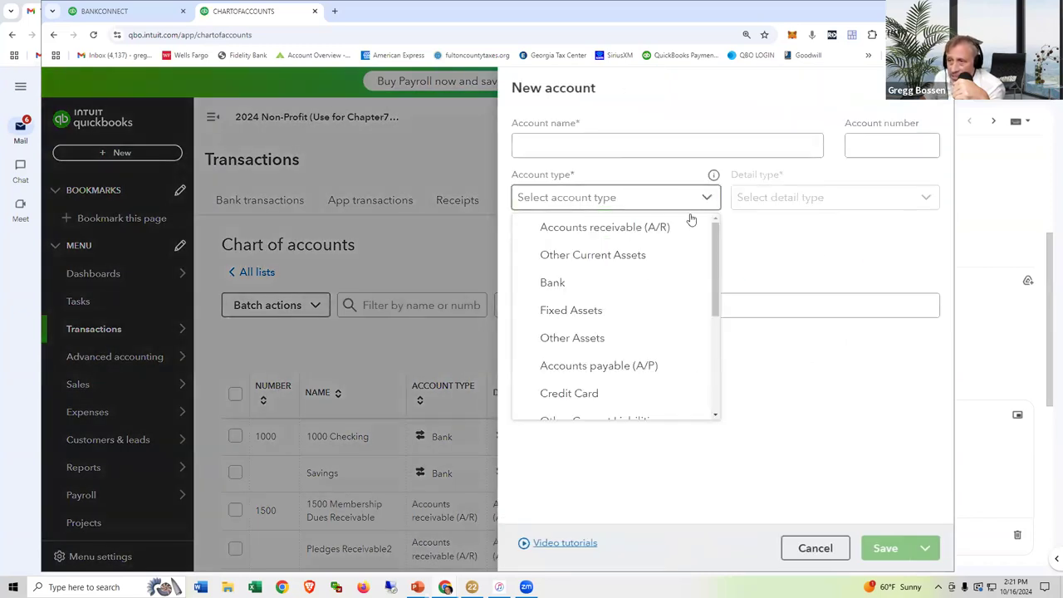
scroll(638, 316, down, 1)
click(629, 337)
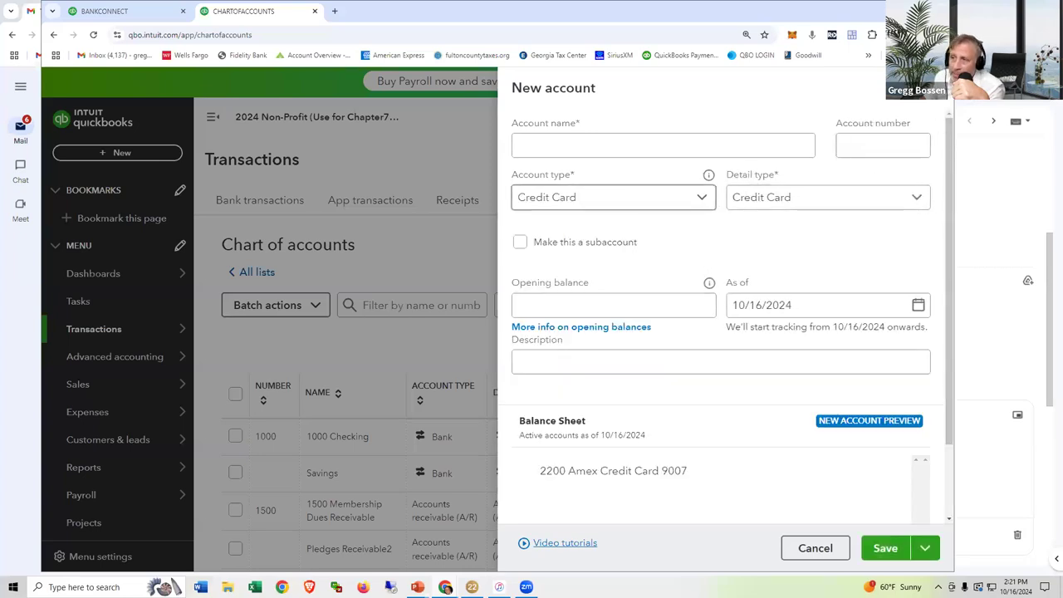
click(932, 87)
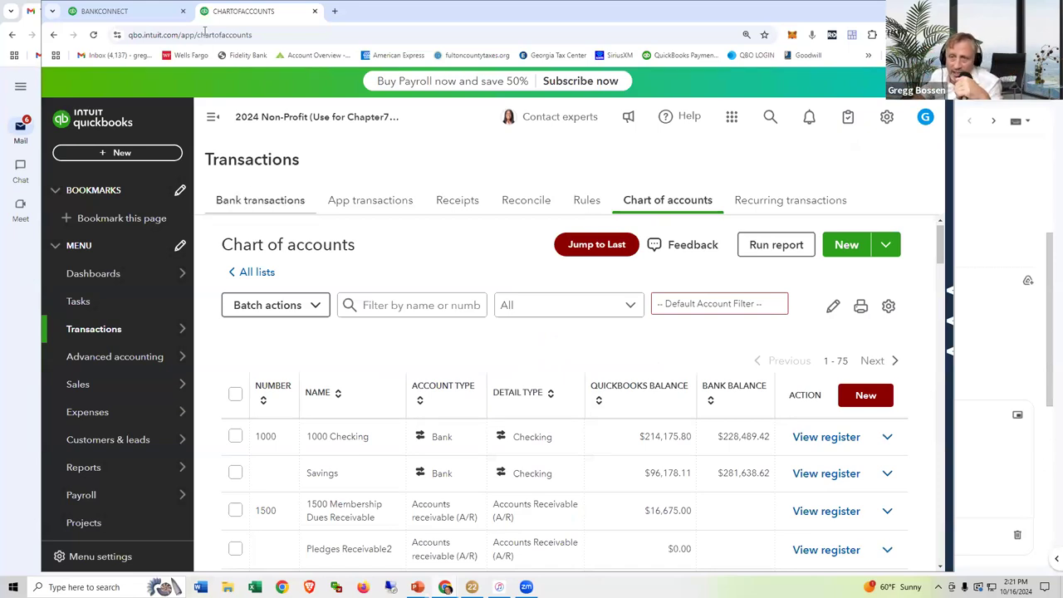
click(127, 16)
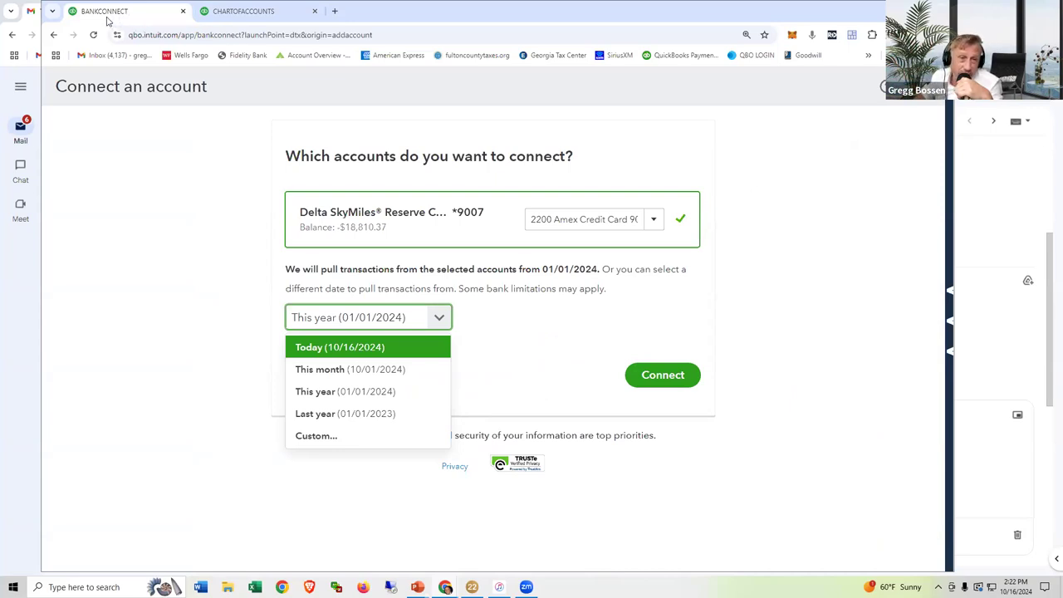
Connect the Amex card to pull transactions from 10/01/2024 (This month)
click(353, 369)
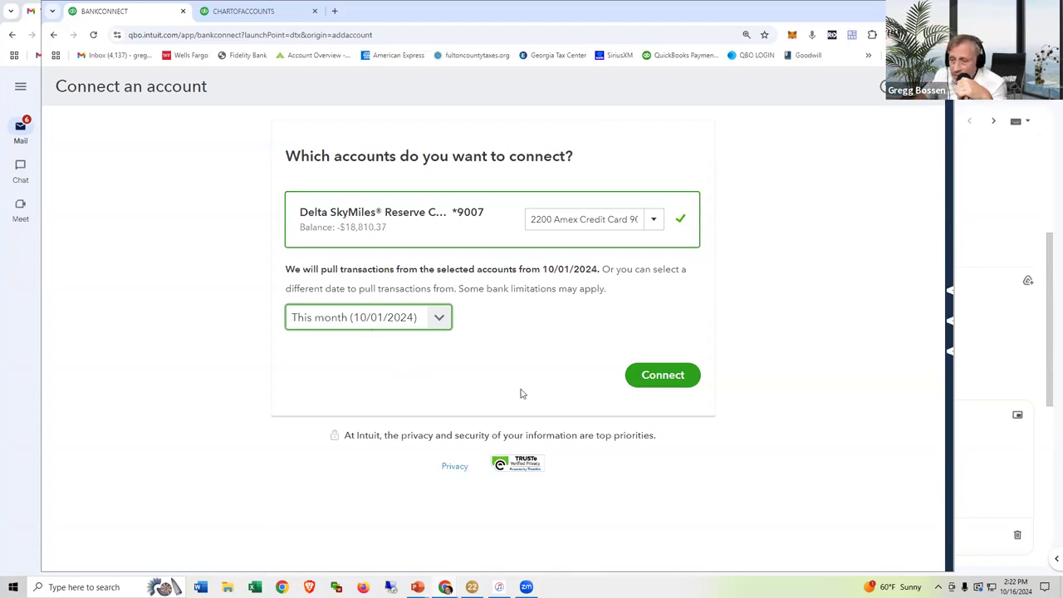
click(646, 378)
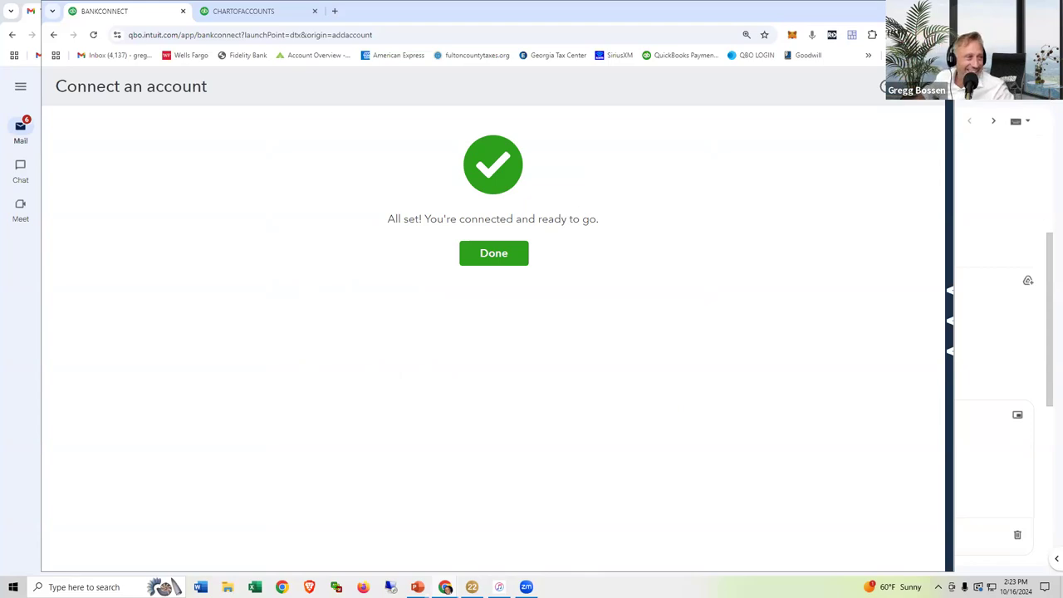
click(491, 263)
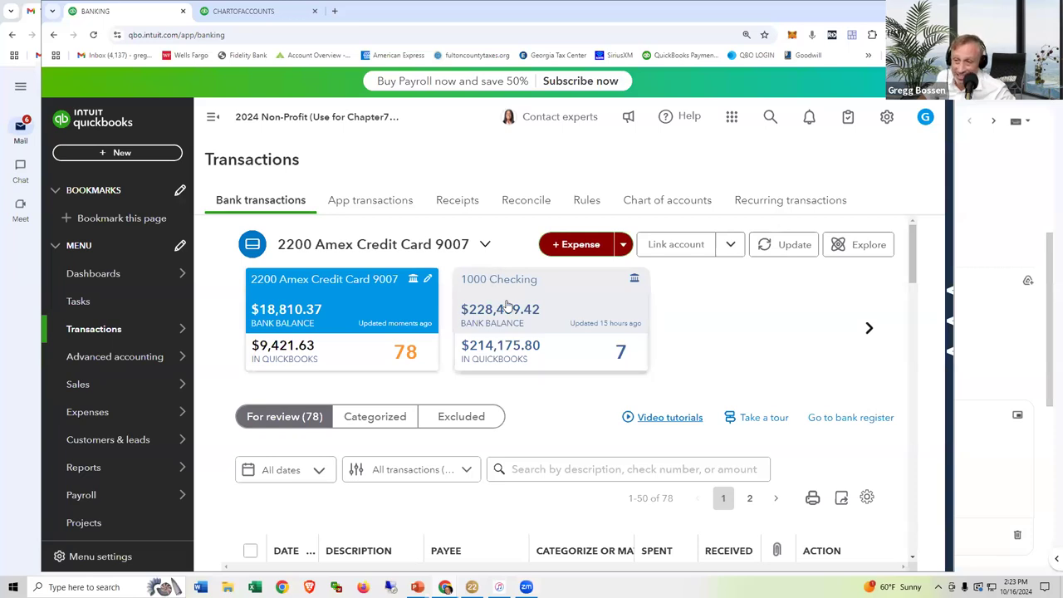
Look over the 78 imported Amex transactions on Bank transactions before returning to the Chart of accounts
scroll(589, 316, down, 2)
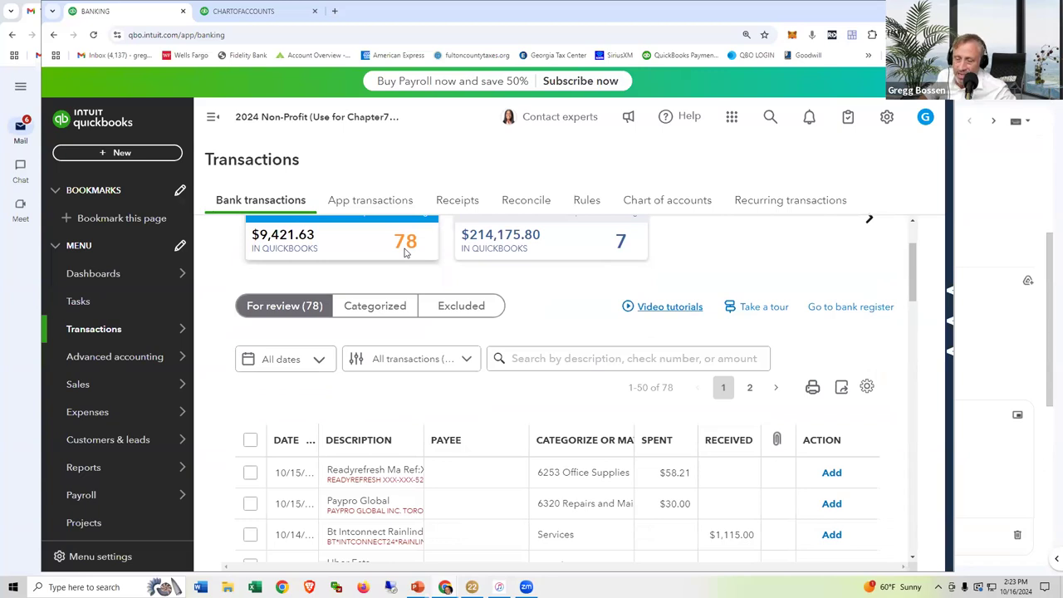
scroll(482, 438, down, 5)
scroll(482, 439, down, 5)
scroll(482, 438, up, 9)
scroll(489, 441, down, 5)
scroll(498, 432, up, 6)
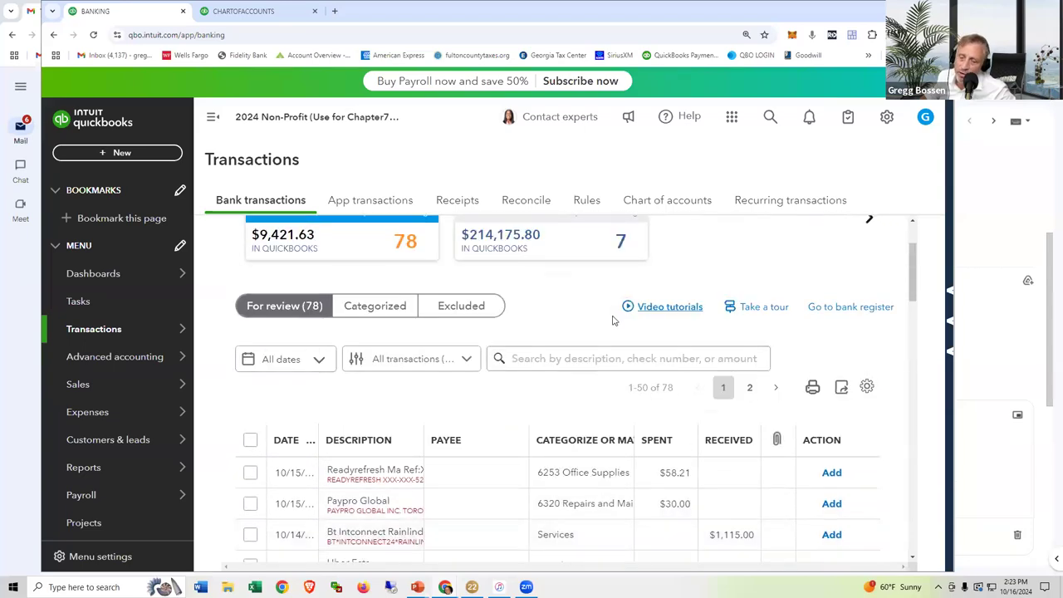
click(618, 365)
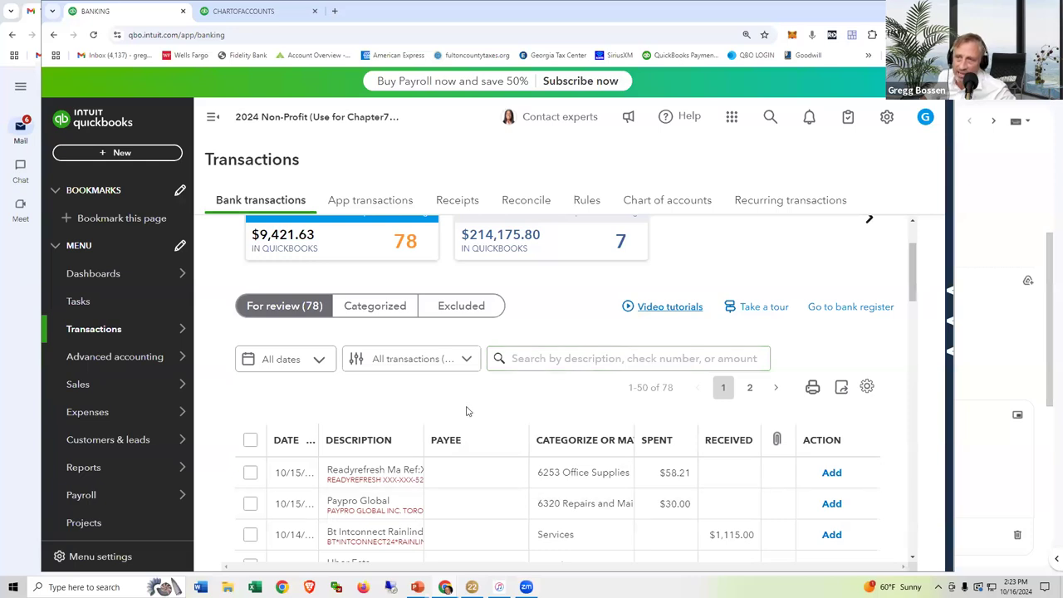
click(250, 11)
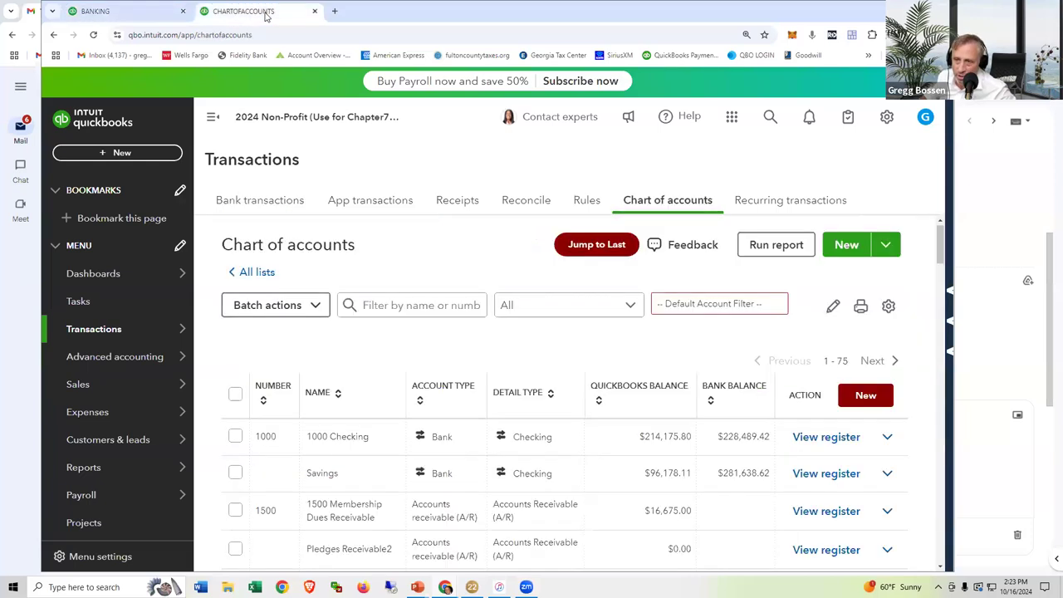
Find 2200 Amex Credit Card 9007 in the Chart of accounts and open its register
scroll(483, 363, down, 8)
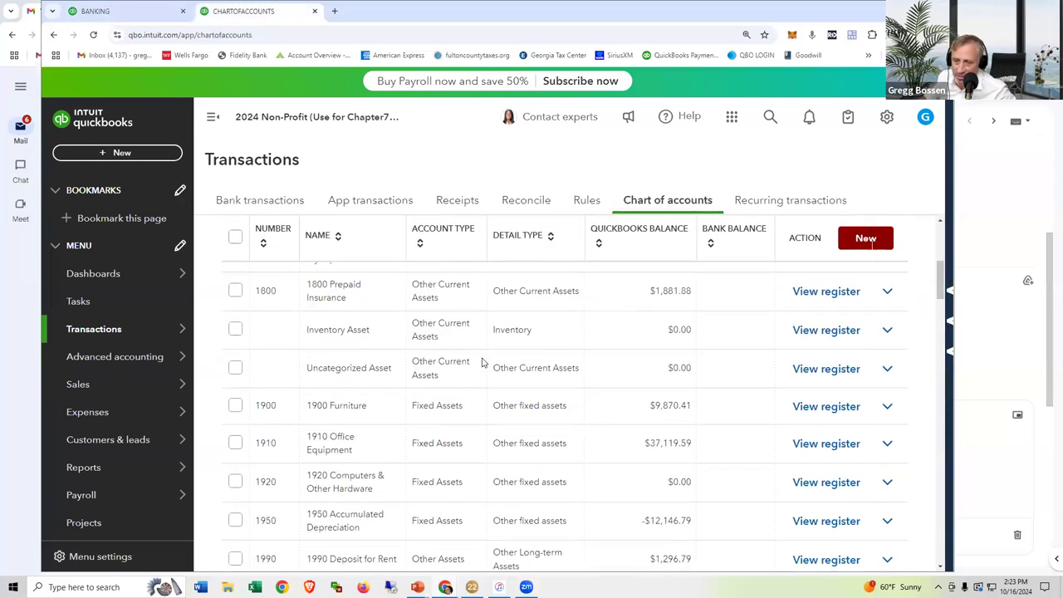
scroll(483, 362, down, 3)
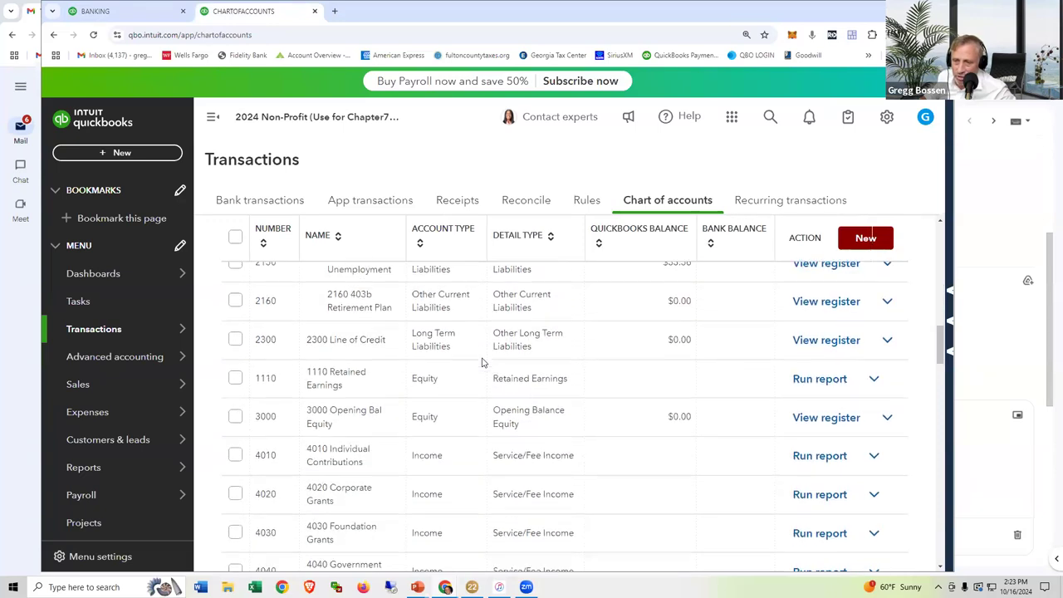
scroll(483, 362, up, 3)
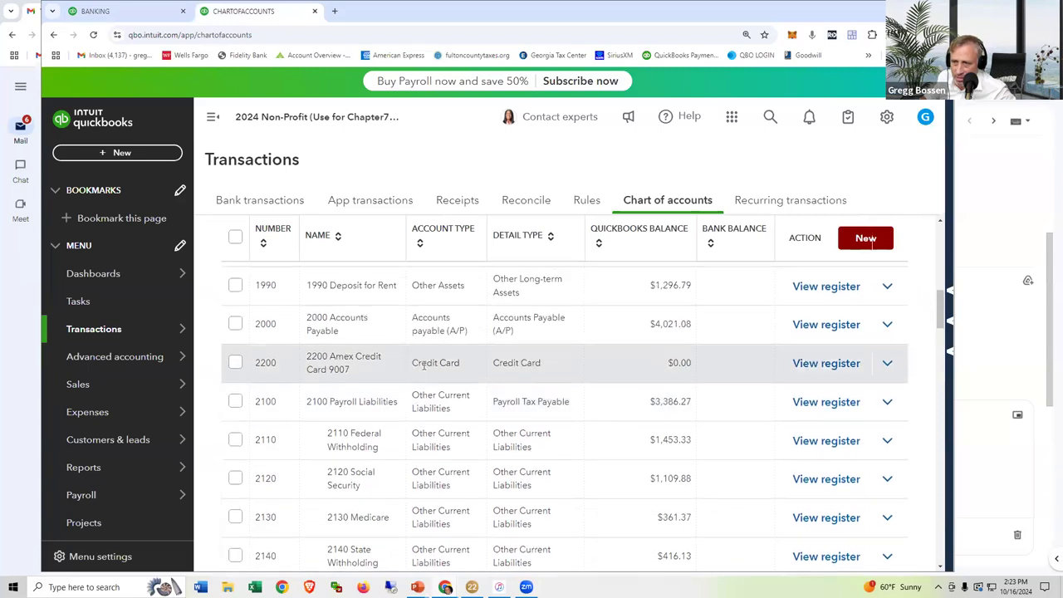
right_click(711, 374)
click(700, 361)
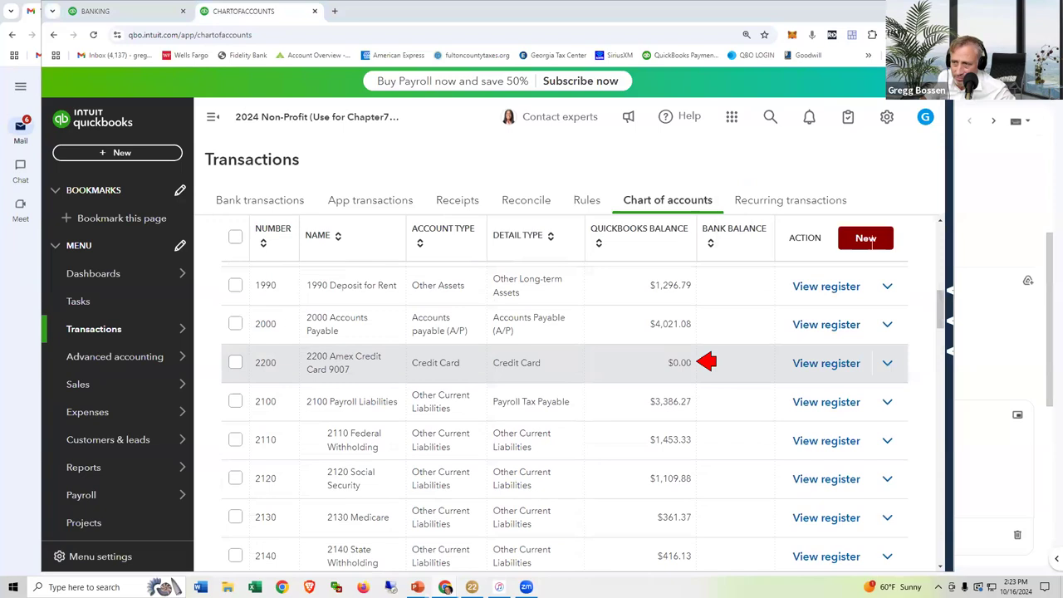
click(793, 363)
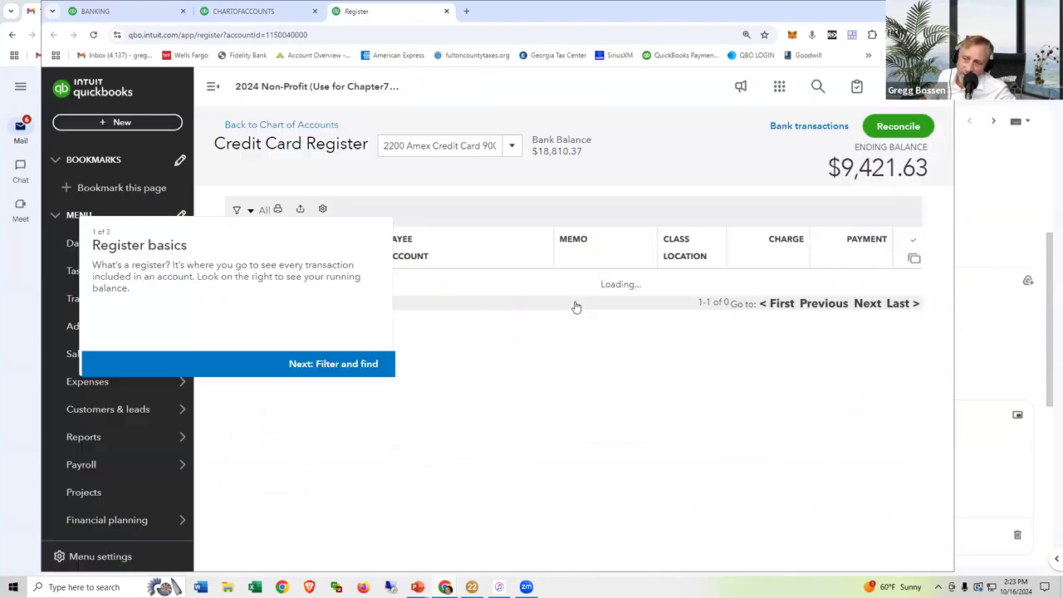
Delete the reconciled $9,421.63 opening-balance charge from the 2200 Amex register, confirming the warning
click(487, 427)
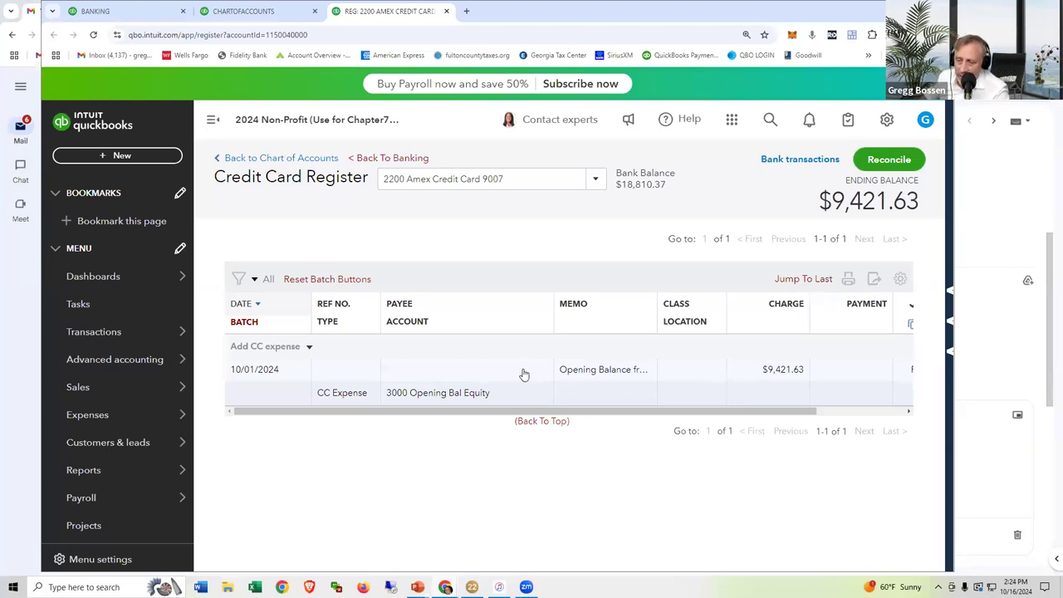
click(622, 371)
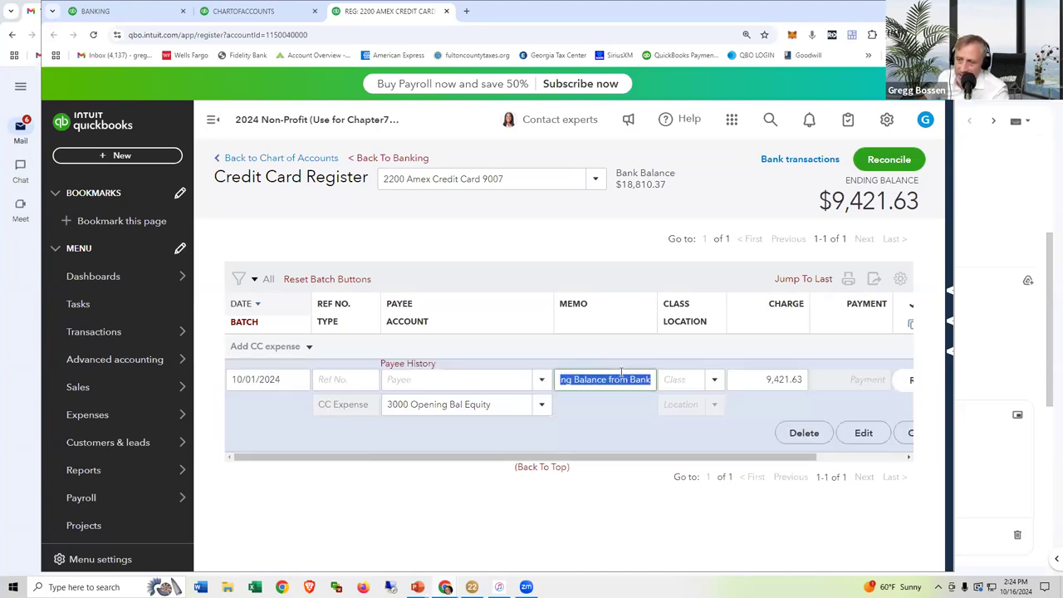
click(796, 438)
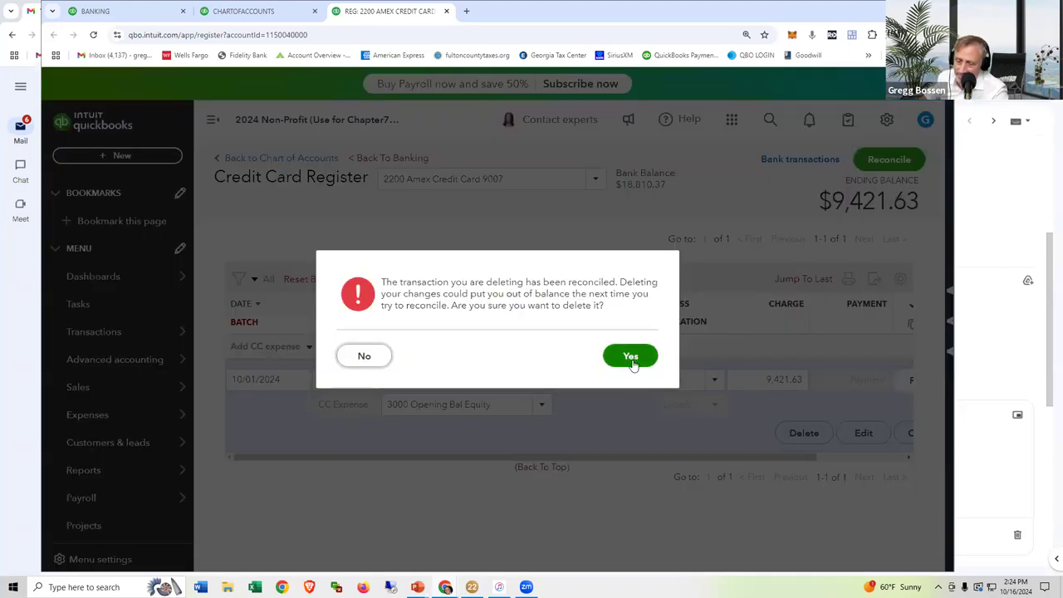
click(632, 362)
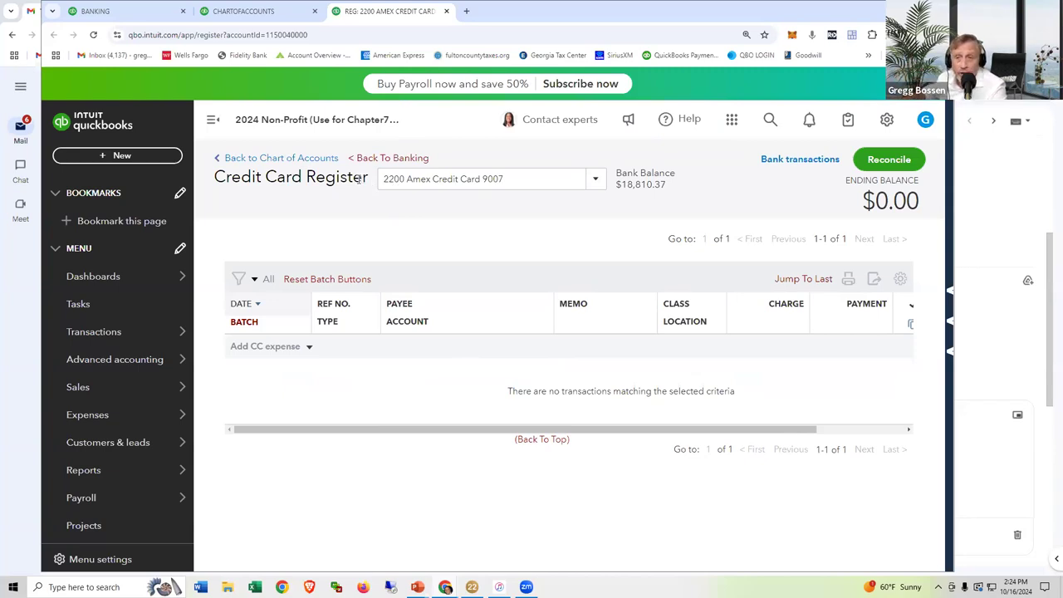
click(147, 12)
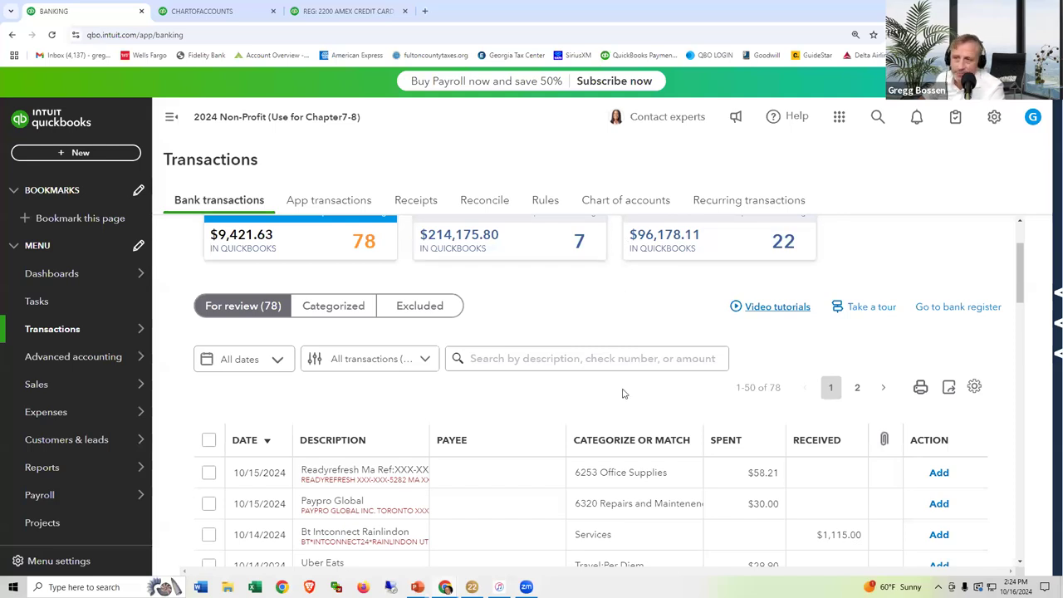
Scroll through the 78 Amex charges for review, including Arden's Garden
scroll(625, 393, down, 3)
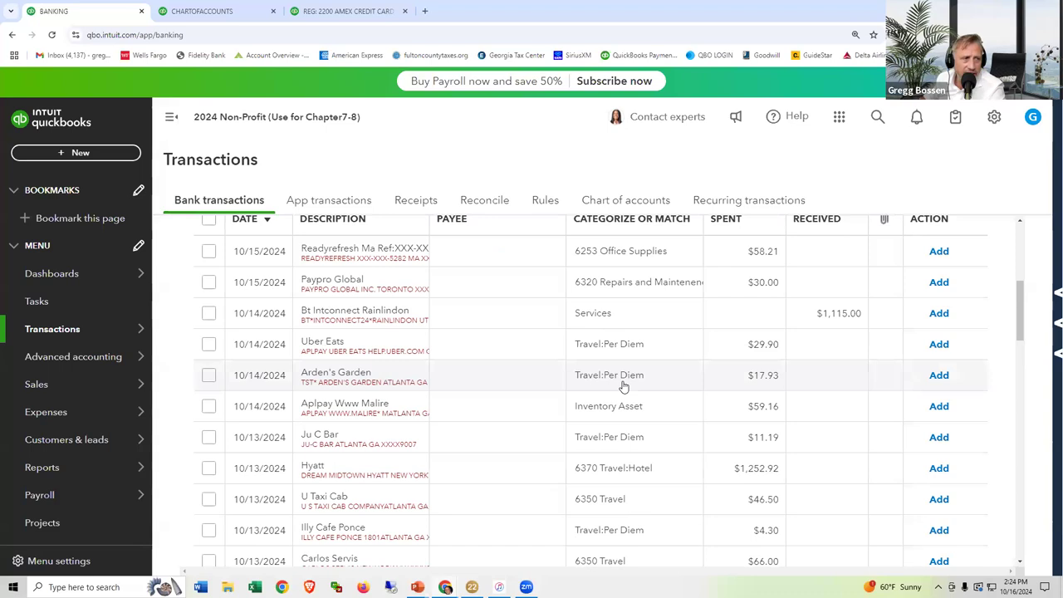
scroll(623, 386, down, 2)
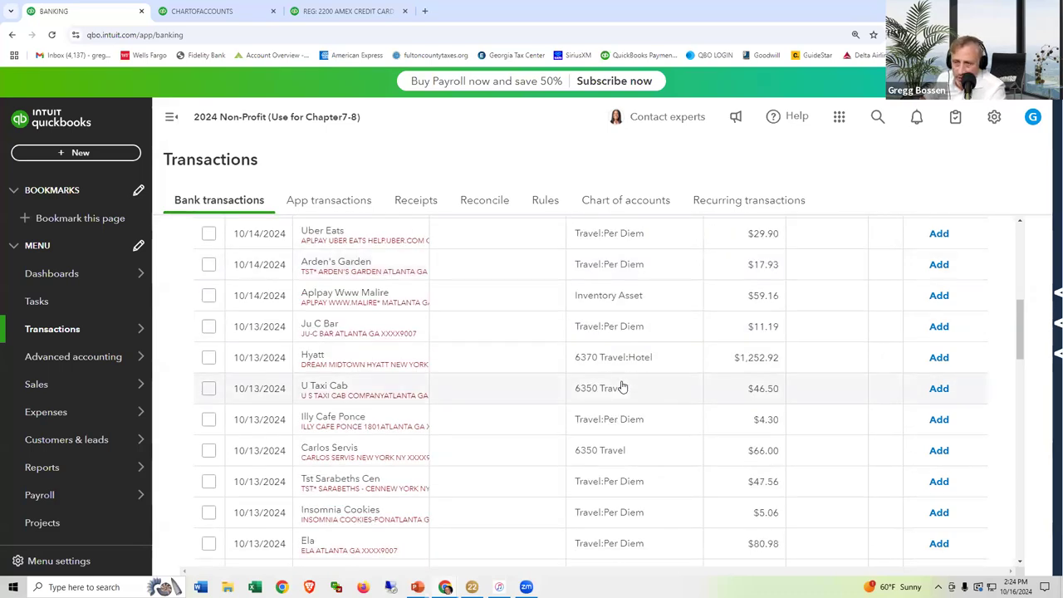
scroll(623, 386, up, 3)
scroll(623, 387, up, 2)
scroll(621, 387, down, 3)
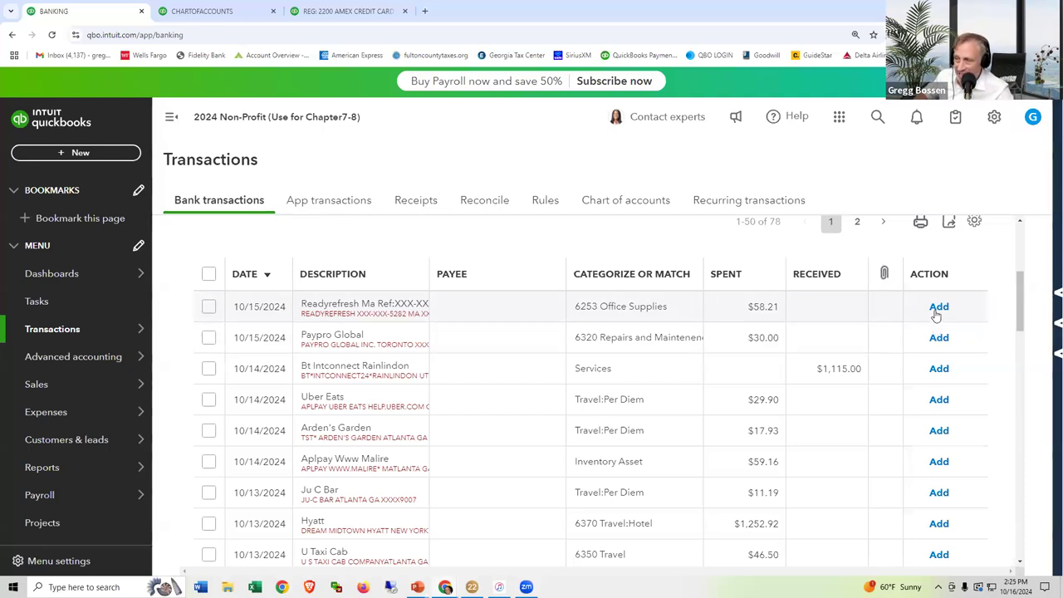
Add the $58.21 Readyrefresh charge as 6253 Office Supplies and open its expense from the reloaded register
click(938, 309)
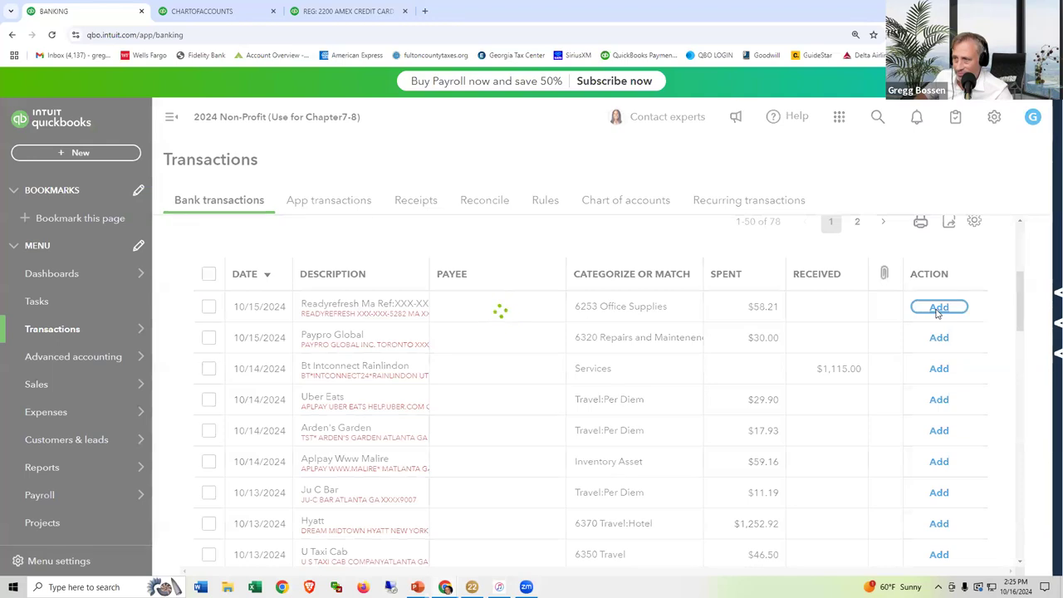
click(237, 10)
click(338, 11)
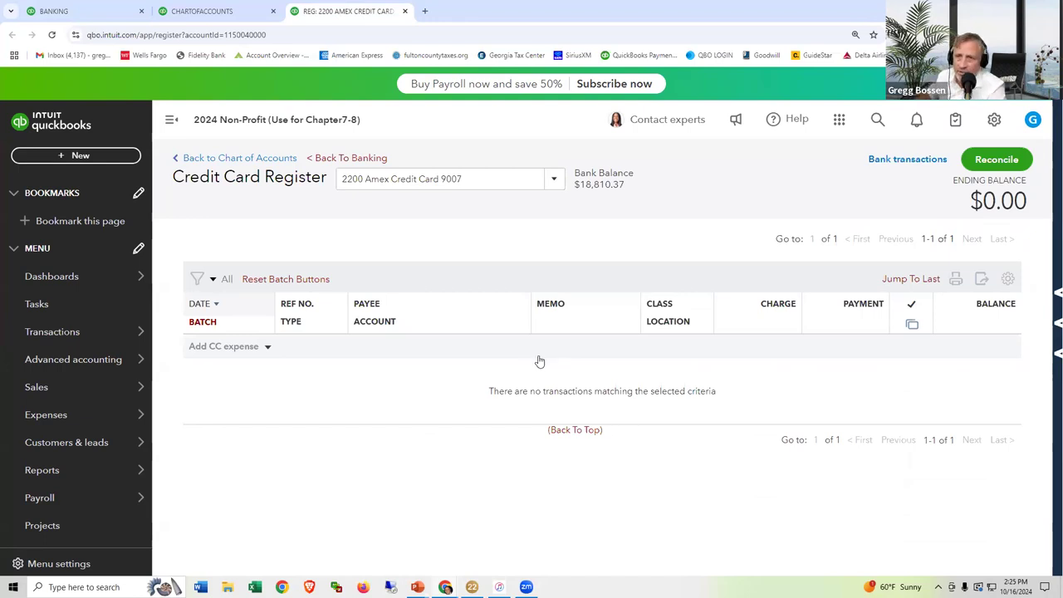
click(51, 35)
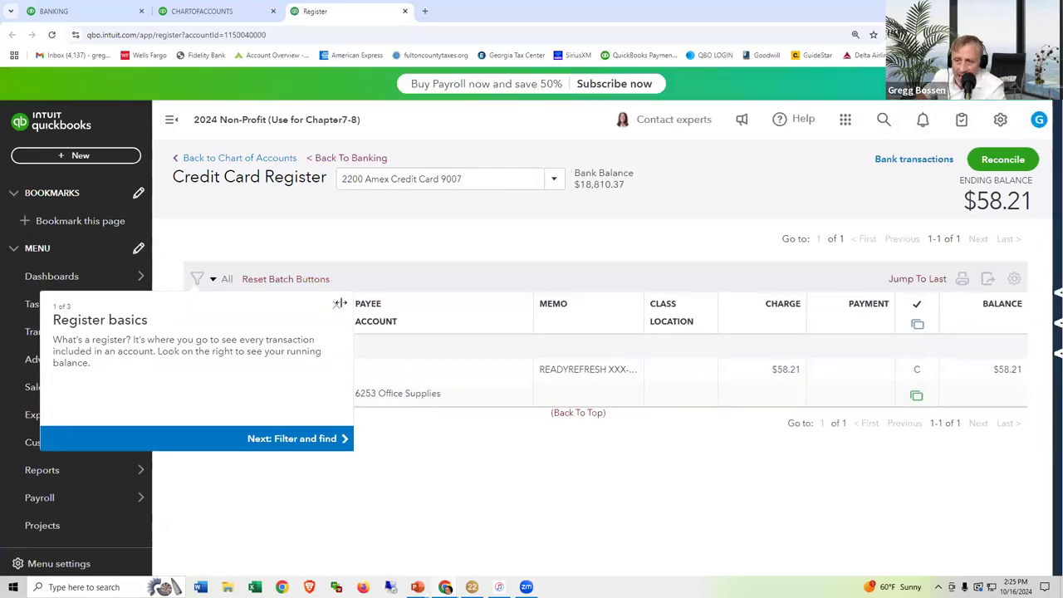
click(340, 304)
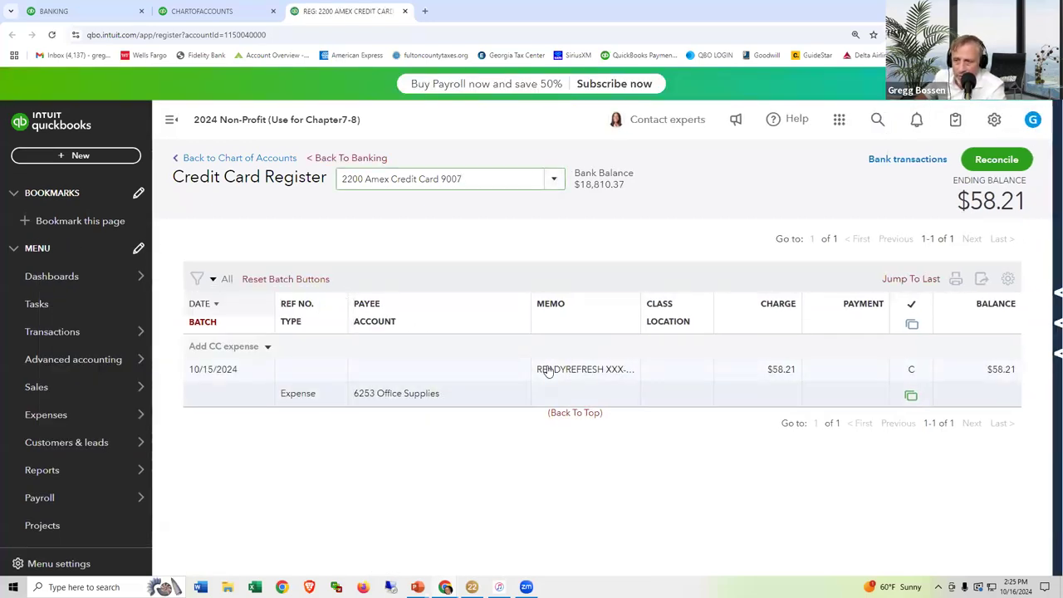
click(548, 371)
click(867, 435)
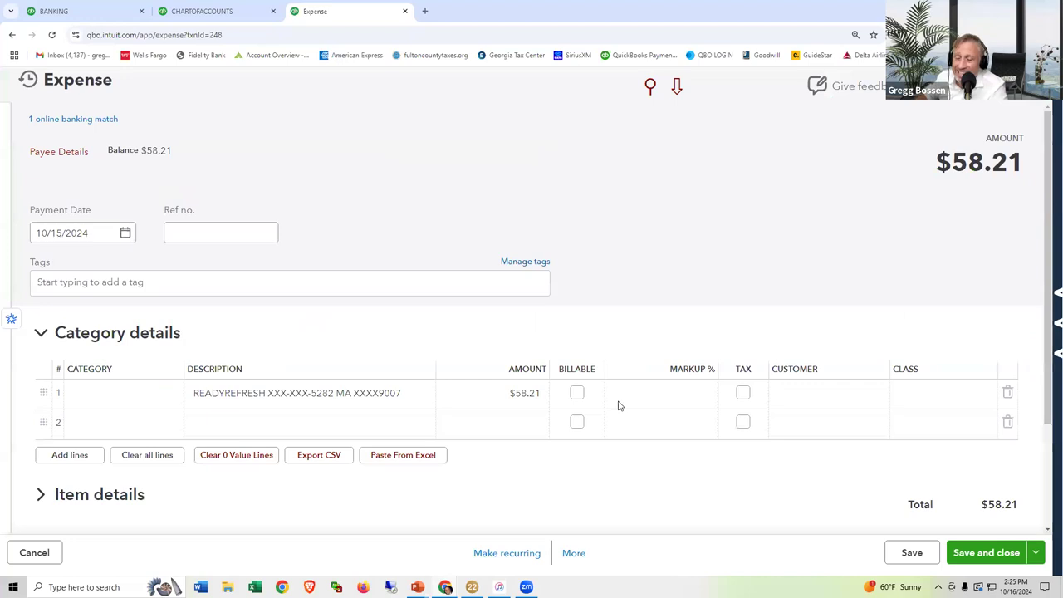
Inspect the Readyrefresh expense's Customer and Class columns, then go back to the register unchanged
click(256, 442)
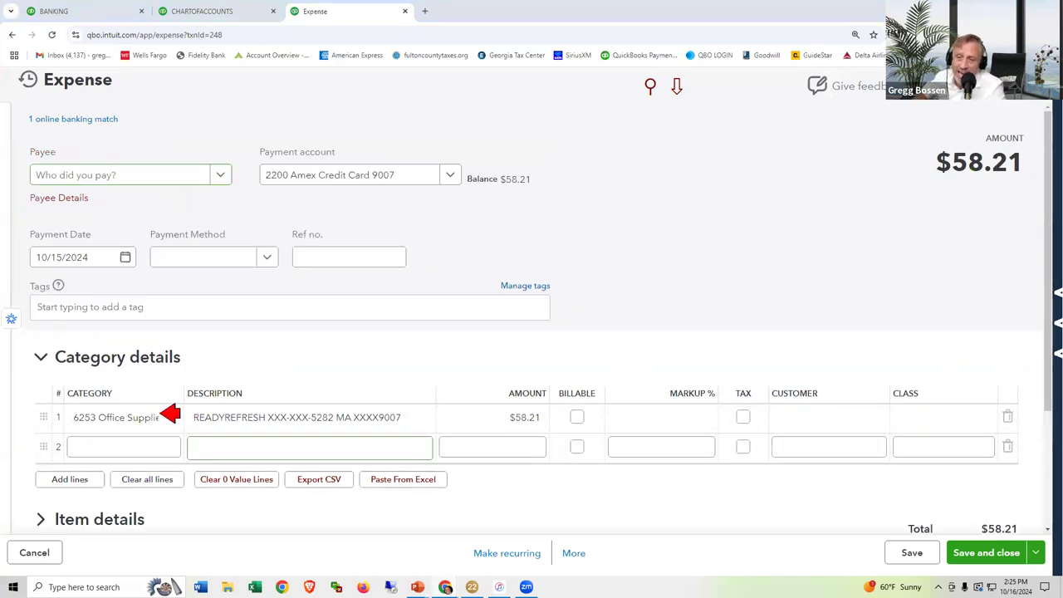
click(871, 417)
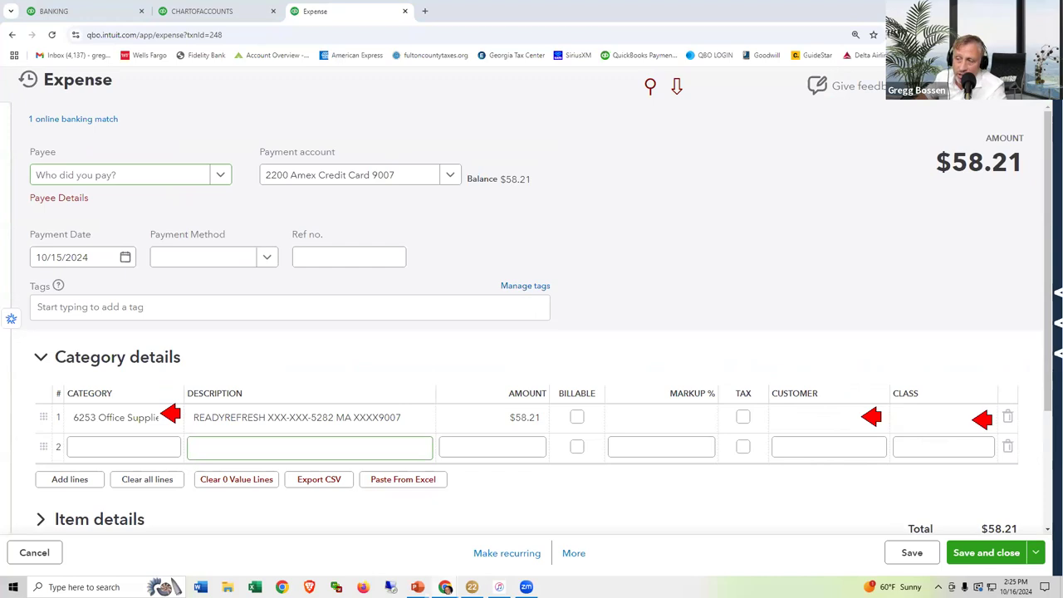
click(964, 414)
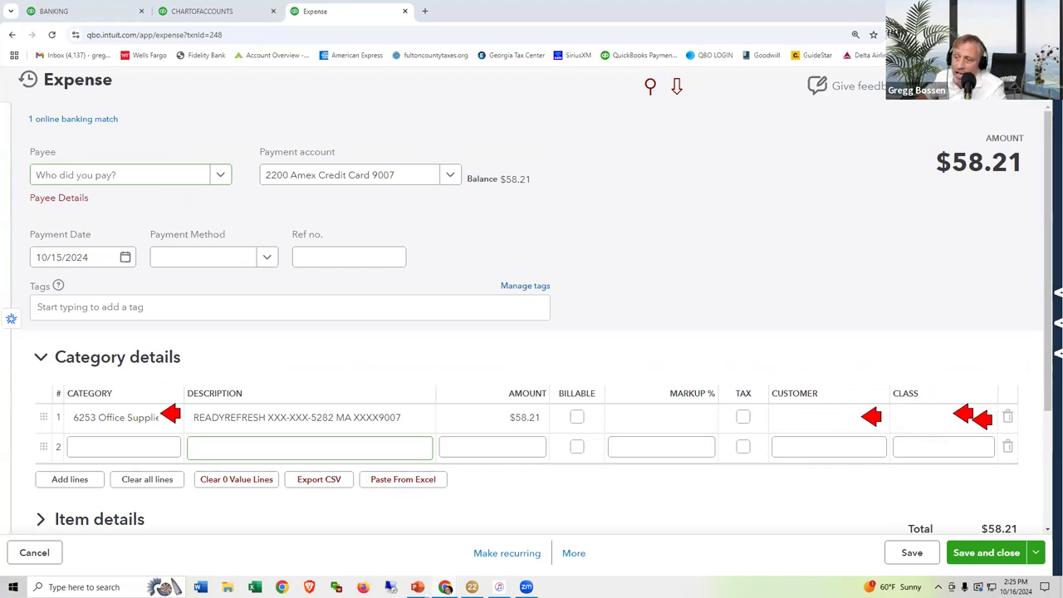
right_click(974, 419)
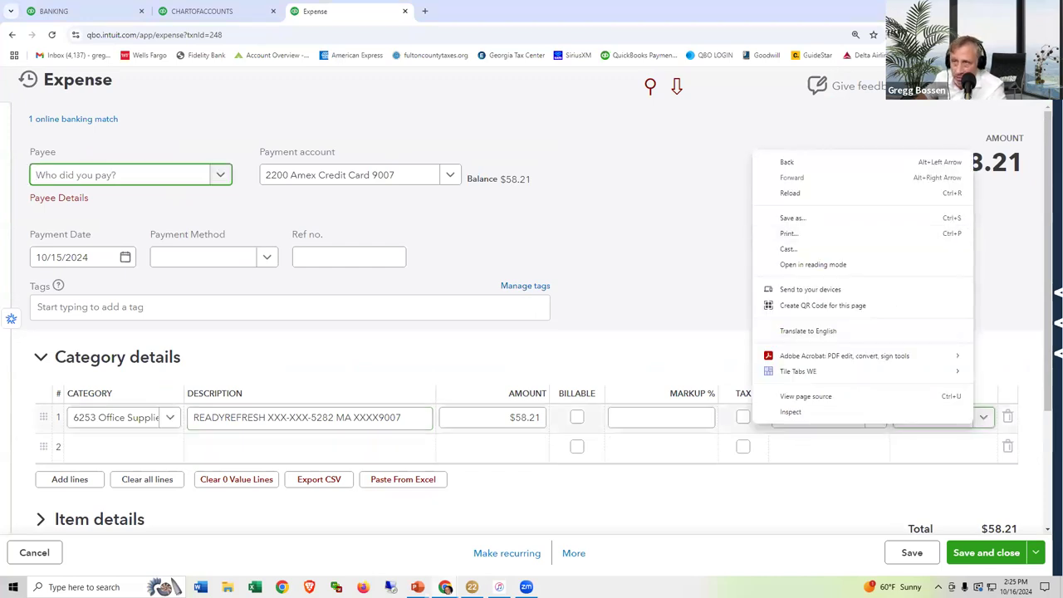
click(787, 162)
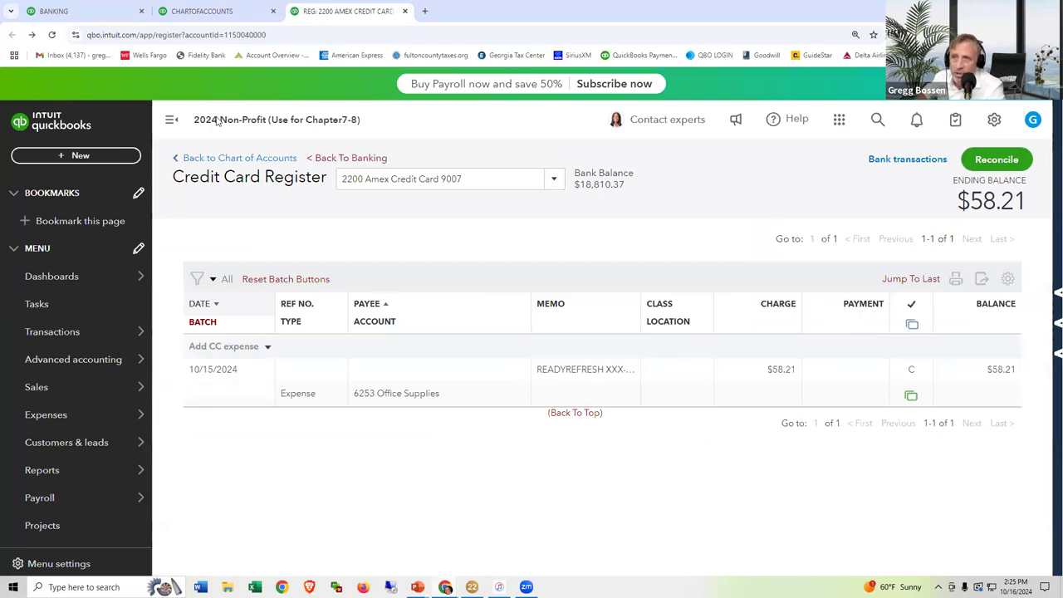
Undo the accepted $58.21 Readyrefresh charge from the Categorized list
click(96, 11)
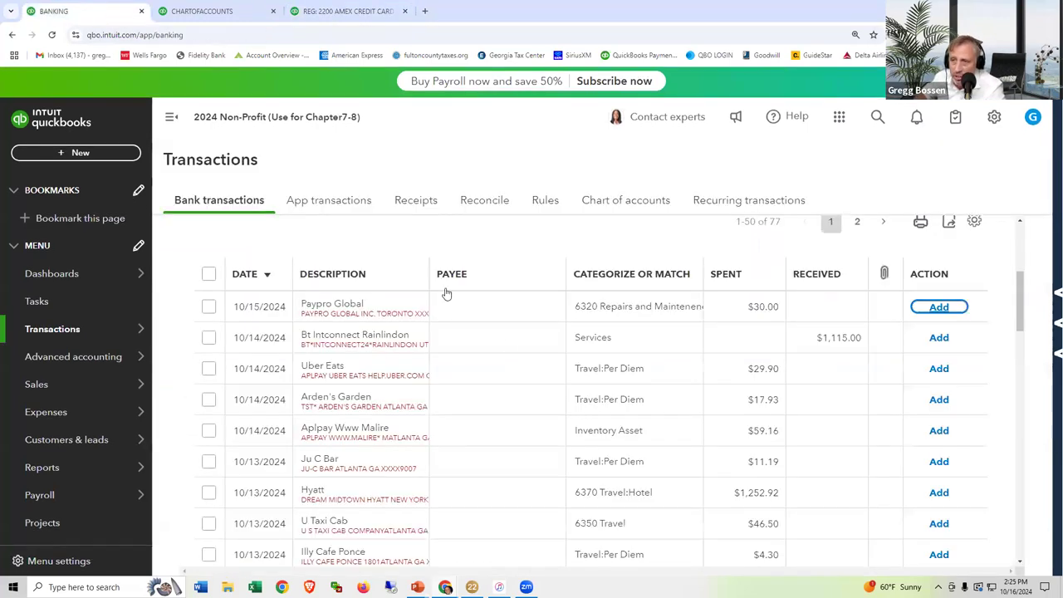
scroll(537, 360, up, 4)
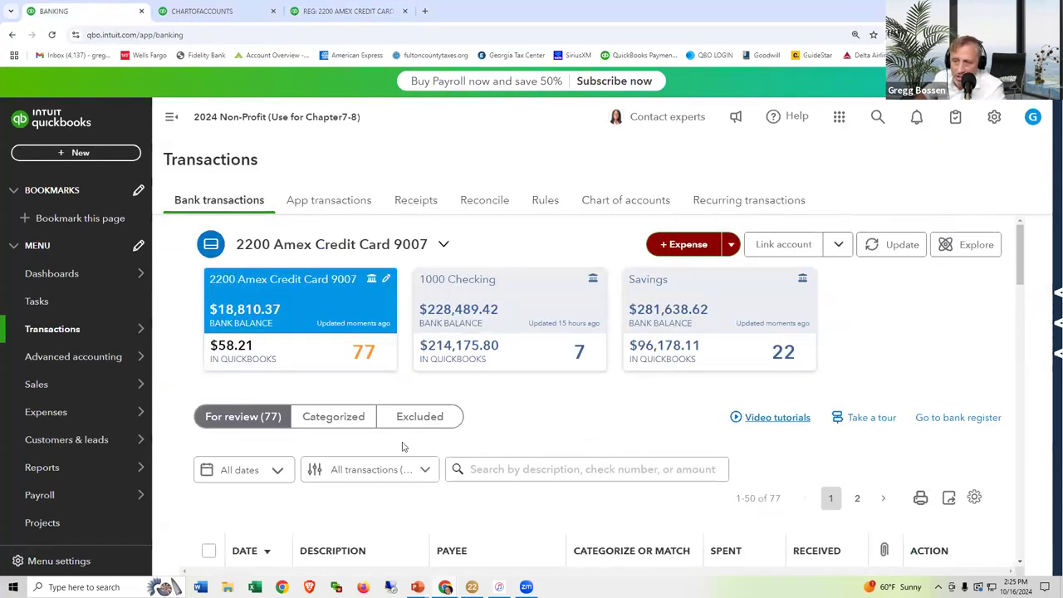
click(335, 419)
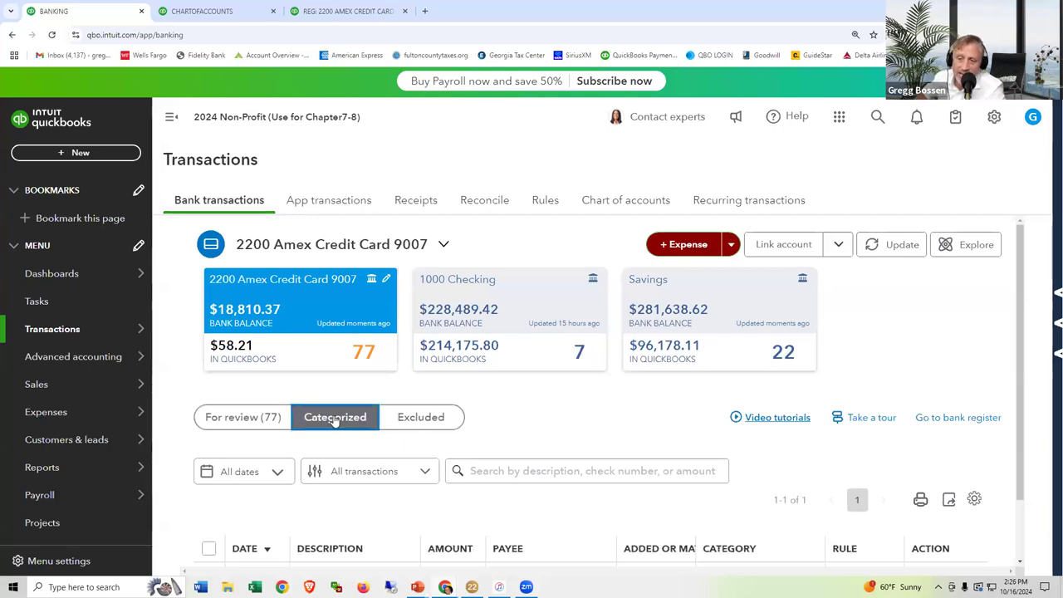
scroll(335, 421, down, 1)
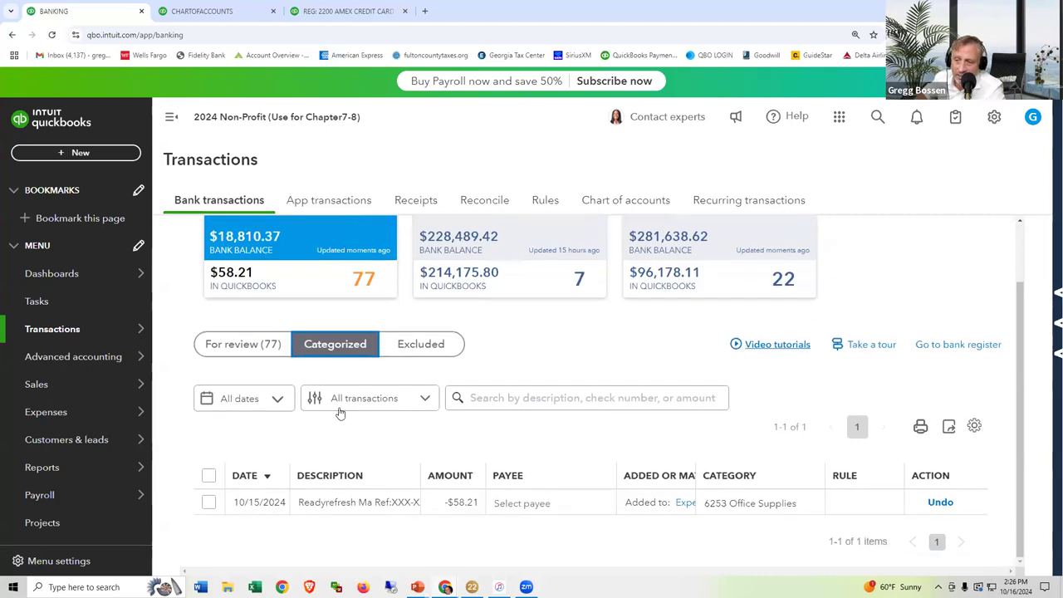
click(940, 503)
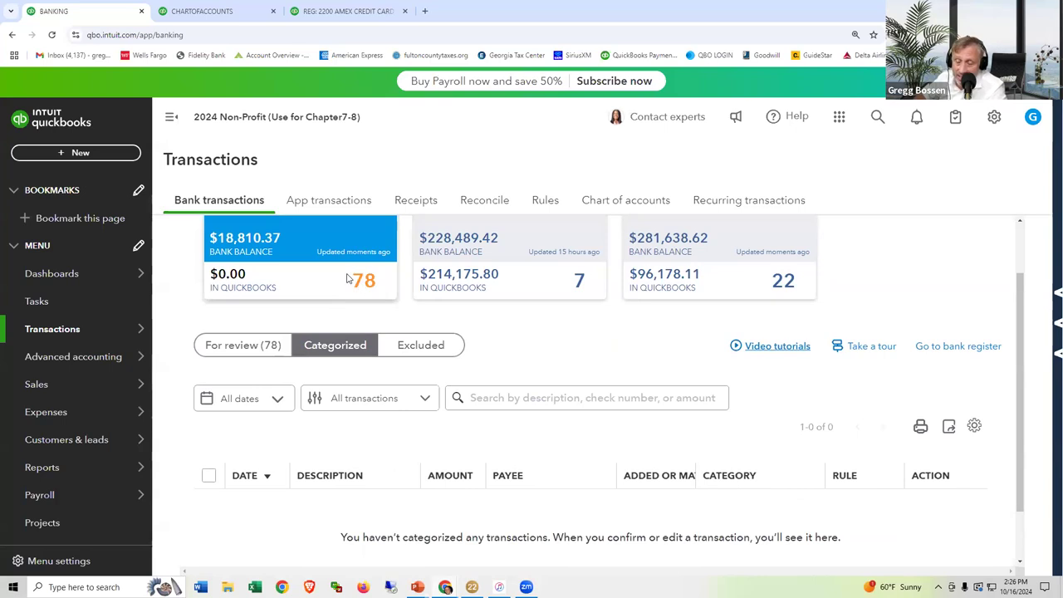
click(340, 10)
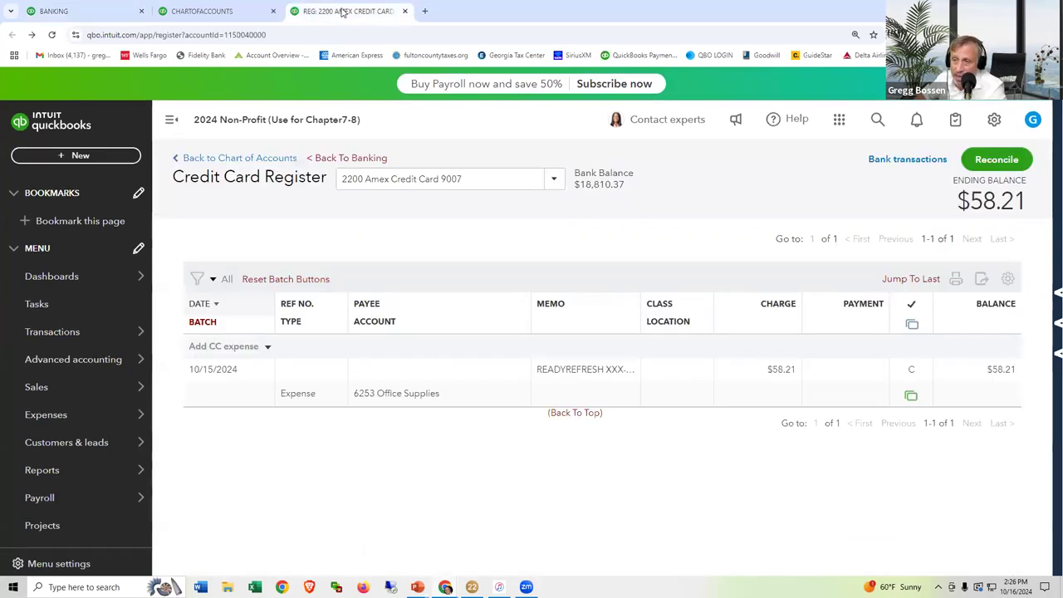
Reload the Amex register to reflect the undo, then return to Bank transactions
click(53, 35)
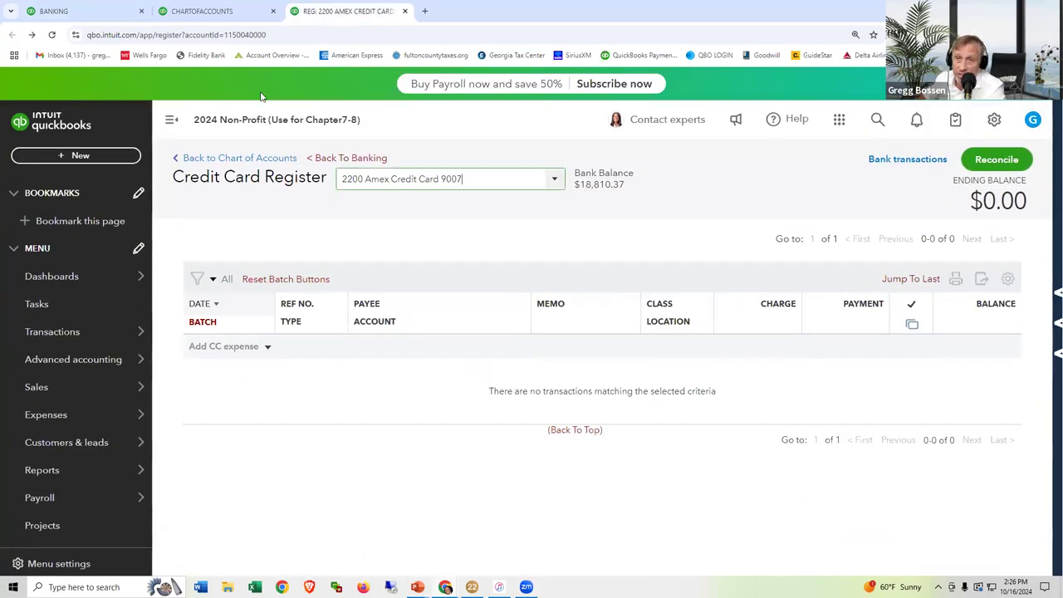
click(112, 15)
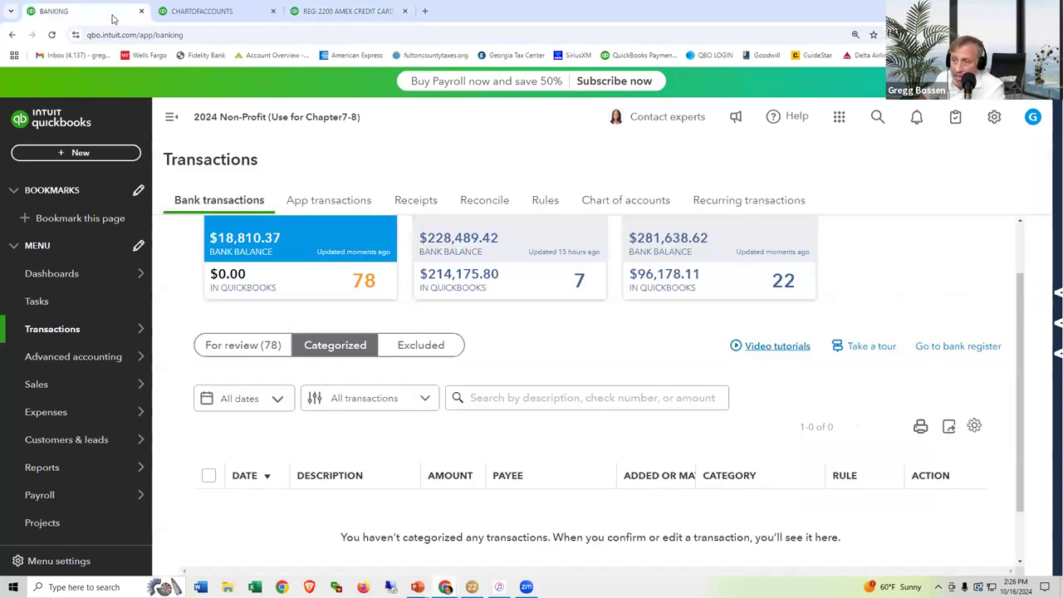
scroll(535, 459, down, 1)
scroll(533, 453, up, 2)
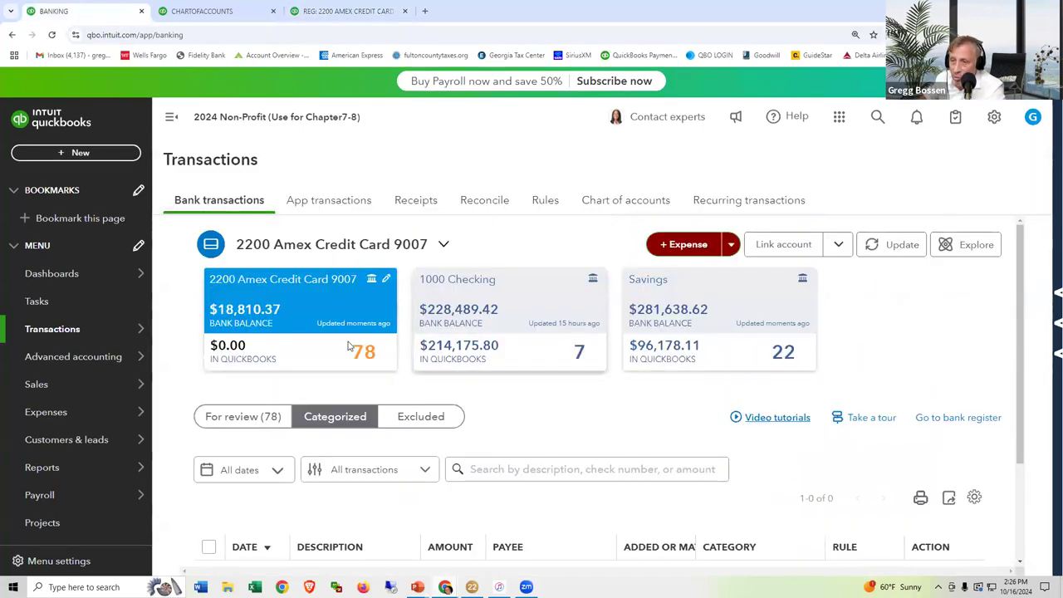
scroll(225, 362, down, 1)
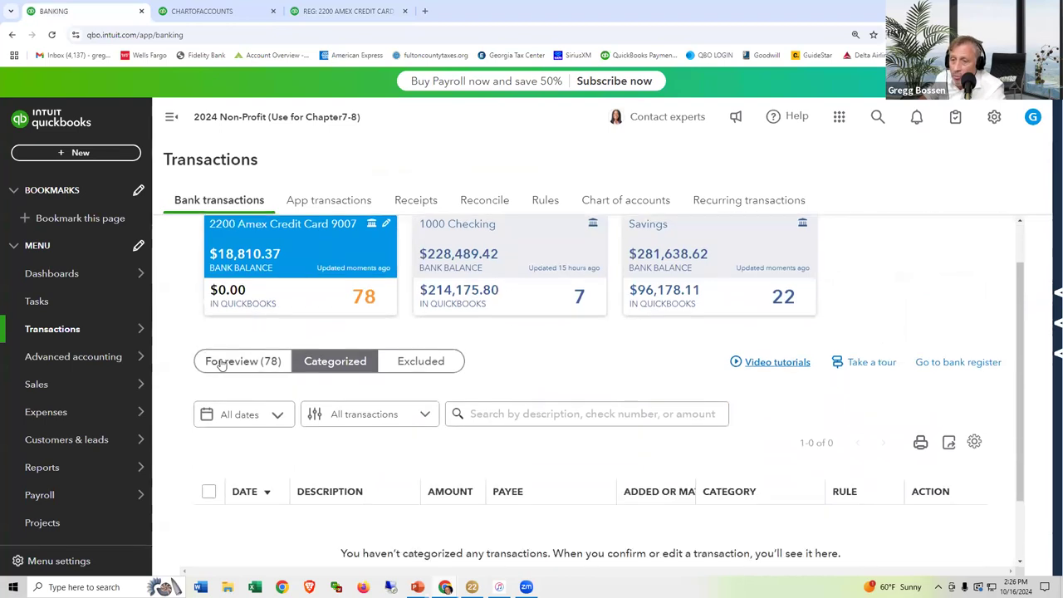
Check the Categorized and Excluded lists, ending on the 78 transactions For review
click(225, 361)
scroll(612, 387, down, 2)
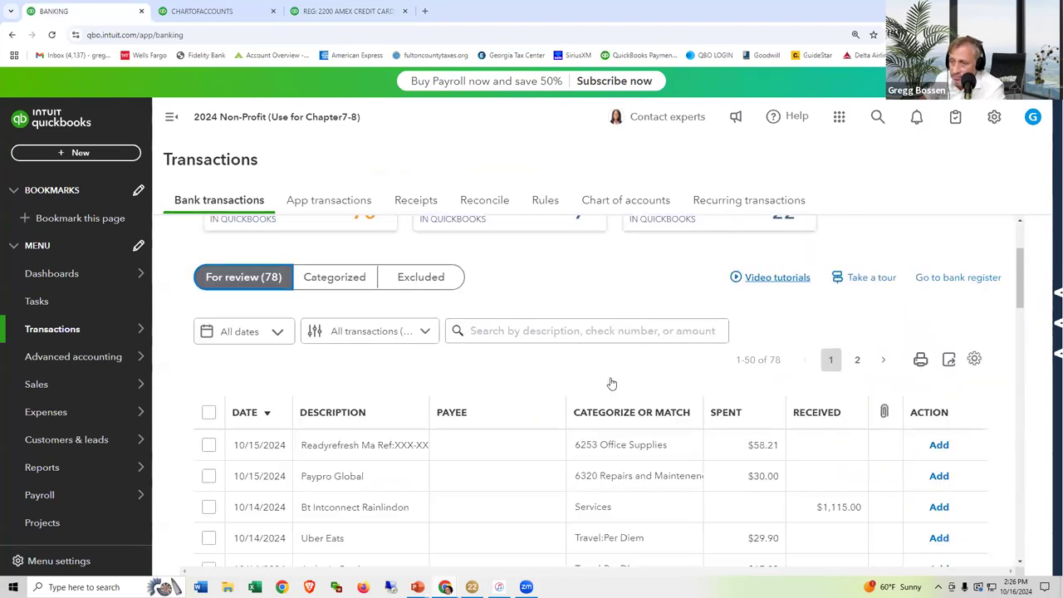
scroll(611, 383, up, 1)
scroll(611, 382, up, 1)
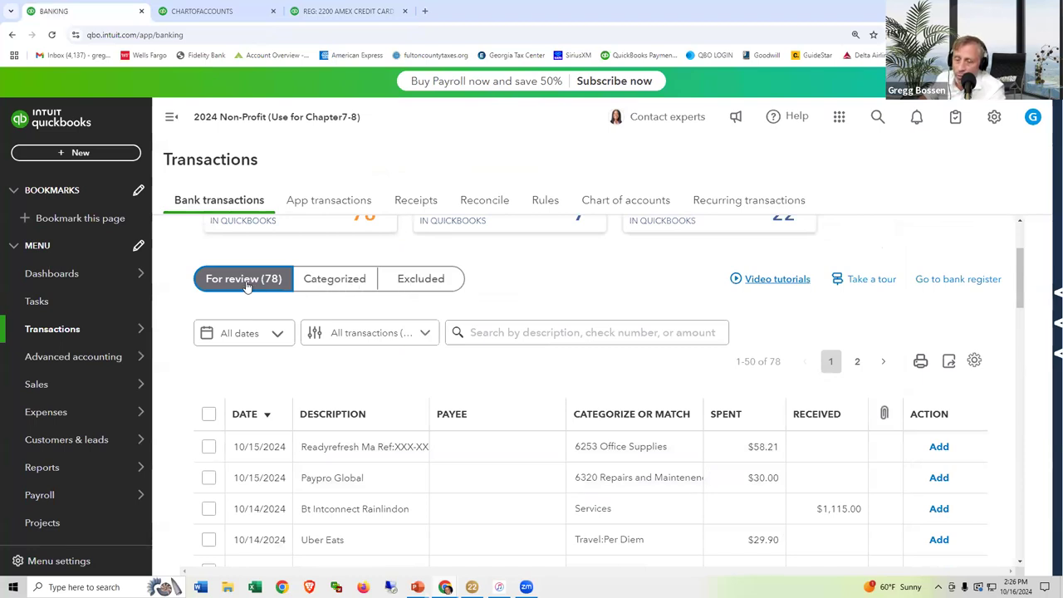
click(327, 279)
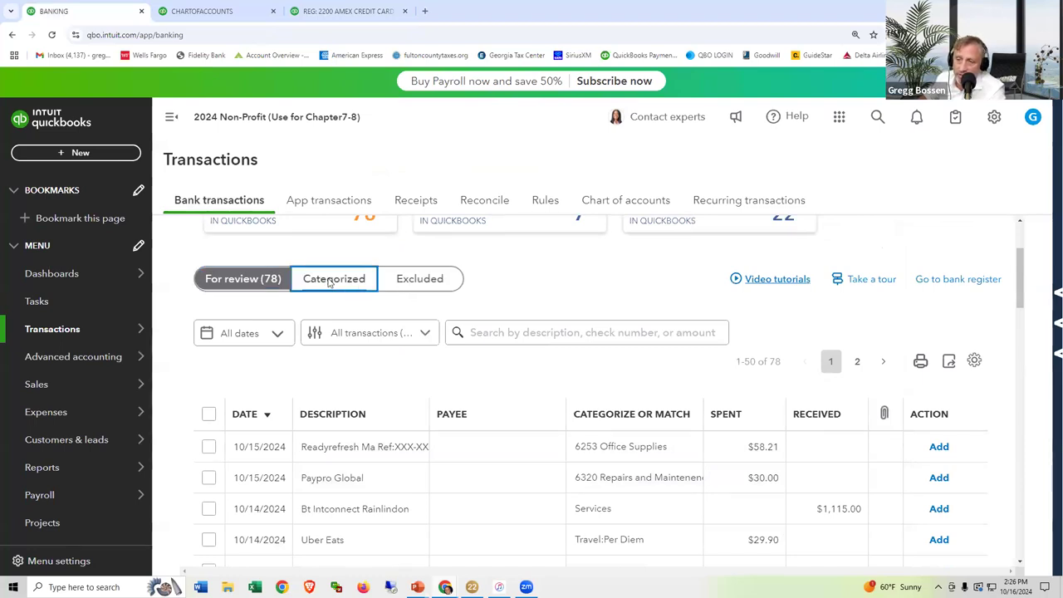
click(421, 396)
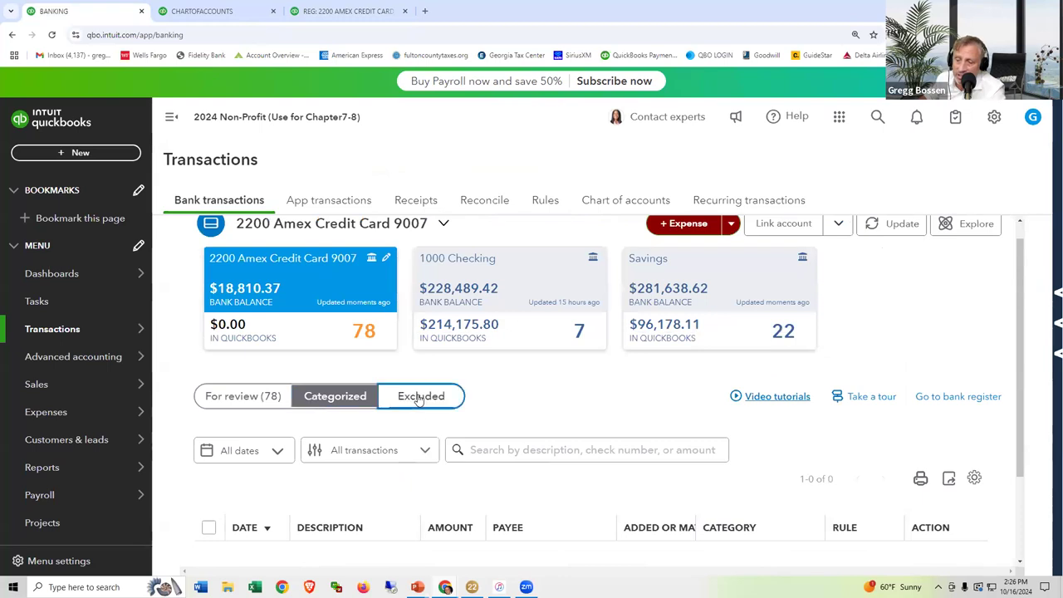
click(253, 396)
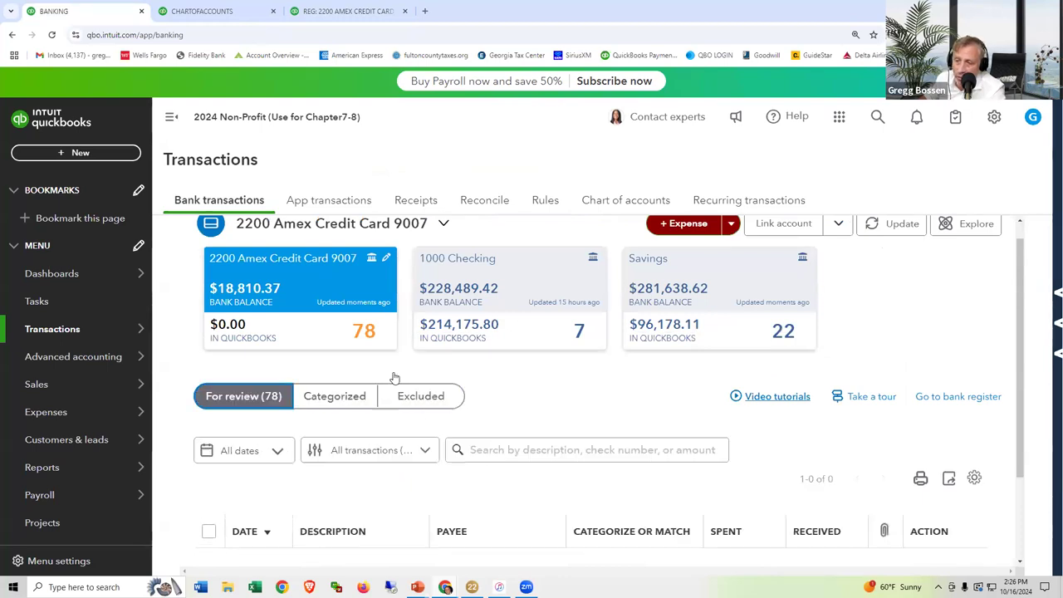
scroll(708, 396, down, 3)
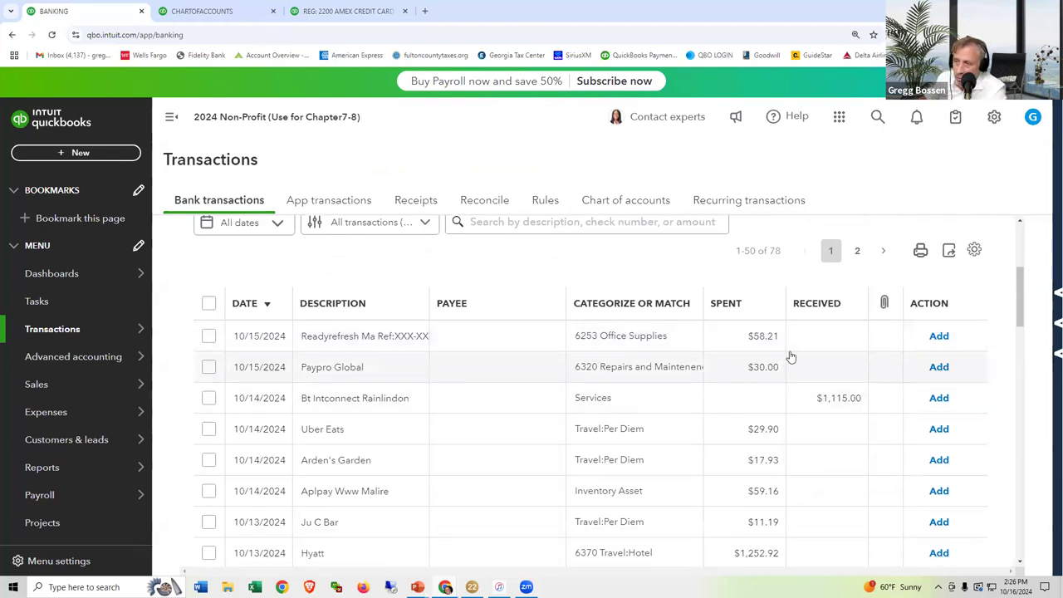
Open the $58.21 Readyrefresh charge and enter 'Ready Fresh' as its new payee
click(533, 340)
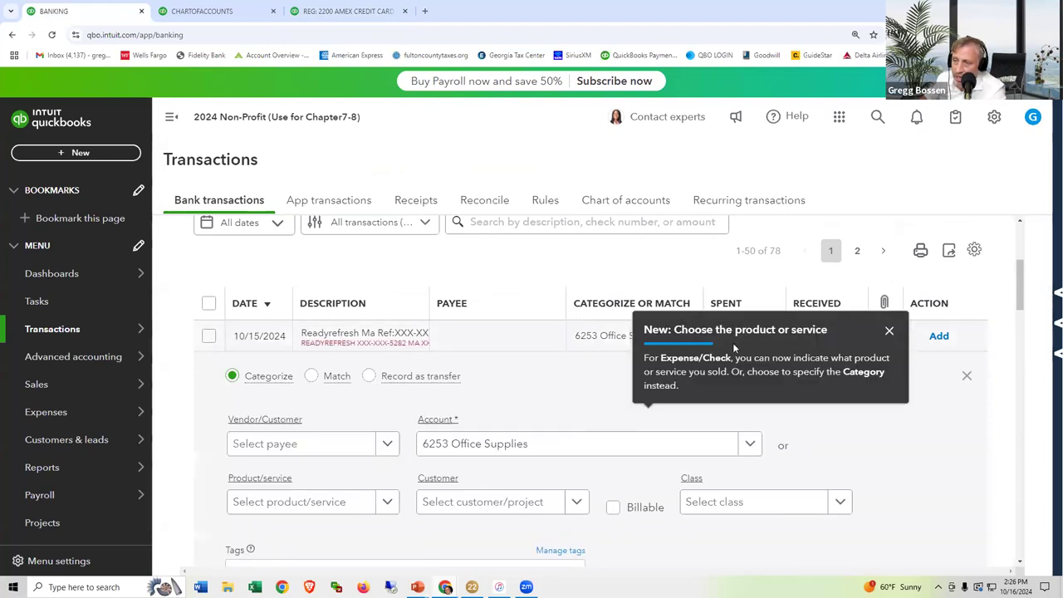
click(887, 332)
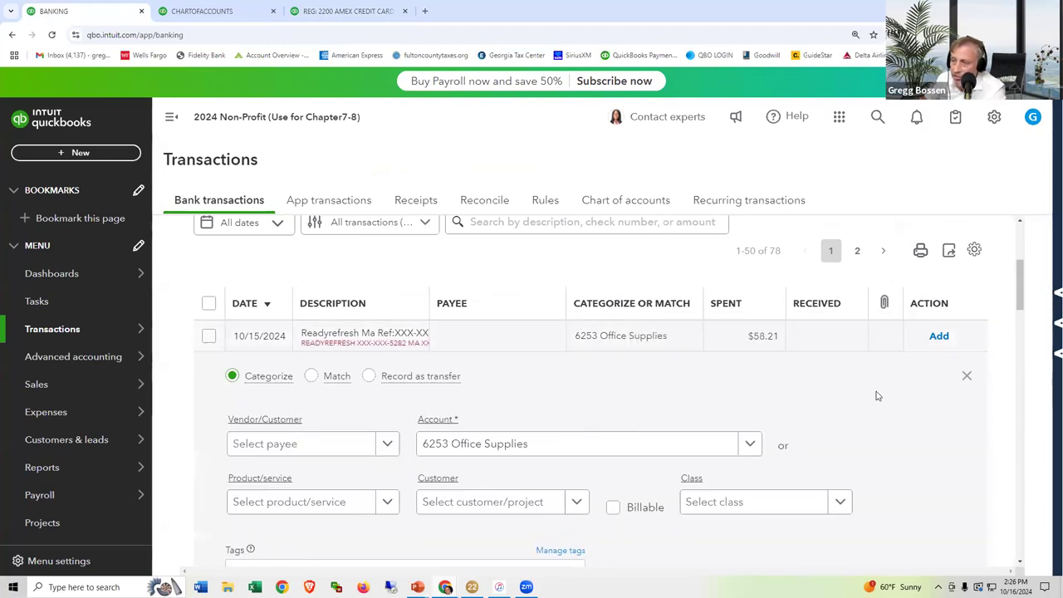
scroll(900, 428, down, 1)
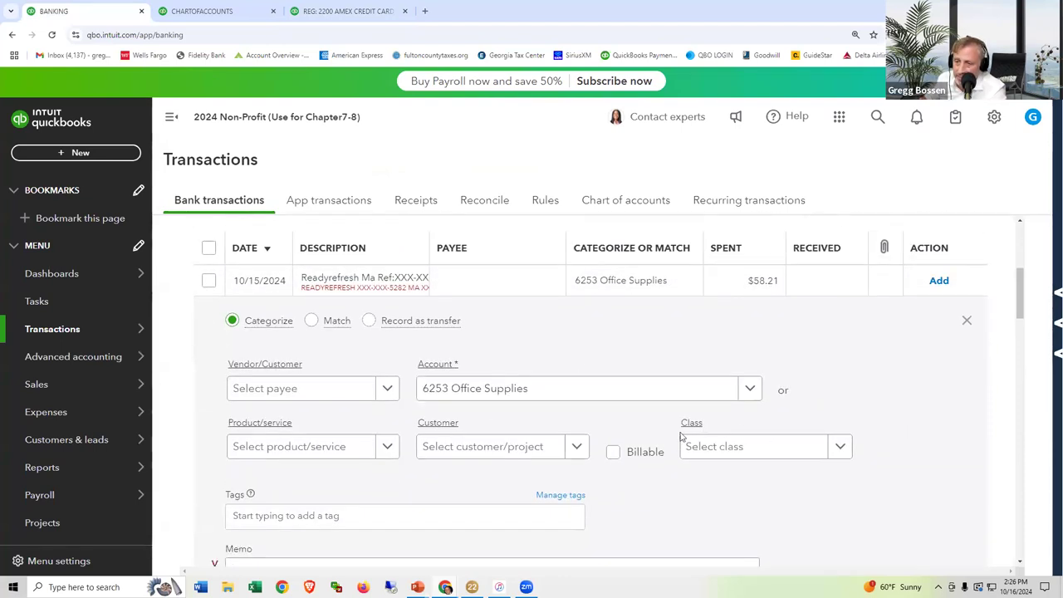
click(387, 391)
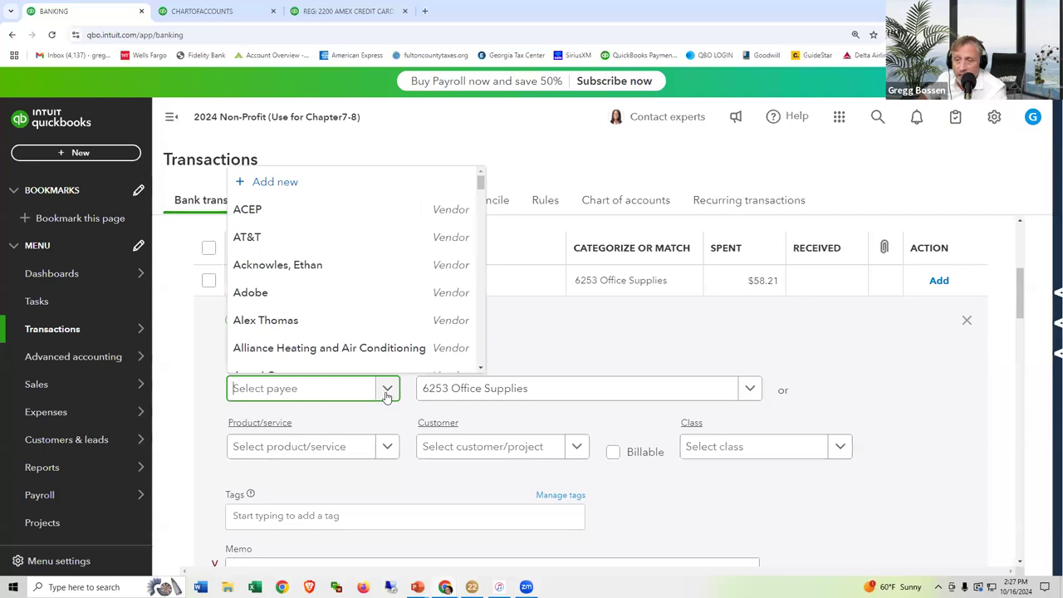
click(387, 396)
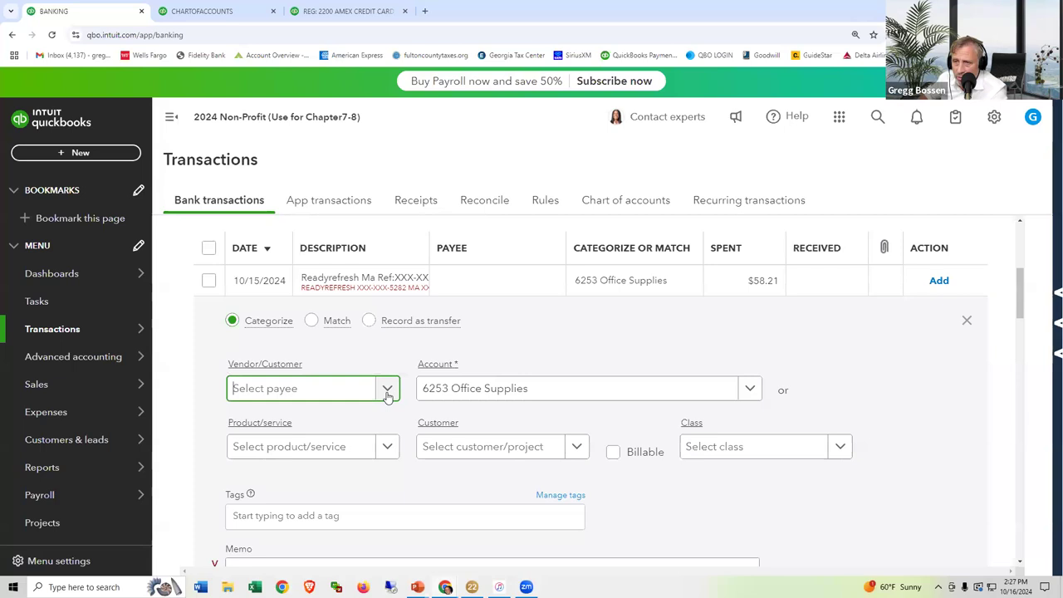
click(387, 396)
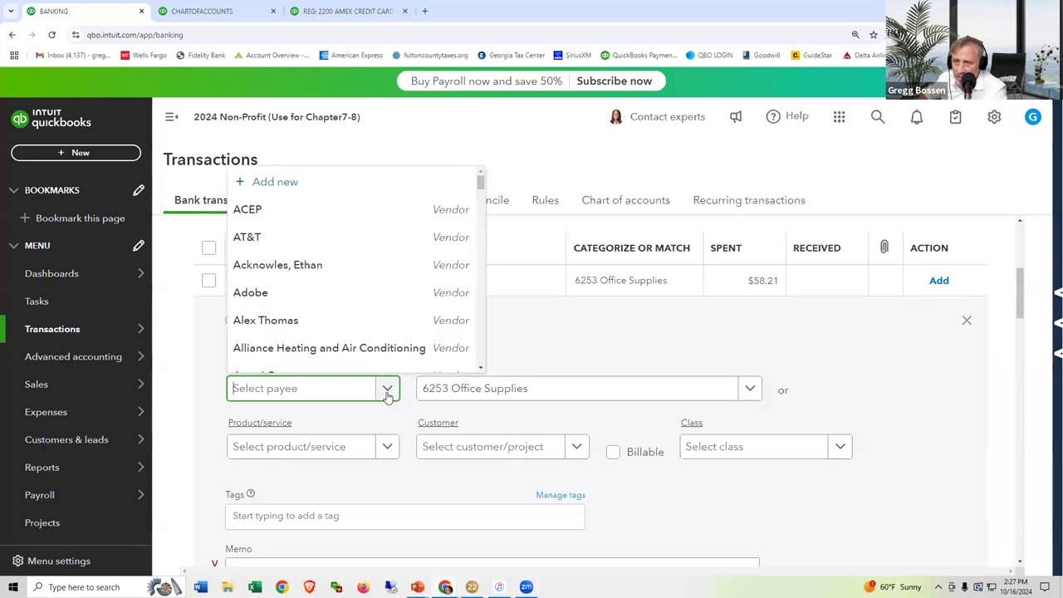
click(387, 397)
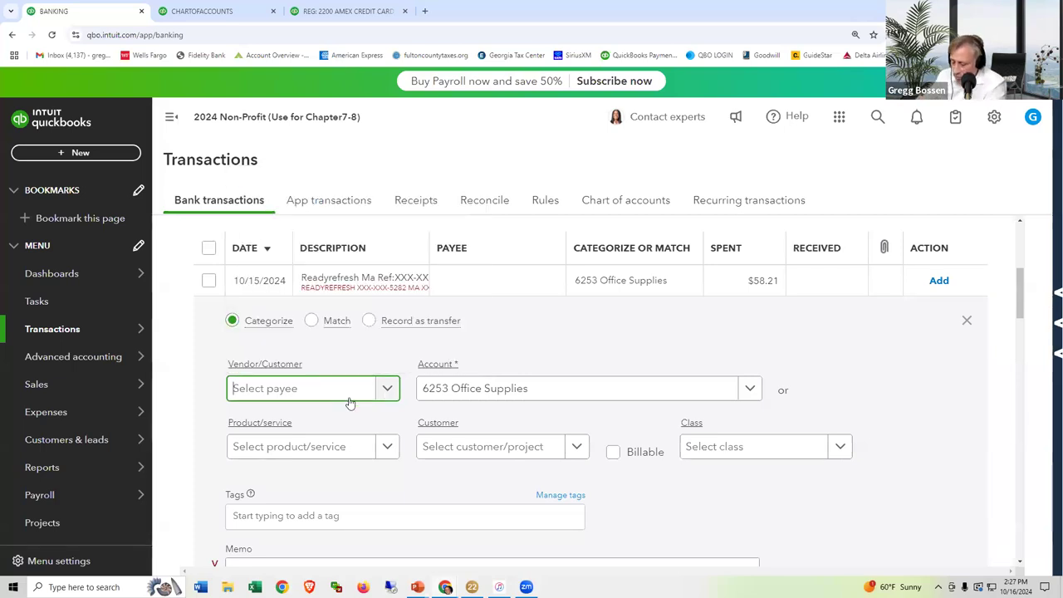
text(Ready Fresh)
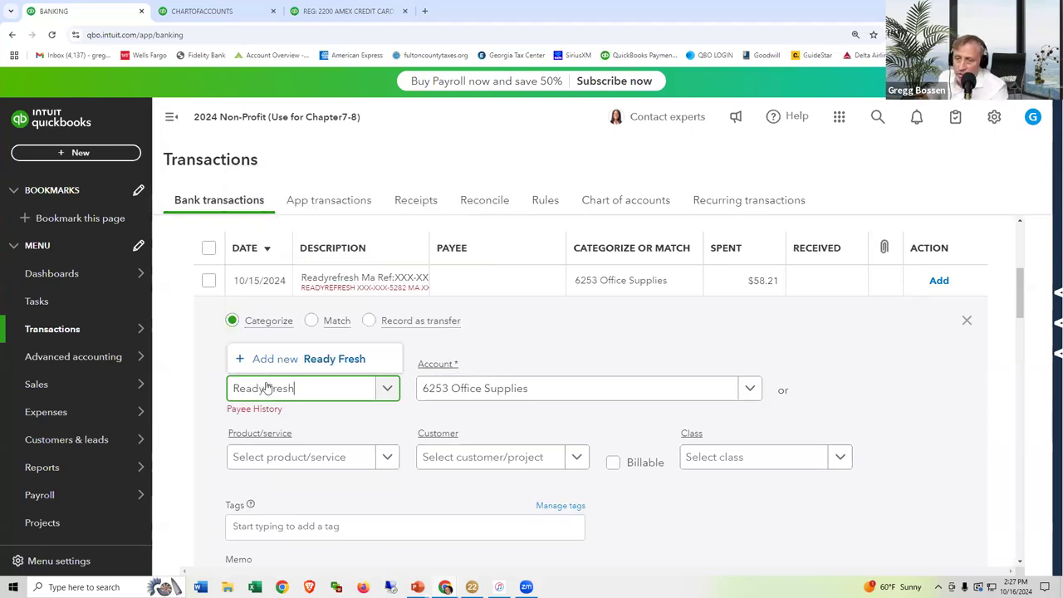
Save Ready Fresh as a new vendor and make it the $58.21 charge's payee
click(334, 362)
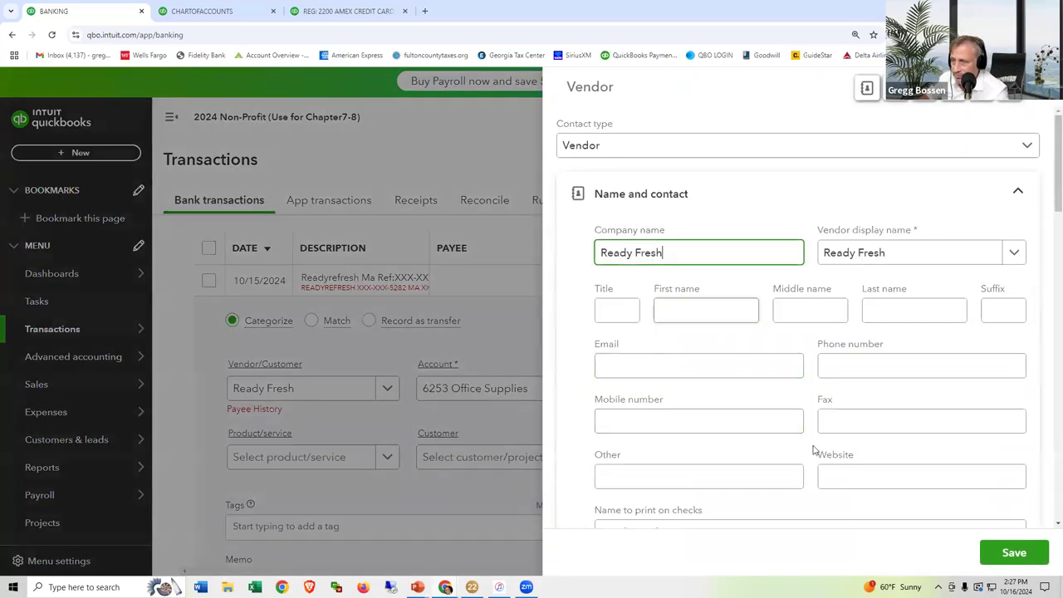
click(1007, 551)
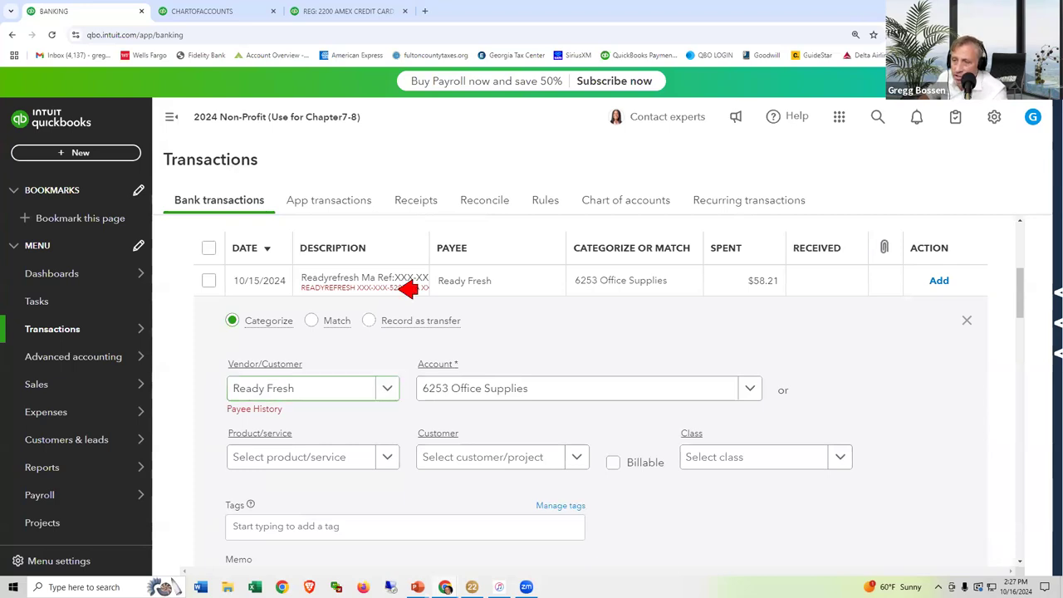
click(281, 278)
click(369, 280)
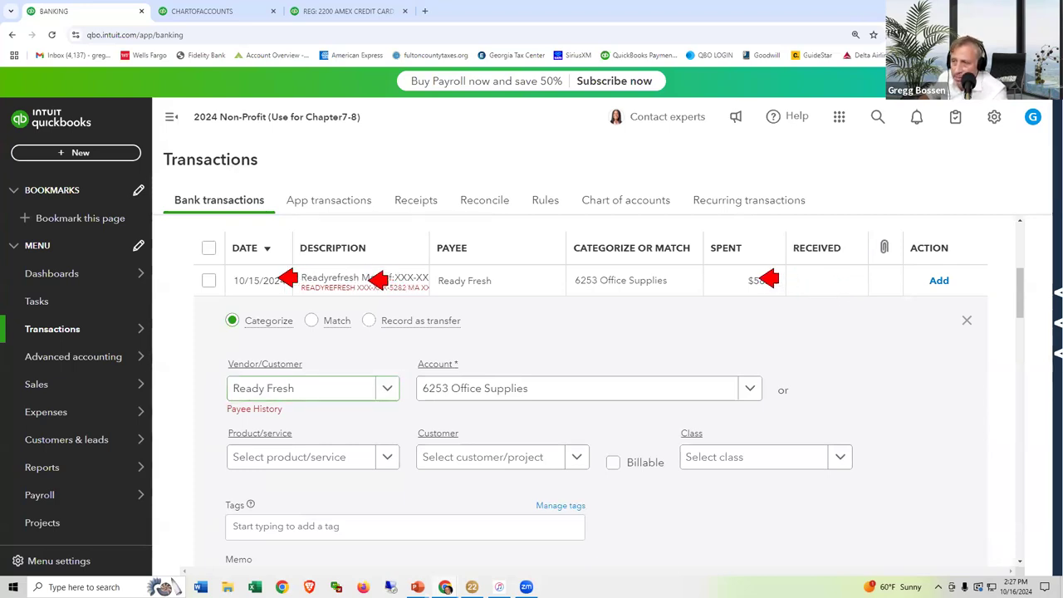
click(773, 280)
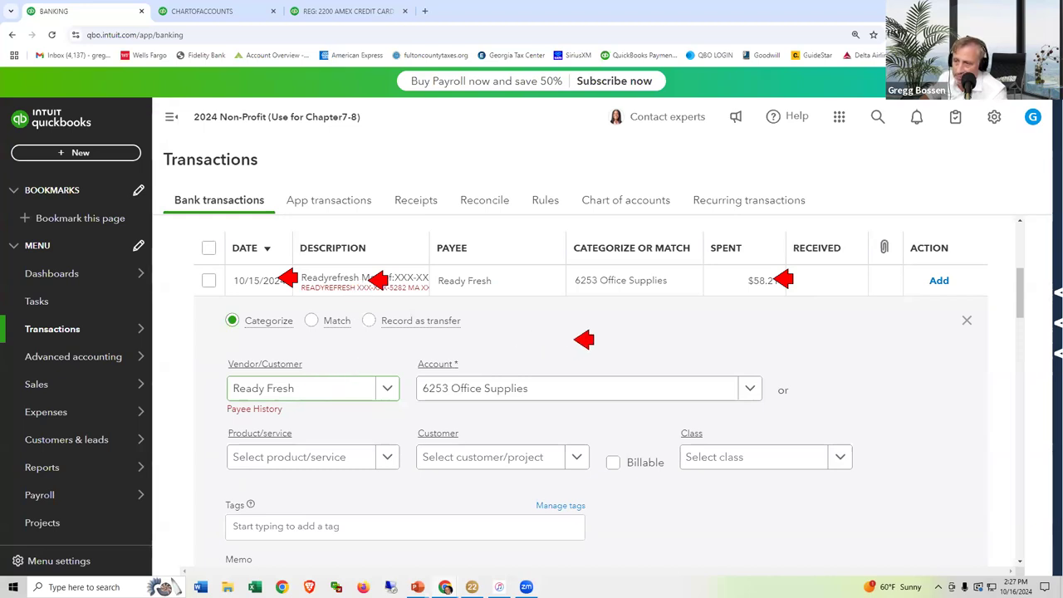
Change the $58.21 Ready Fresh charge's account to 6240 Miscellaneous
key(Escape)
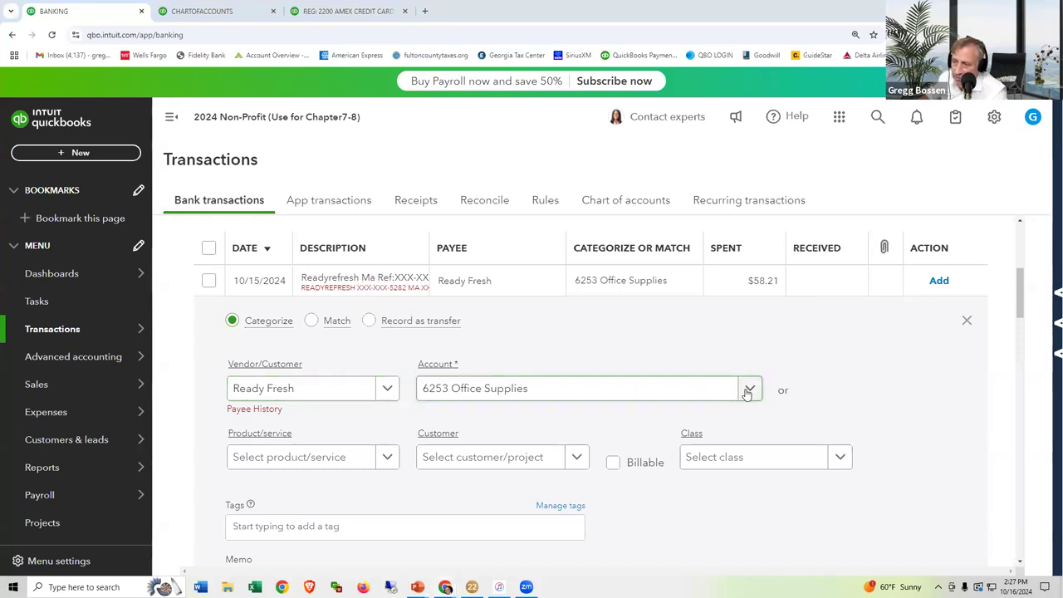
click(749, 391)
scroll(615, 316, down, 3)
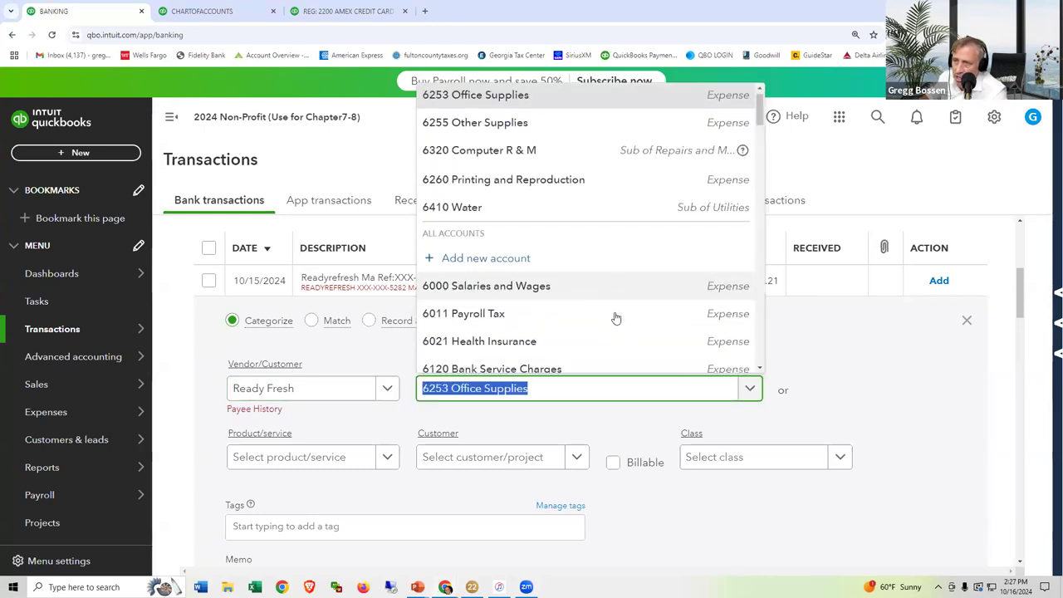
scroll(621, 318, down, 5)
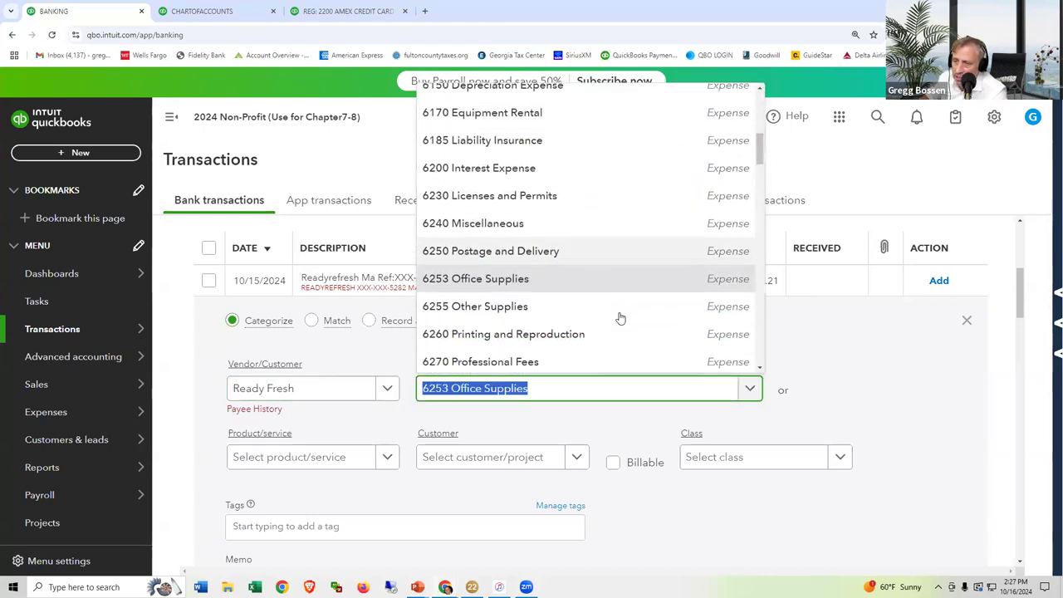
scroll(621, 319, down, 5)
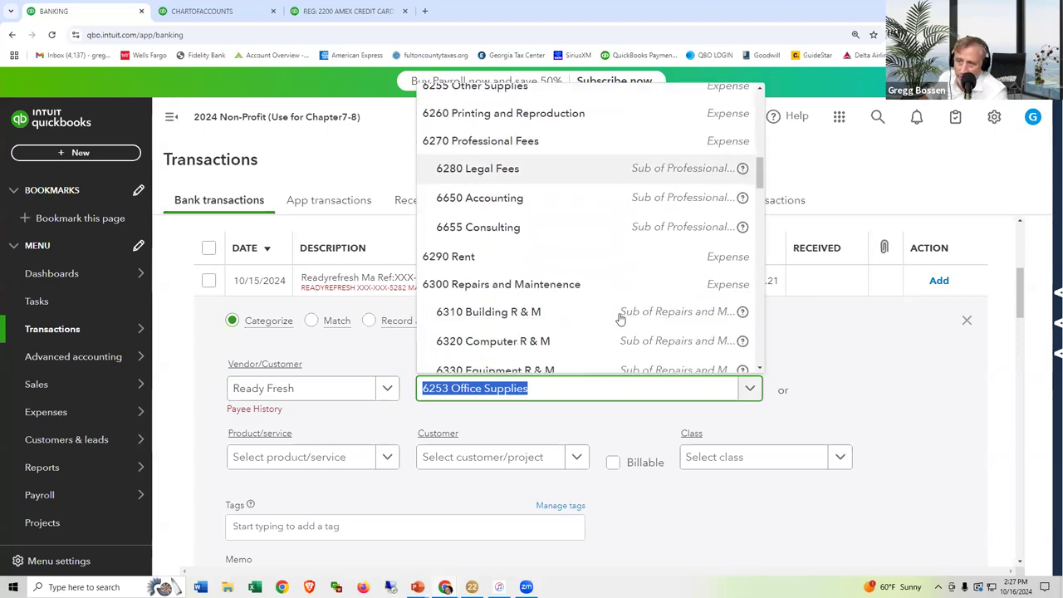
scroll(621, 318, down, 5)
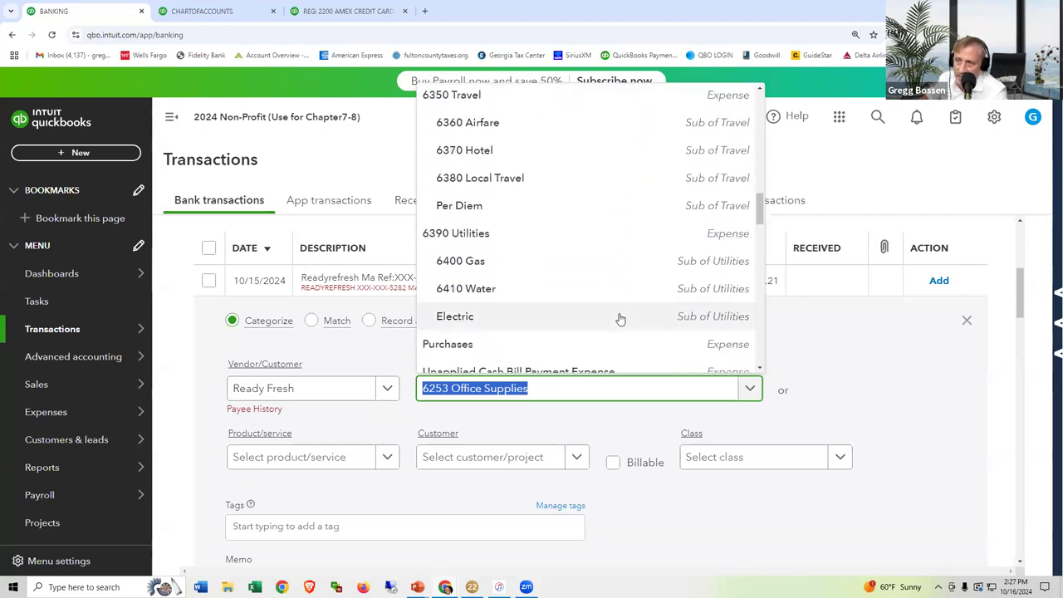
scroll(621, 318, up, 10)
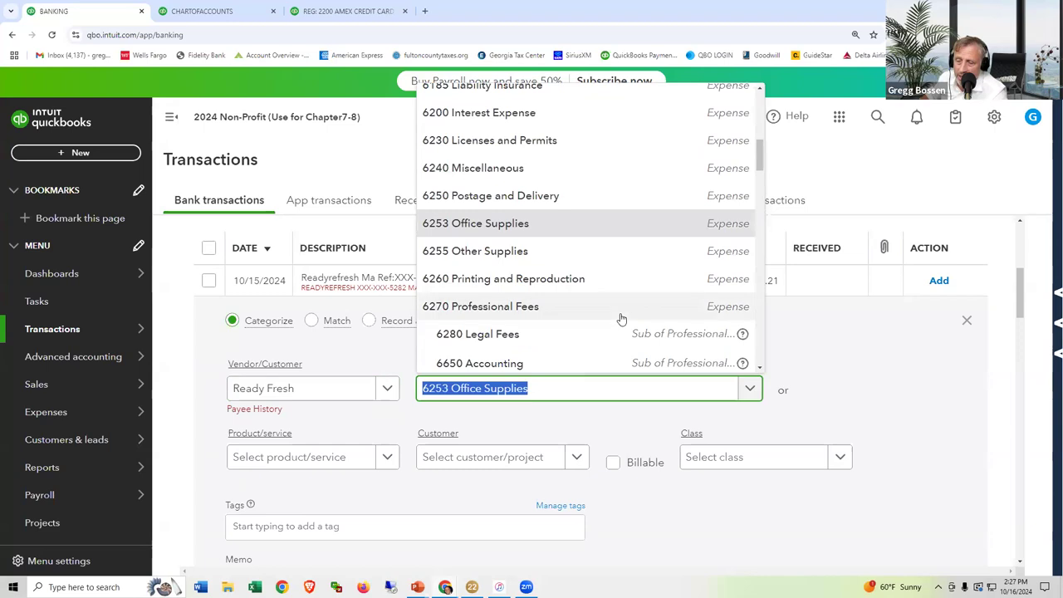
click(500, 170)
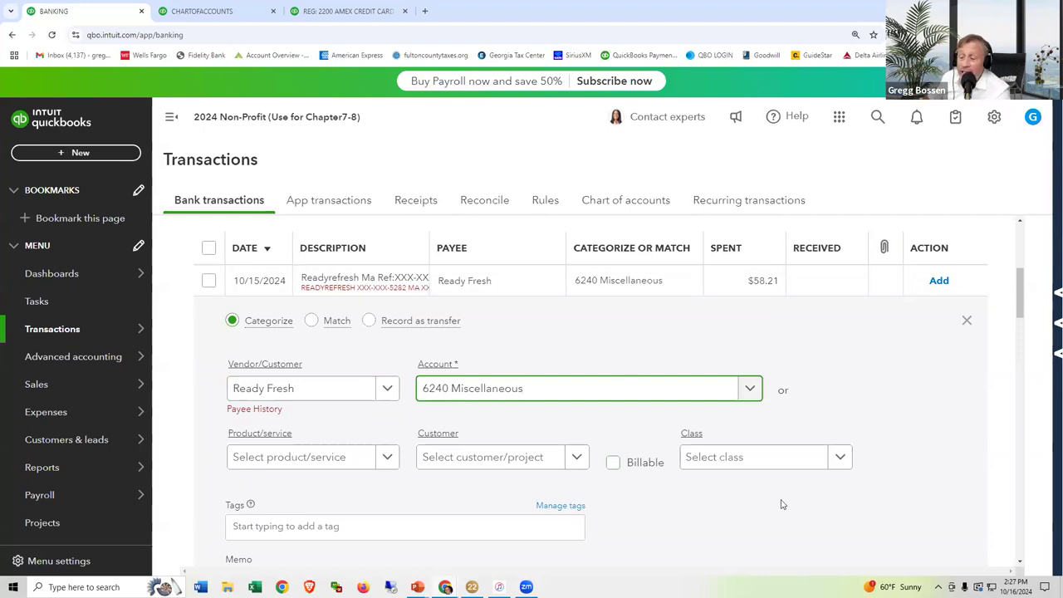
Assign the Go-Green Guidance Center class to the Ready Fresh charge
click(840, 454)
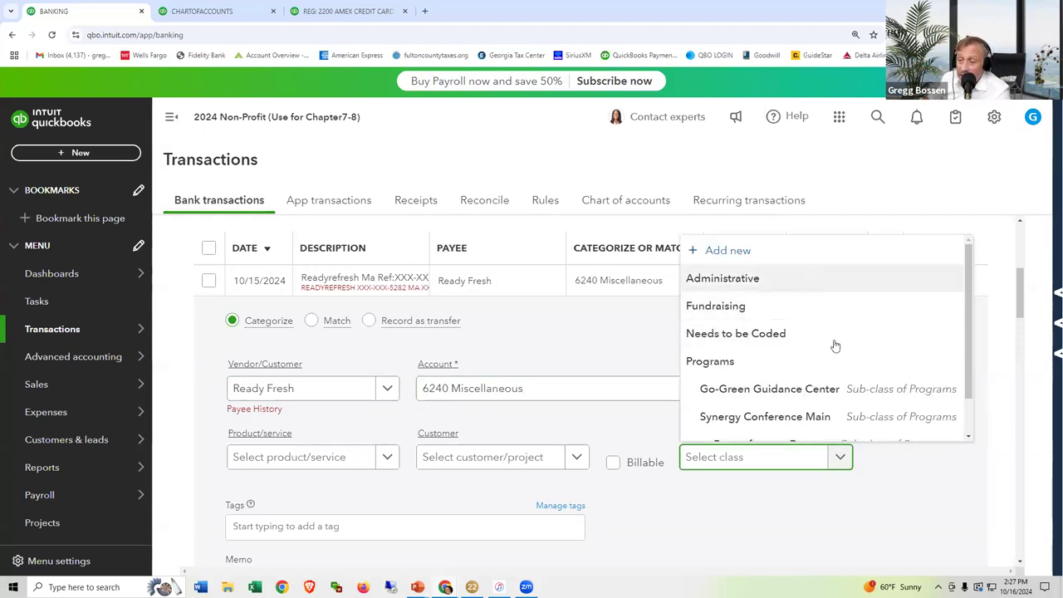
scroll(835, 346, down, 1)
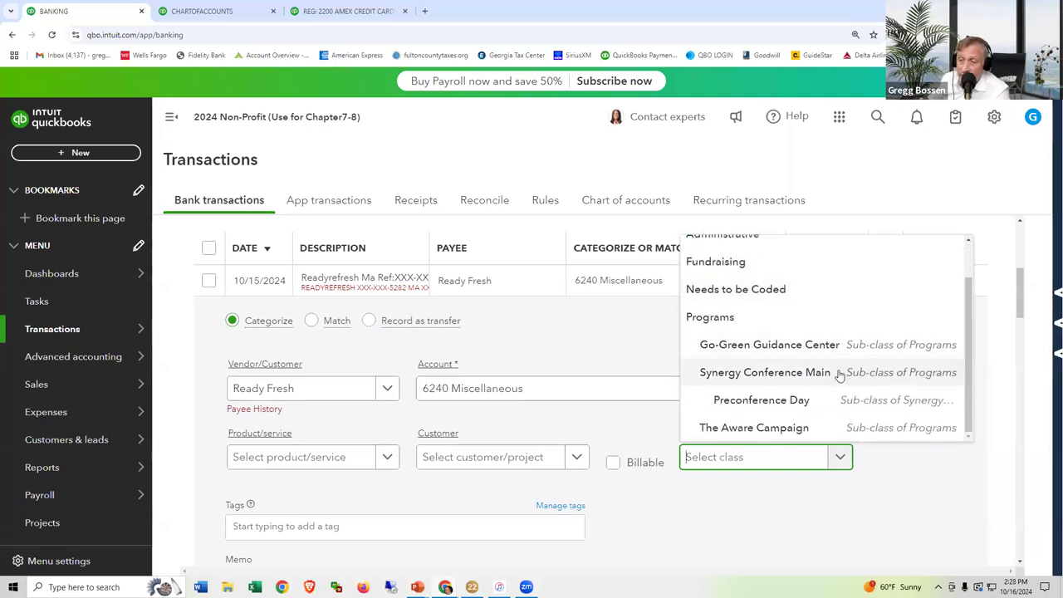
click(756, 354)
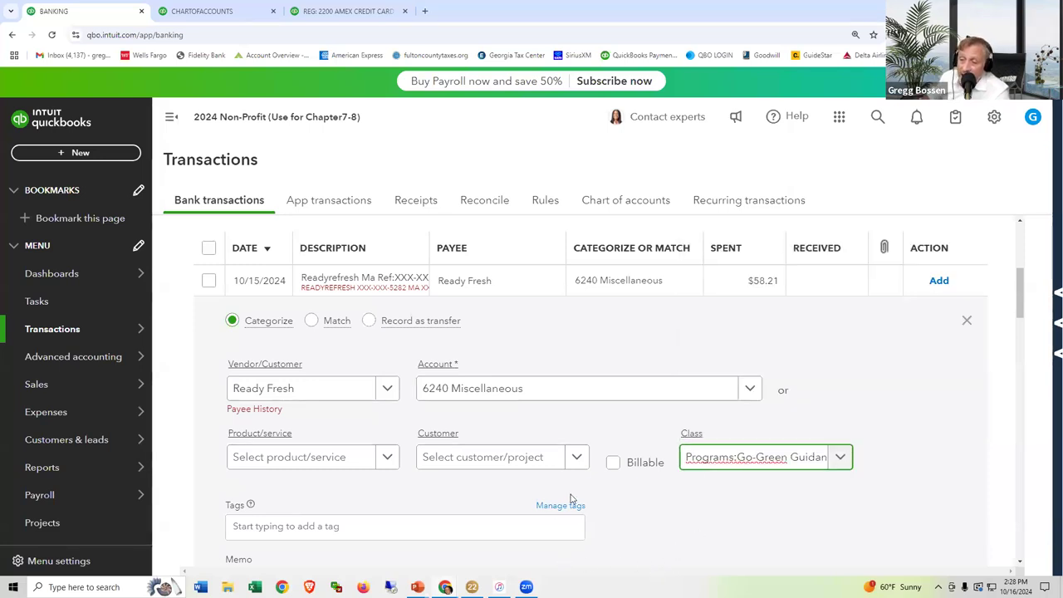
Set the charge's customer to The Amalgamated Way and review its details
click(575, 458)
scroll(555, 426, down, 10)
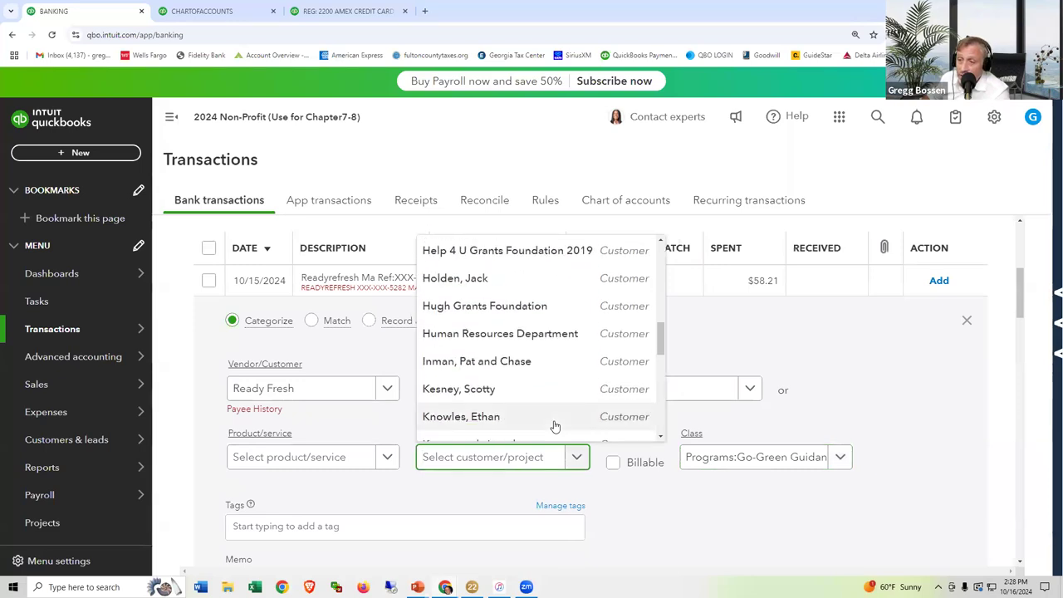
scroll(555, 426, down, 10)
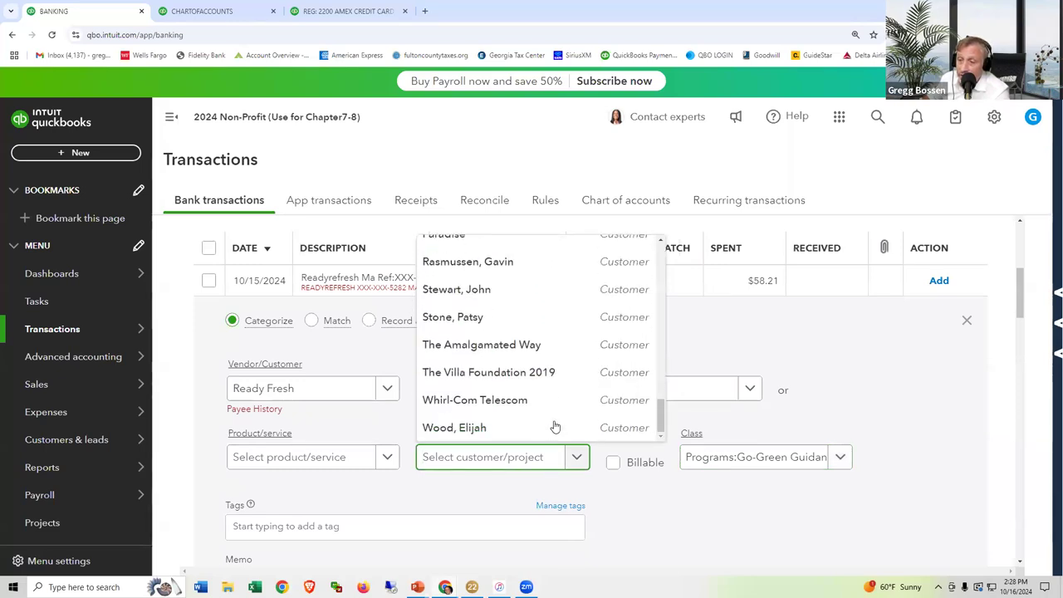
click(510, 347)
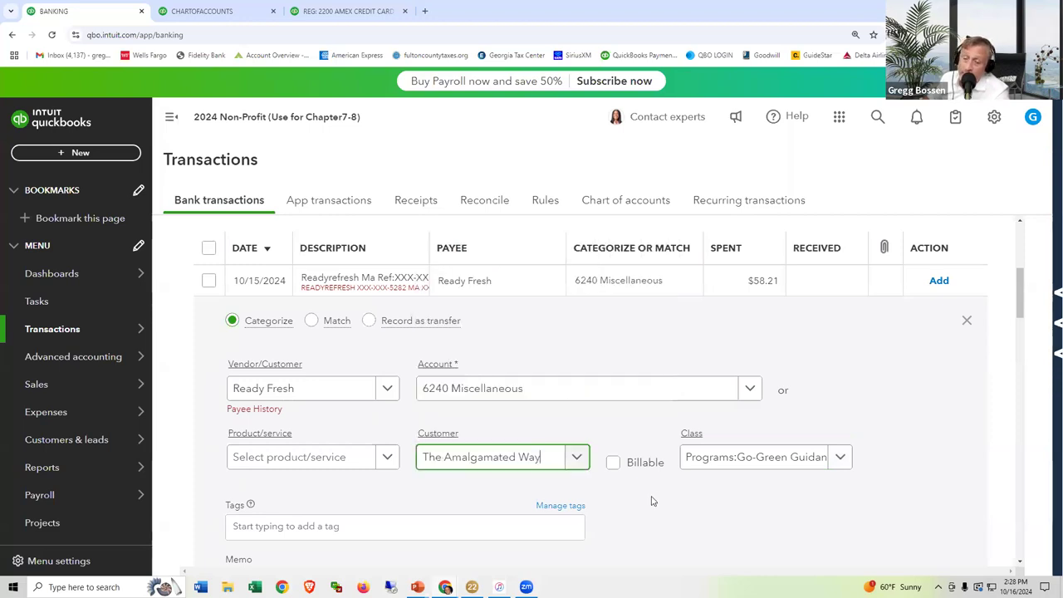
scroll(654, 499, down, 1)
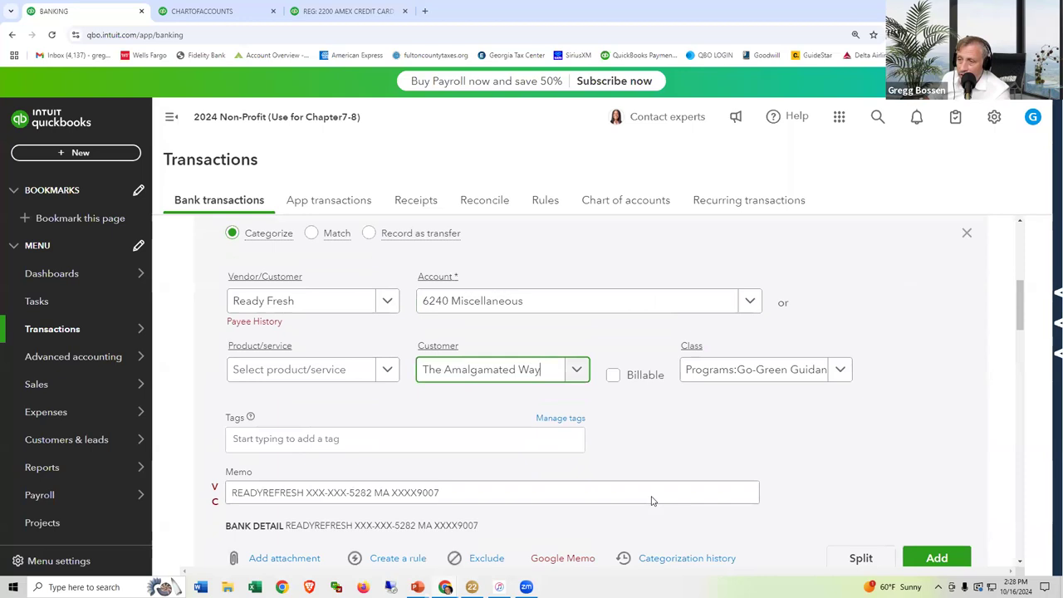
scroll(671, 459, up, 5)
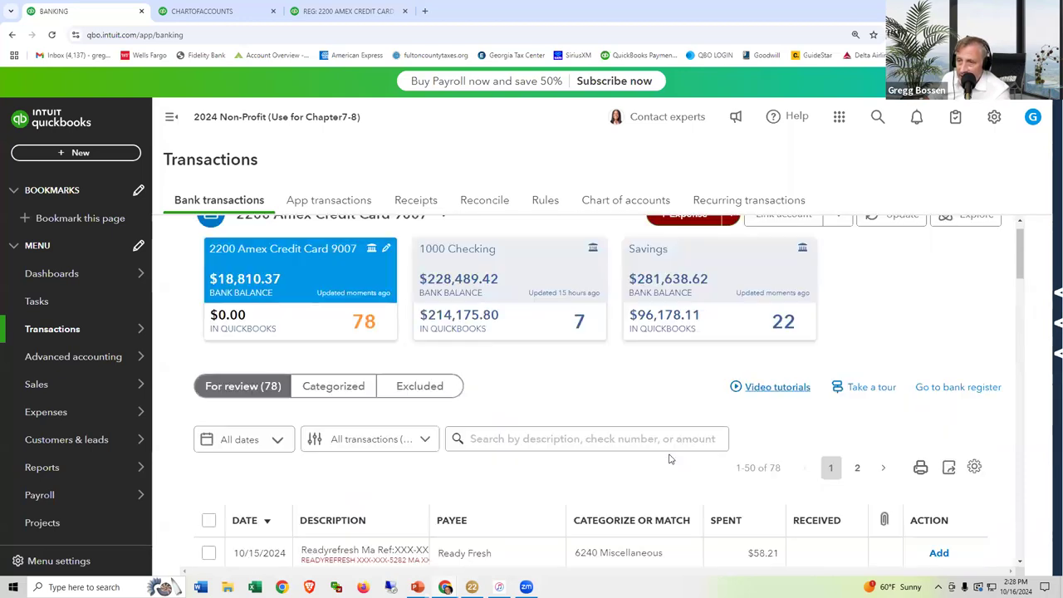
scroll(556, 427, down, 7)
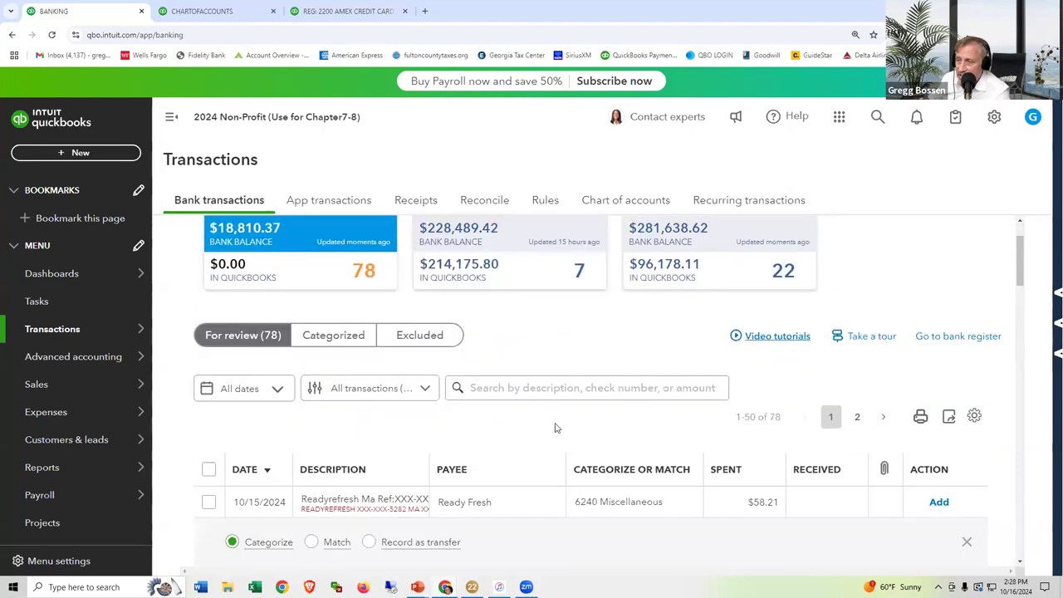
scroll(875, 382, up, 2)
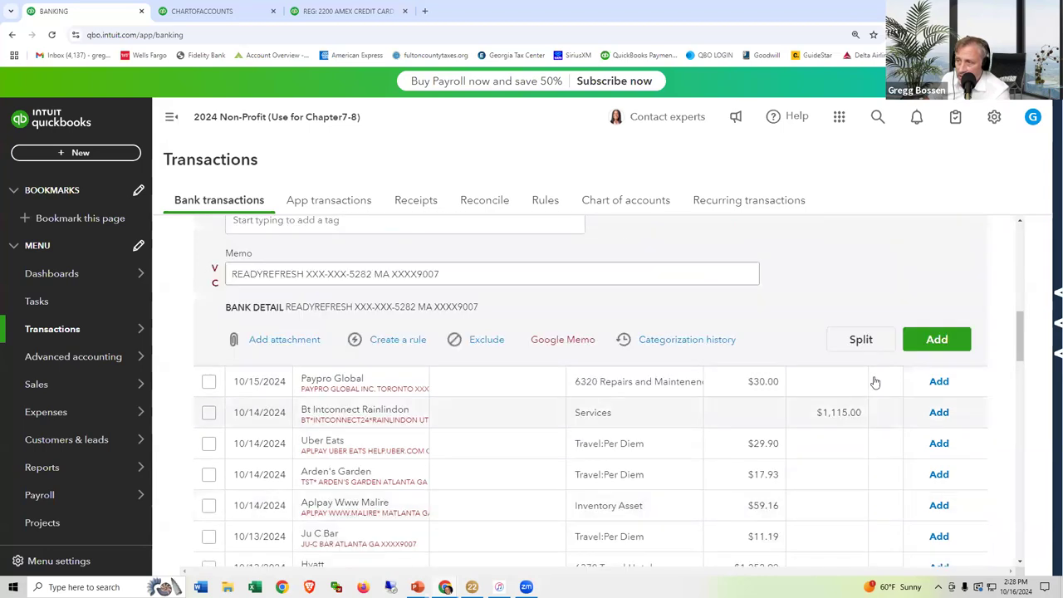
Add the Ready Fresh $58.21 charge to the books
click(938, 340)
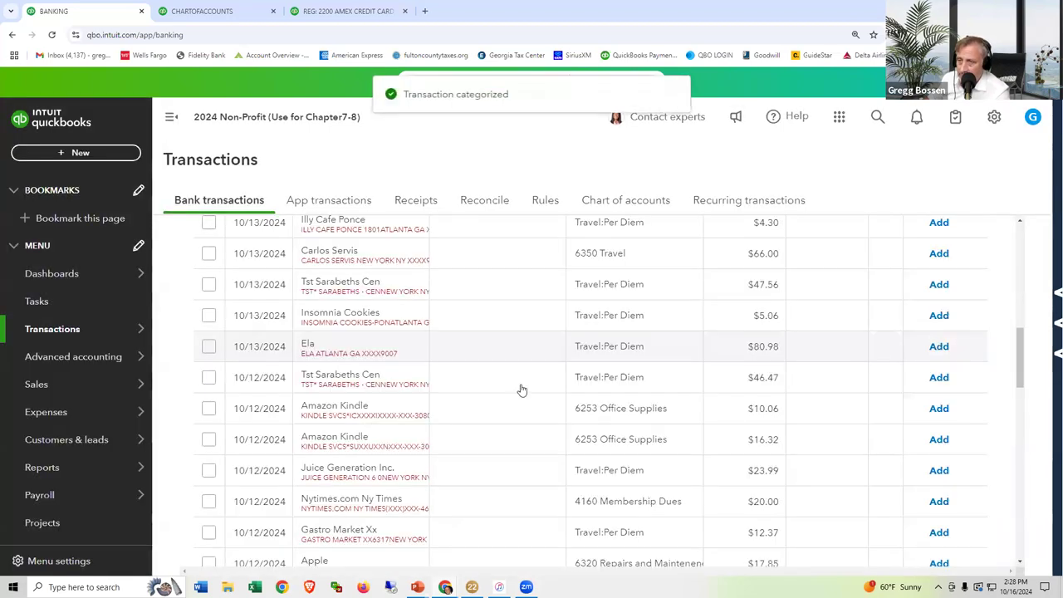
scroll(523, 387, up, 5)
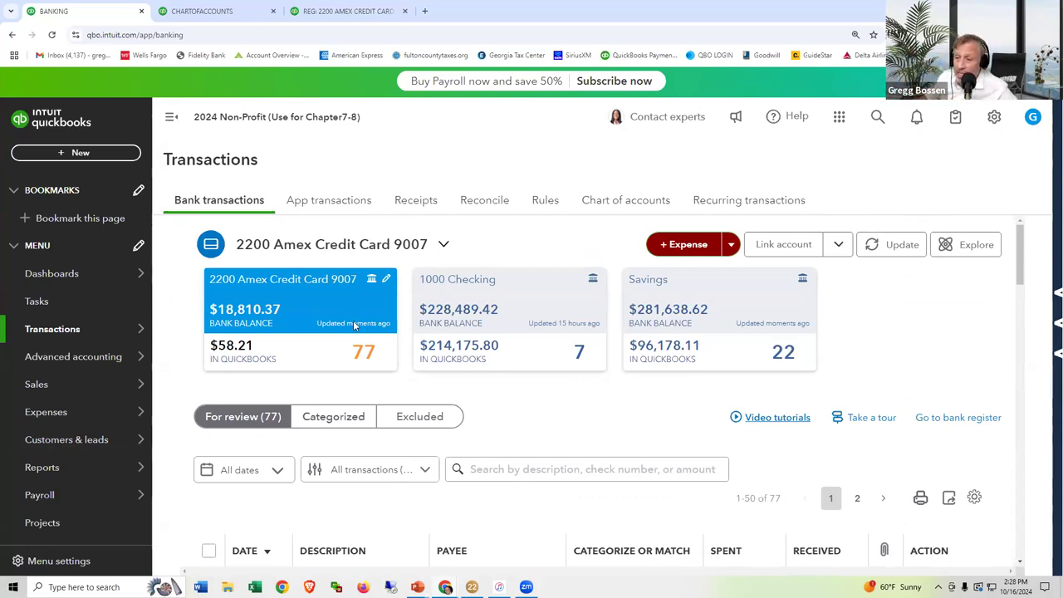
Browse the For review list of remaining Amex charges
scroll(710, 436, down, 3)
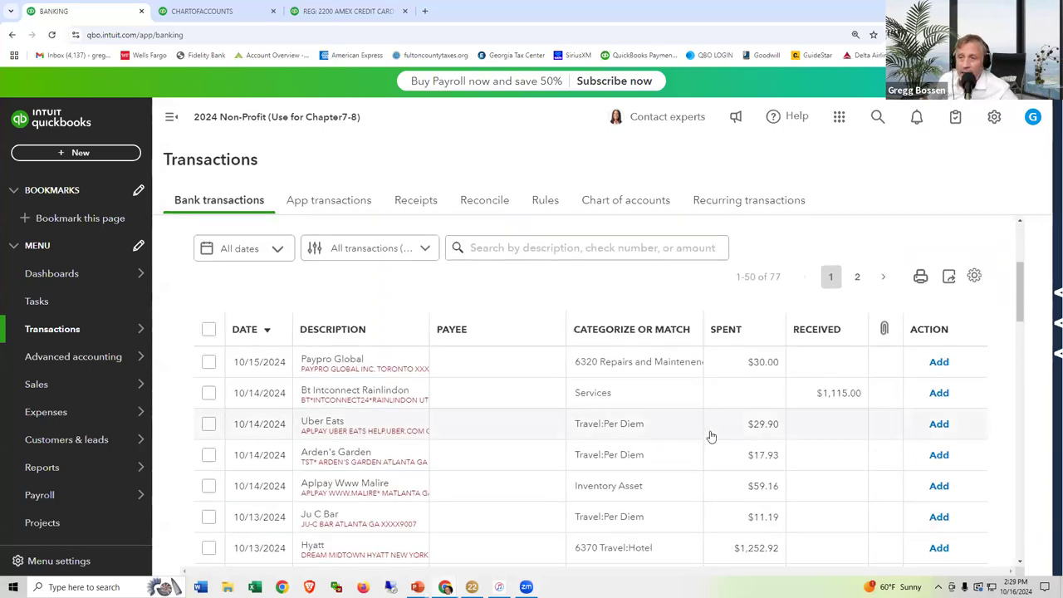
scroll(710, 436, down, 1)
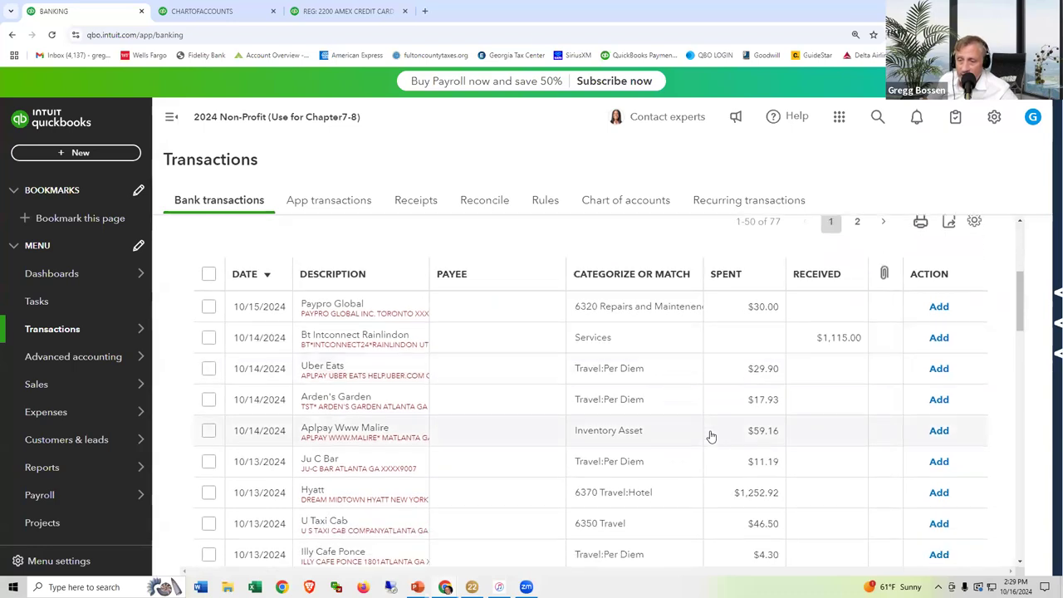
scroll(711, 436, up, 4)
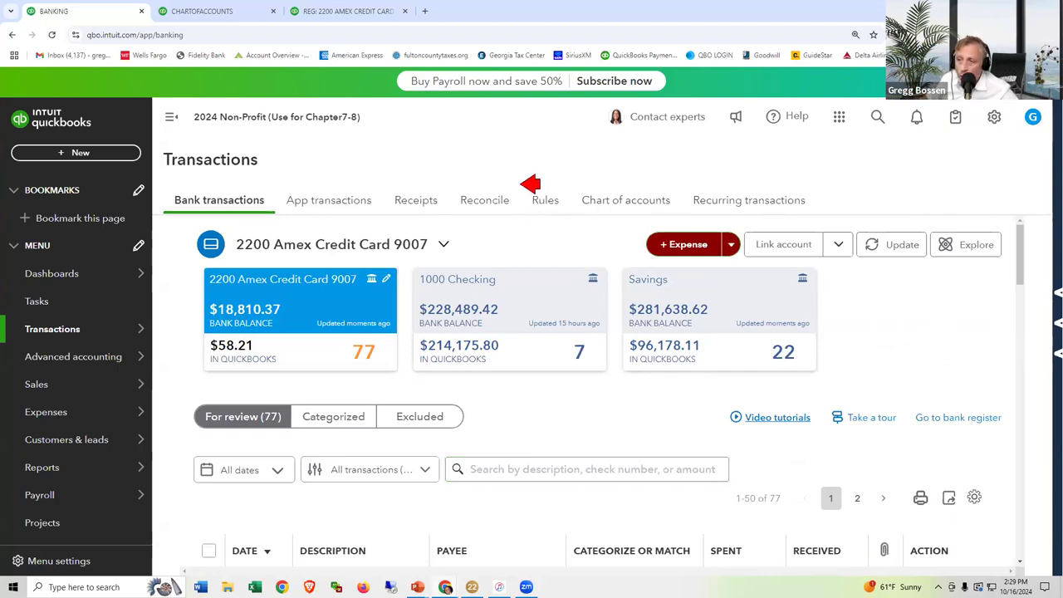
scroll(607, 332, down, 3)
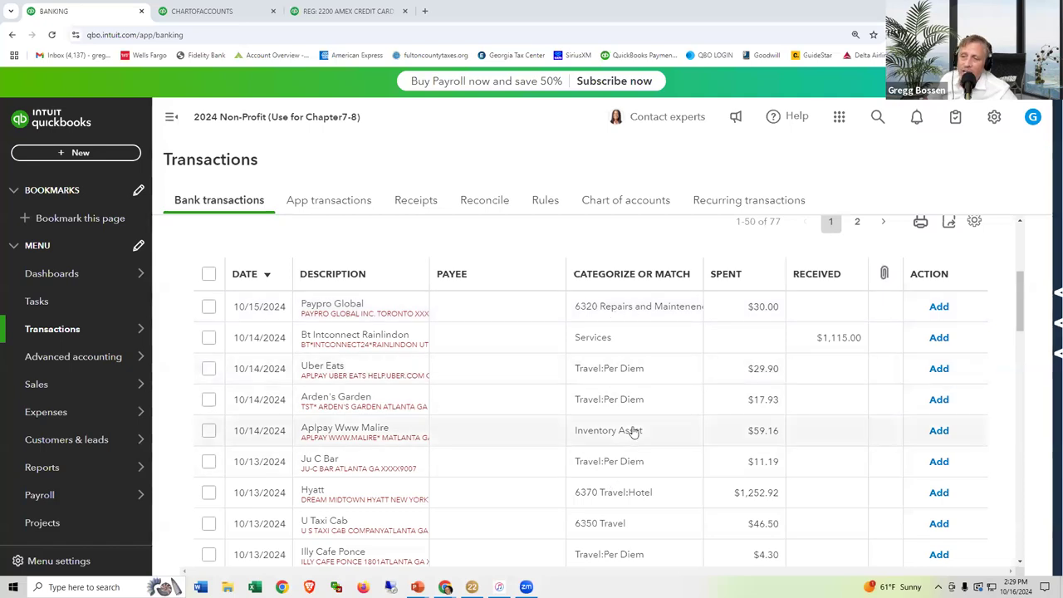
scroll(619, 416, up, 5)
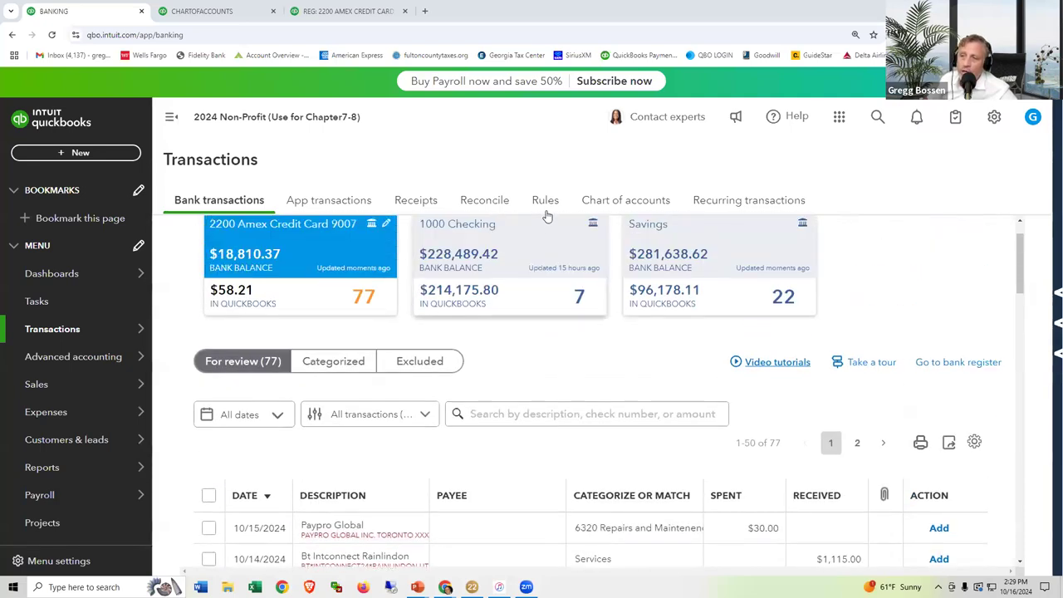
scroll(606, 403, down, 4)
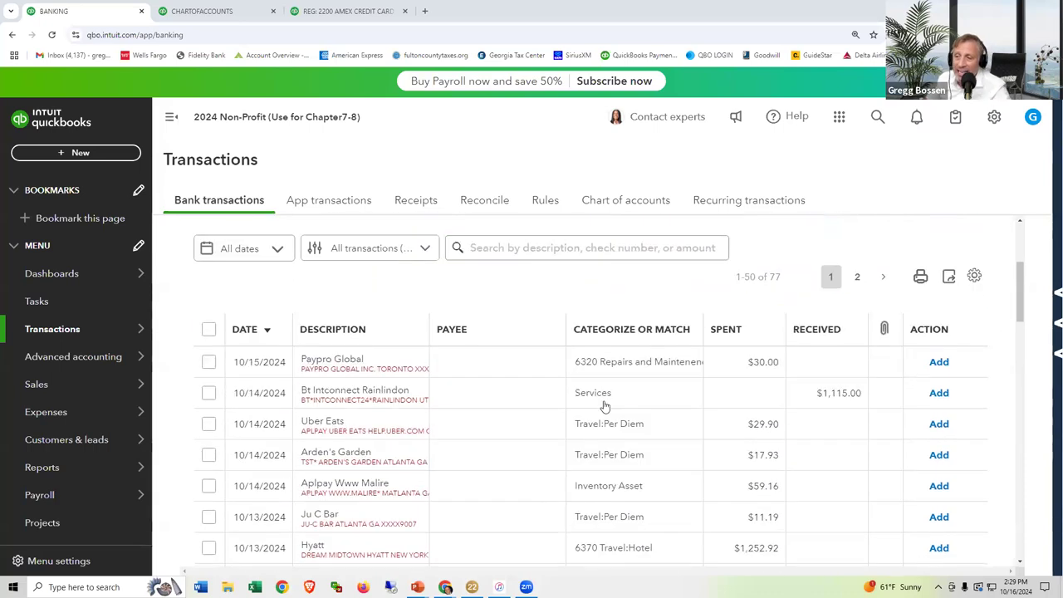
scroll(573, 407, down, 2)
scroll(576, 412, down, 12)
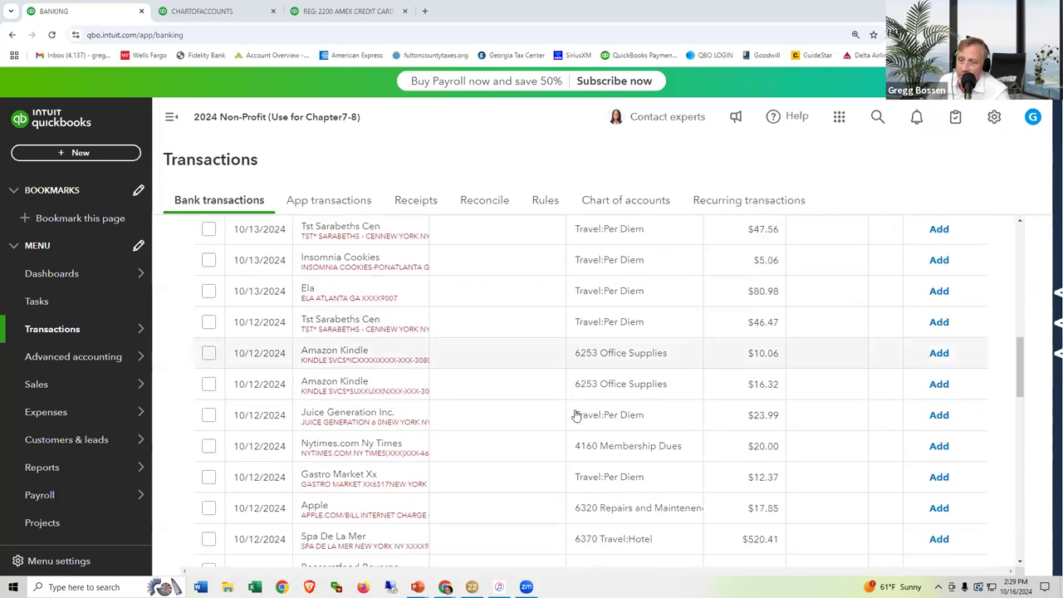
scroll(578, 418, up, 15)
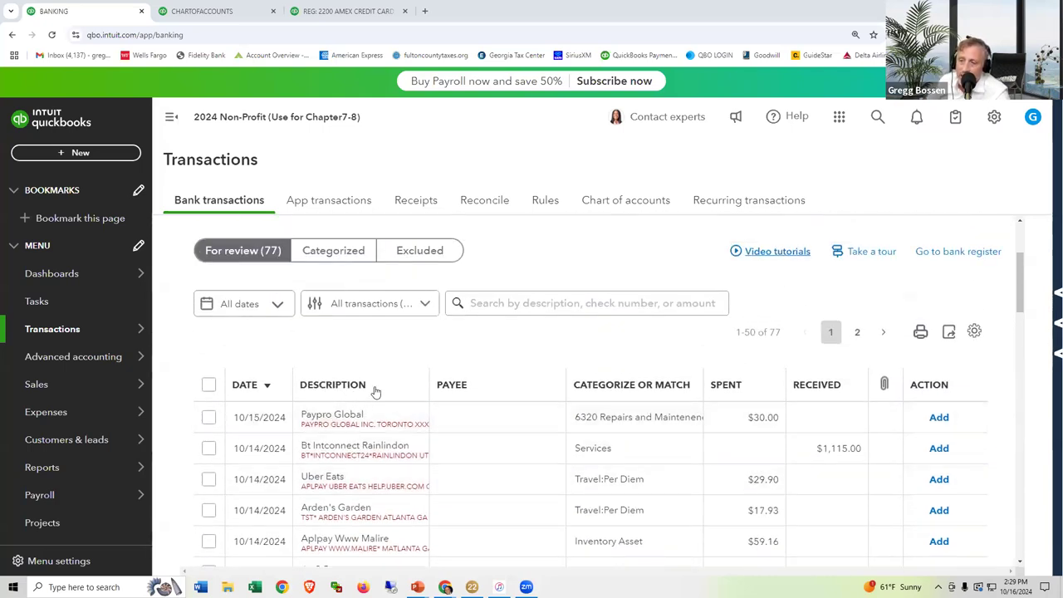
Sort the review list by Description and locate the grouped Arden's Garden rows
click(376, 392)
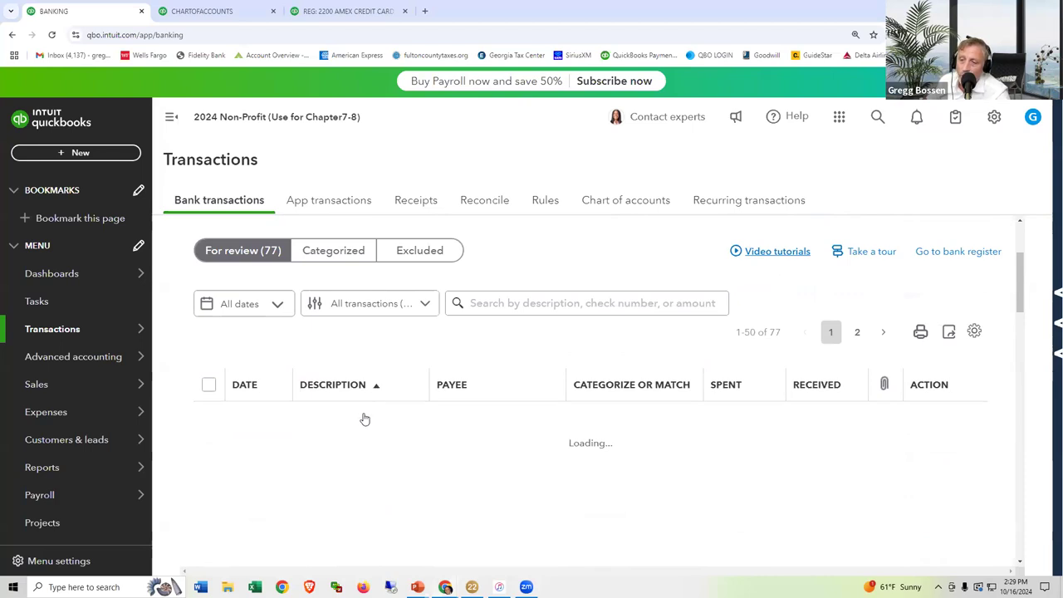
scroll(361, 453, down, 3)
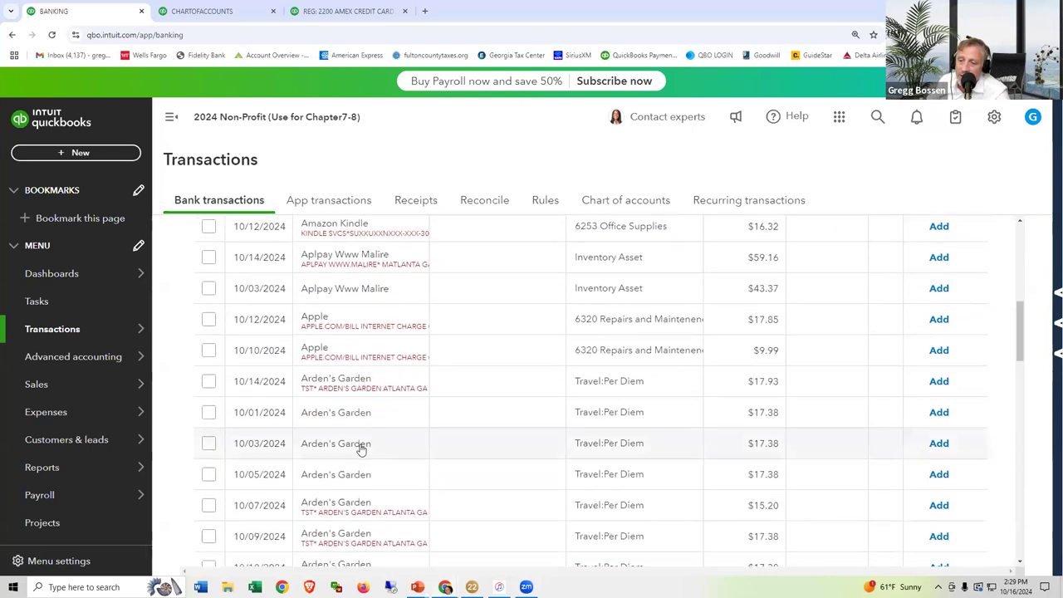
scroll(361, 450, down, 2)
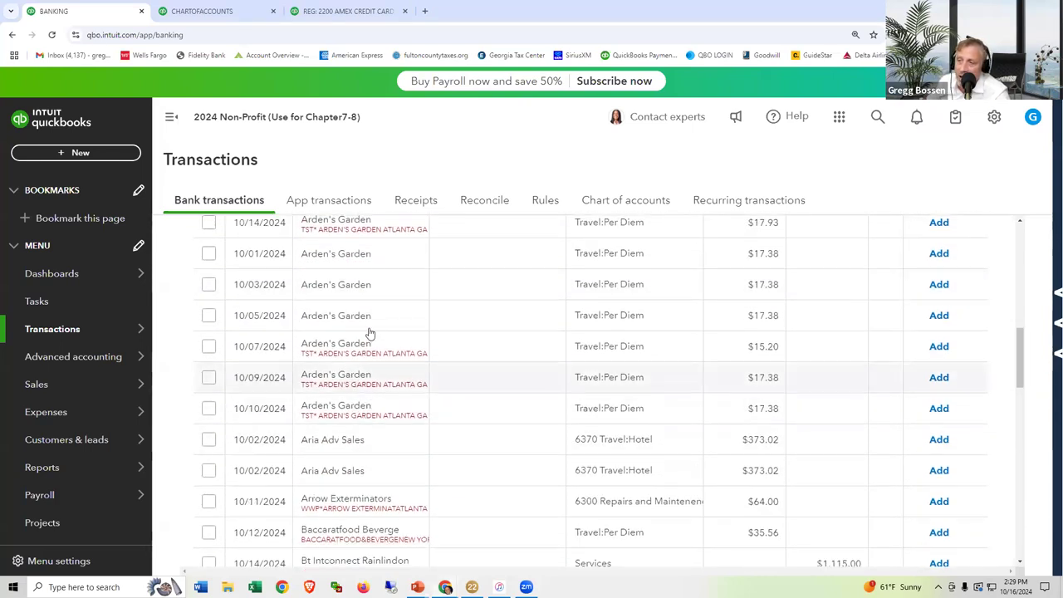
scroll(368, 352, down, 3)
scroll(368, 351, down, 4)
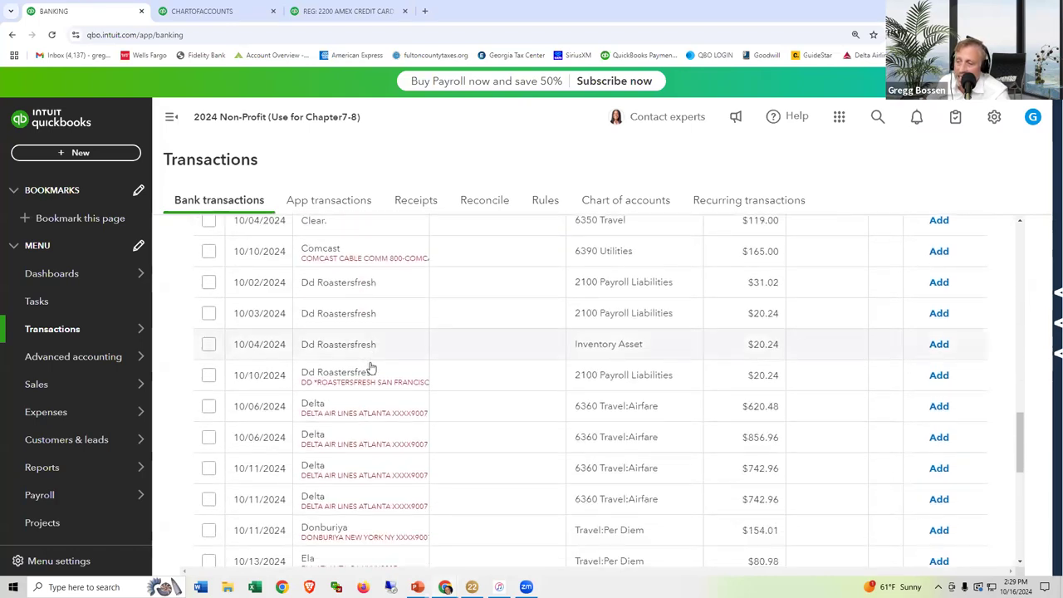
scroll(374, 375, down, 2)
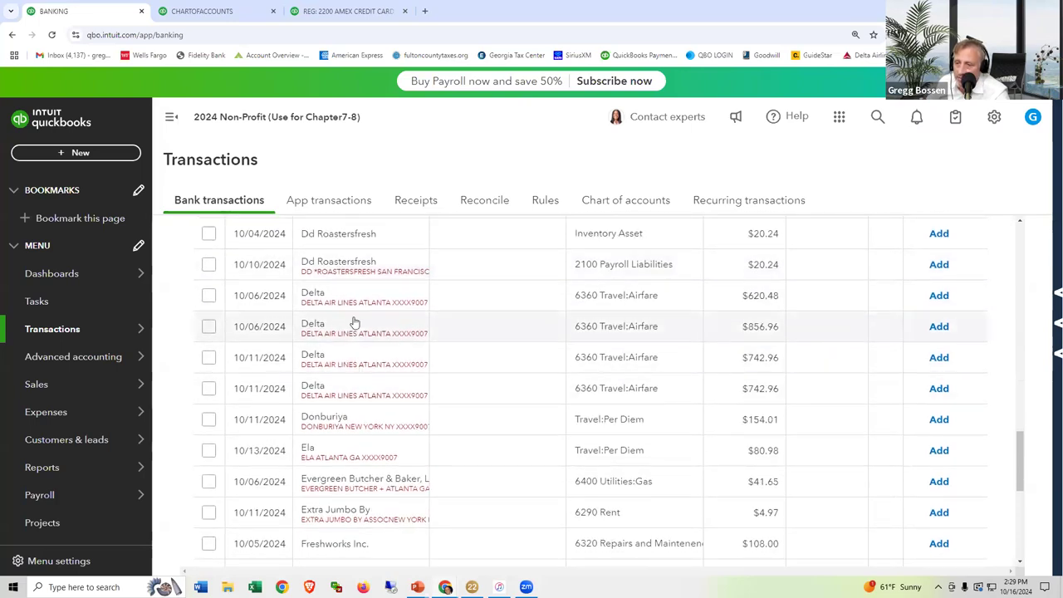
scroll(358, 368, up, 10)
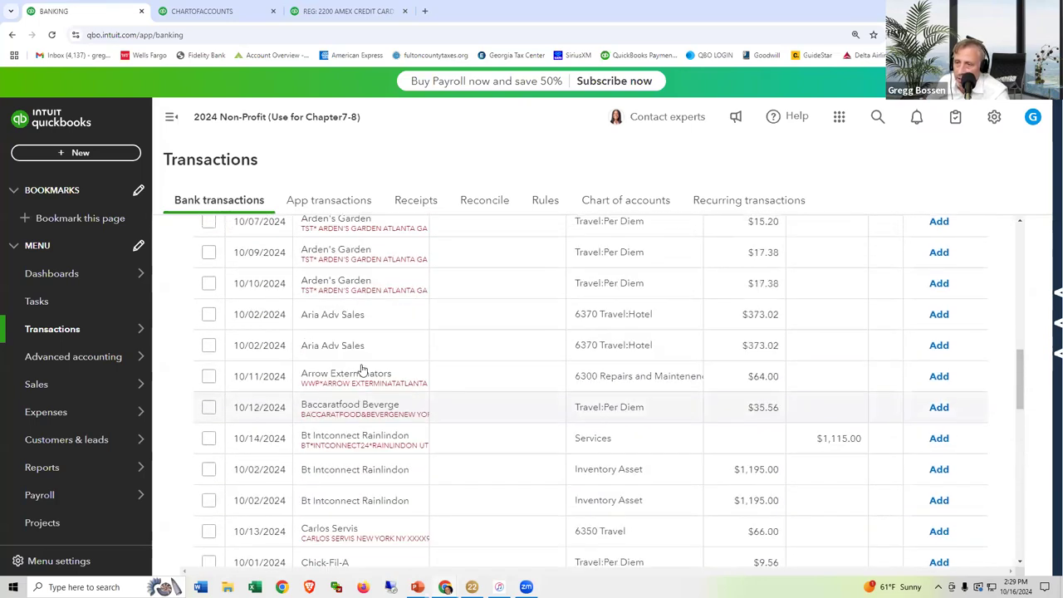
scroll(357, 378, up, 2)
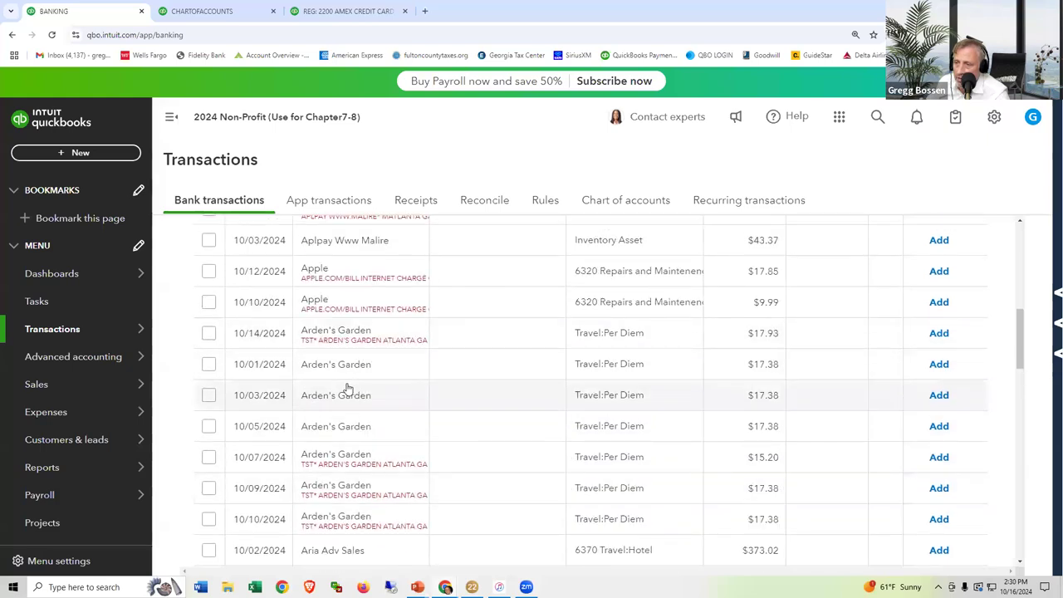
scroll(348, 389, down, 1)
scroll(346, 385, down, 1)
scroll(348, 378, up, 3)
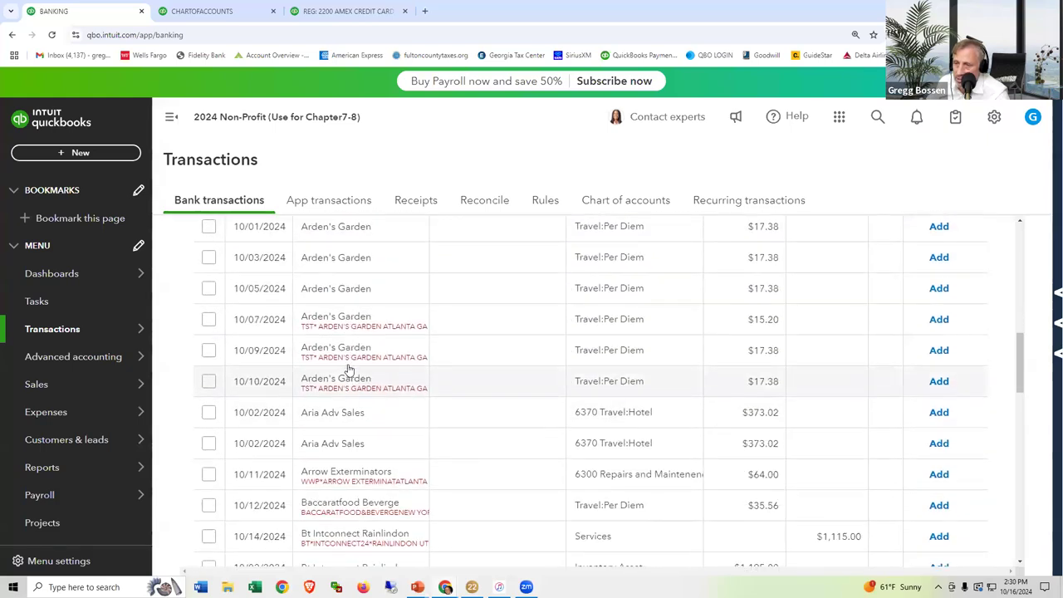
scroll(350, 371, down, 1)
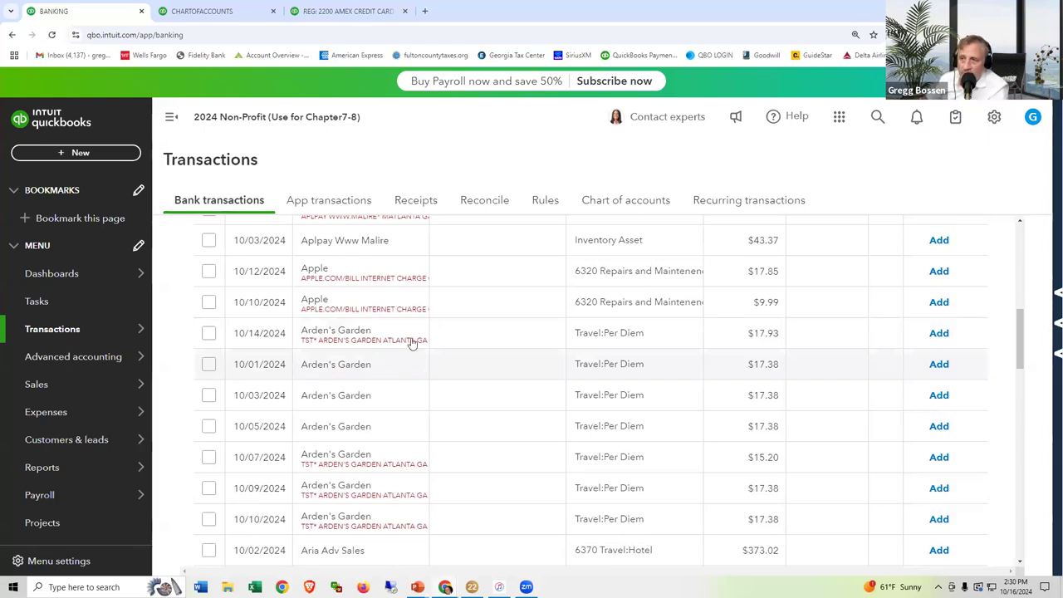
Start a new bank rule named Arden's Garden limited to money out
click(548, 204)
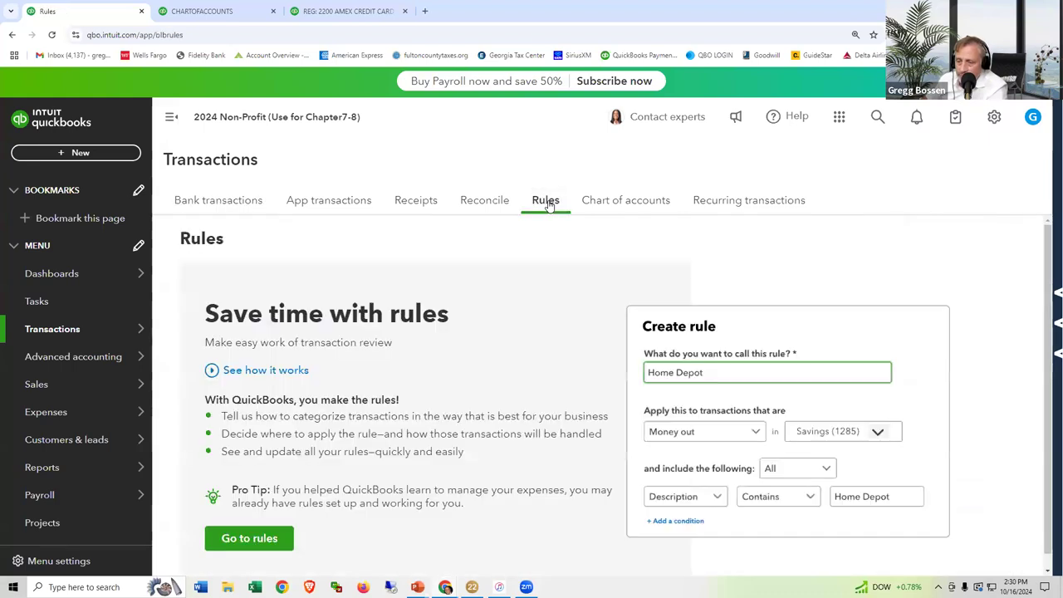
click(257, 538)
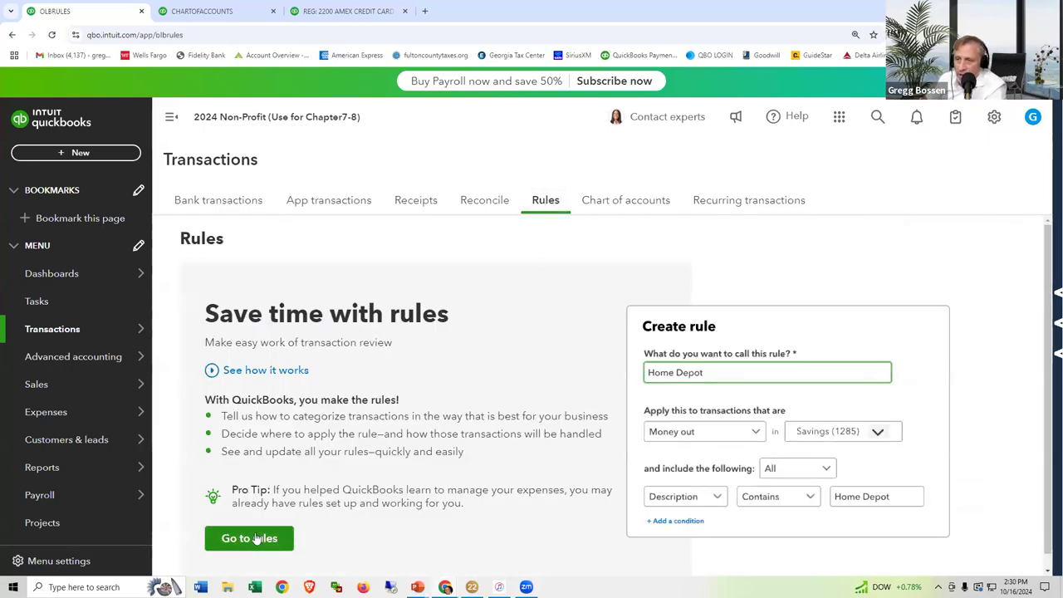
click(939, 260)
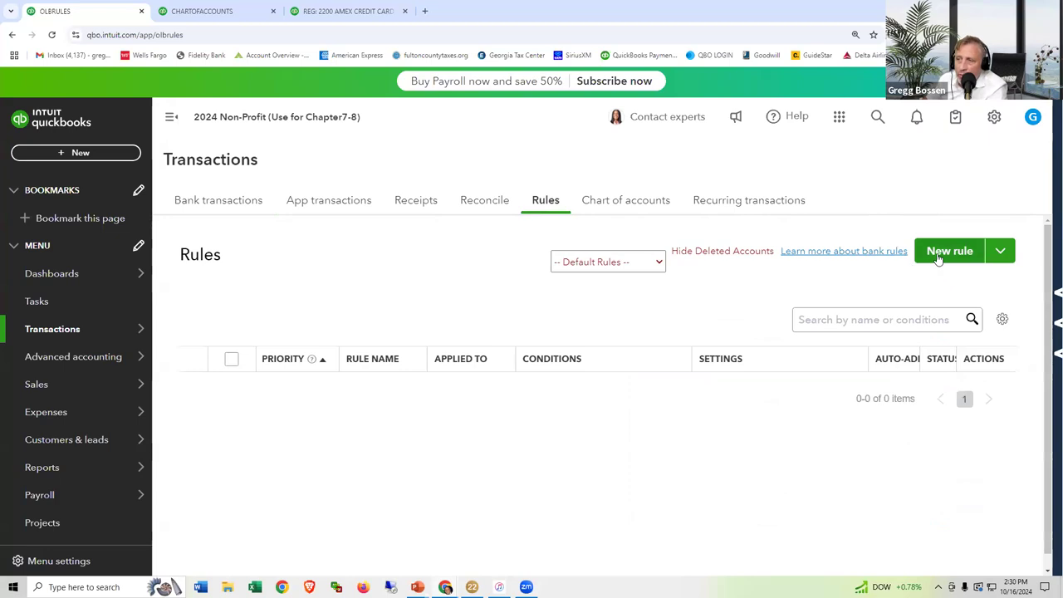
text(Arden's Garden)
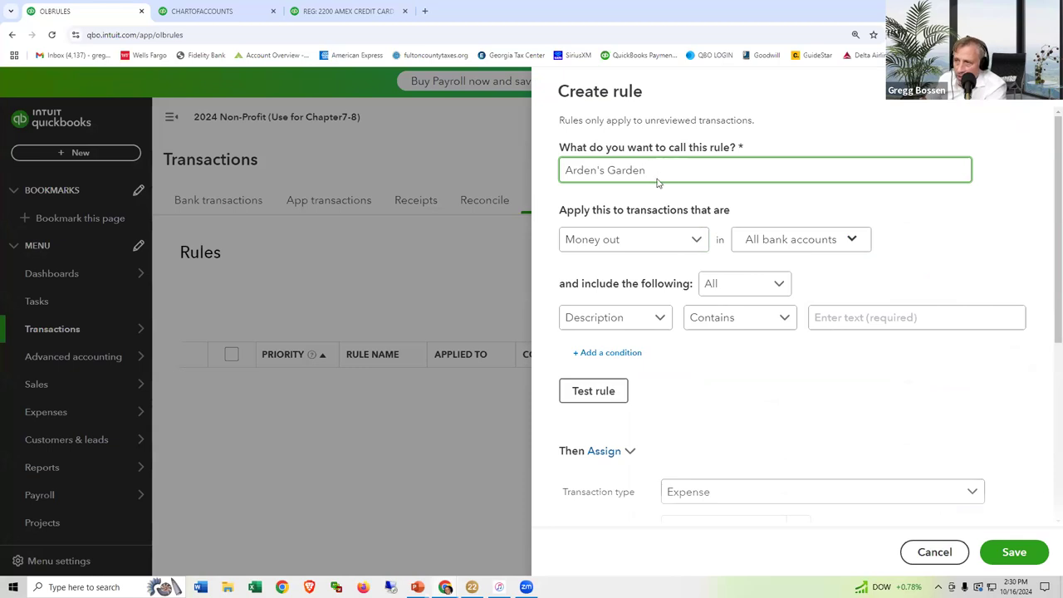
click(696, 240)
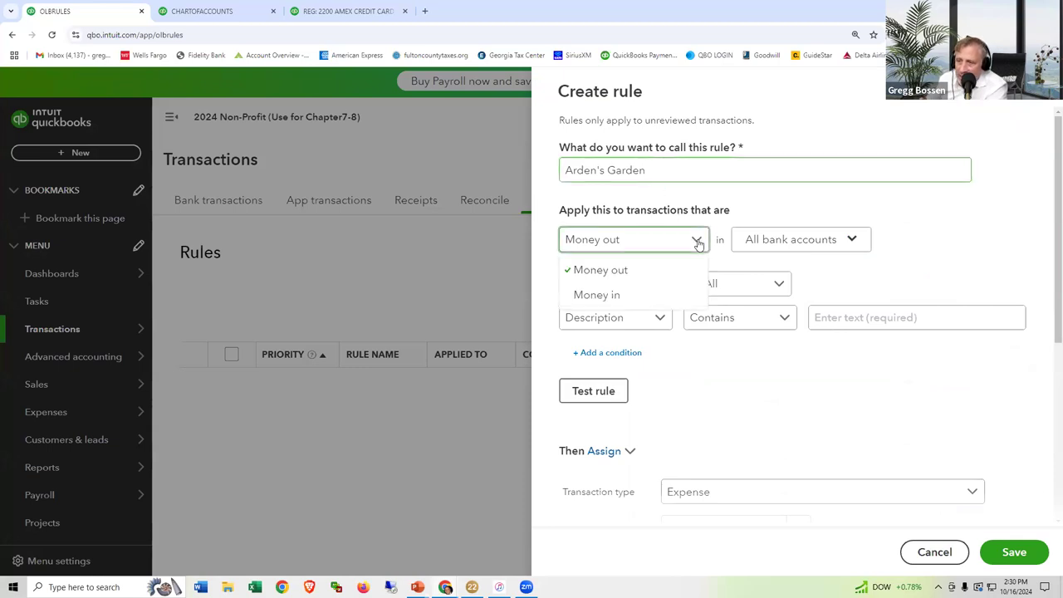
click(698, 241)
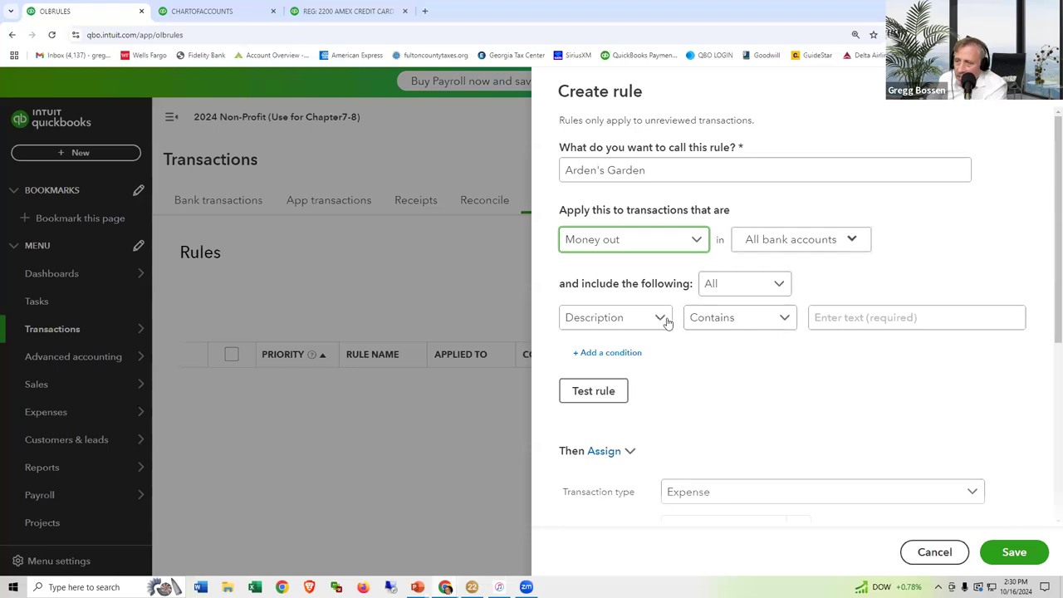
Set the rule's Description Contains condition to Arden's Garden
click(660, 169)
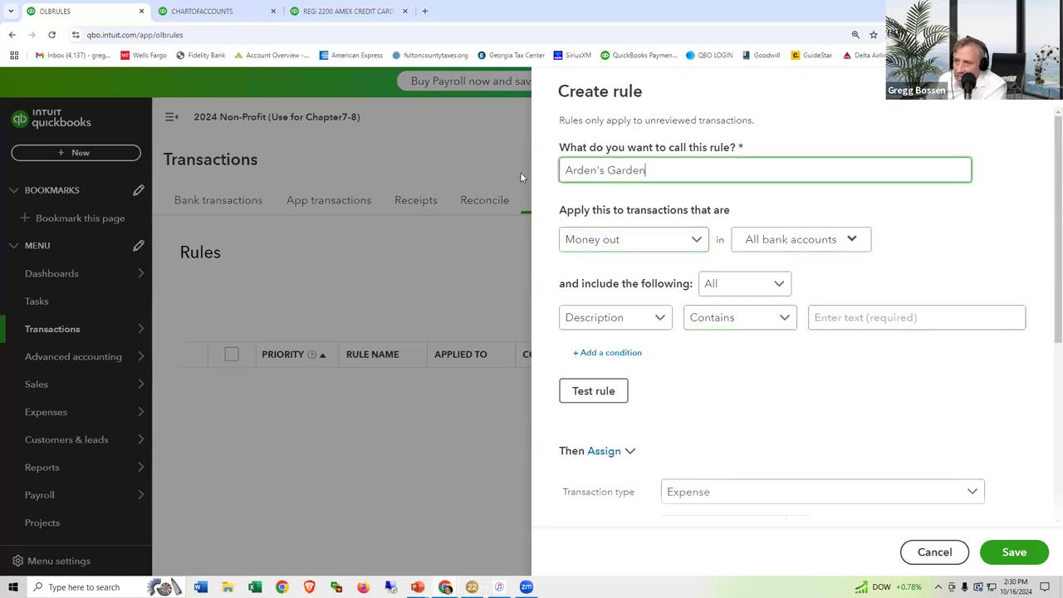
key(ctrl+a)
key(ctrl+c)
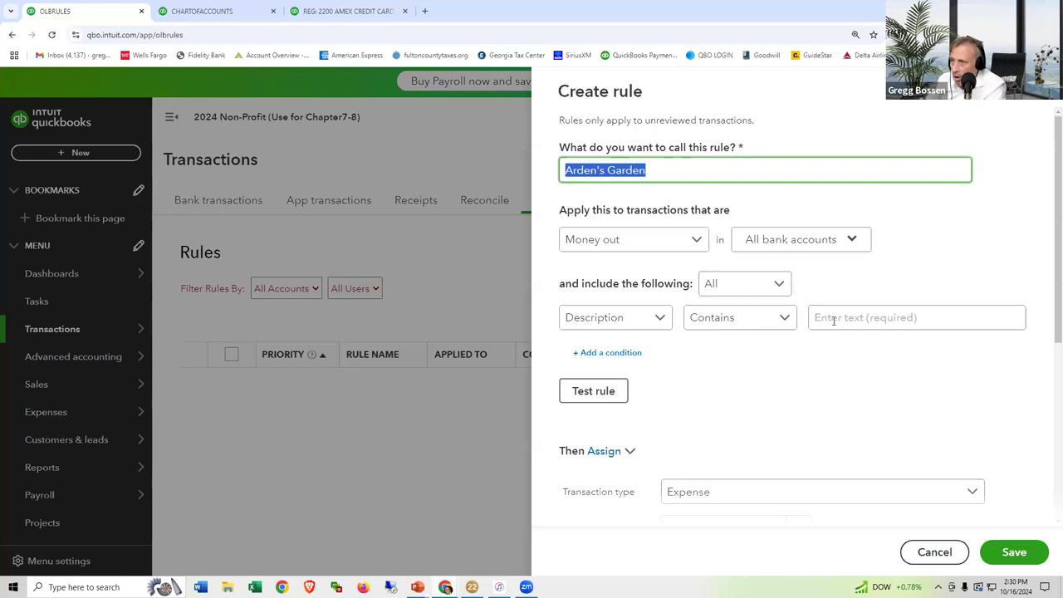
click(834, 319)
key(ctrl+v)
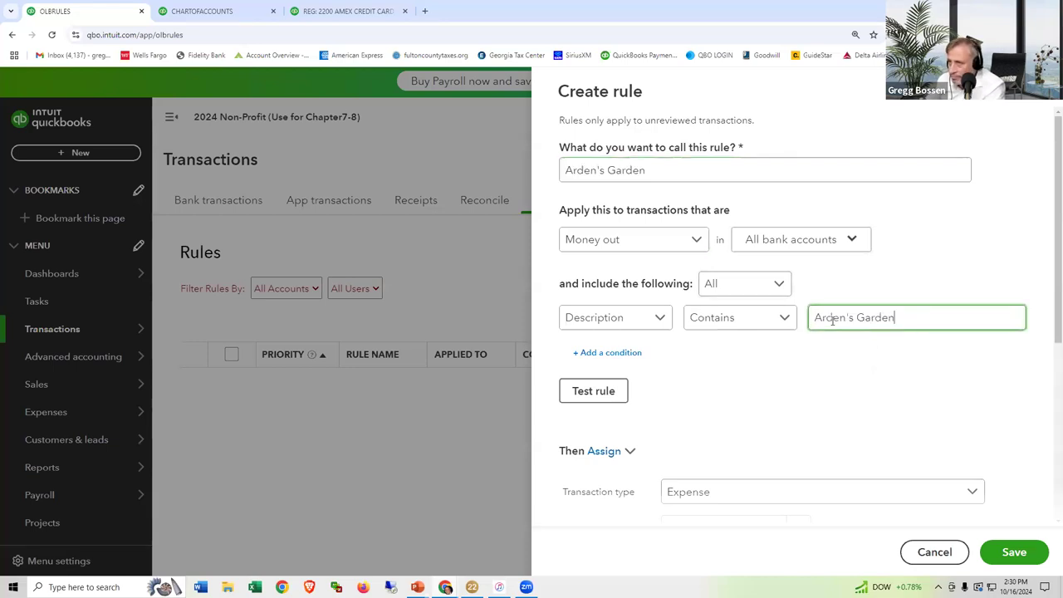
Keep Expense as the rule's transaction type and set category to 6253 Office Supplies
scroll(834, 391, down, 3)
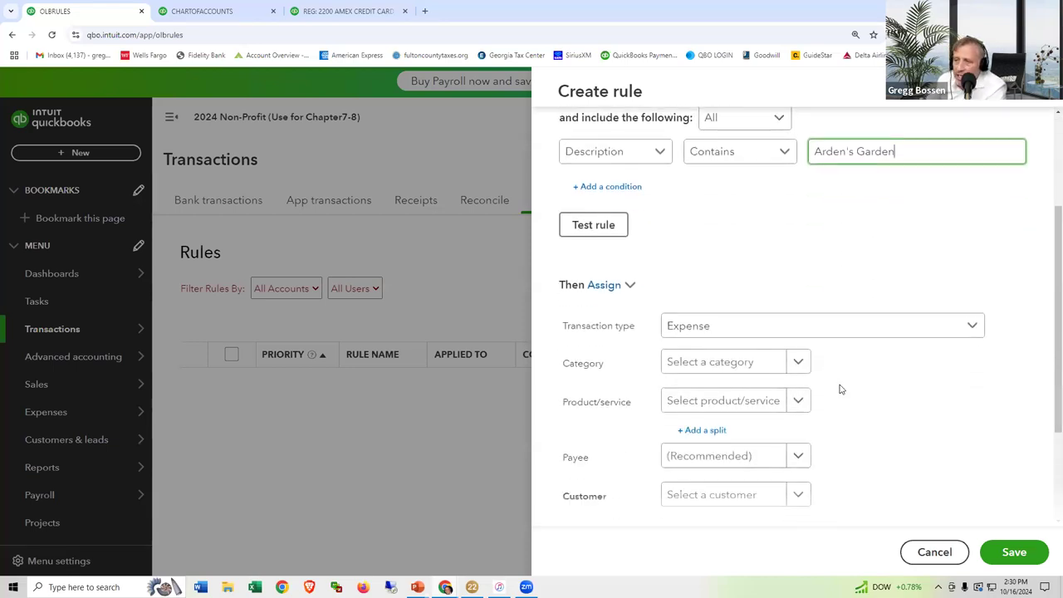
click(973, 328)
click(970, 328)
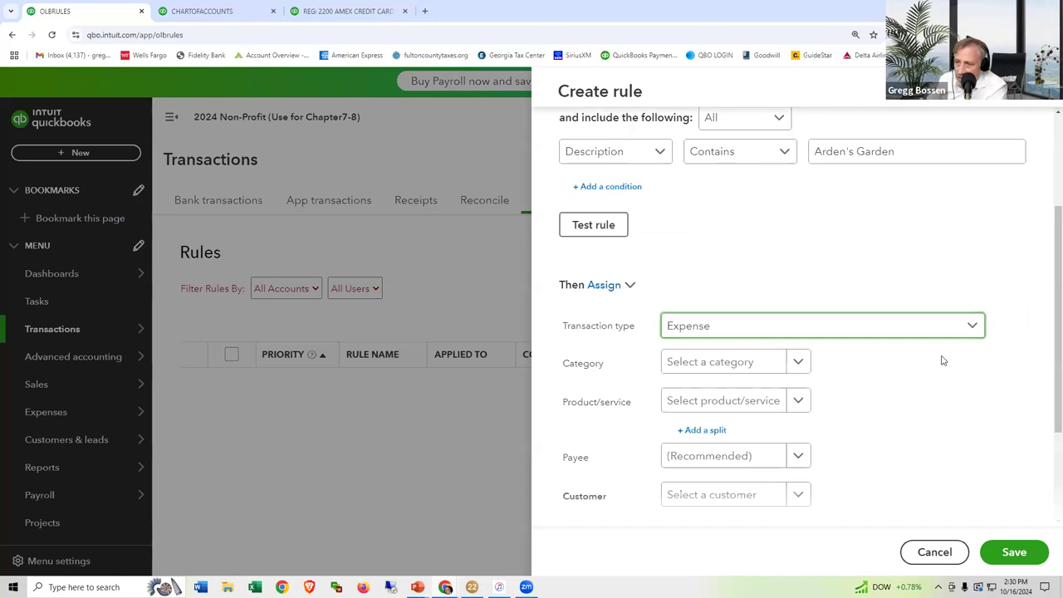
click(972, 328)
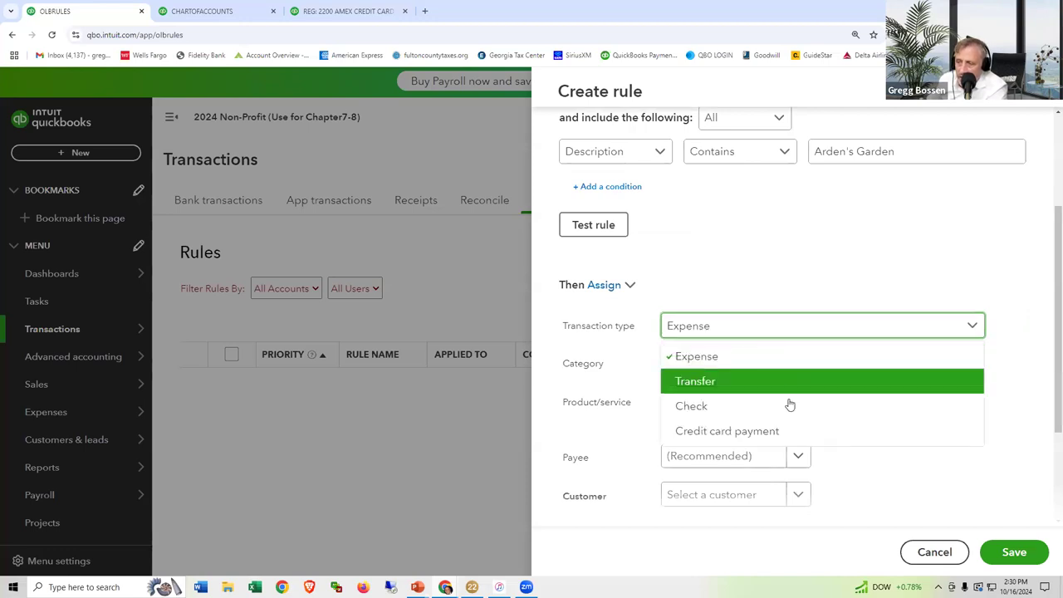
click(904, 283)
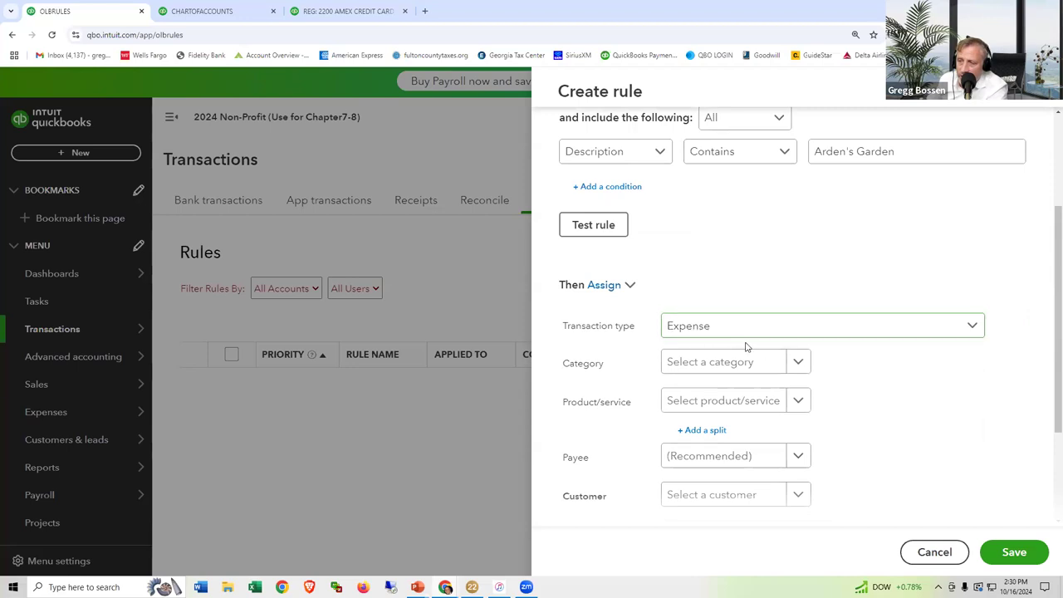
click(801, 369)
scroll(878, 321, down, 3)
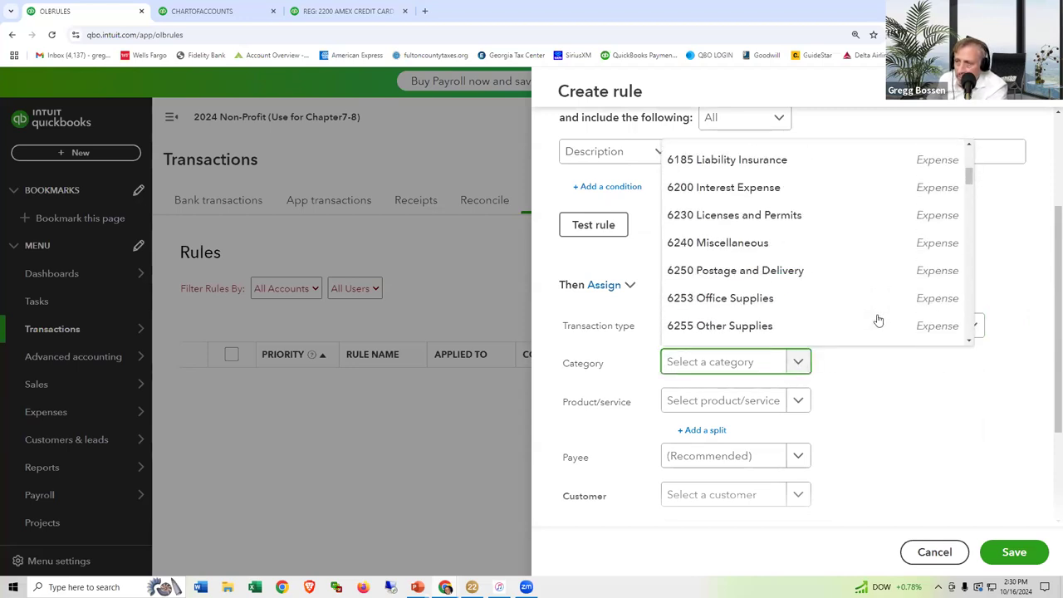
scroll(878, 321, down, 1)
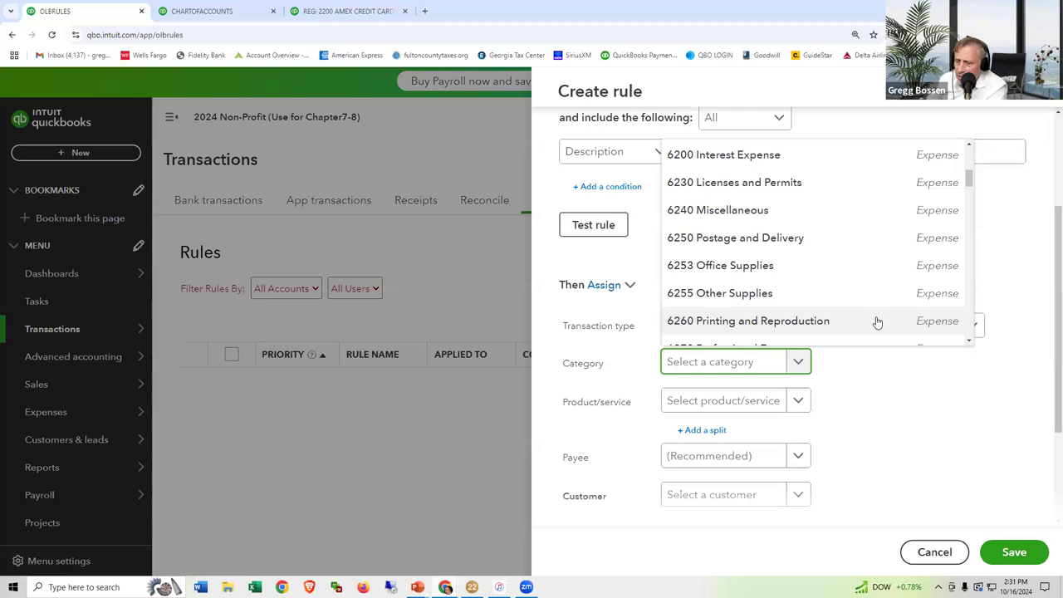
scroll(878, 322, down, 3)
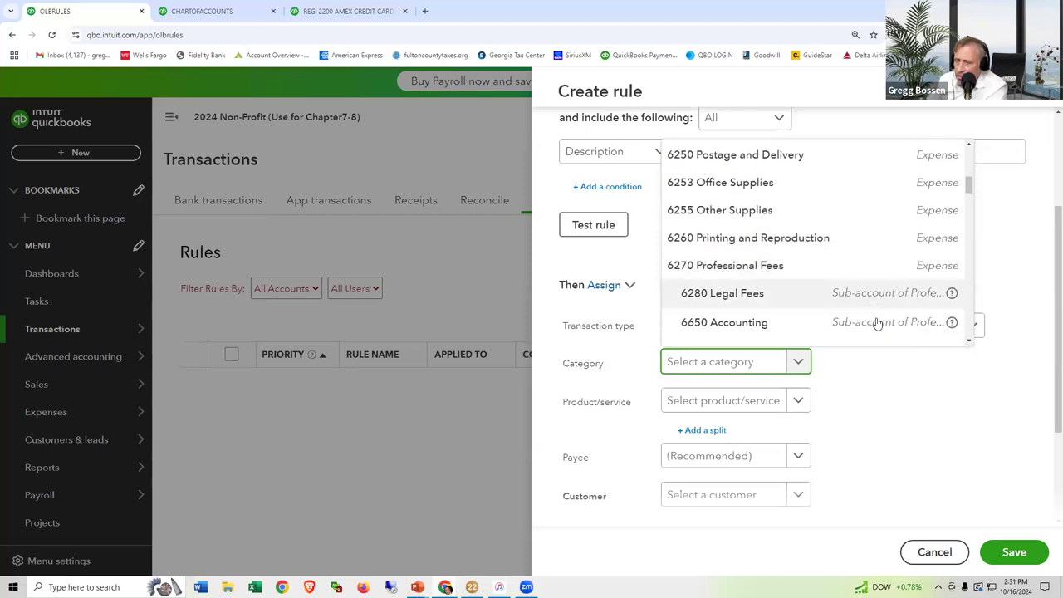
scroll(878, 322, up, 4)
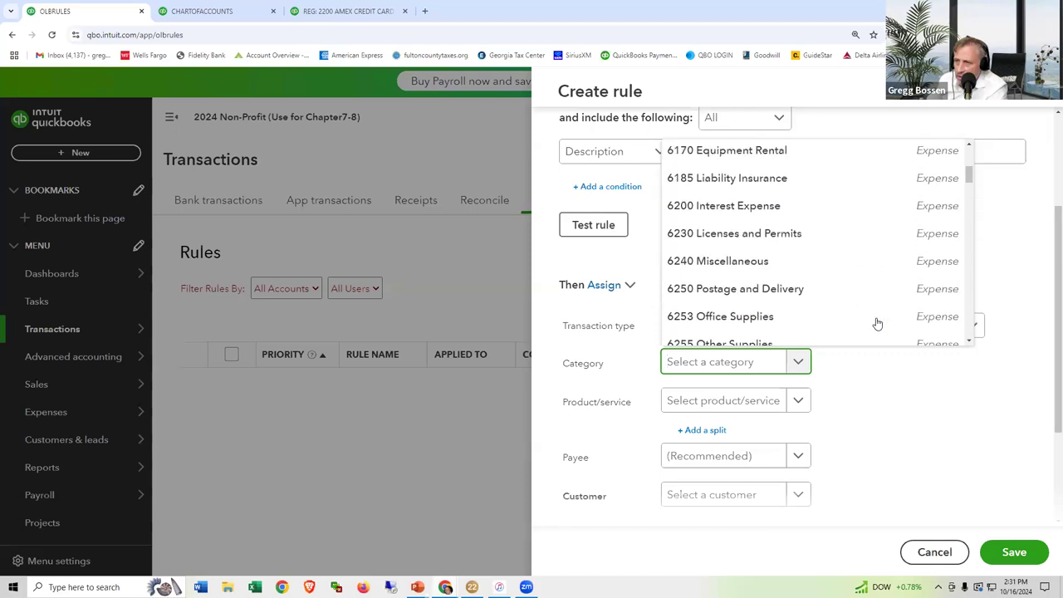
click(835, 326)
Enter Arden's Garden as the rule's payee, adding it as a new vendor
scroll(916, 423, down, 1)
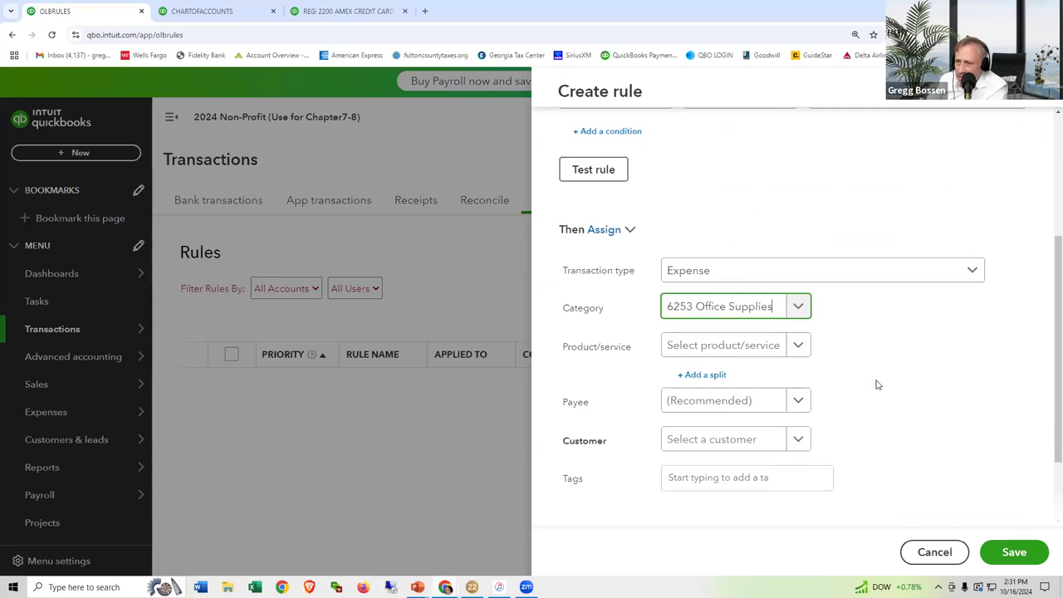
scroll(872, 378, down, 2)
click(765, 303)
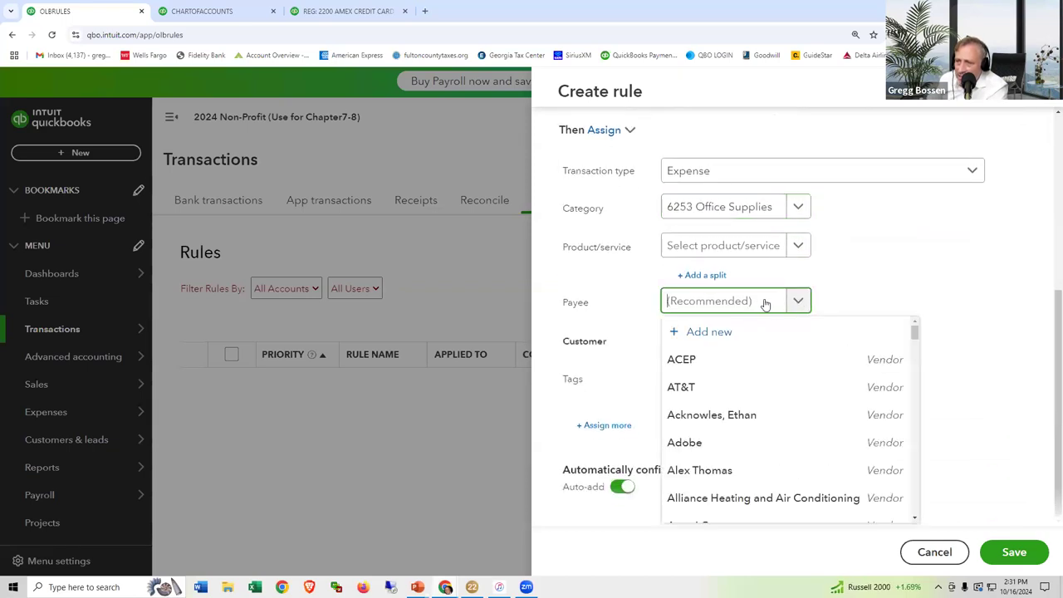
text(Ar)
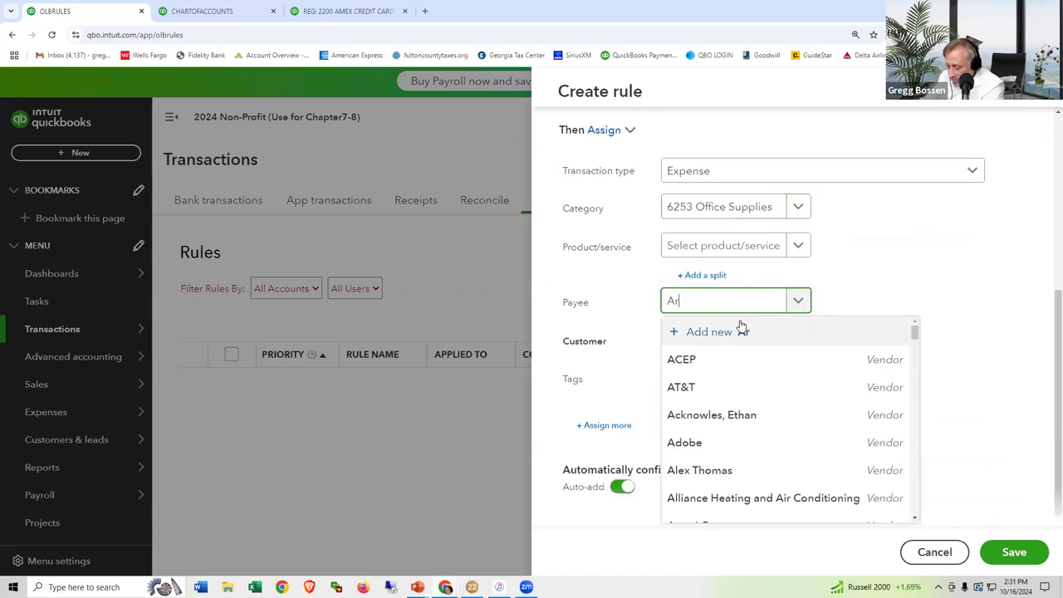
text(den's Garden)
click(733, 331)
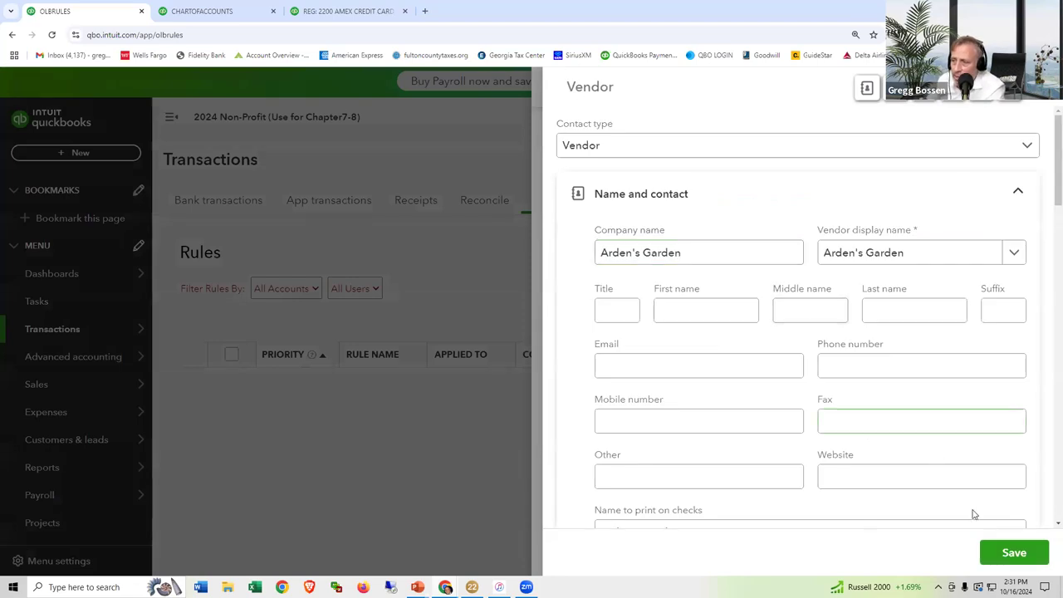
Save Arden's Garden as the new vendor for the rule's payee
click(1014, 553)
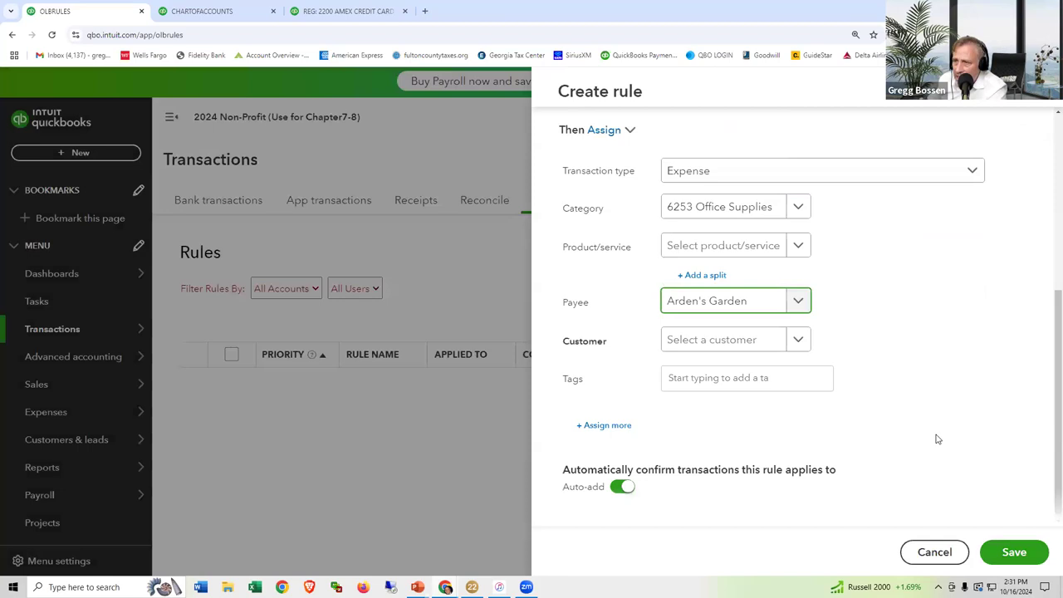
scroll(937, 439, up, 1)
scroll(732, 447, down, 1)
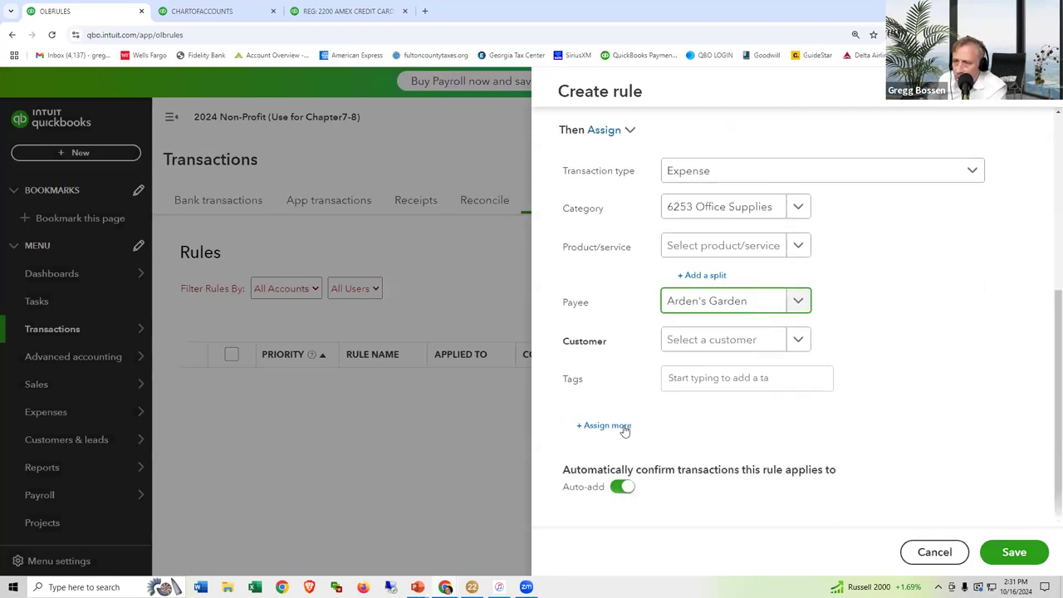
Assign the Administrative class to the rule and save it
click(623, 427)
scroll(831, 374, down, 1)
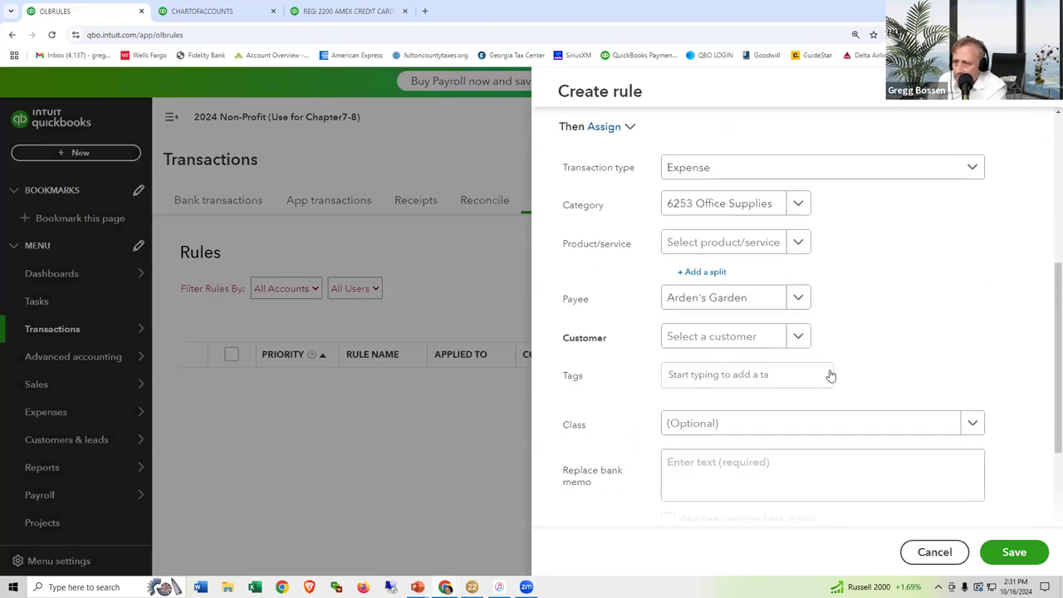
click(970, 373)
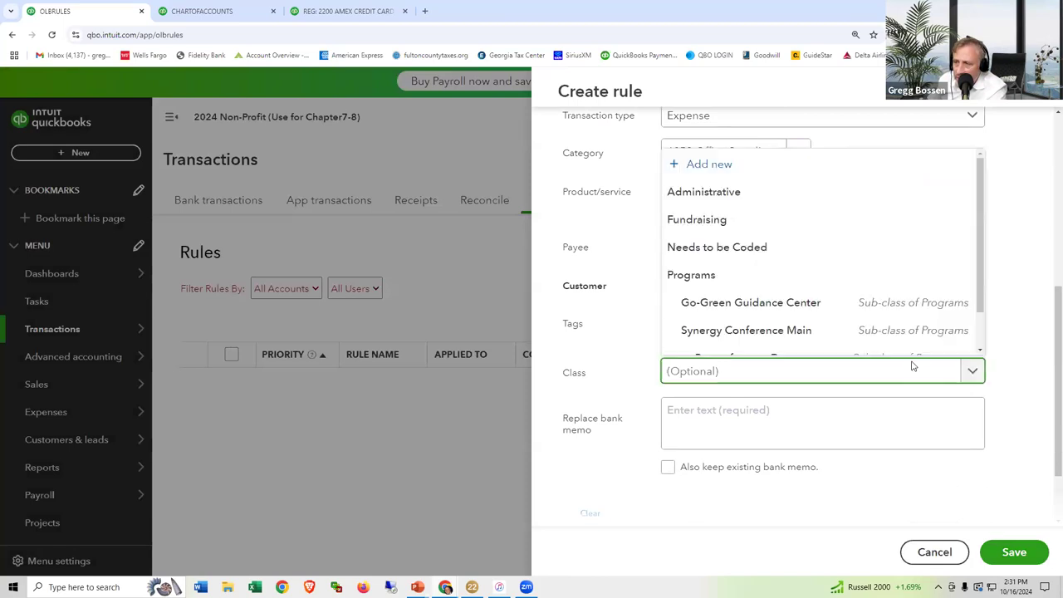
click(818, 196)
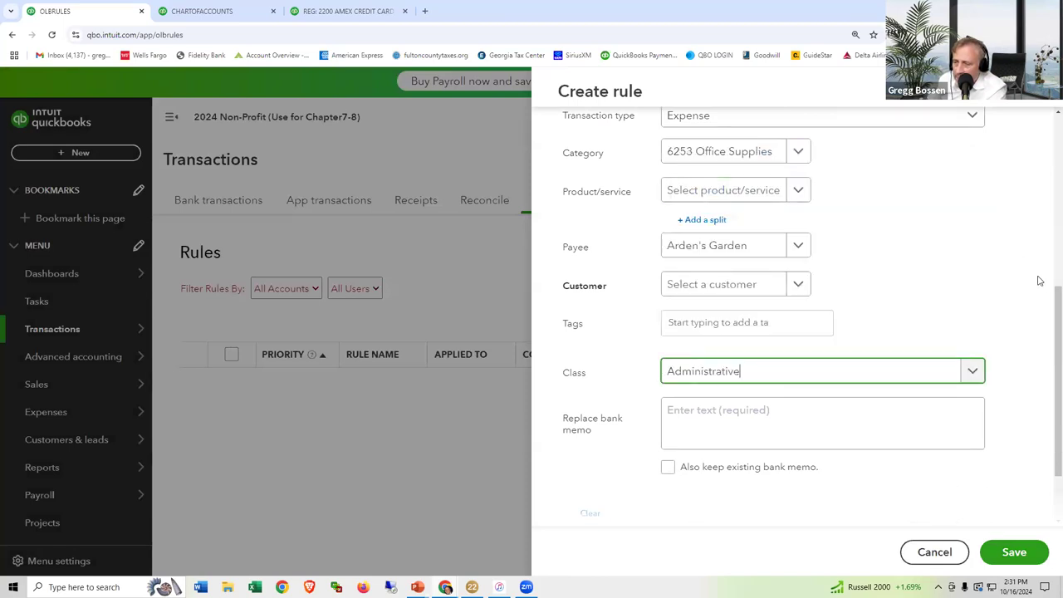
scroll(1035, 281, down, 1)
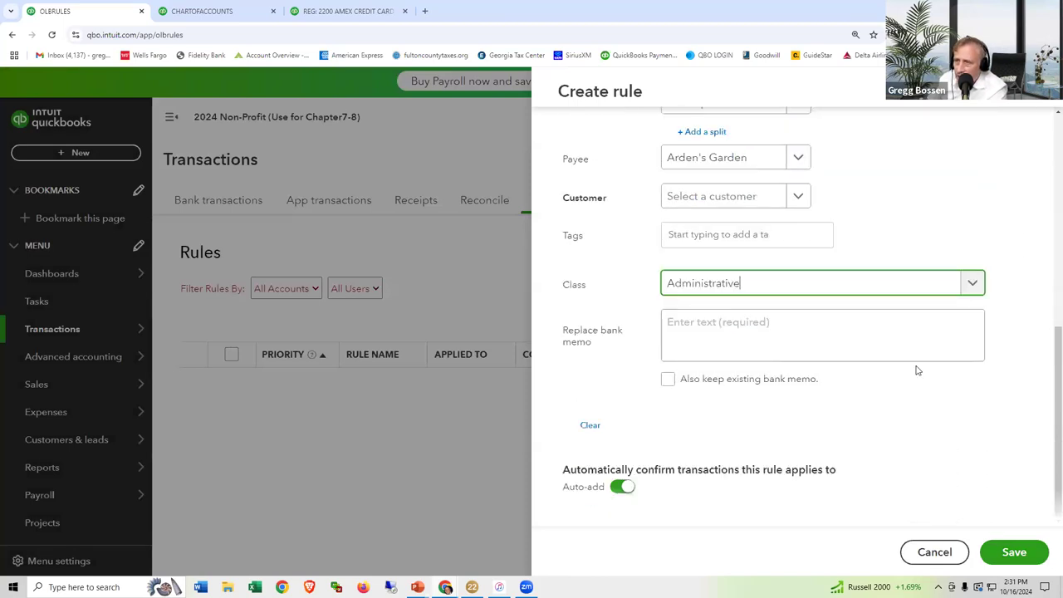
click(1015, 552)
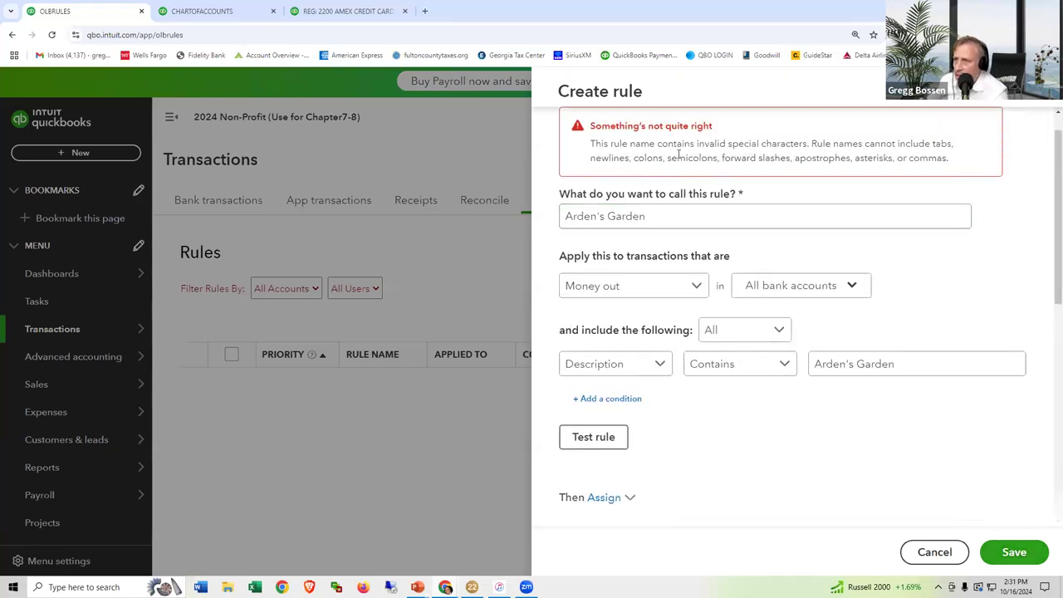
Rename the rule to Ardens Garden without the apostrophe, save it, and go to Bank transactions
click(601, 215)
key(BackSpace)
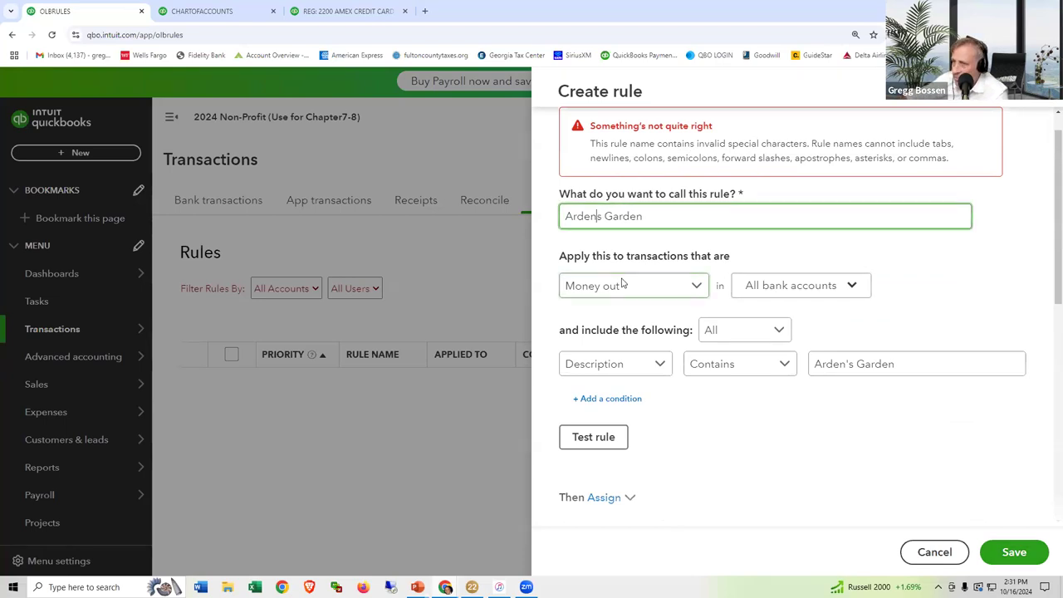
click(1015, 552)
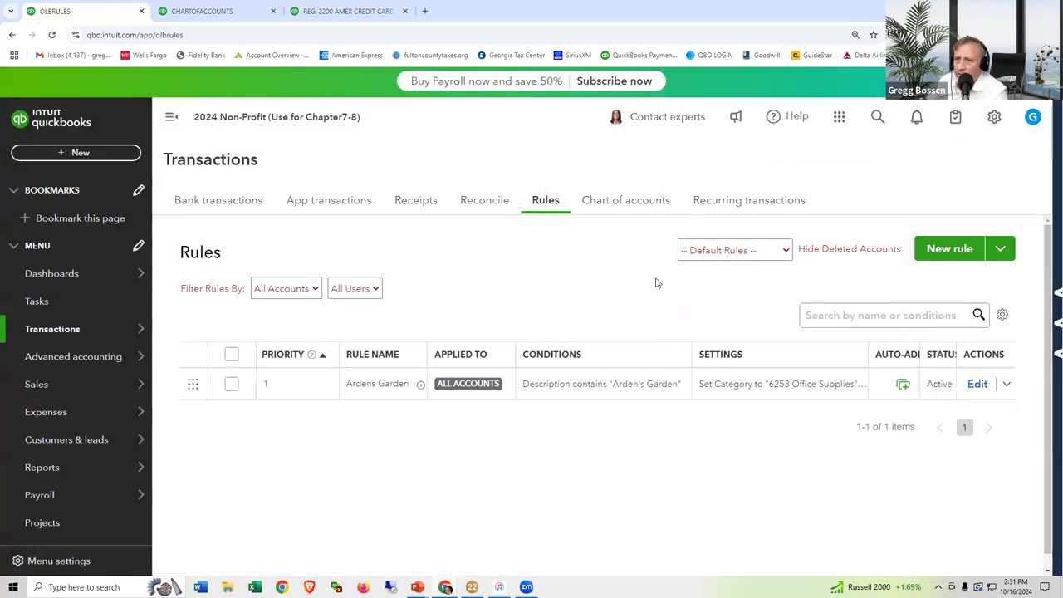
click(206, 203)
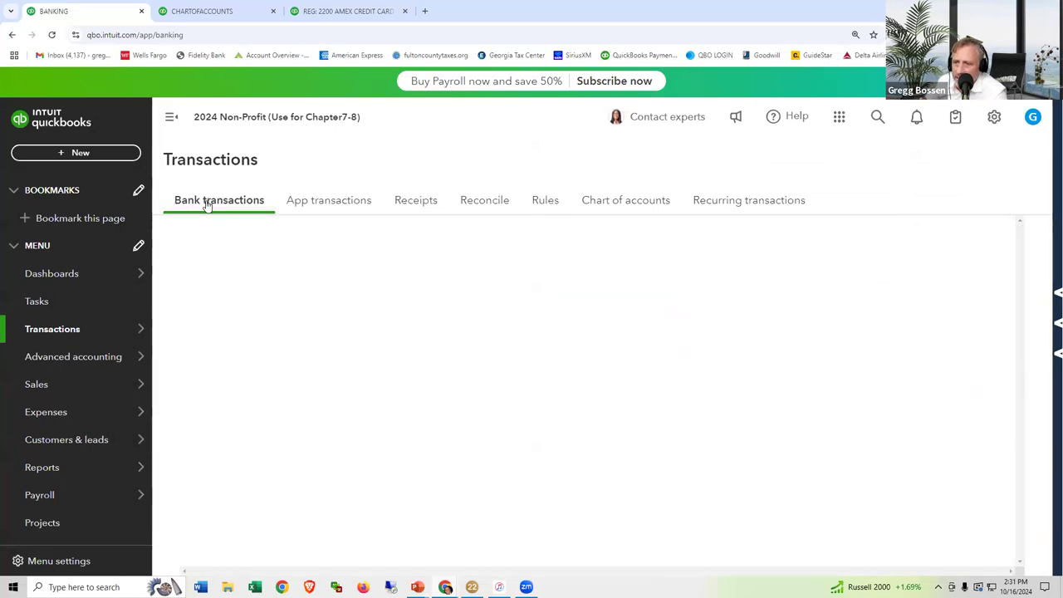
Show the Amex card's Categorized transactions
scroll(558, 300, down, 6)
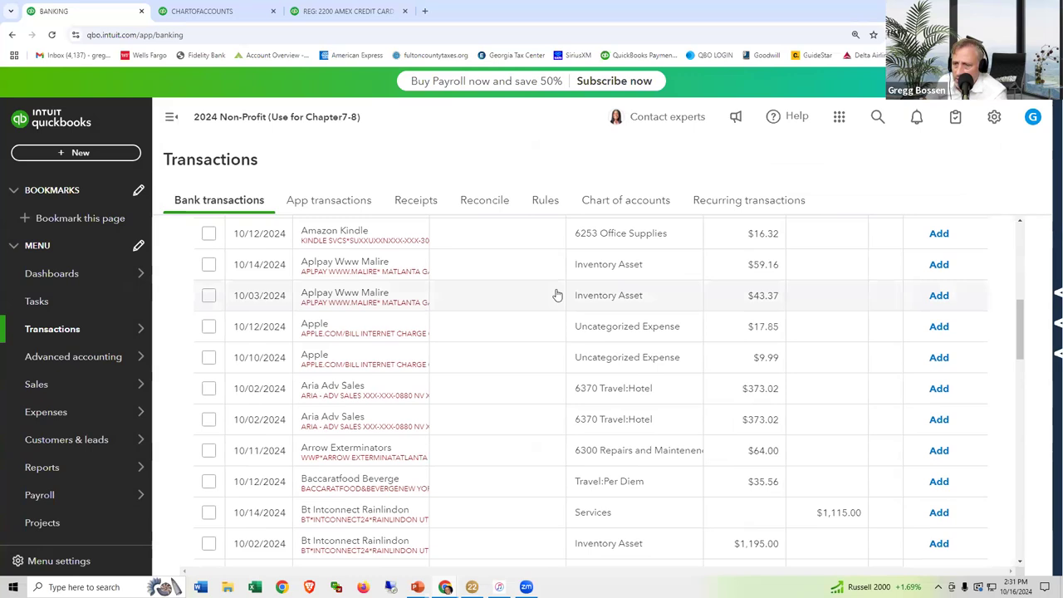
scroll(557, 295, down, 4)
scroll(559, 295, up, 8)
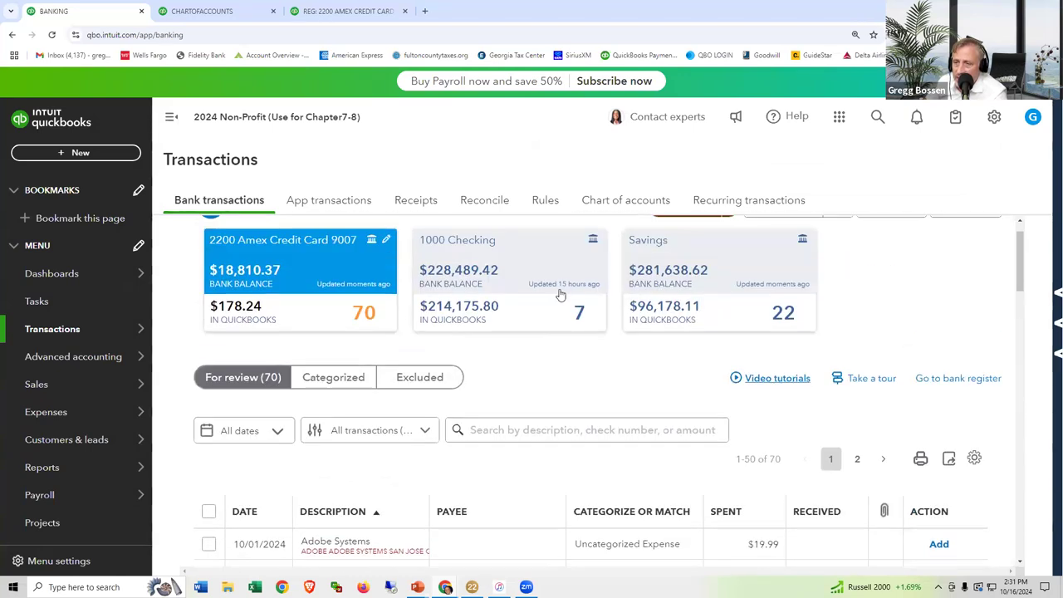
scroll(560, 295, up, 1)
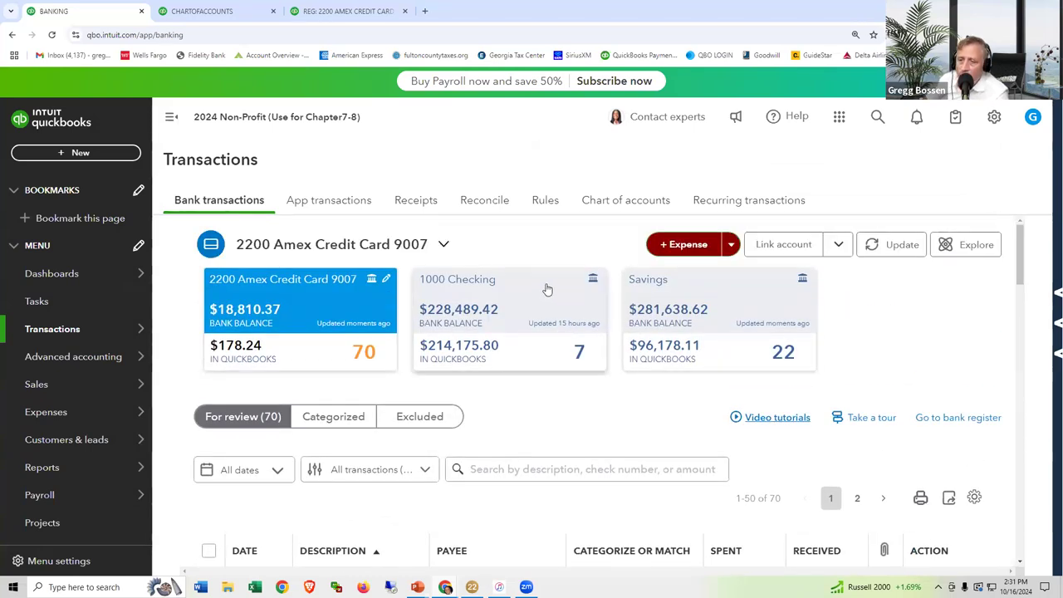
click(351, 418)
Select the 10/14, 10/10 and 10/09 Arden's Garden transactions
scroll(590, 398, down, 1)
scroll(590, 400, down, 2)
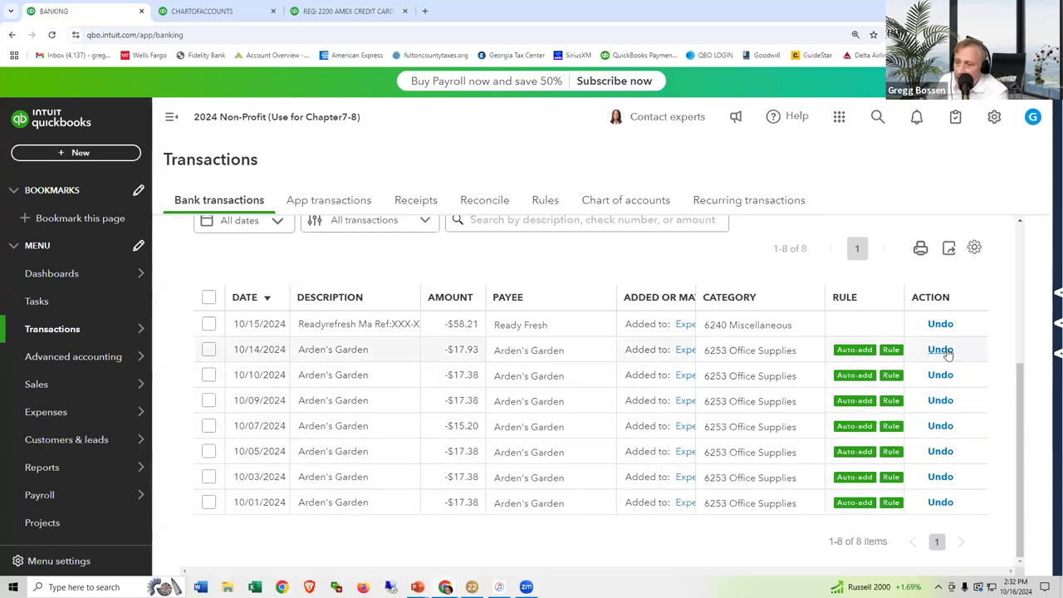
click(209, 349)
click(209, 375)
click(209, 401)
Undo all seven Arden's Garden charges, including 10/01–10/07, back to review, then reopen Rules
click(209, 425)
click(209, 451)
click(209, 477)
click(209, 503)
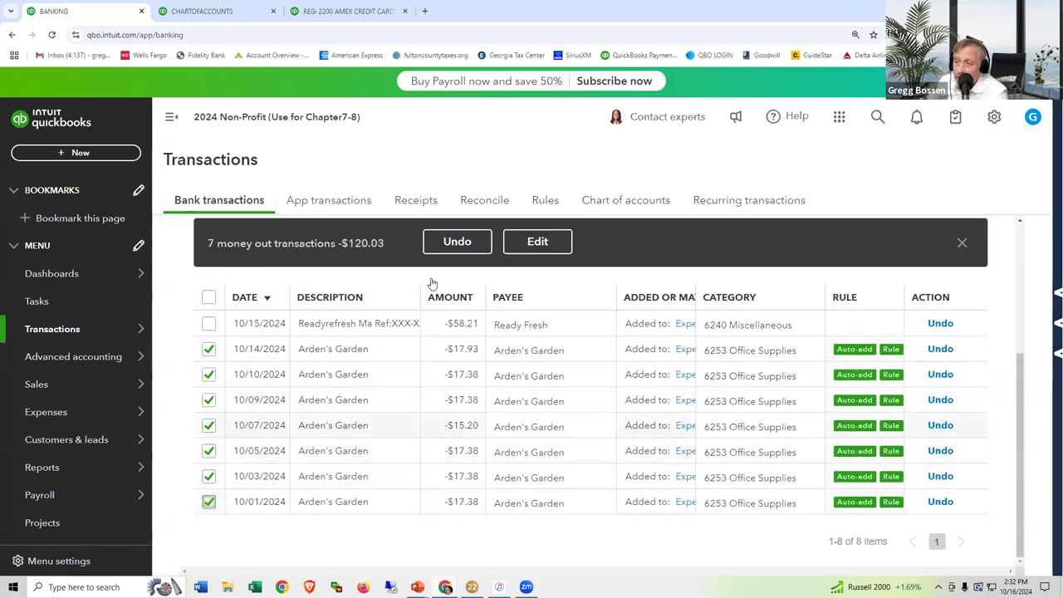
click(459, 242)
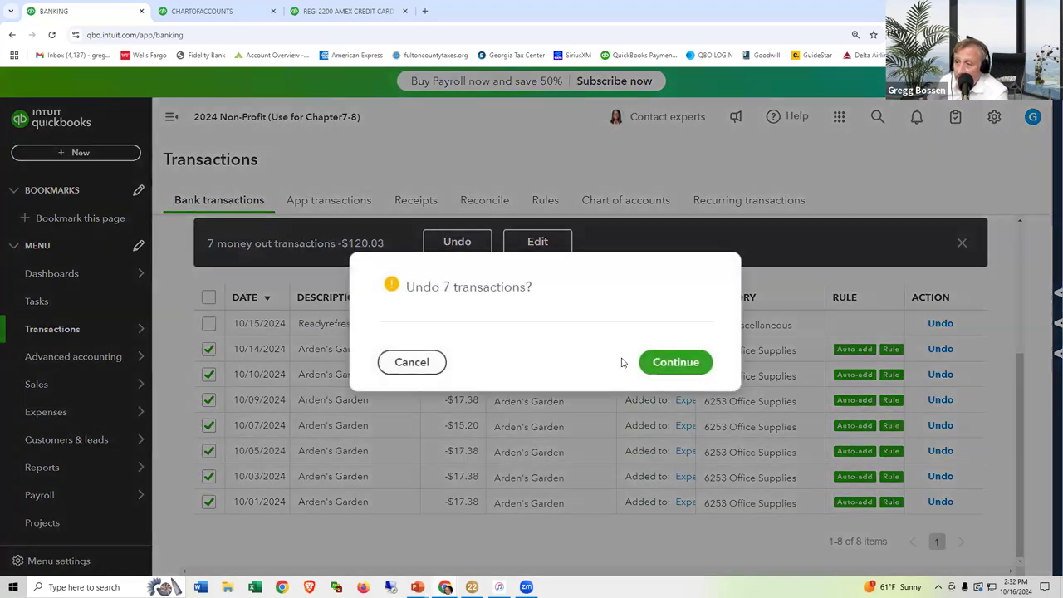
click(662, 364)
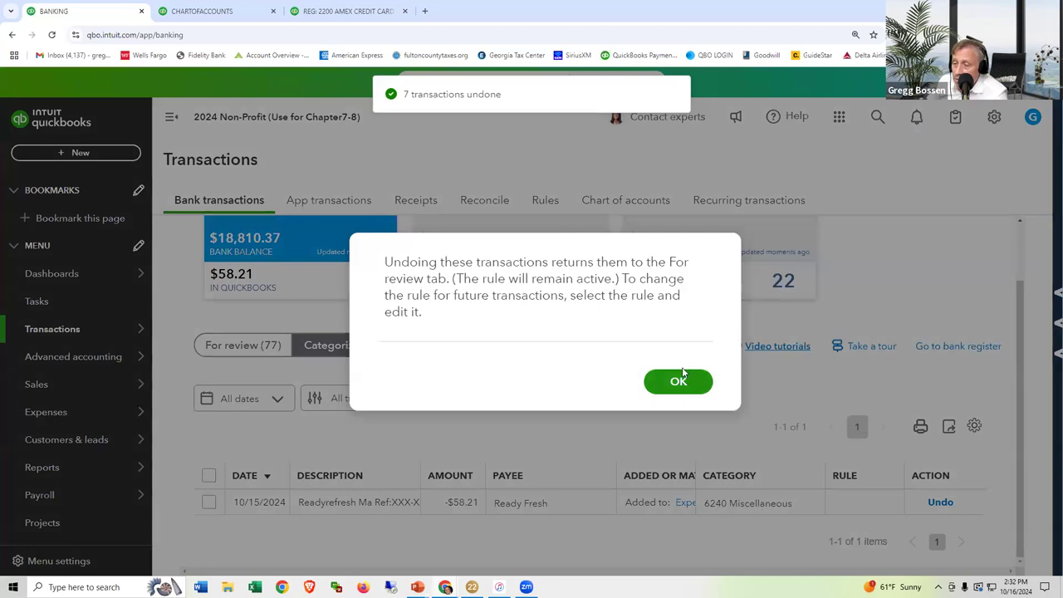
click(679, 381)
click(546, 200)
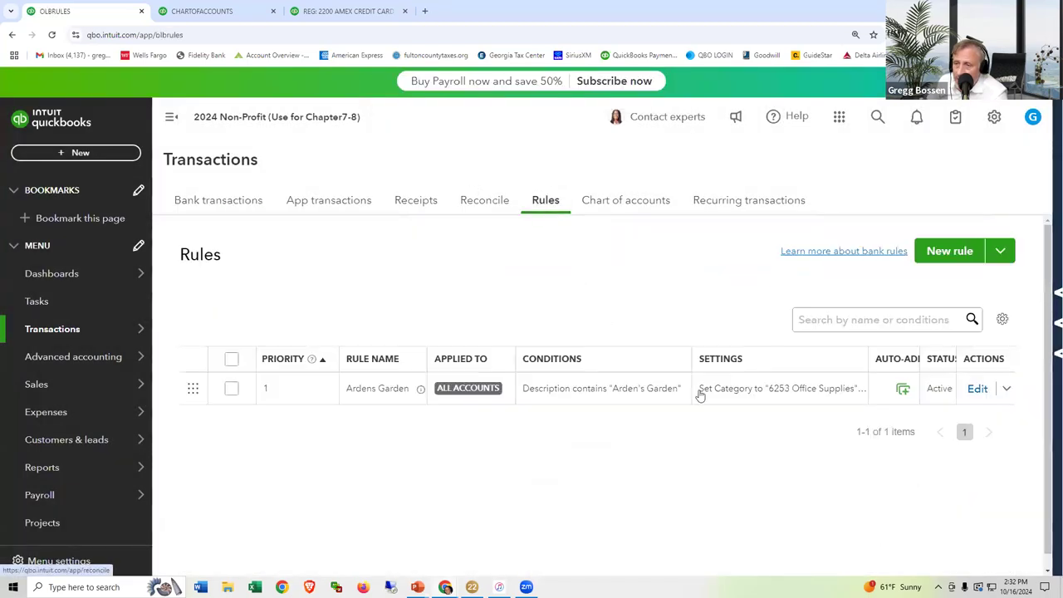
Switch off Auto-add in the Ardens Garden rule so it only suggests, and save it
click(977, 390)
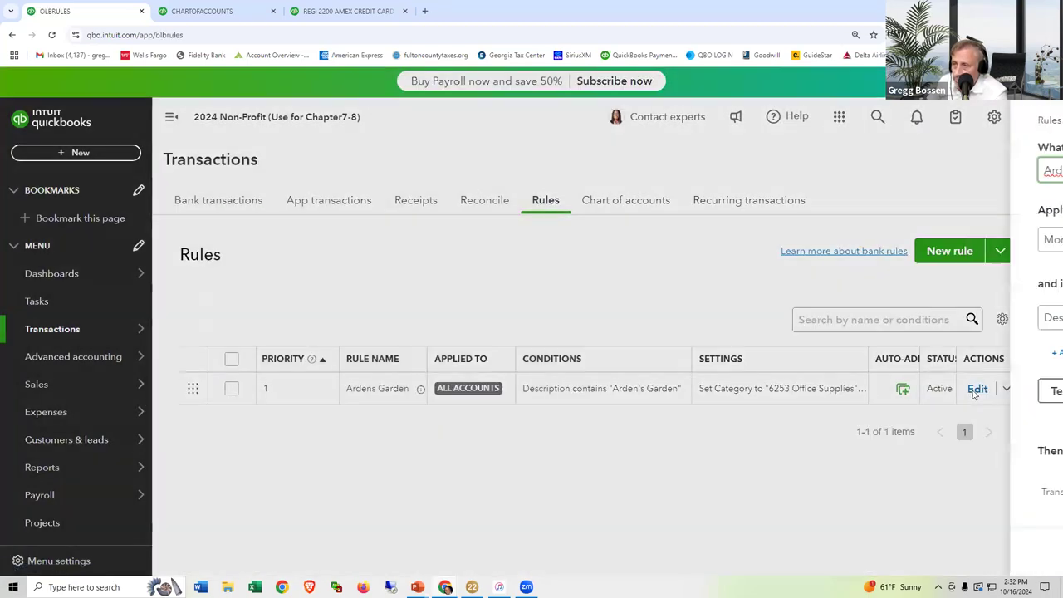
scroll(818, 407, down, 5)
scroll(824, 409, down, 1)
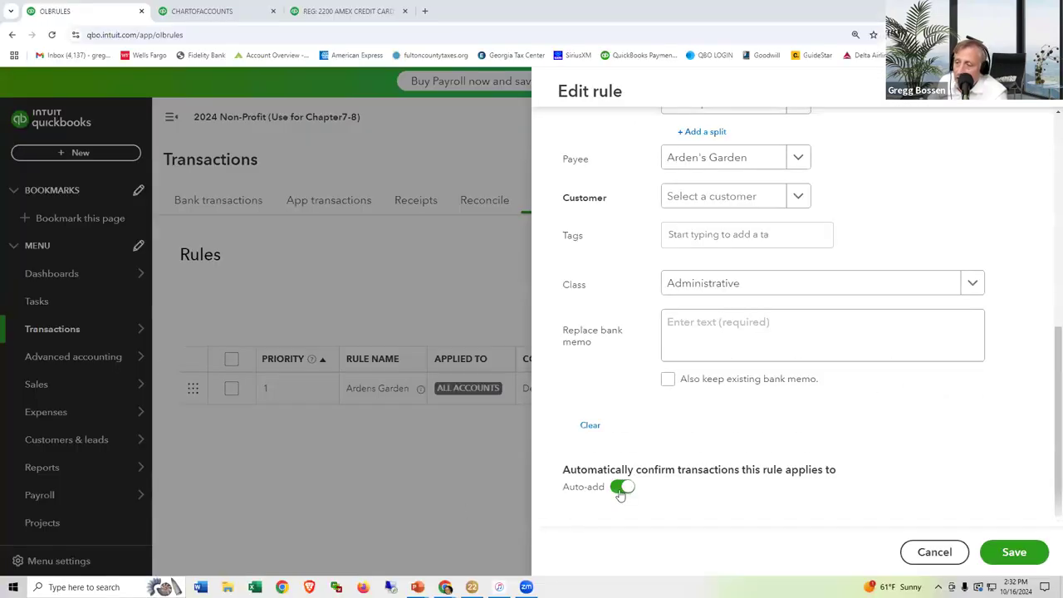
click(619, 490)
click(1017, 555)
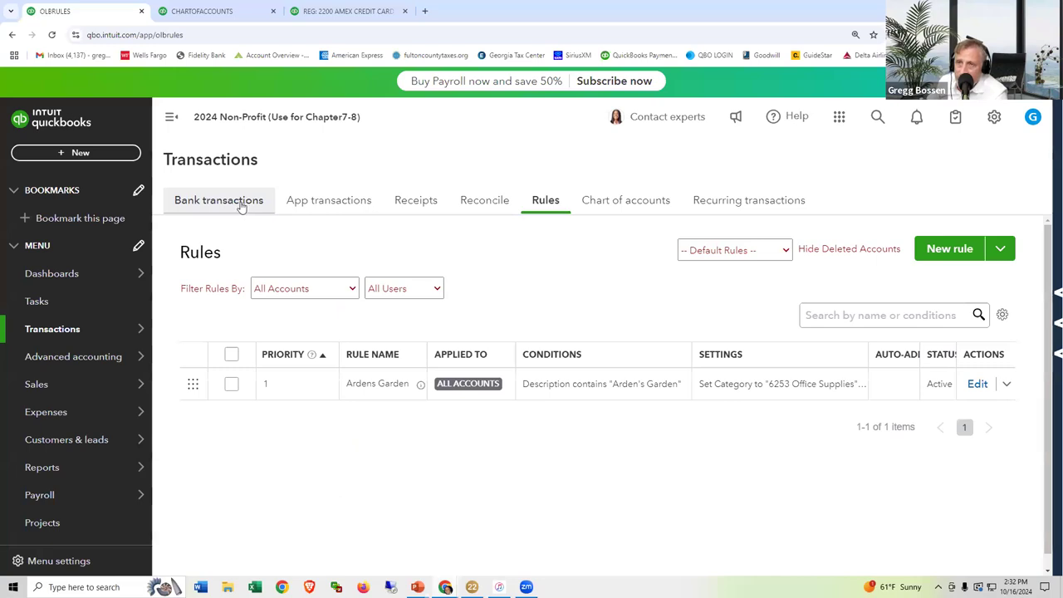
click(241, 202)
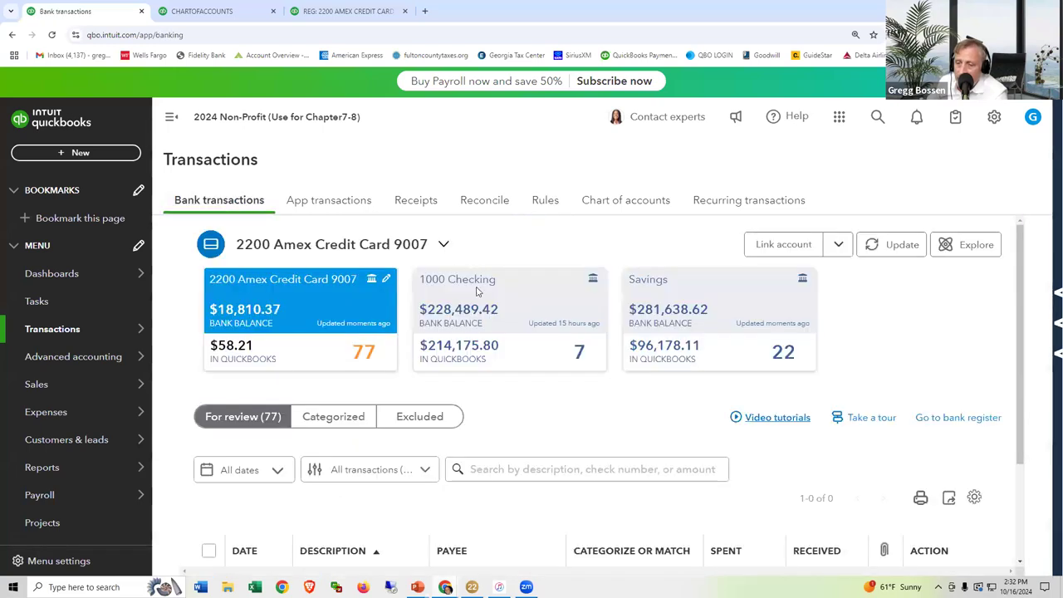
scroll(480, 323, down, 2)
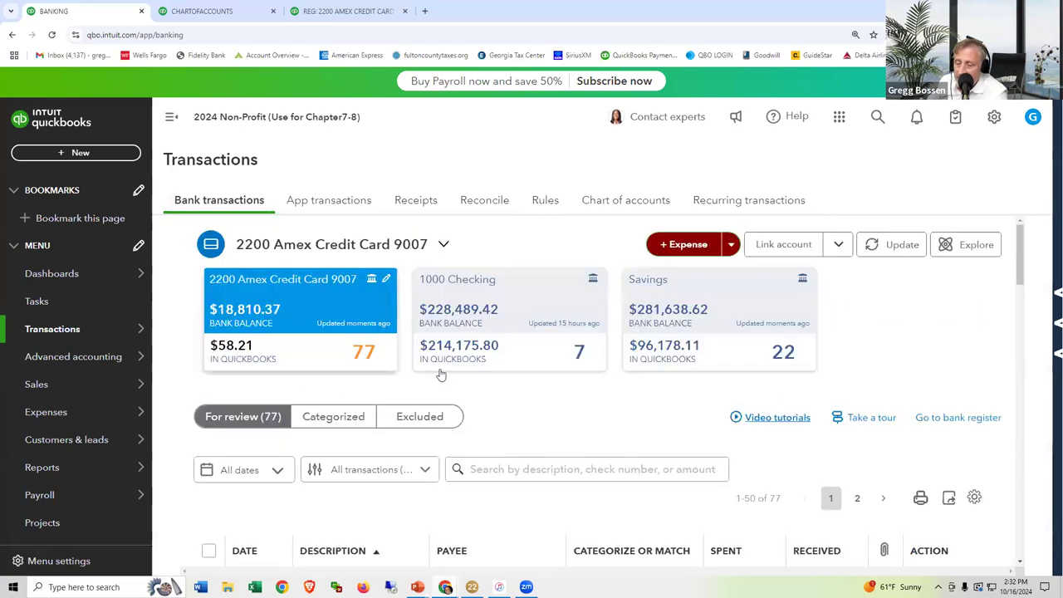
scroll(446, 375, down, 3)
scroll(446, 374, down, 5)
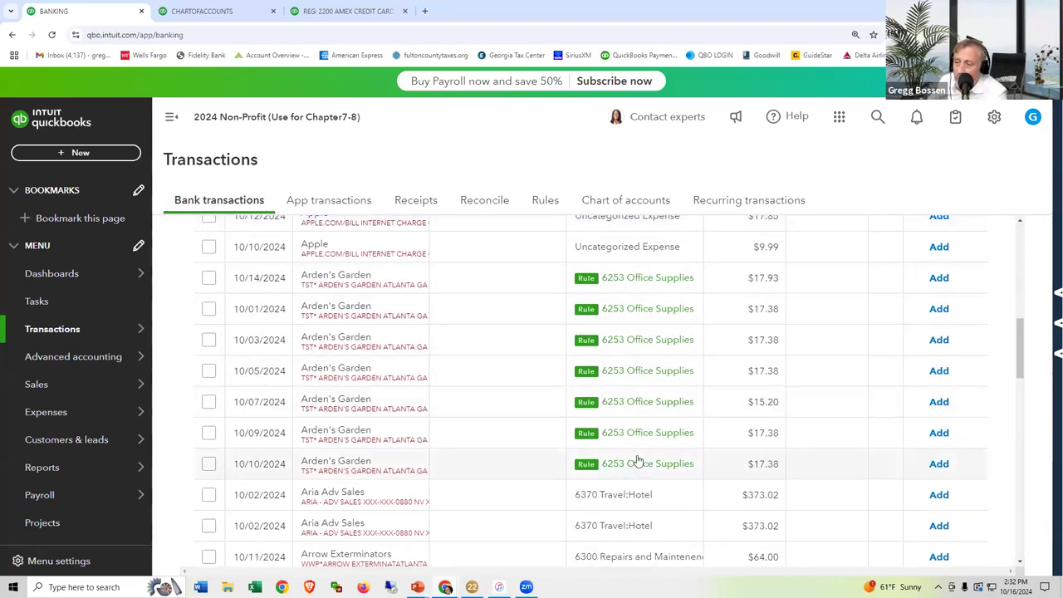
click(651, 374)
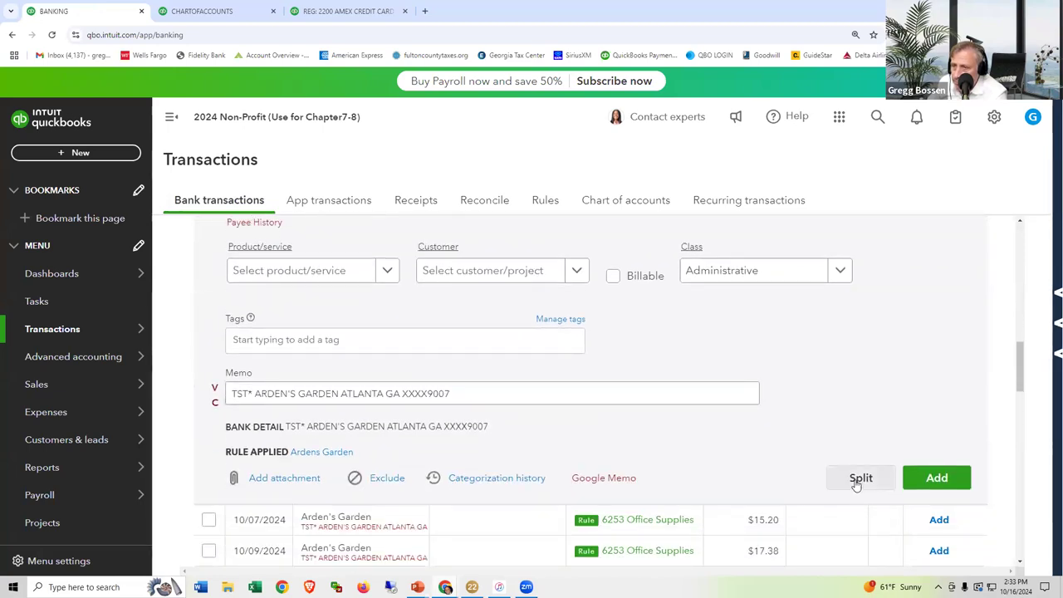
scroll(828, 444, up, 2)
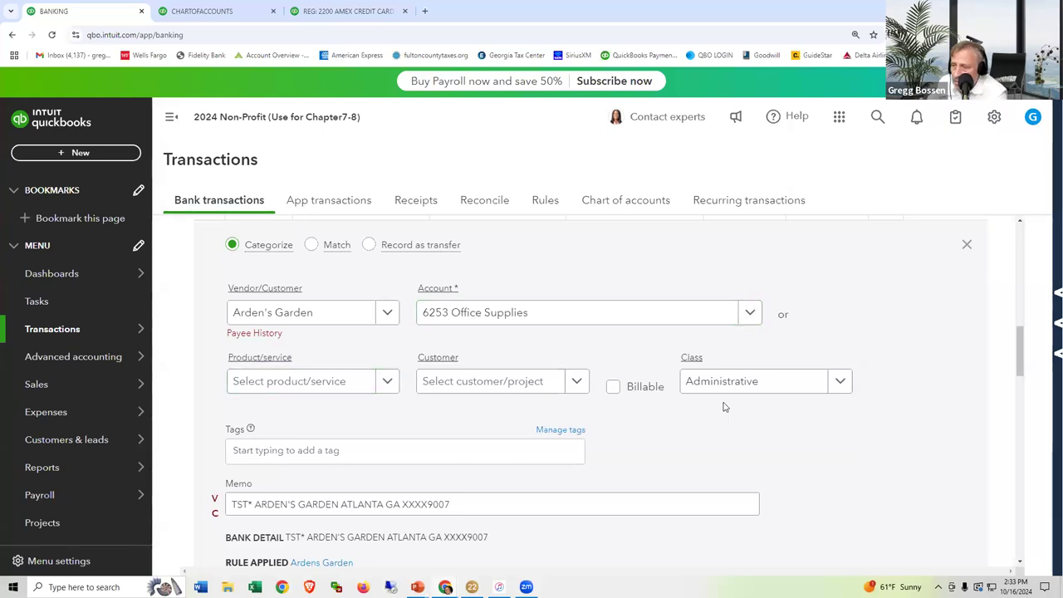
click(966, 248)
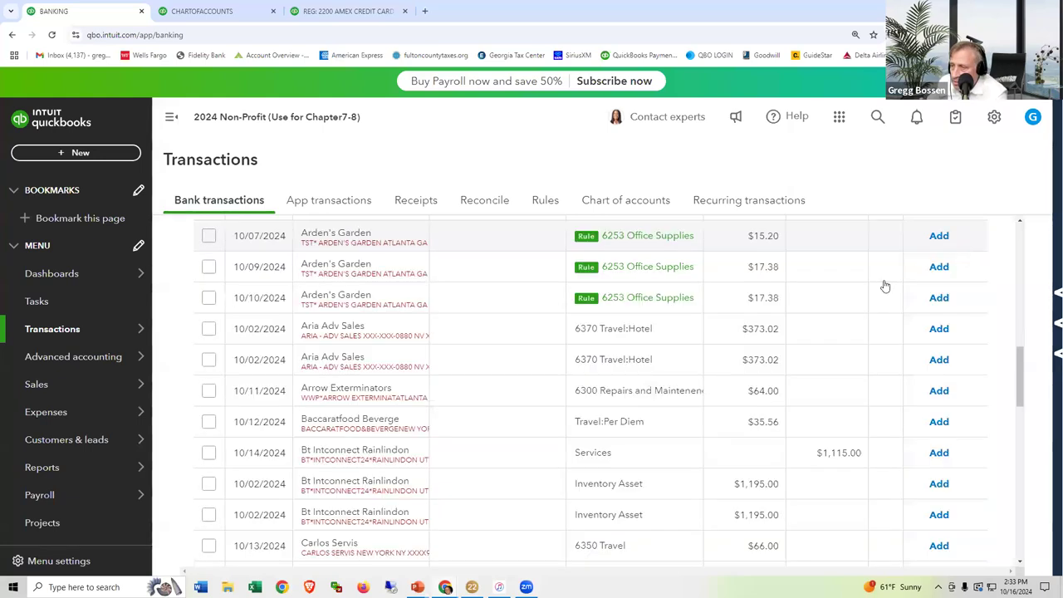
click(695, 299)
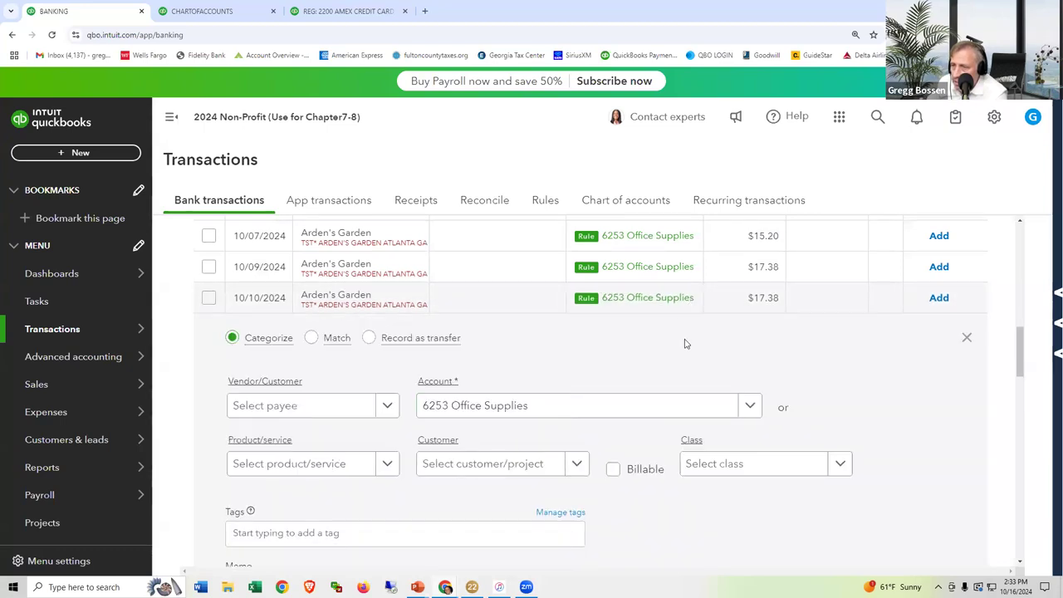
click(725, 476)
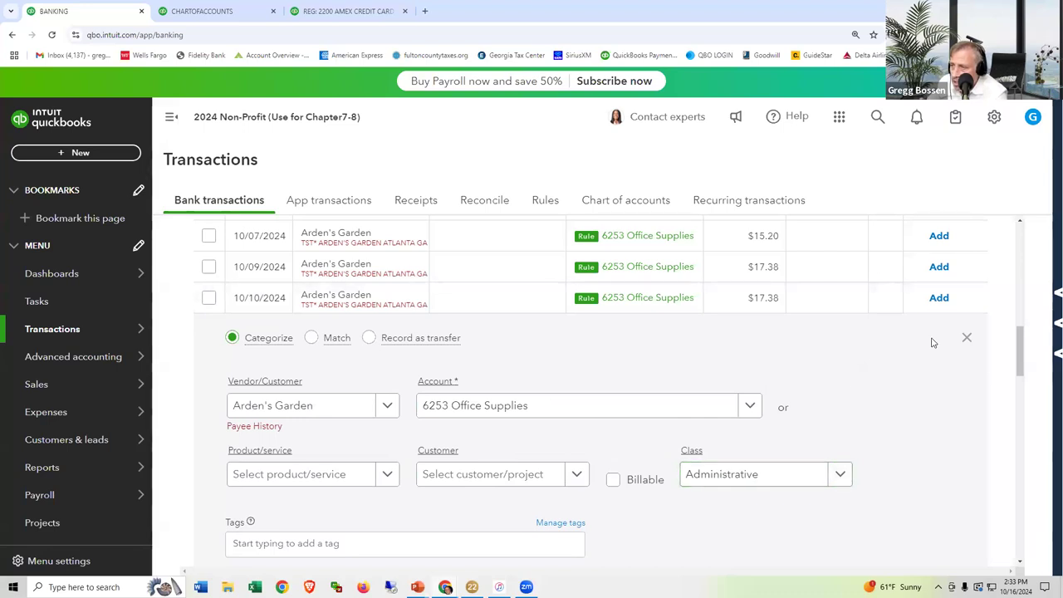
click(968, 338)
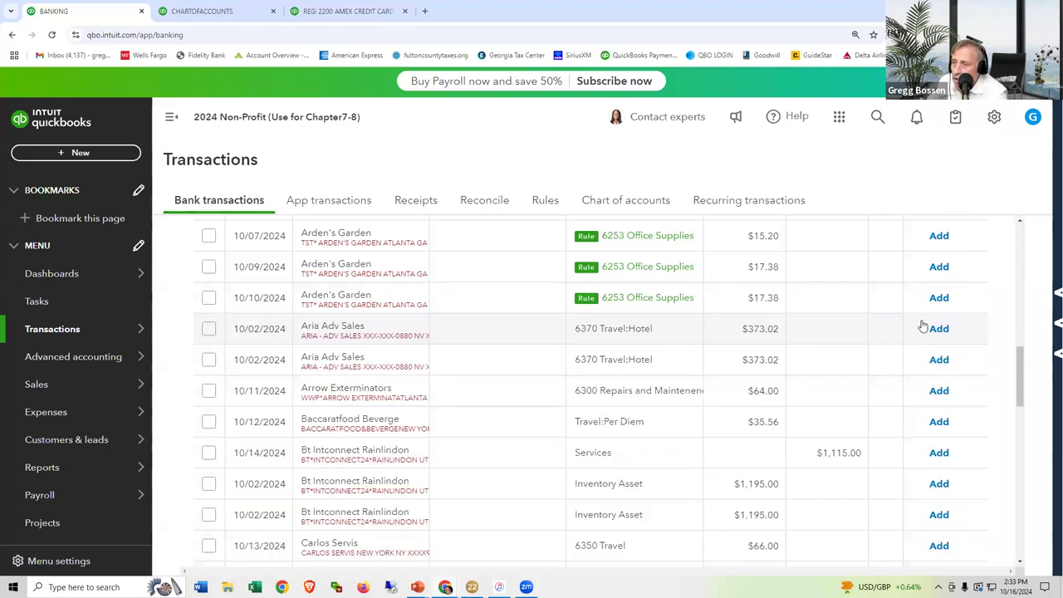
scroll(942, 272, up, 2)
scroll(938, 273, up, 3)
click(208, 389)
click(209, 420)
click(208, 451)
click(208, 482)
click(209, 513)
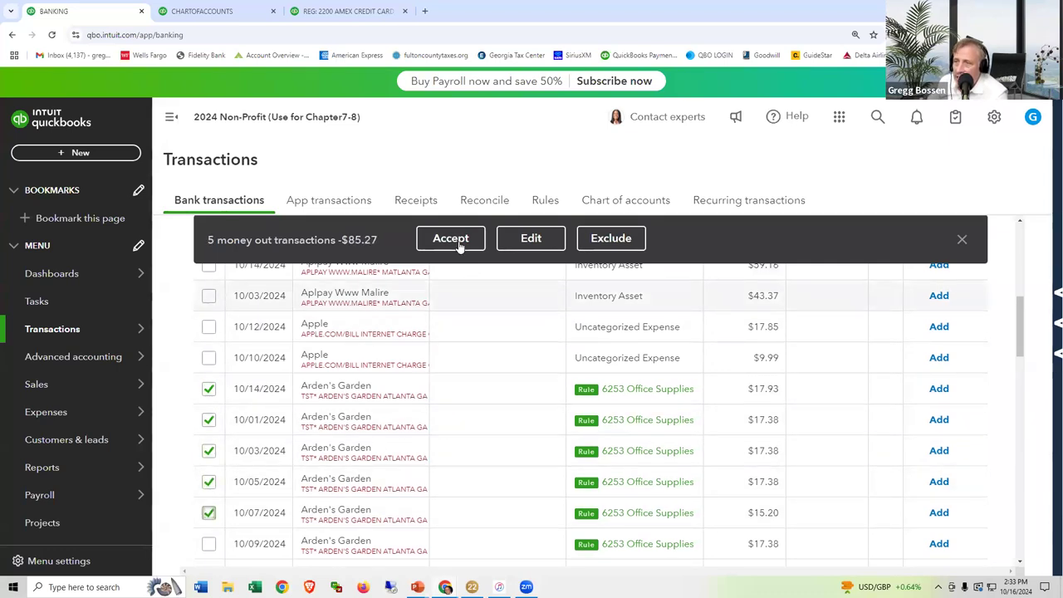
click(209, 391)
click(209, 420)
click(209, 450)
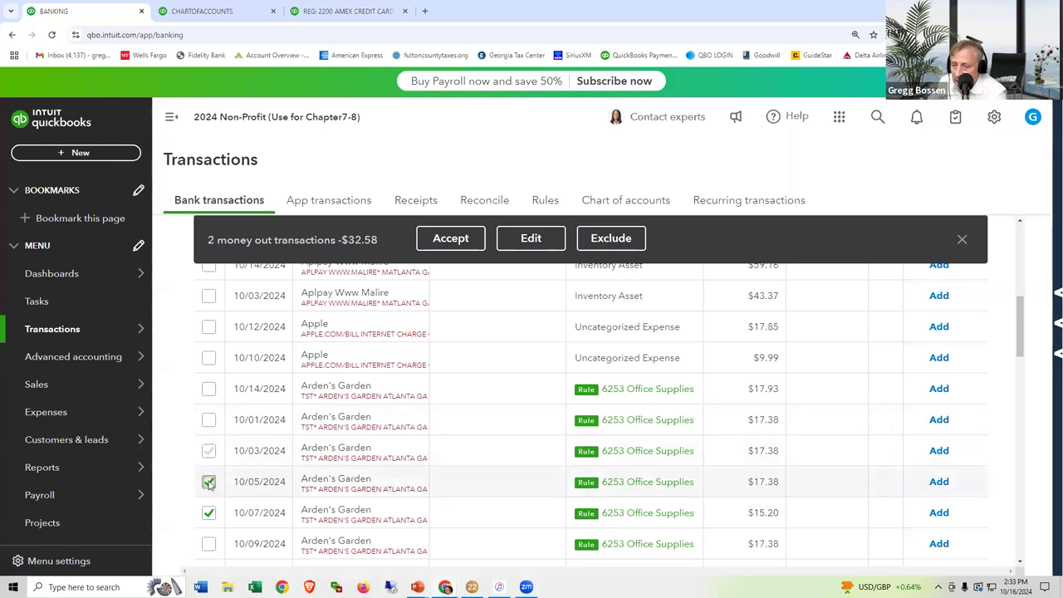
click(208, 485)
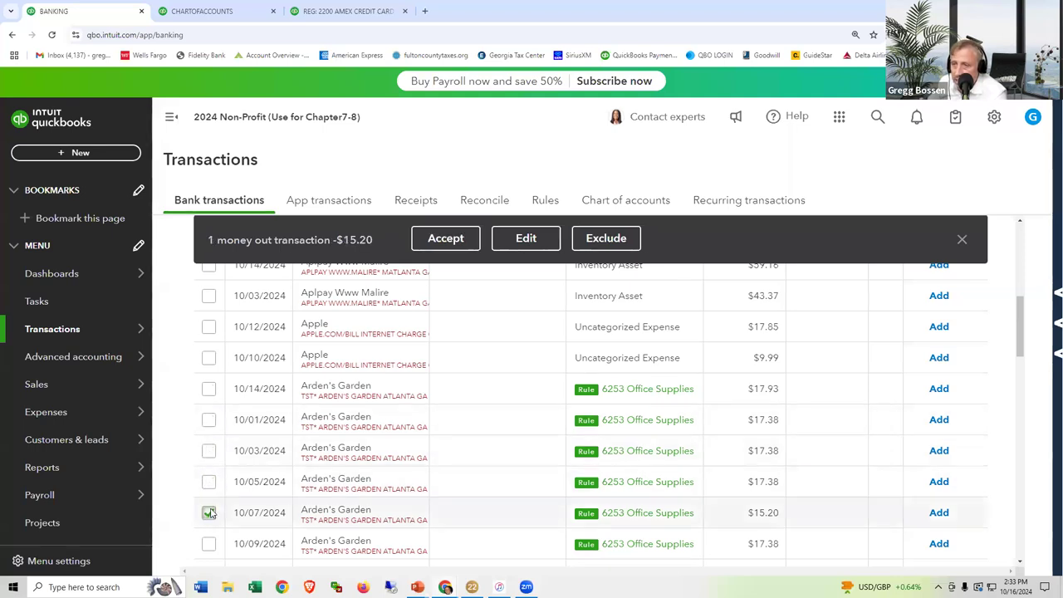
click(208, 513)
scroll(360, 441, up, 5)
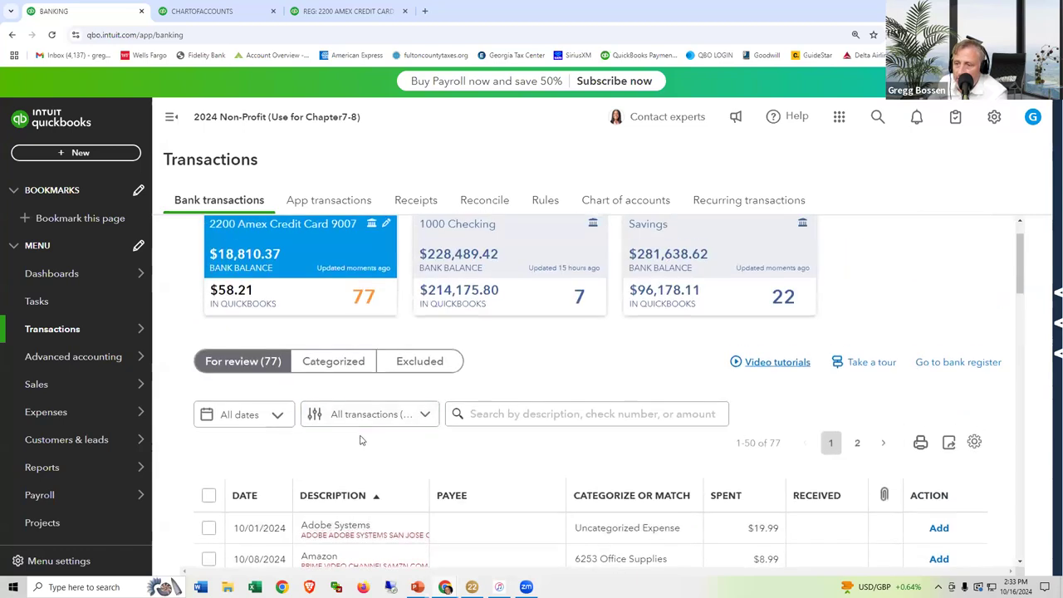
Filter to the 7 Recognized Arden's Garden charges ($120.03) and batch-accept them all
click(427, 416)
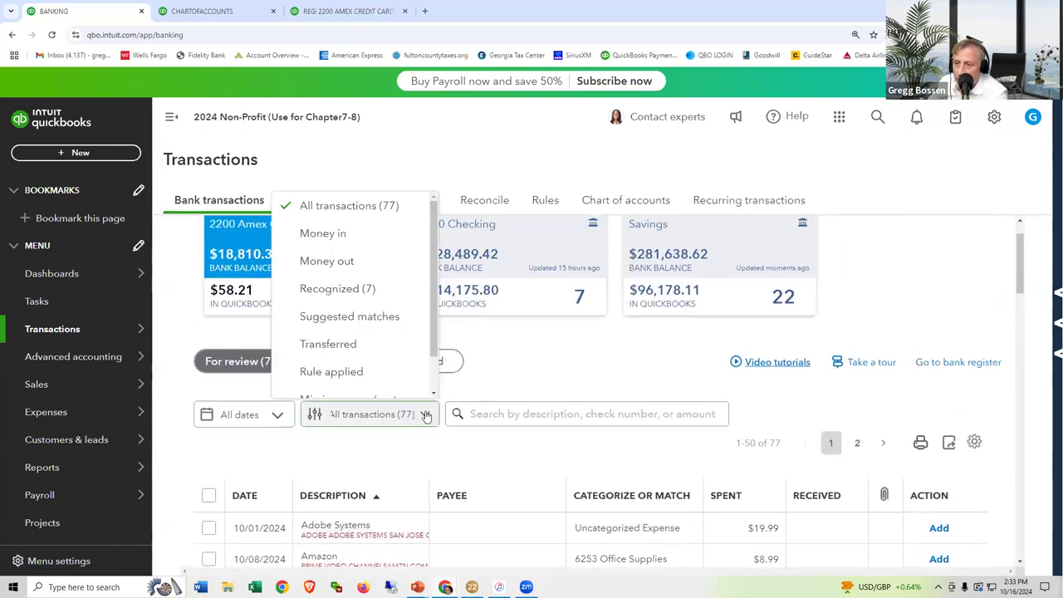
click(358, 297)
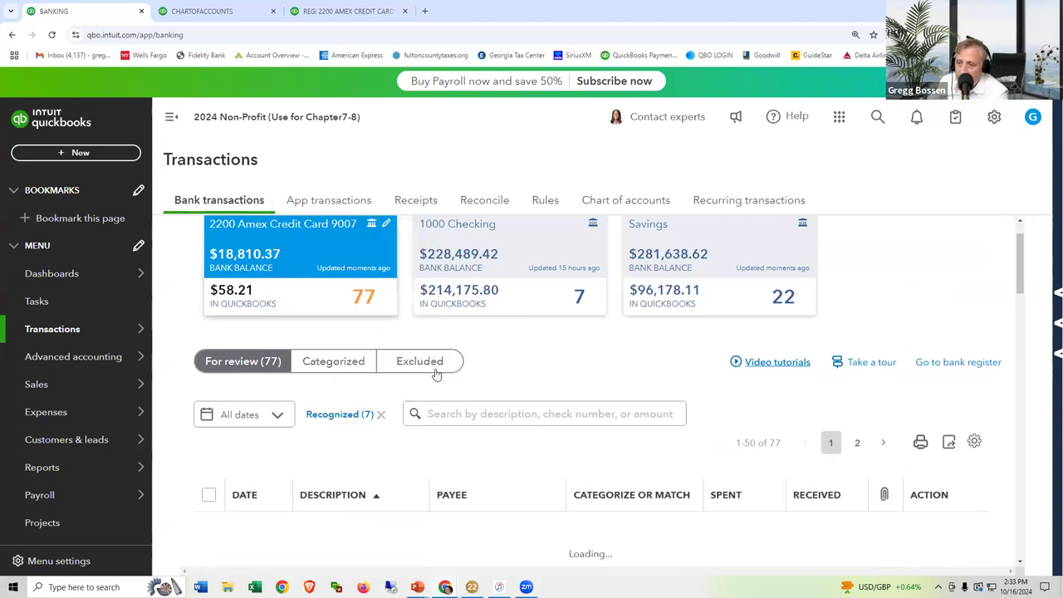
scroll(461, 430, down, 5)
scroll(463, 431, up, 3)
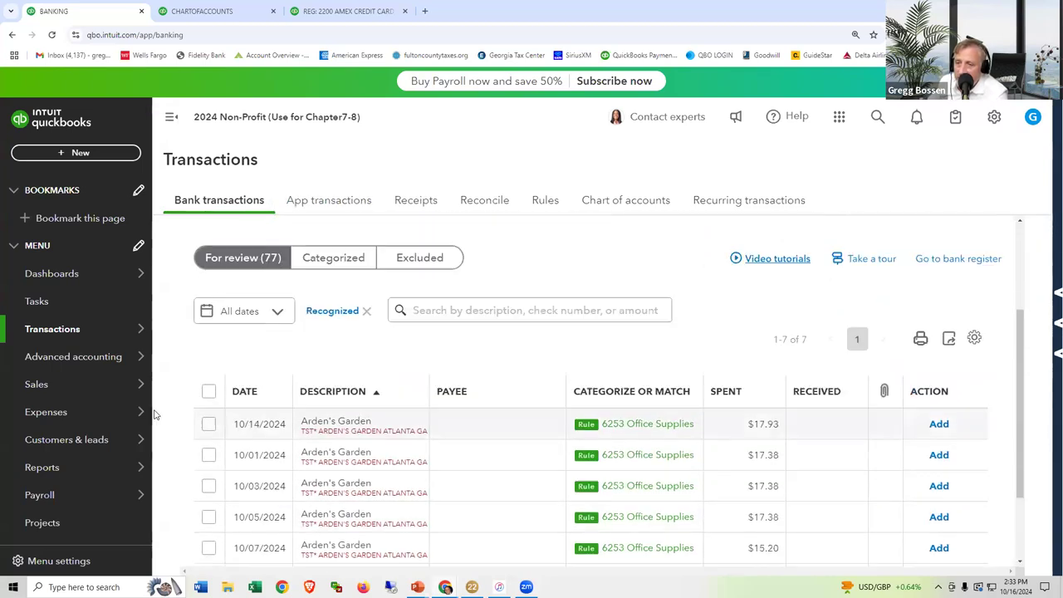
click(209, 392)
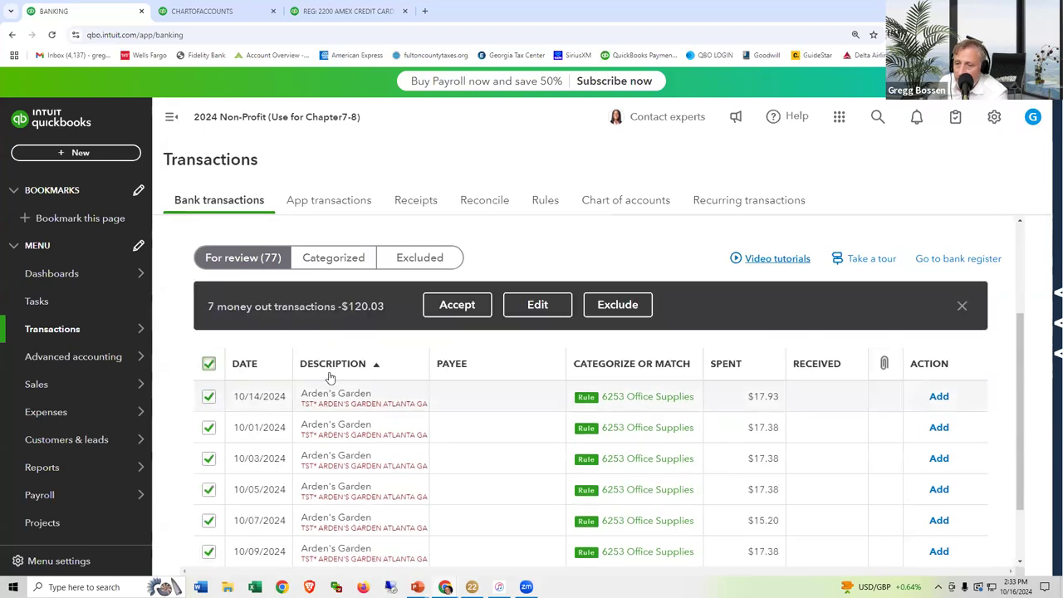
click(456, 309)
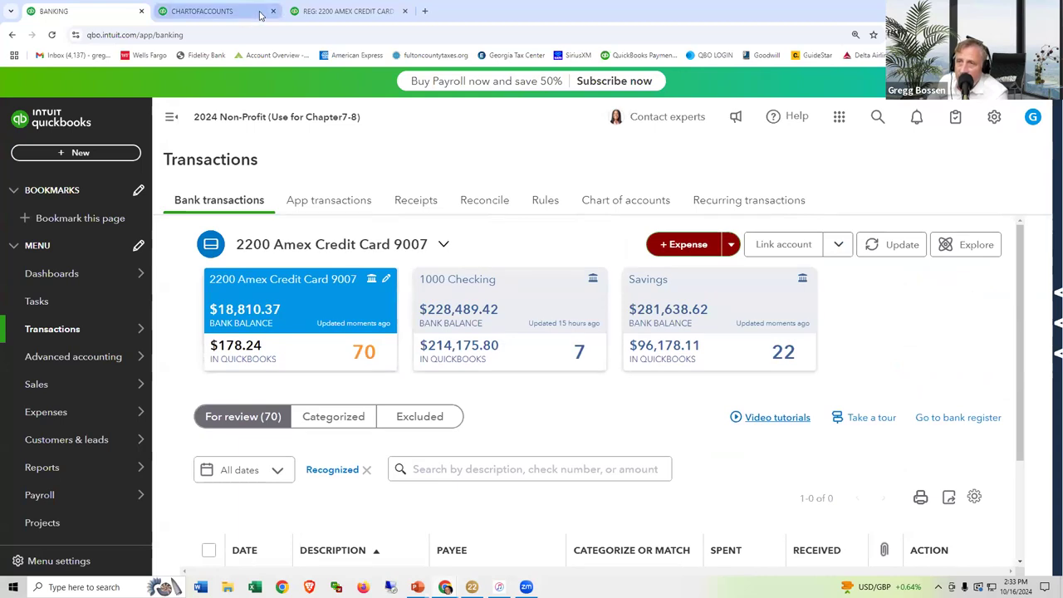
click(340, 11)
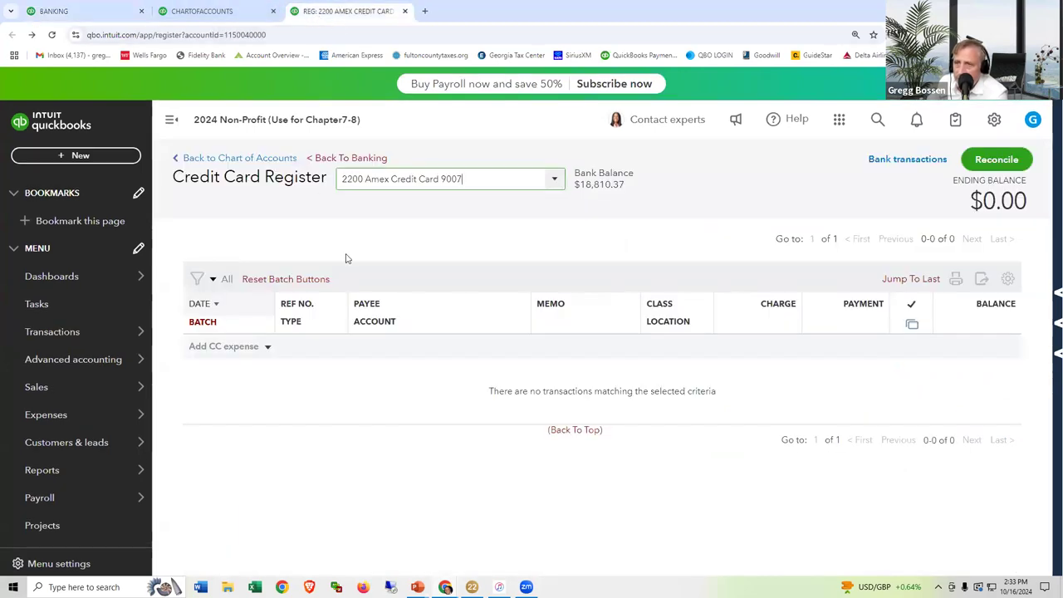
click(52, 35)
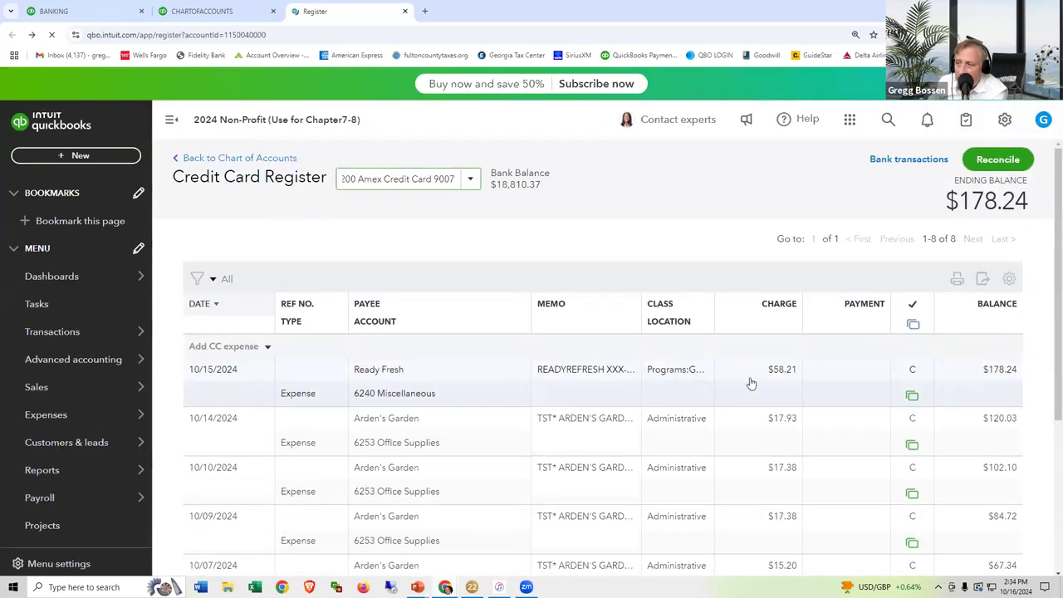
scroll(754, 384, down, 1)
scroll(754, 384, down, 5)
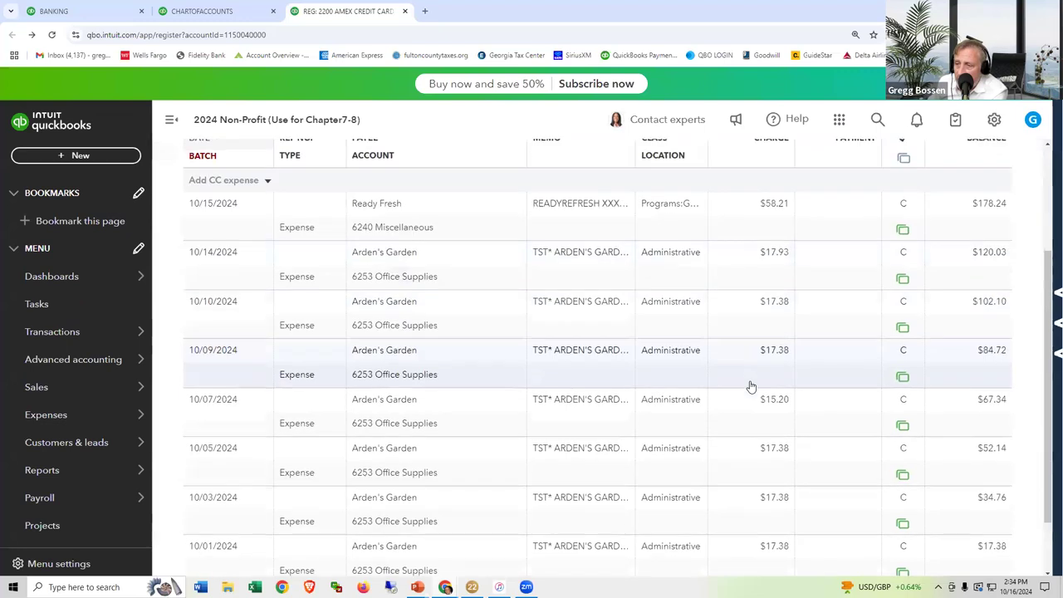
scroll(843, 496, up, 5)
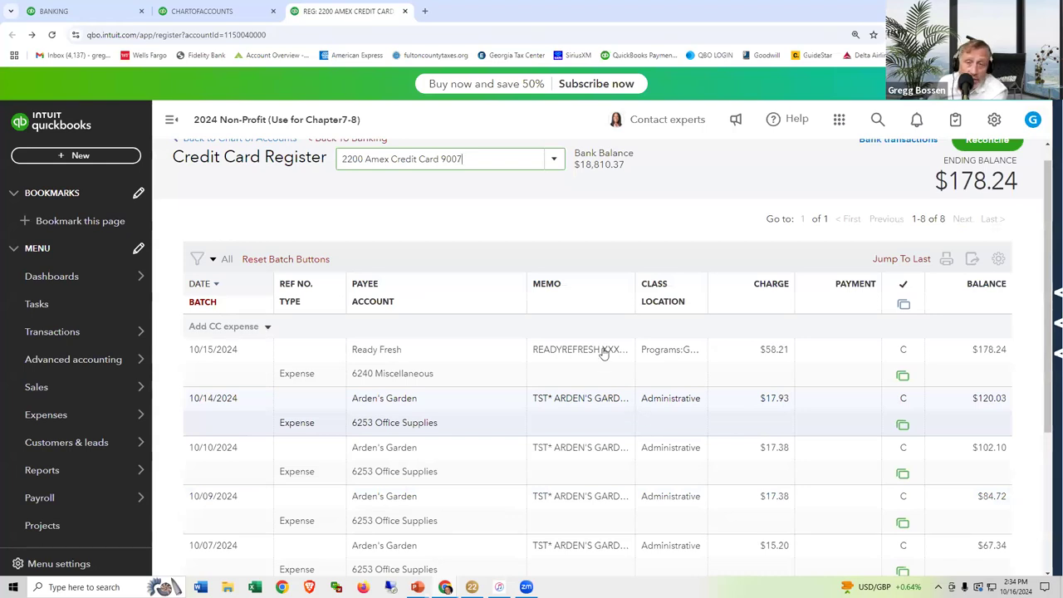
click(217, 13)
click(106, 11)
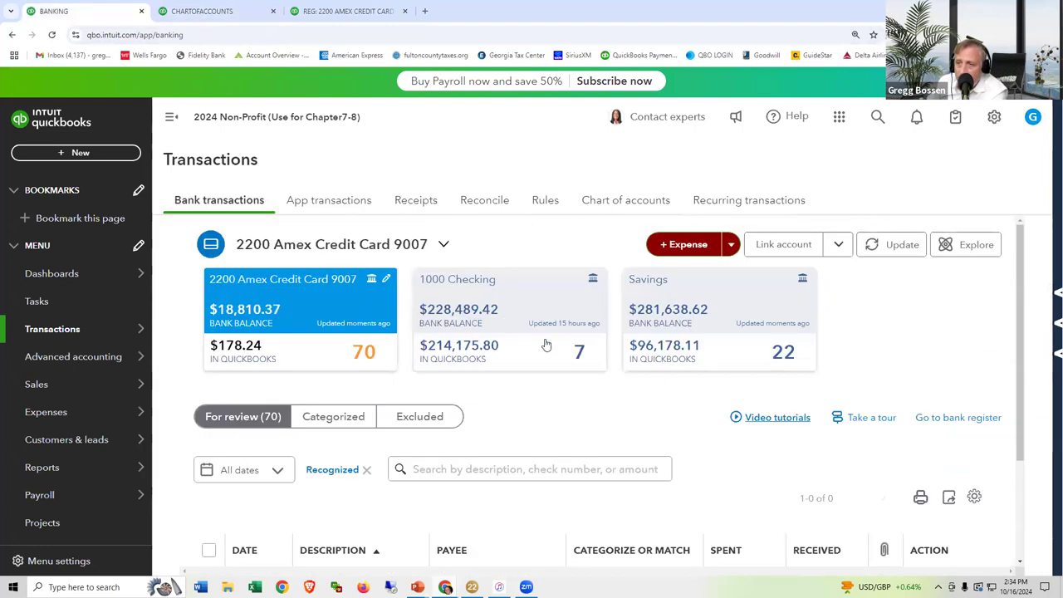
Clear the Recognized filter to list all 70 Amex charges awaiting review
scroll(547, 345, down, 2)
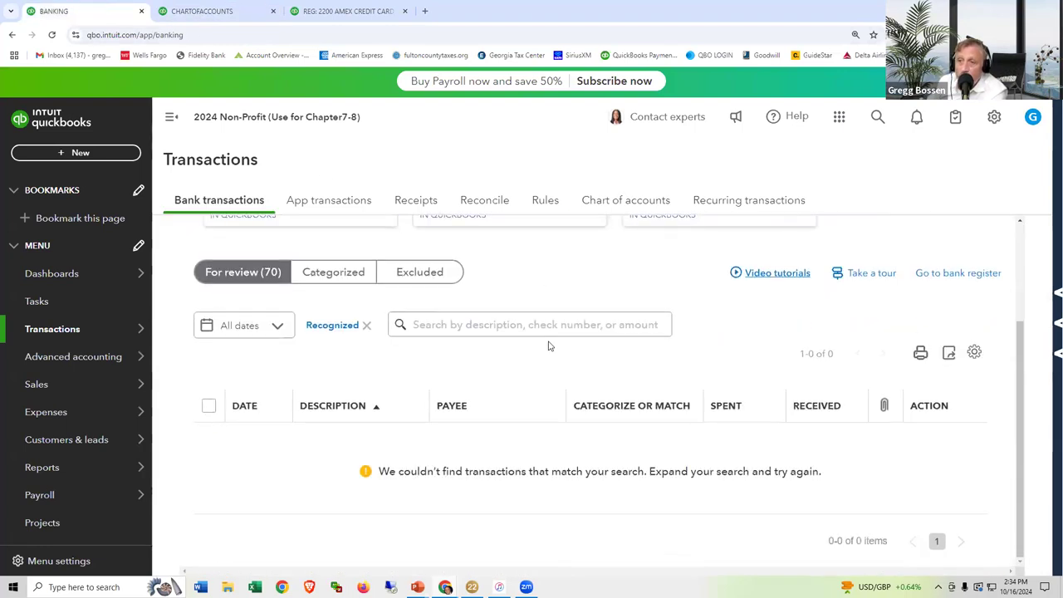
scroll(548, 345, up, 2)
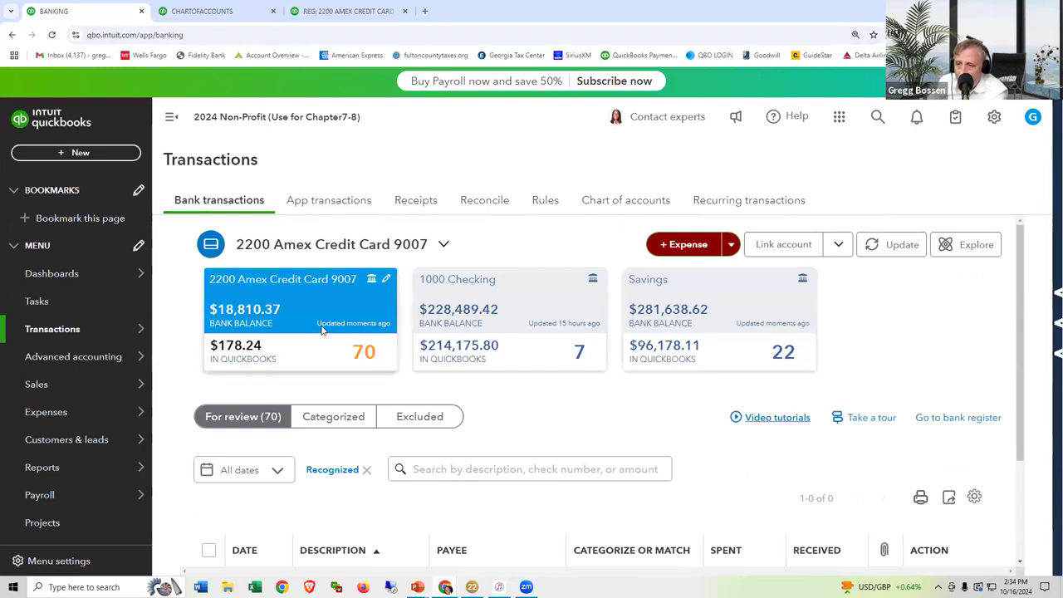
click(245, 416)
scroll(547, 411, down, 4)
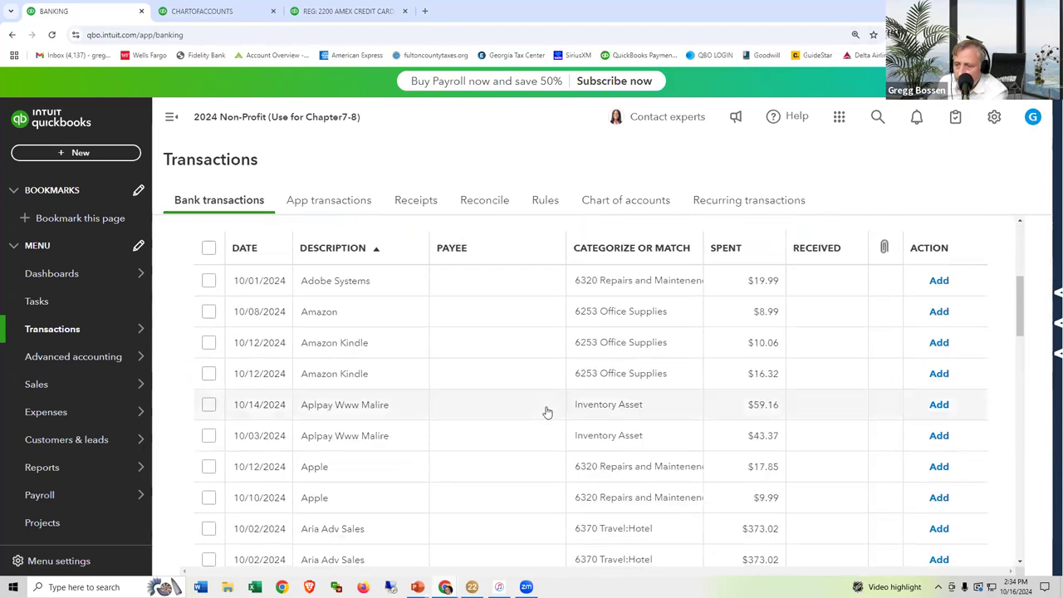
scroll(546, 413, down, 8)
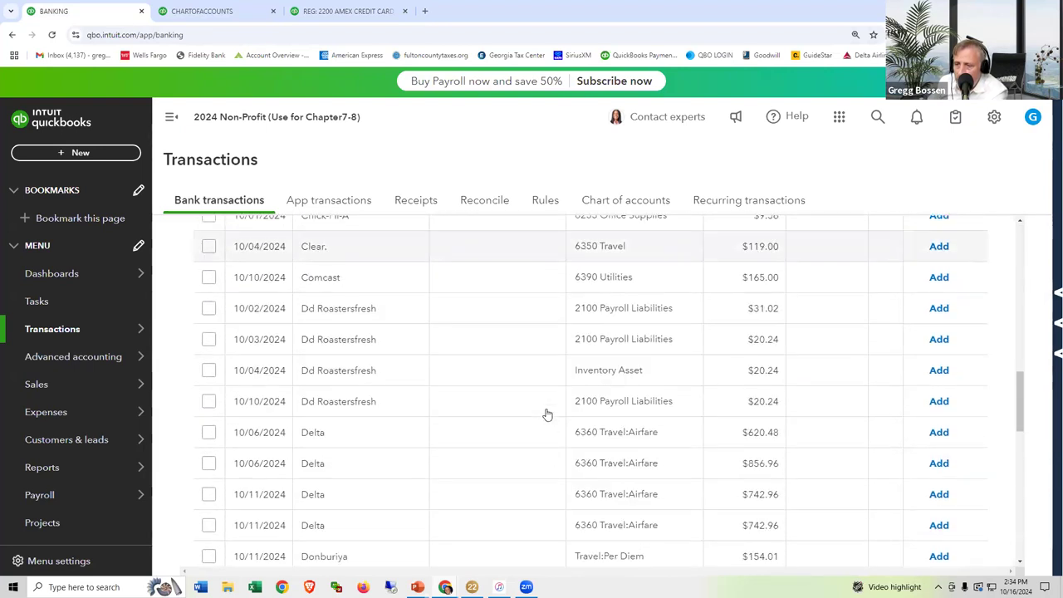
scroll(547, 413, down, 10)
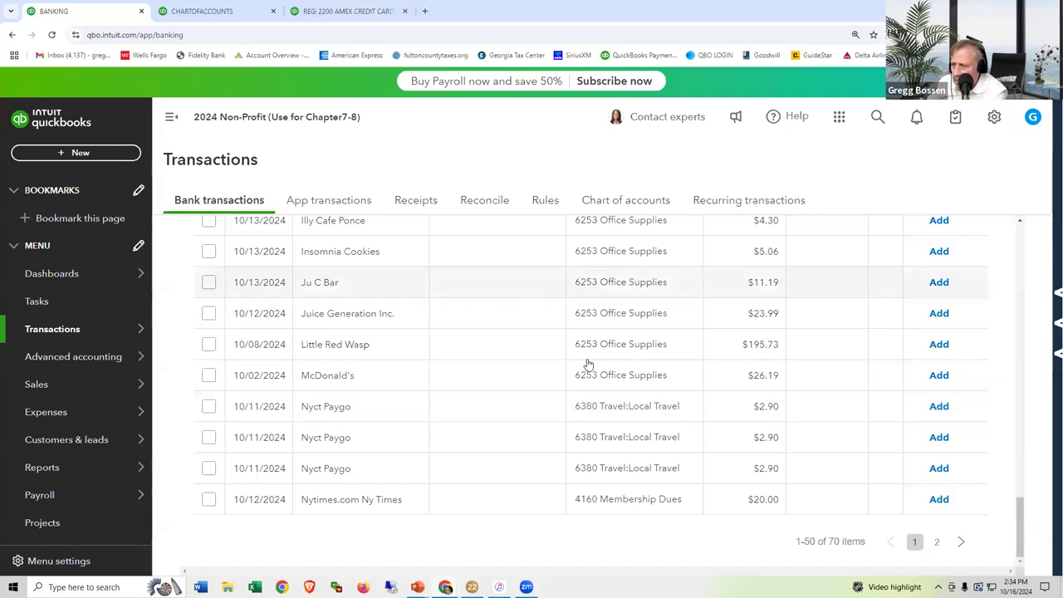
Move to page 2 of the For review transaction list
click(937, 542)
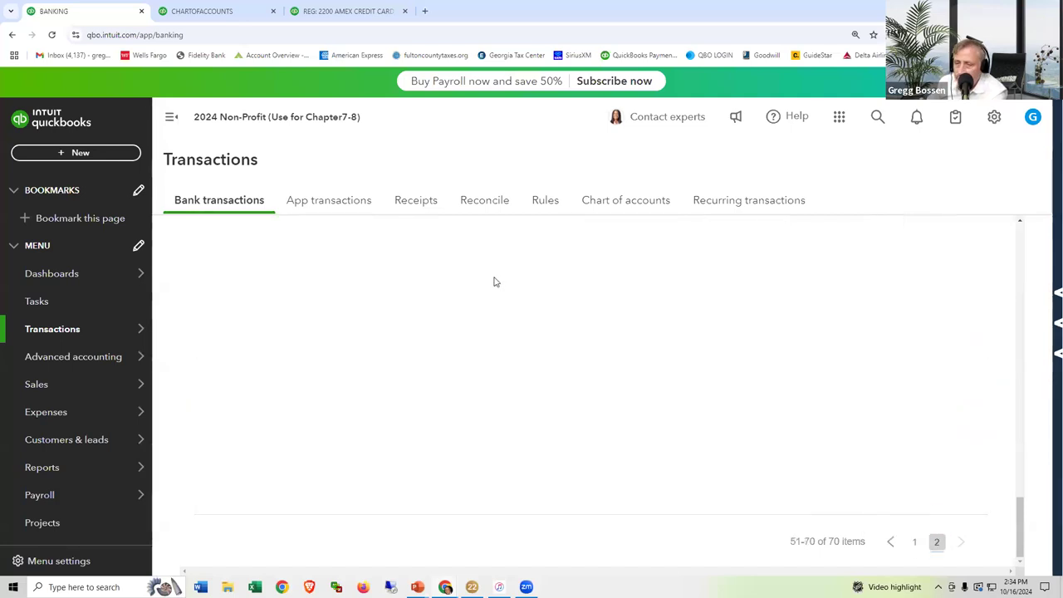
scroll(498, 287, up, 4)
scroll(522, 291, down, 2)
scroll(522, 293, down, 1)
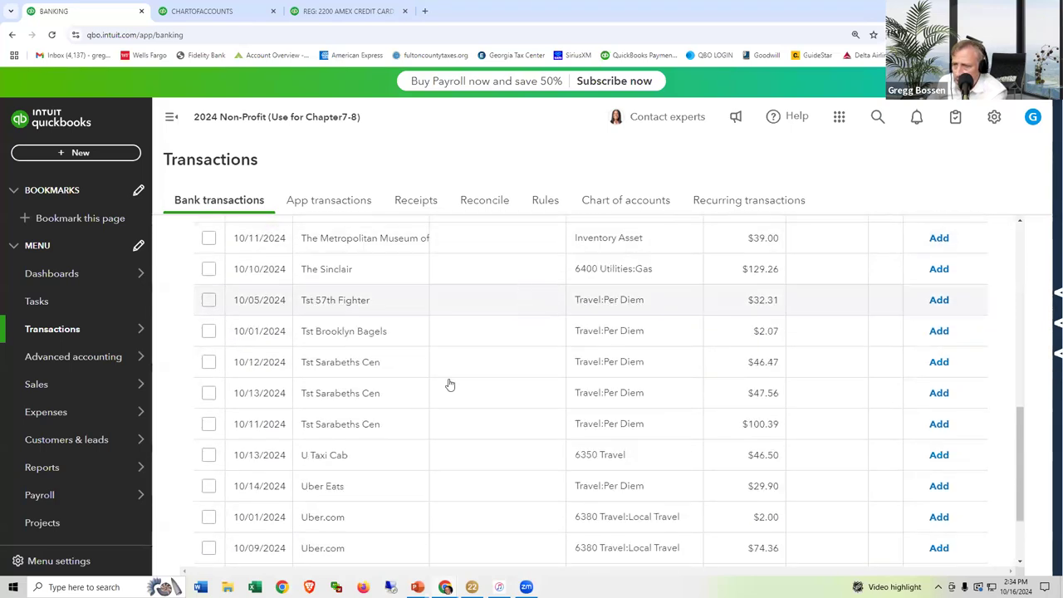
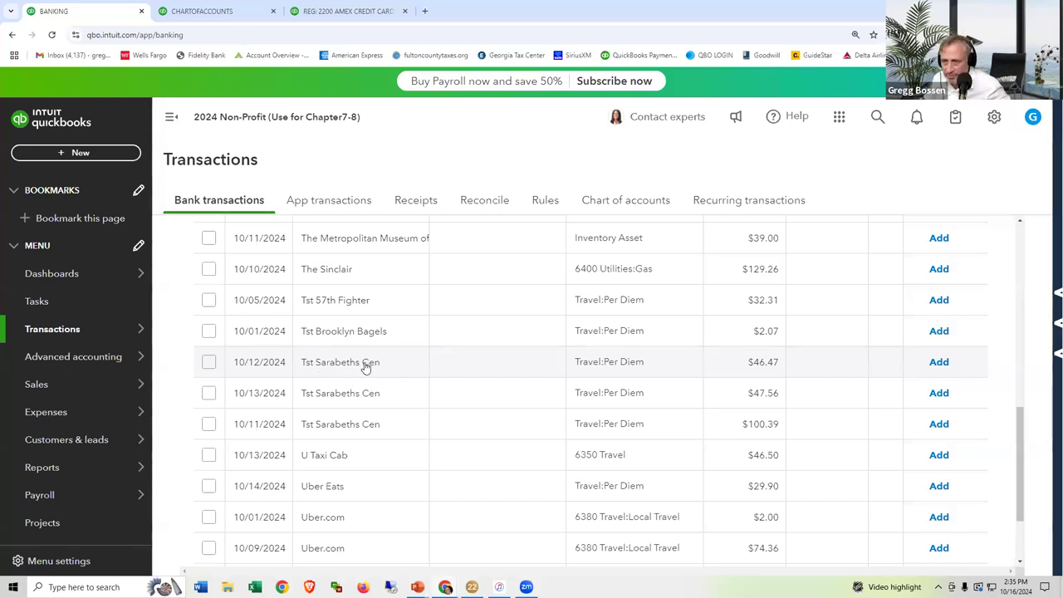
Copy the merchant name SARABETHS from the 10/12 Tst Sarabeths Cen transaction's memo
click(418, 364)
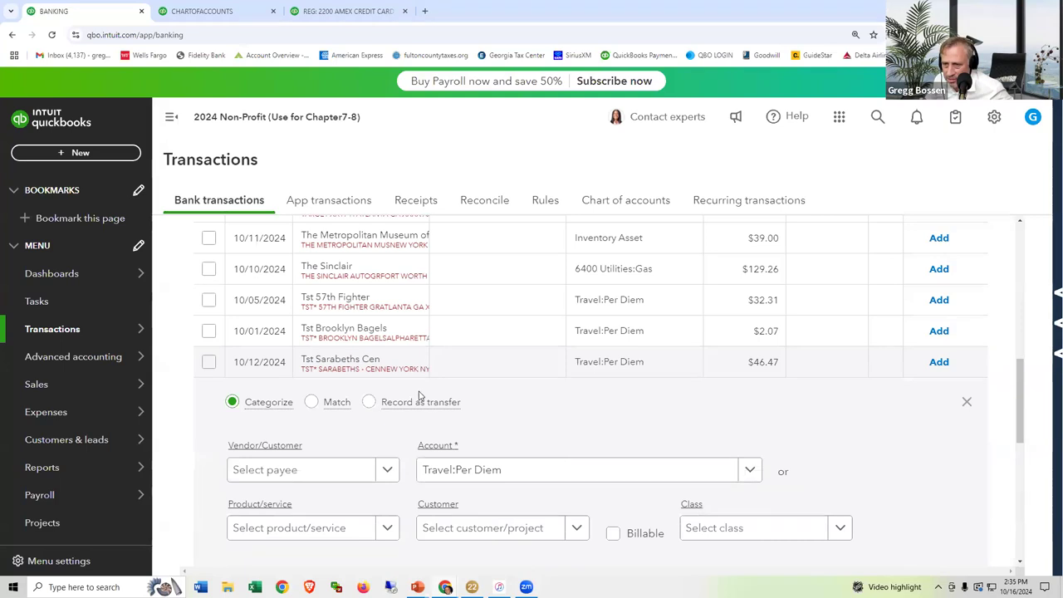
scroll(460, 460, down, 2)
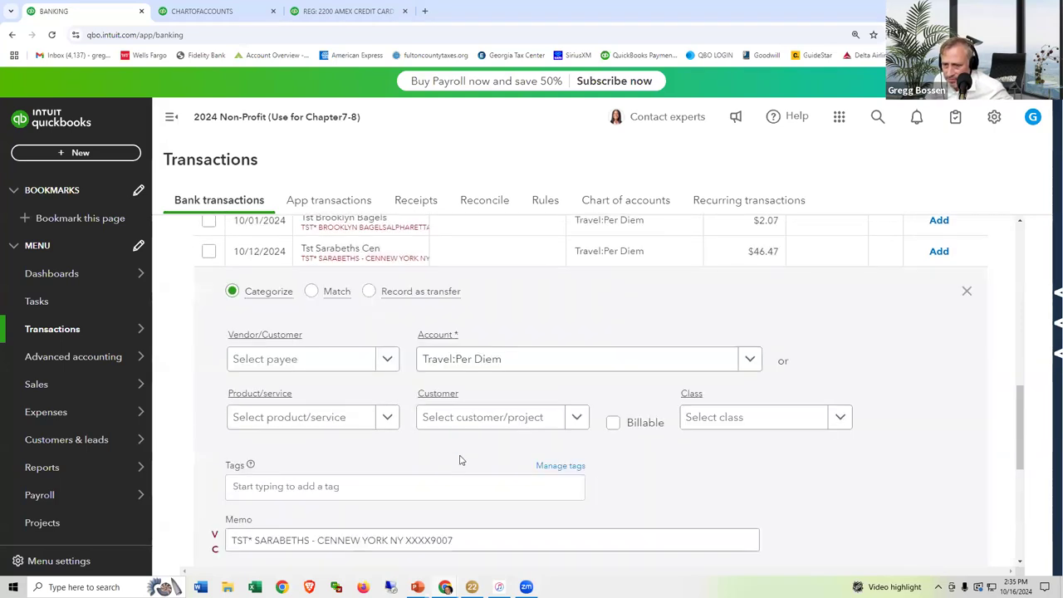
drag(310, 485, 256, 484)
key(ctrl+c)
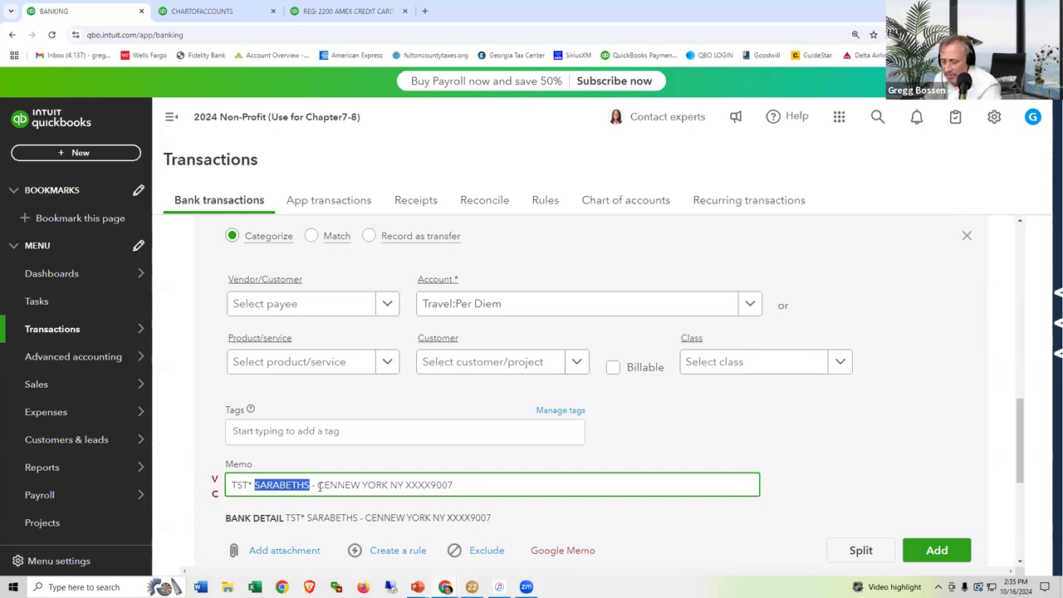
scroll(484, 441, up, 15)
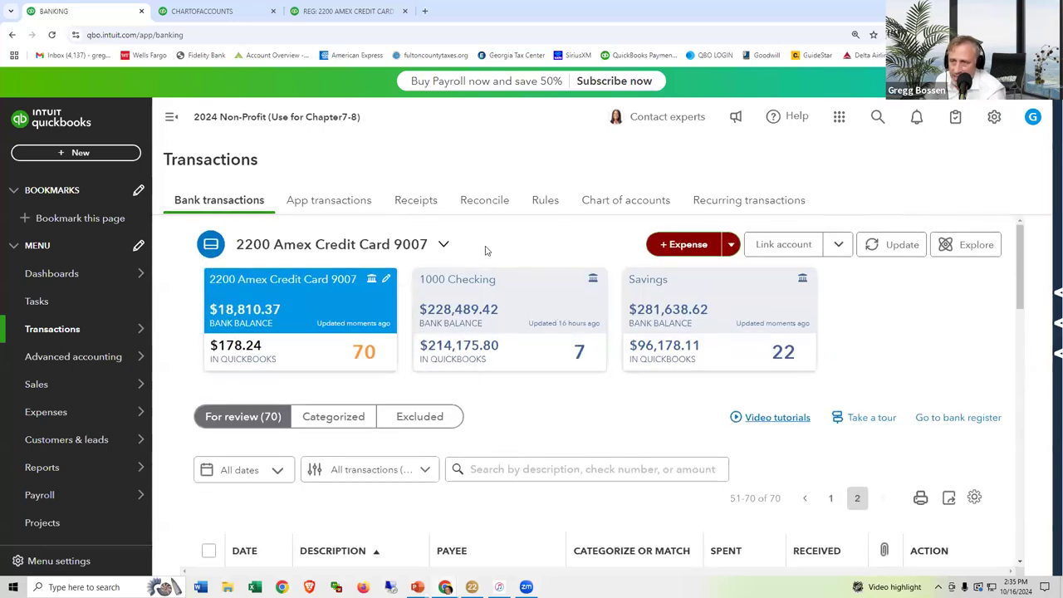
Create a bank rule named SARABETHS for descriptions containing SARABETHS, with a split added
click(544, 201)
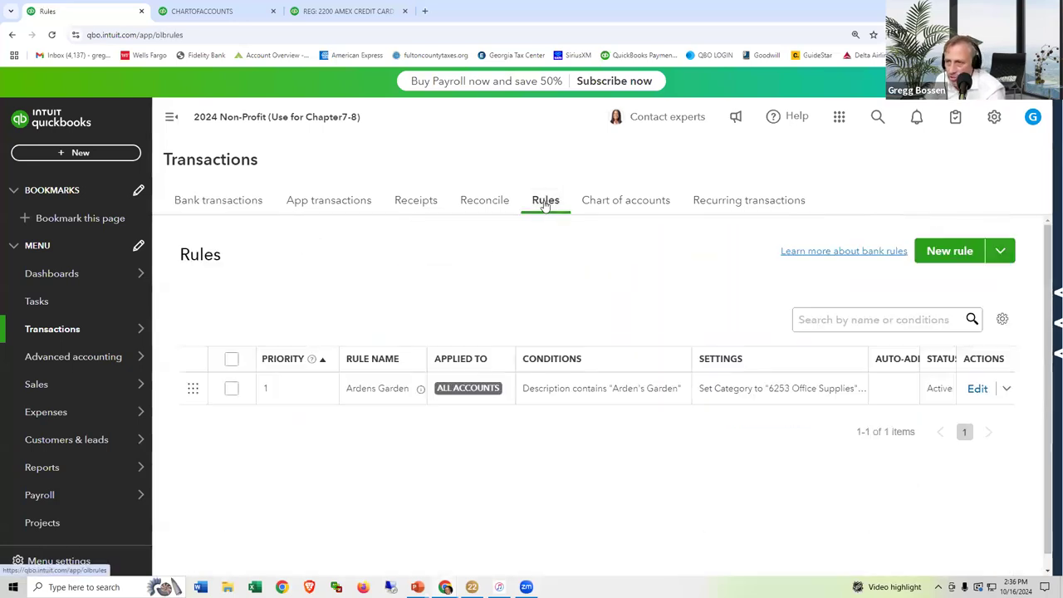
click(950, 250)
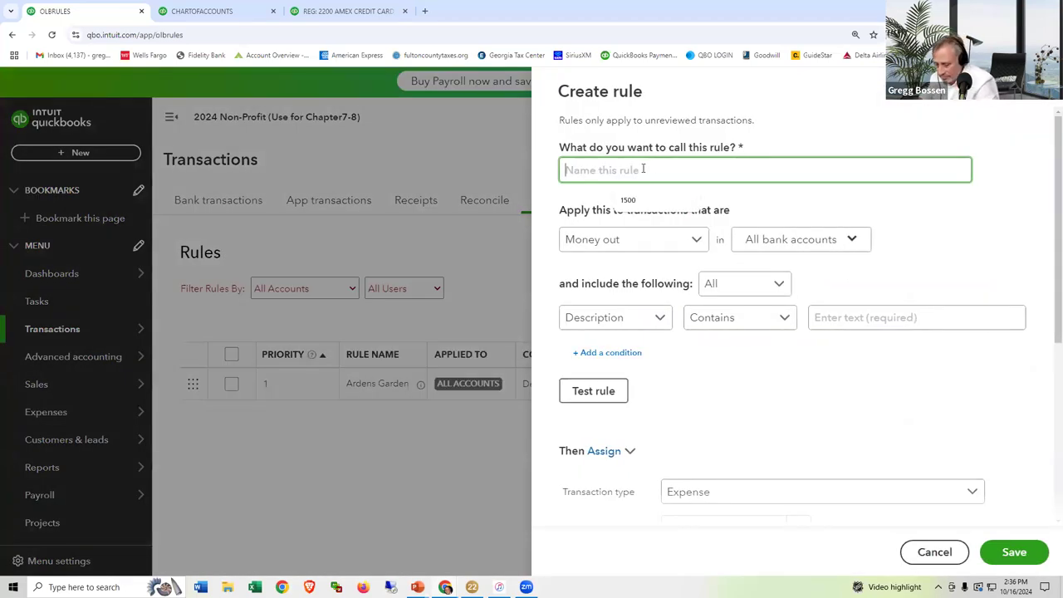
text(SARABETHS)
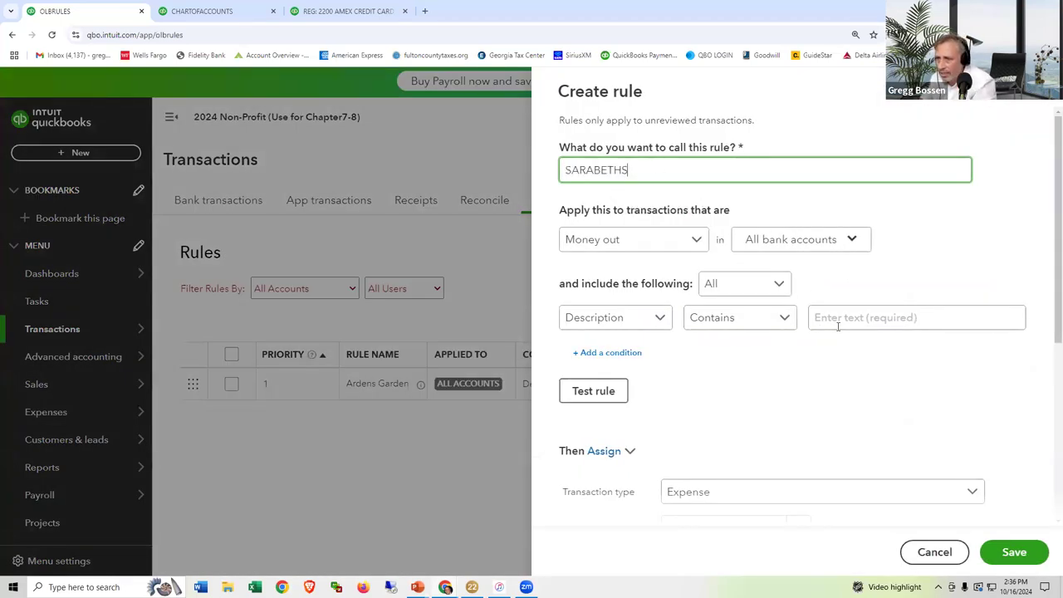
click(833, 322)
key(ctrl+v)
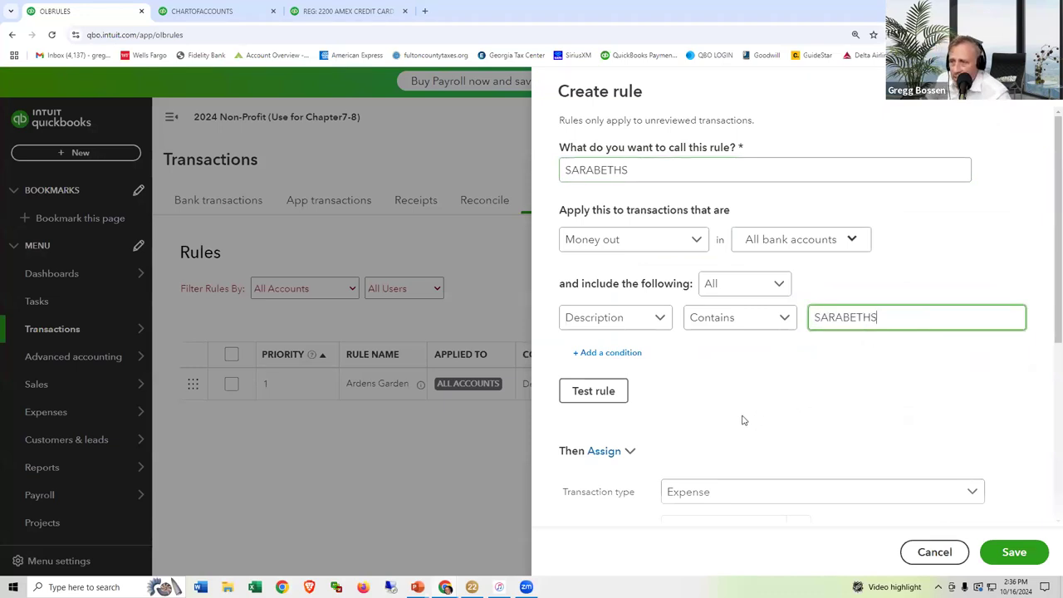
scroll(742, 414, down, 1)
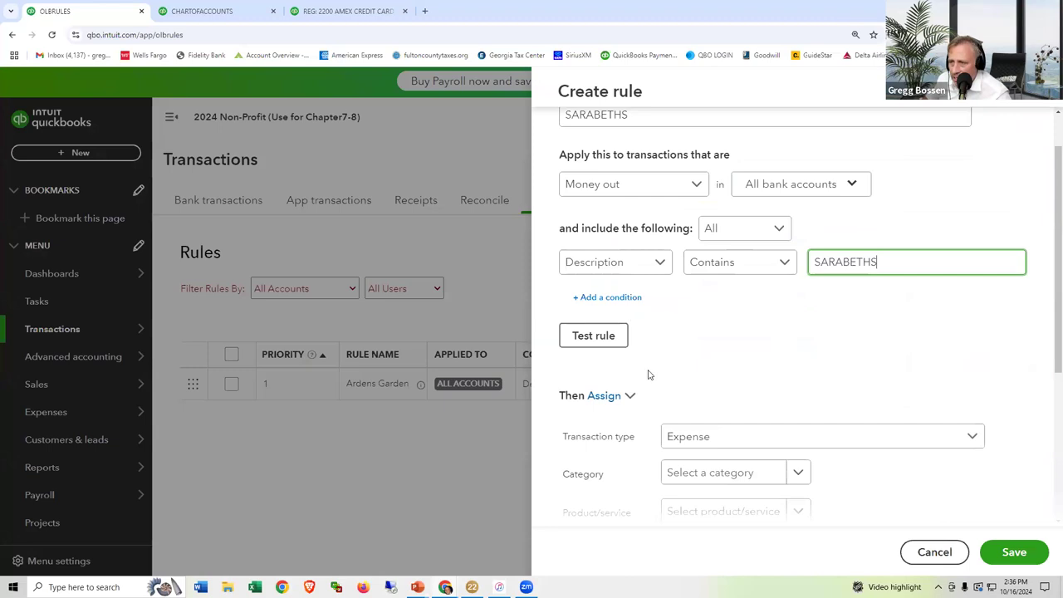
scroll(750, 328, down, 3)
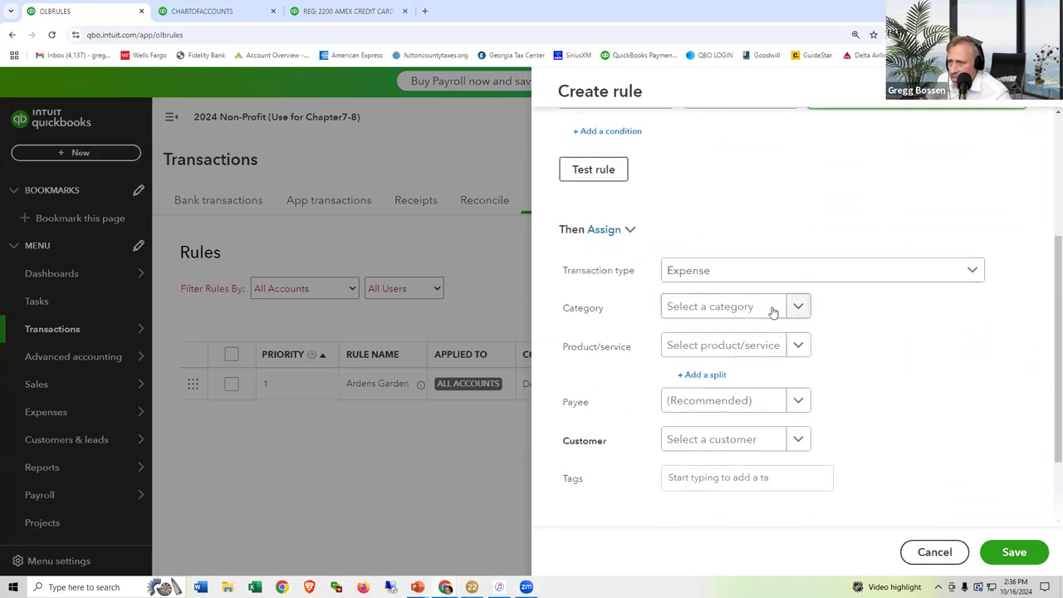
click(695, 377)
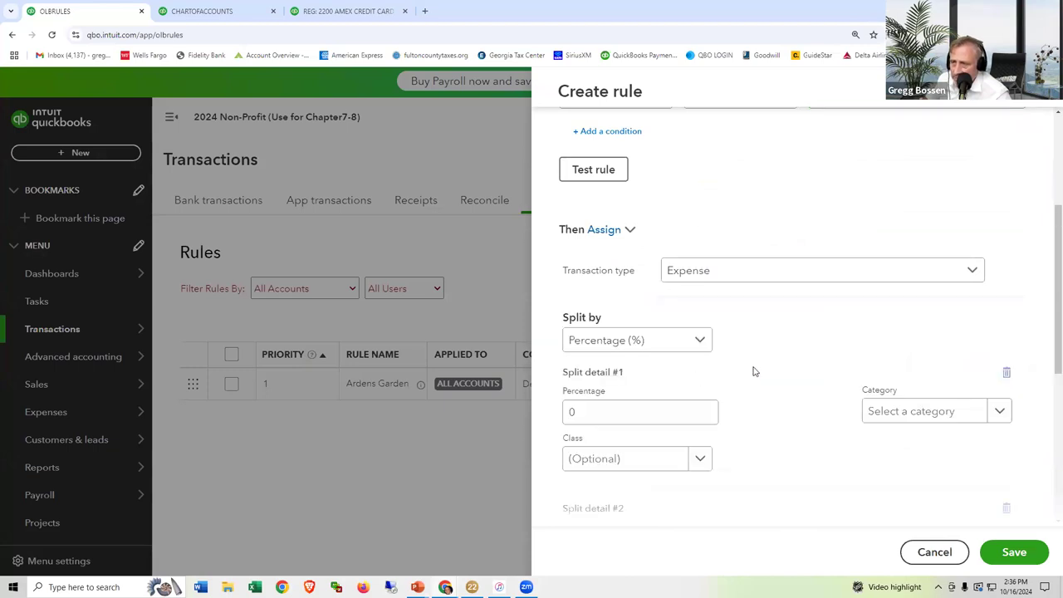
scroll(743, 365, down, 1)
Set split #1 to 25% for 6380 Travel:Local Travel, class Administrative
click(615, 363)
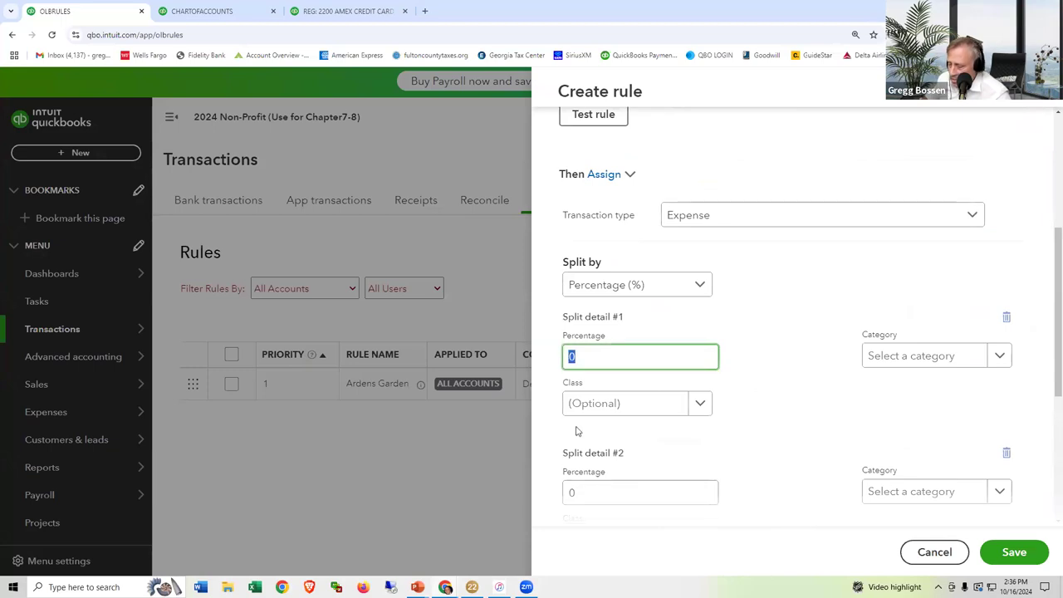
text(25)
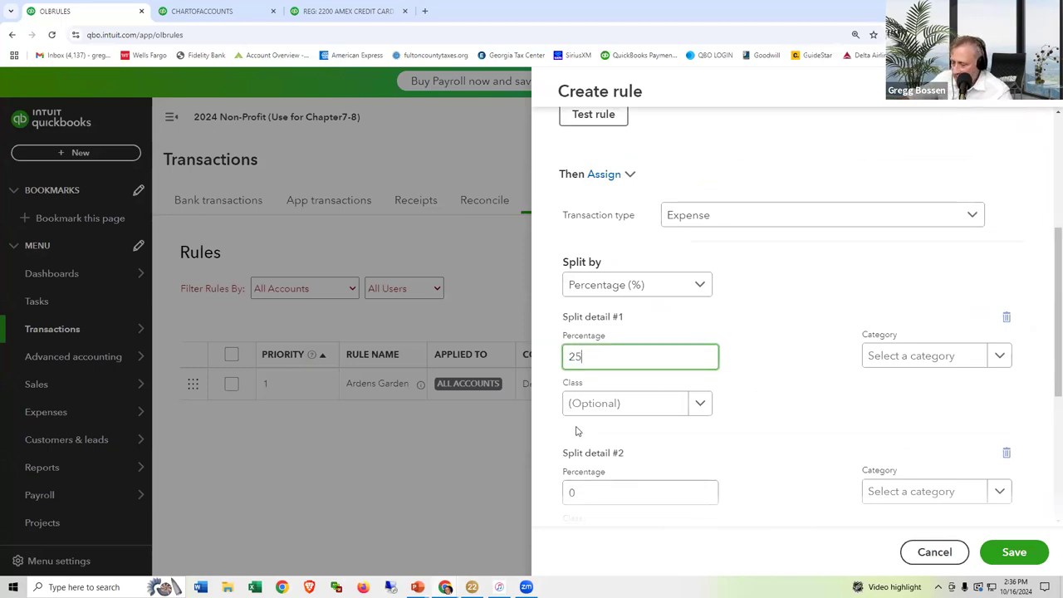
key(Tab)
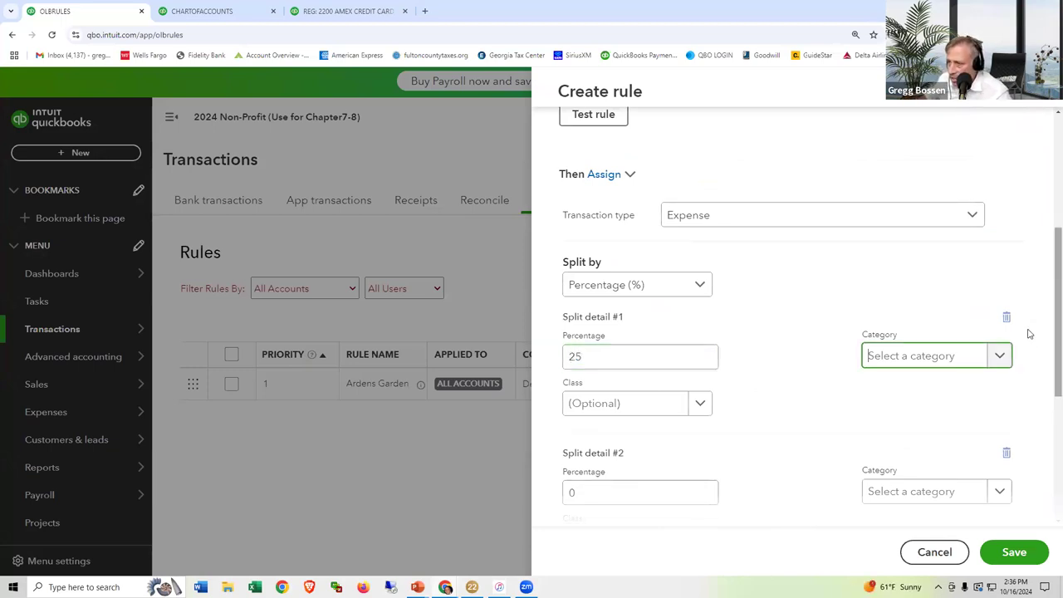
click(1001, 355)
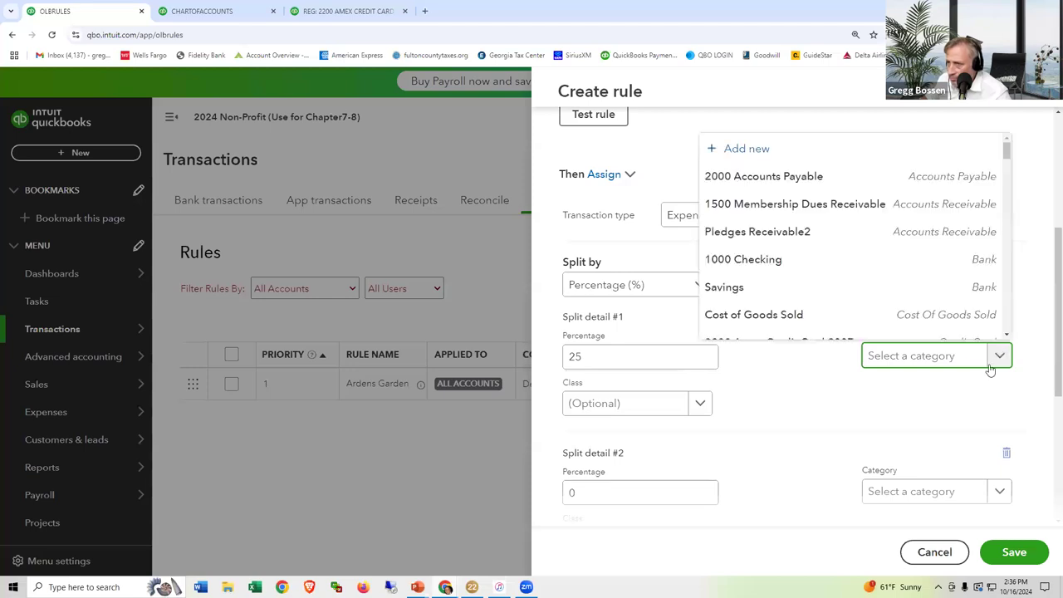
scroll(914, 237, down, 5)
scroll(914, 237, down, 10)
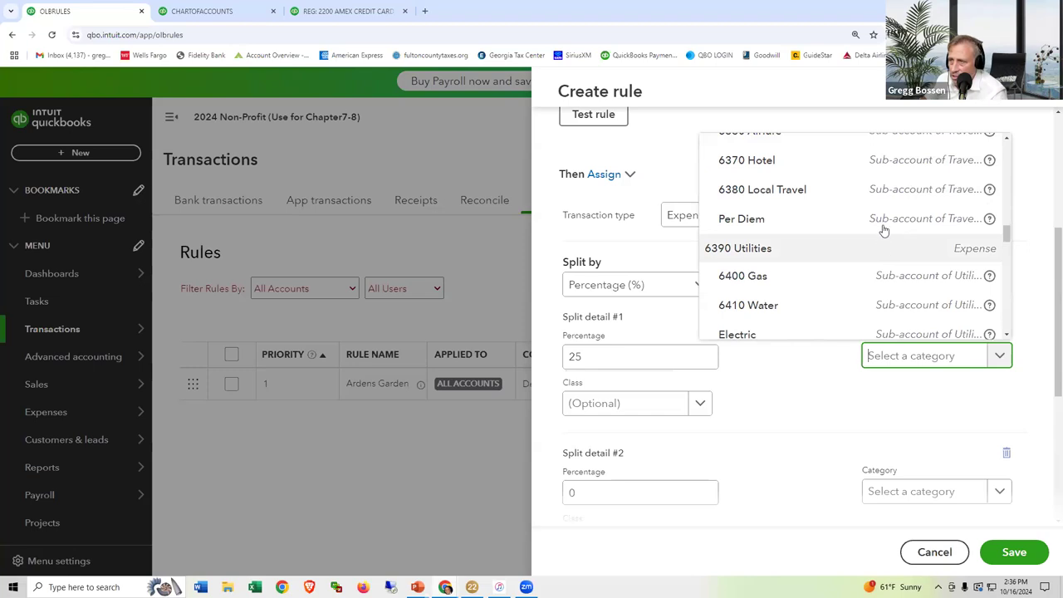
scroll(885, 246, up, 1)
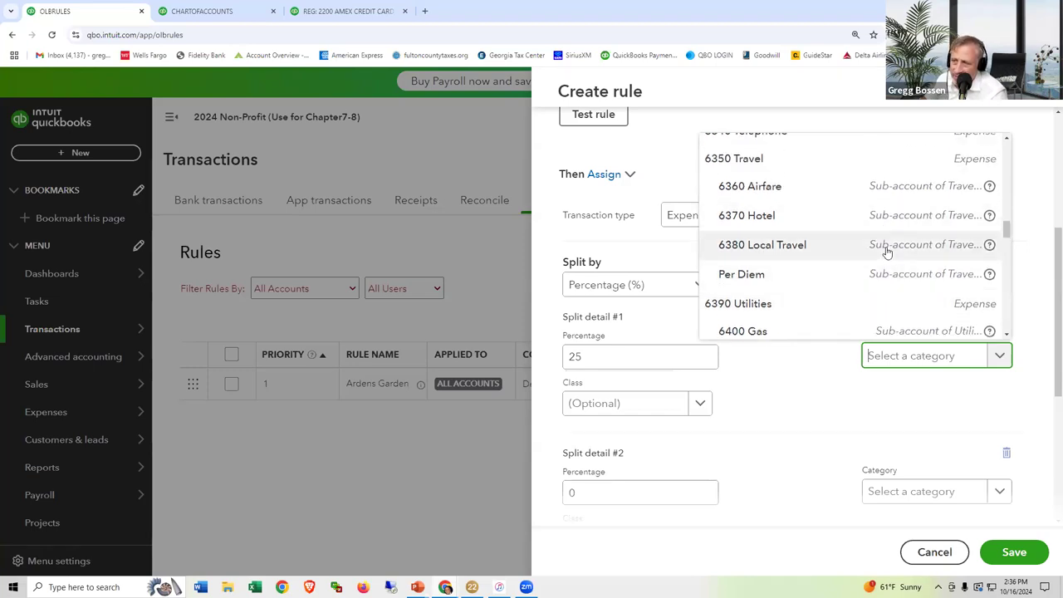
click(885, 249)
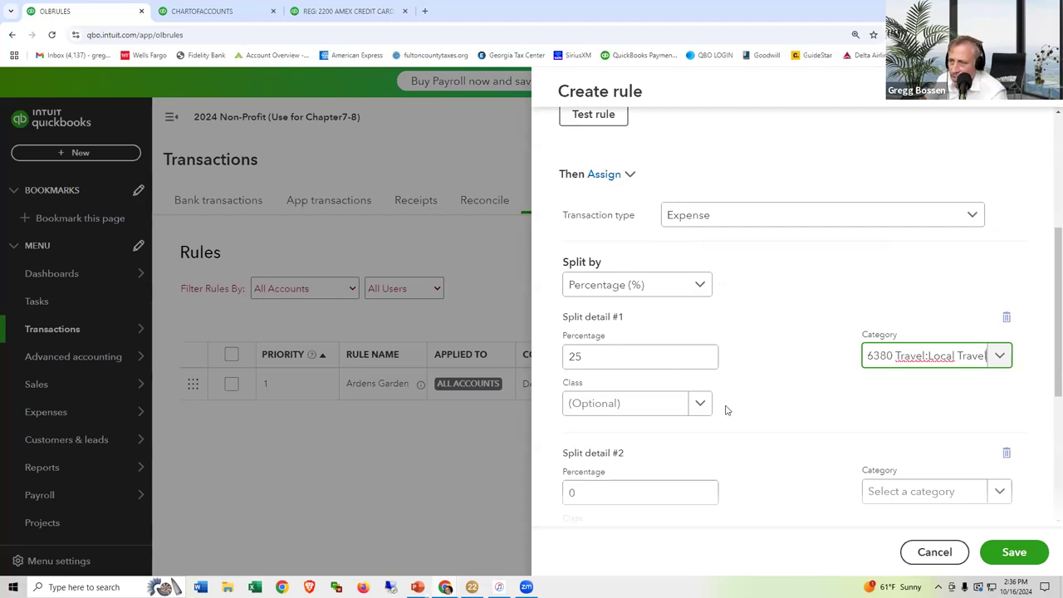
click(701, 403)
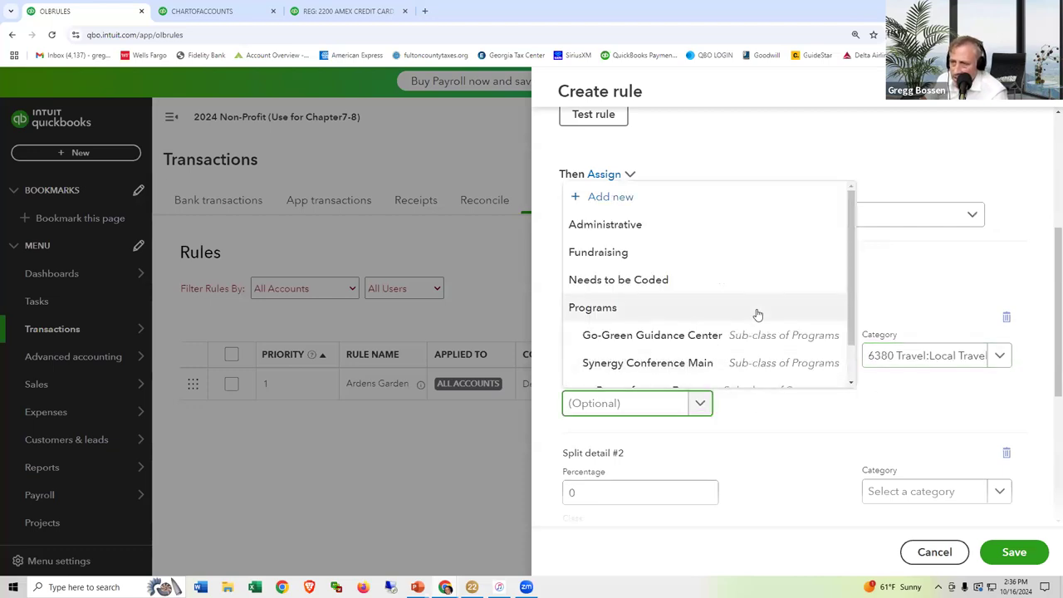
scroll(757, 314, down, 1)
scroll(755, 310, up, 1)
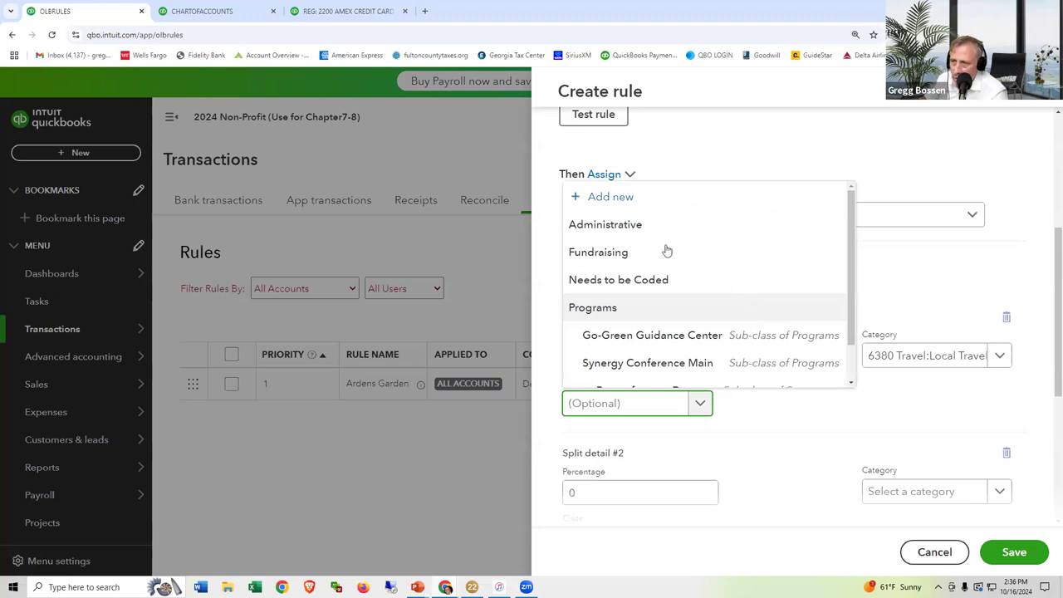
click(634, 226)
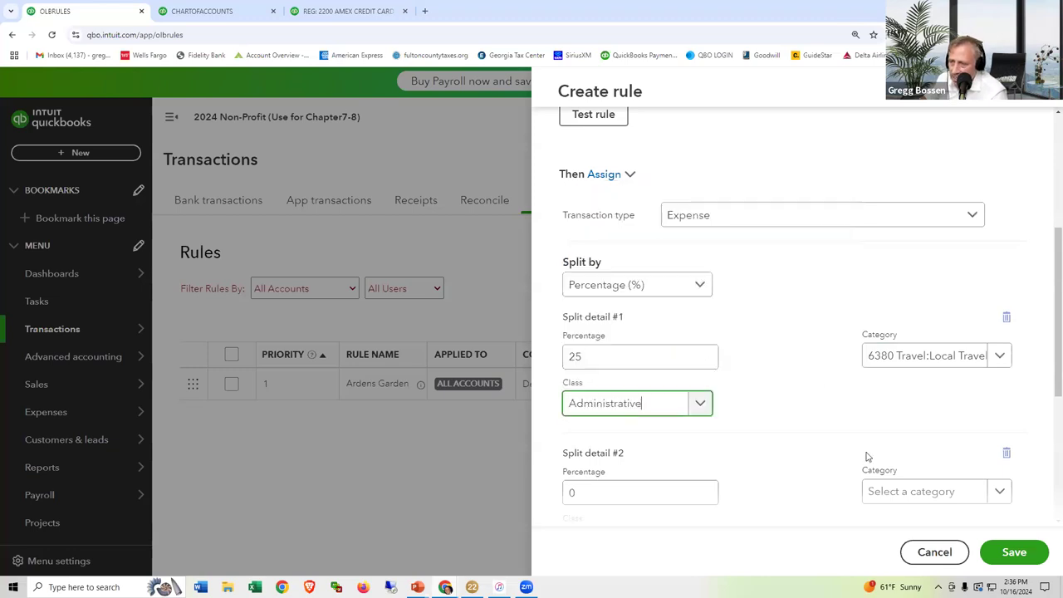
Set split #2 to 70% for 6380 Travel:Local Travel, class Fundraising
scroll(831, 446, down, 2)
click(579, 326)
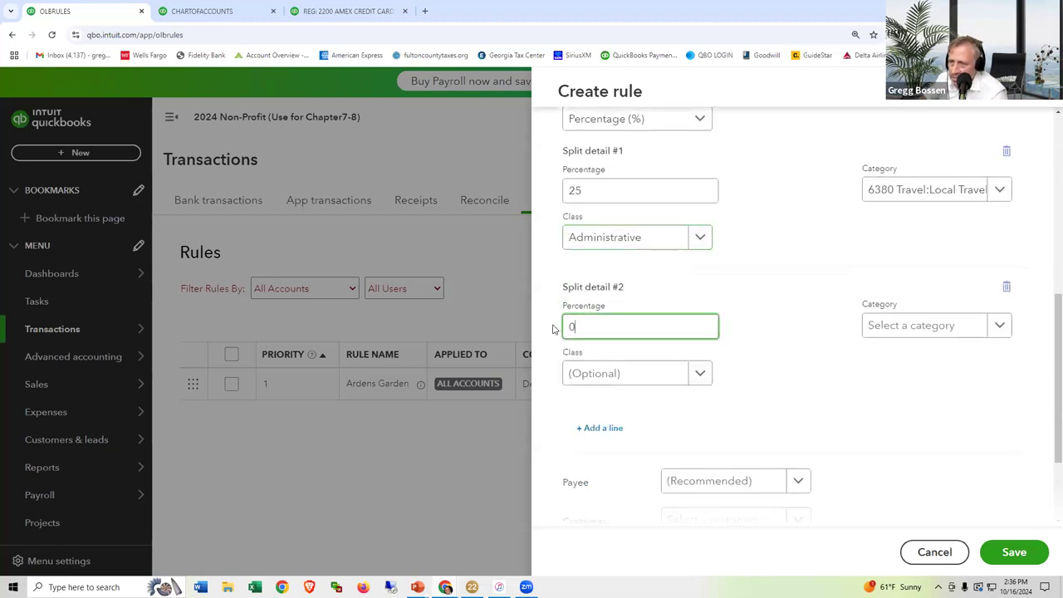
text(70)
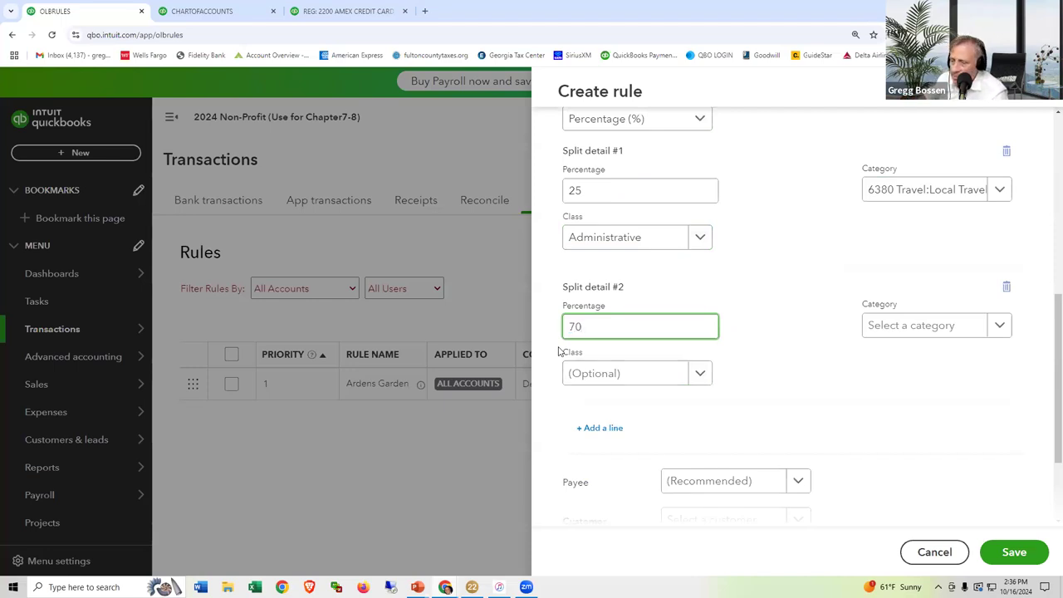
click(975, 333)
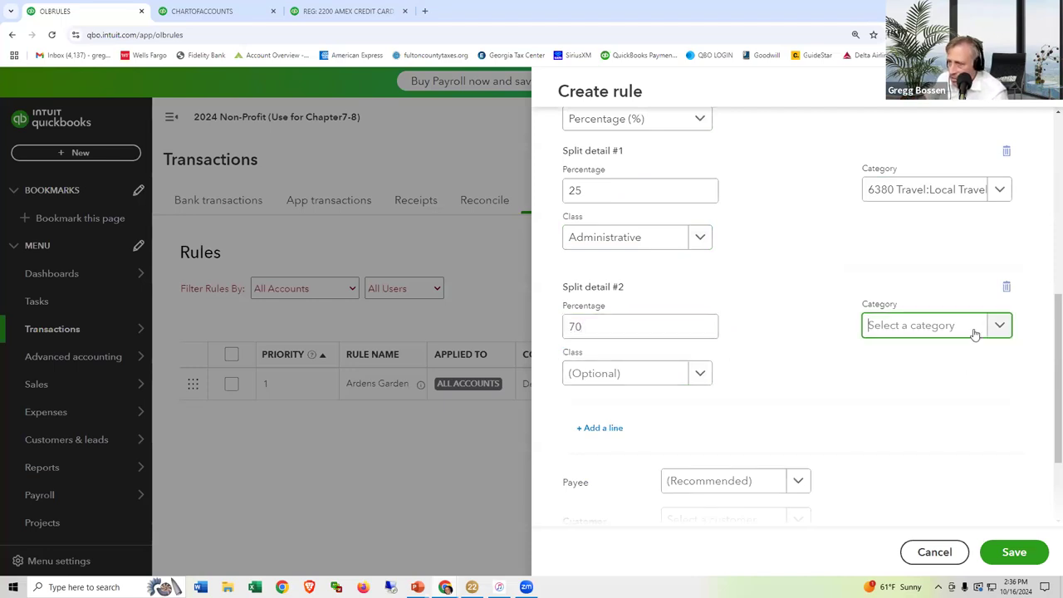
text(6380)
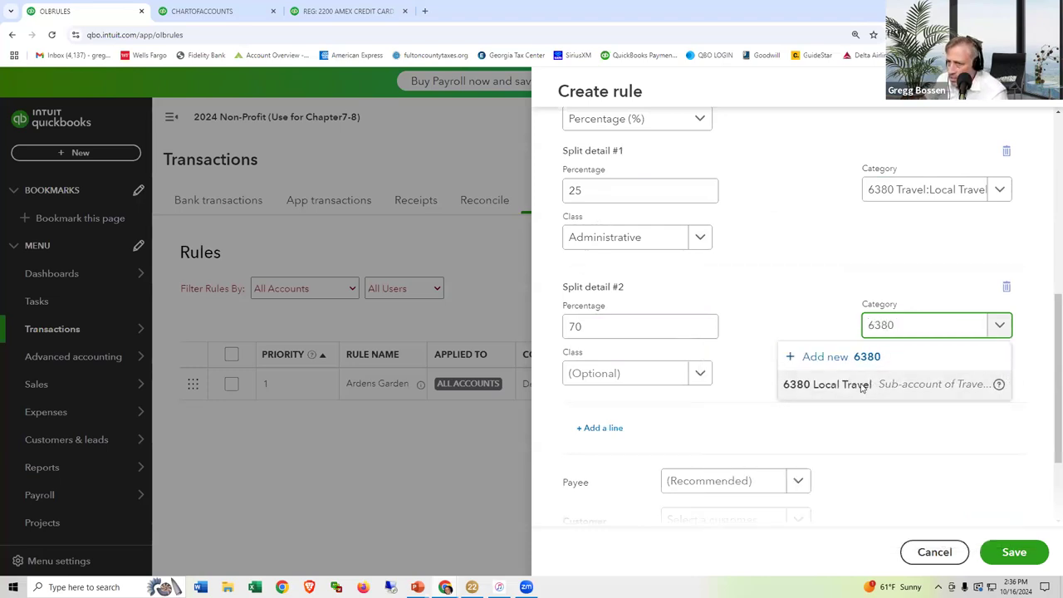
click(864, 387)
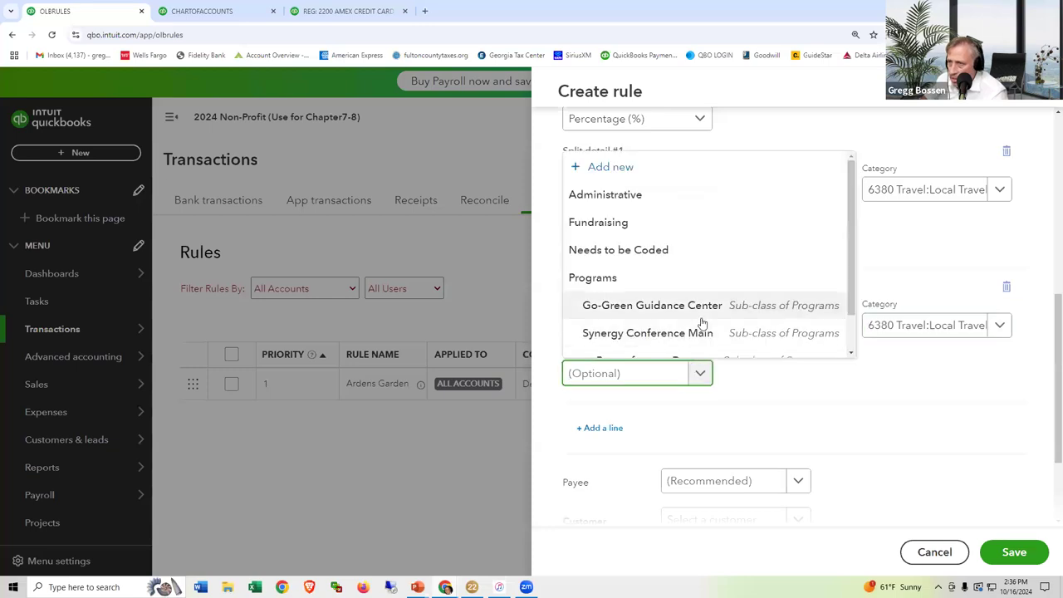
scroll(703, 323, down, 1)
click(615, 179)
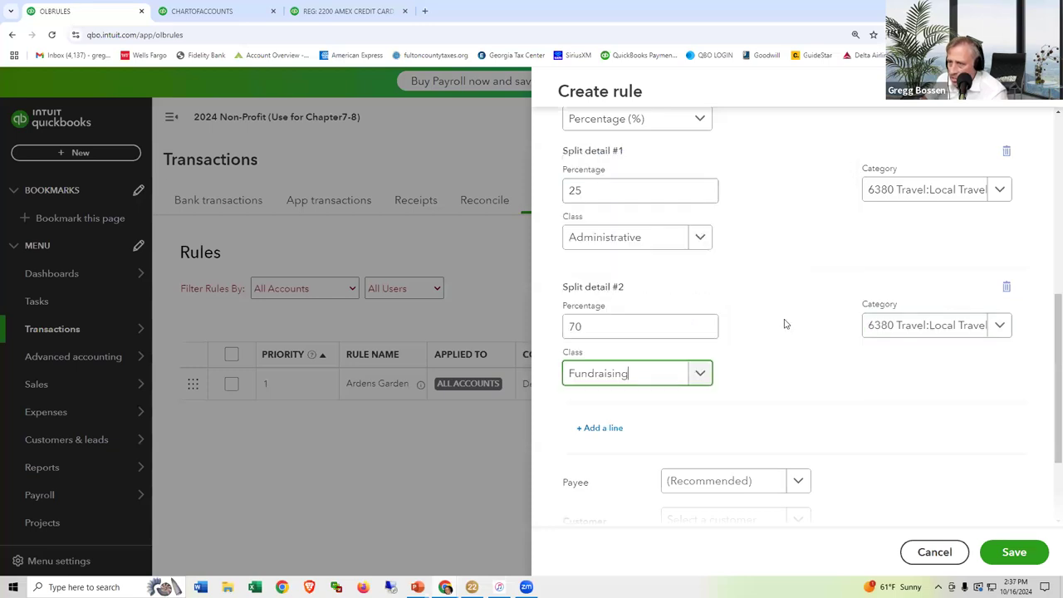
scroll(802, 404, down, 1)
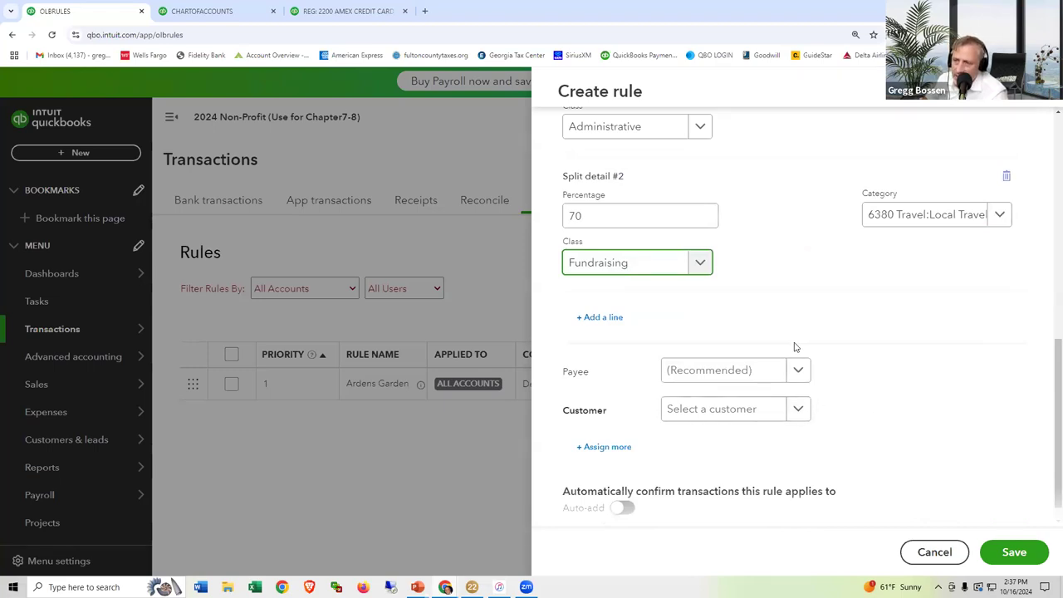
Set the rule's payee to SARABETHS, adding it as a new vendor
click(766, 373)
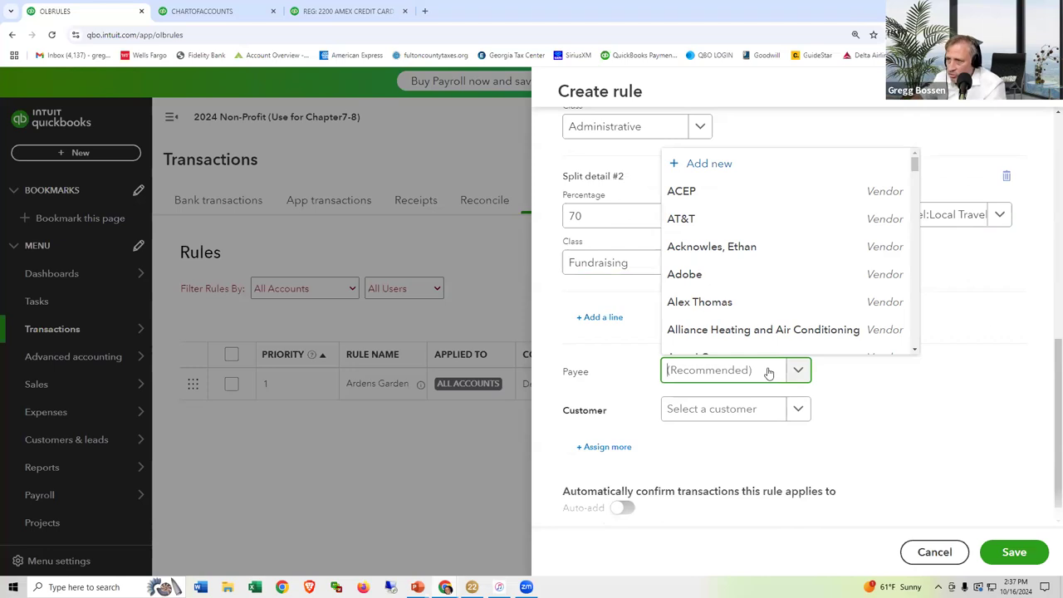
text(SARABETHS)
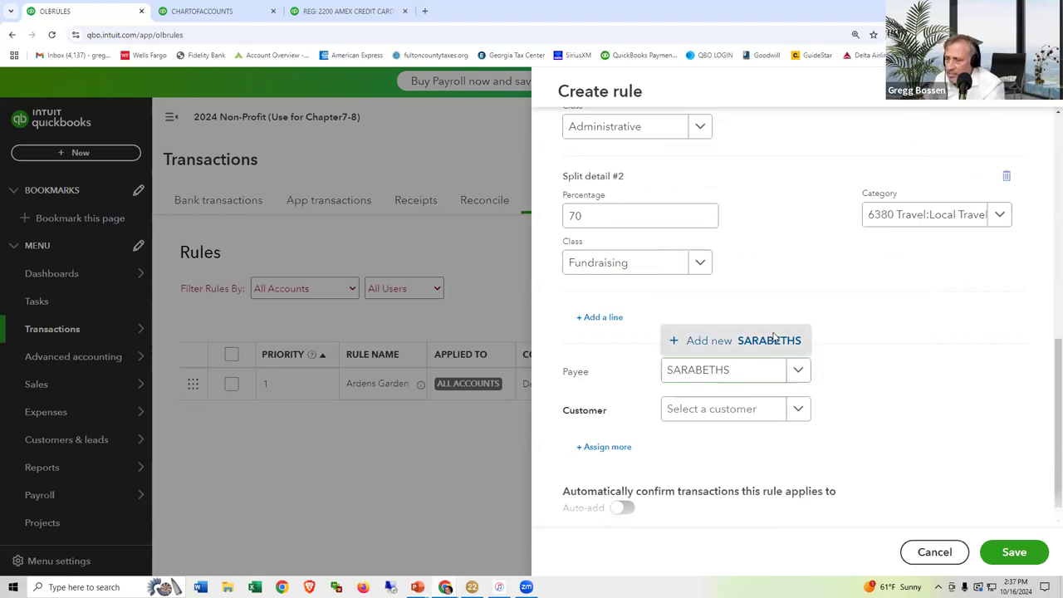
click(765, 340)
click(1007, 555)
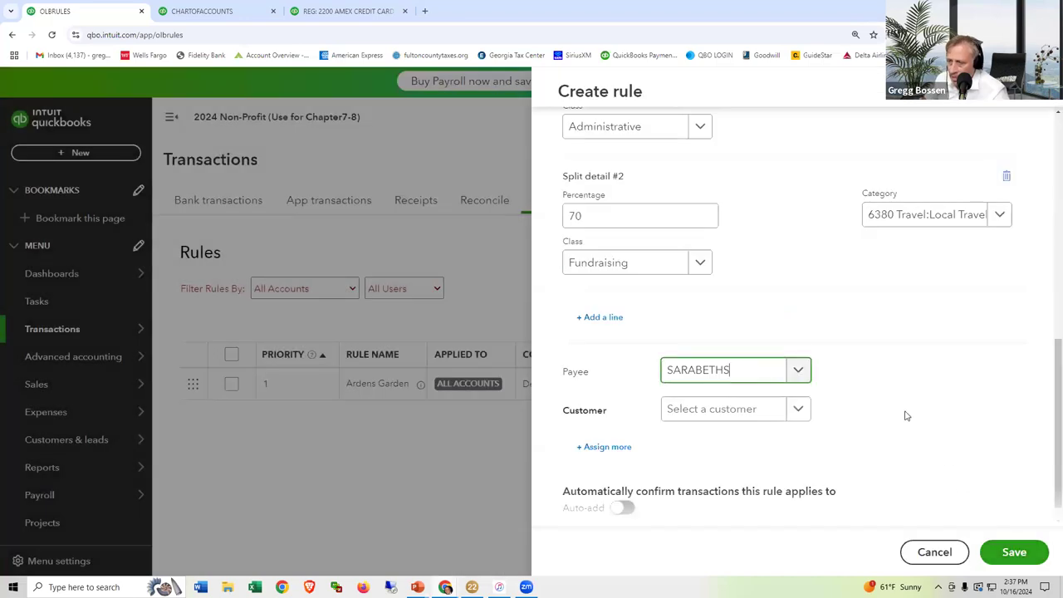
Save the SARABETHS rule after changing split #2 from 70% to 75%
click(1032, 552)
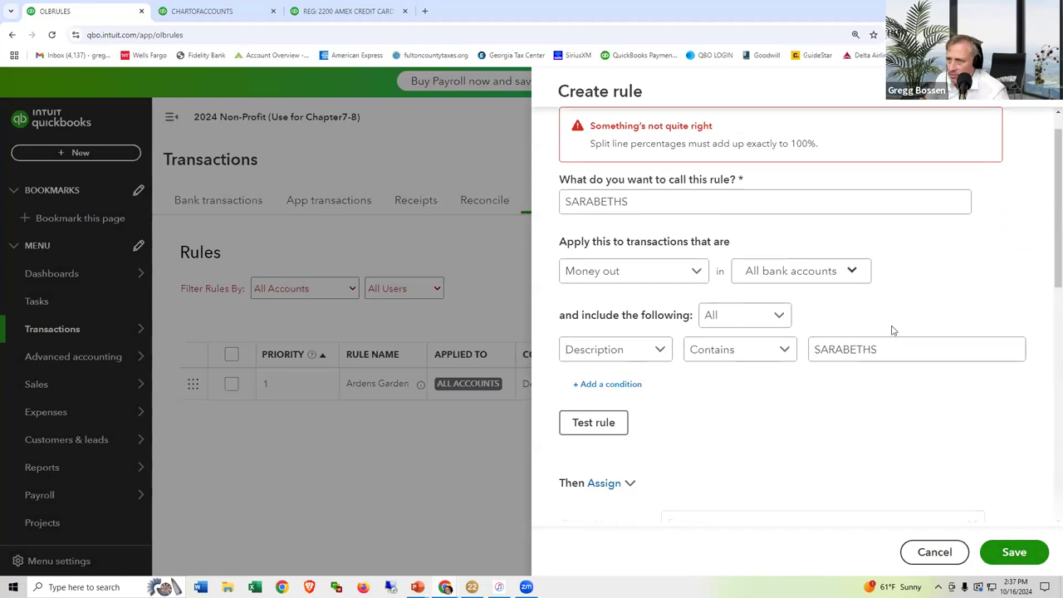
scroll(704, 251, down, 8)
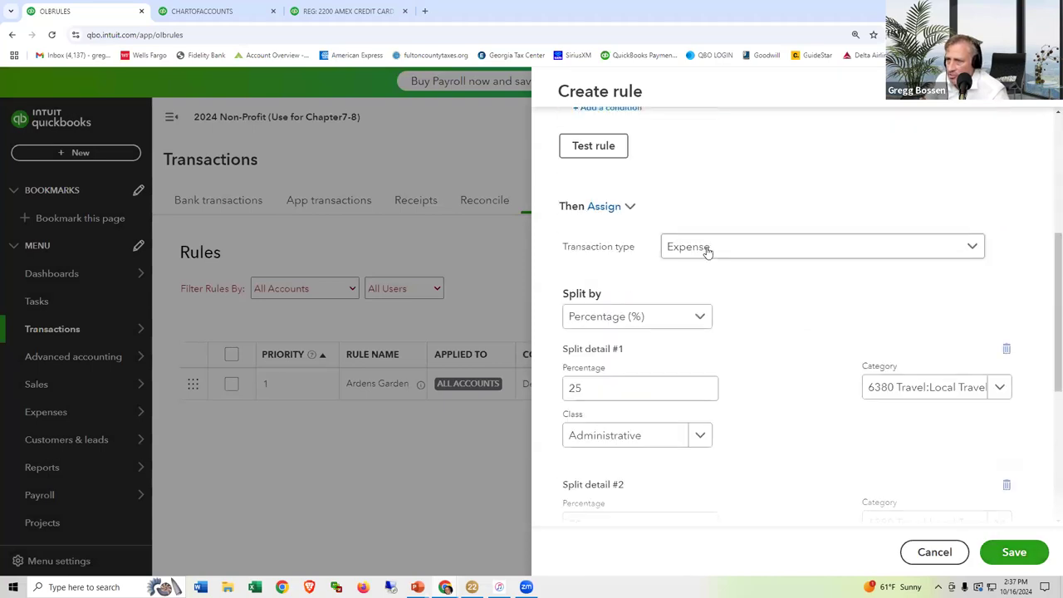
click(594, 360)
drag(575, 359, 592, 393)
text(5)
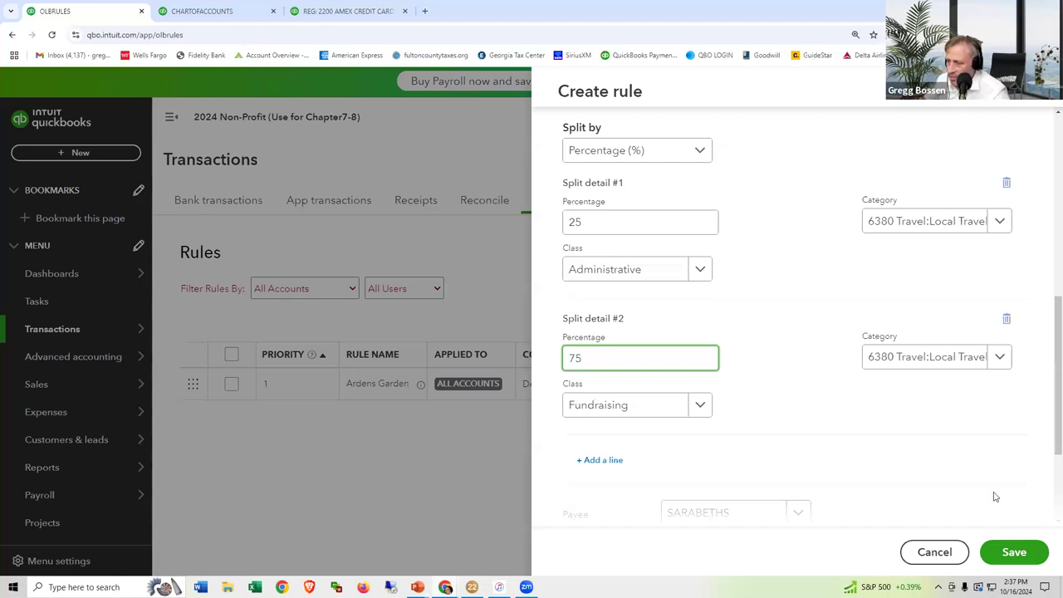
click(1008, 552)
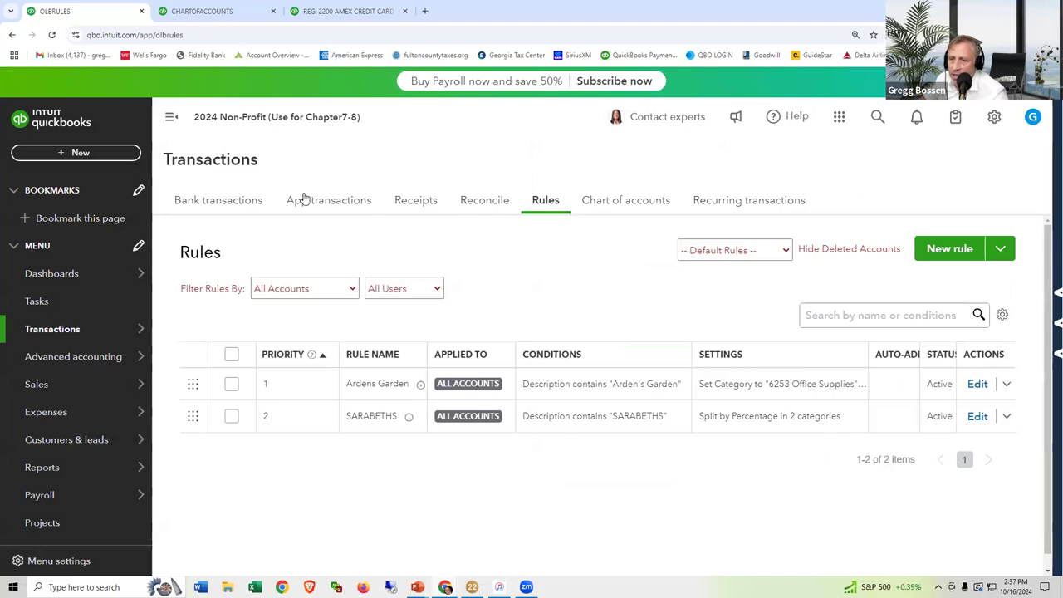
Filter the Amex bank feed to Recognized and accept all four recognized transactions
click(218, 200)
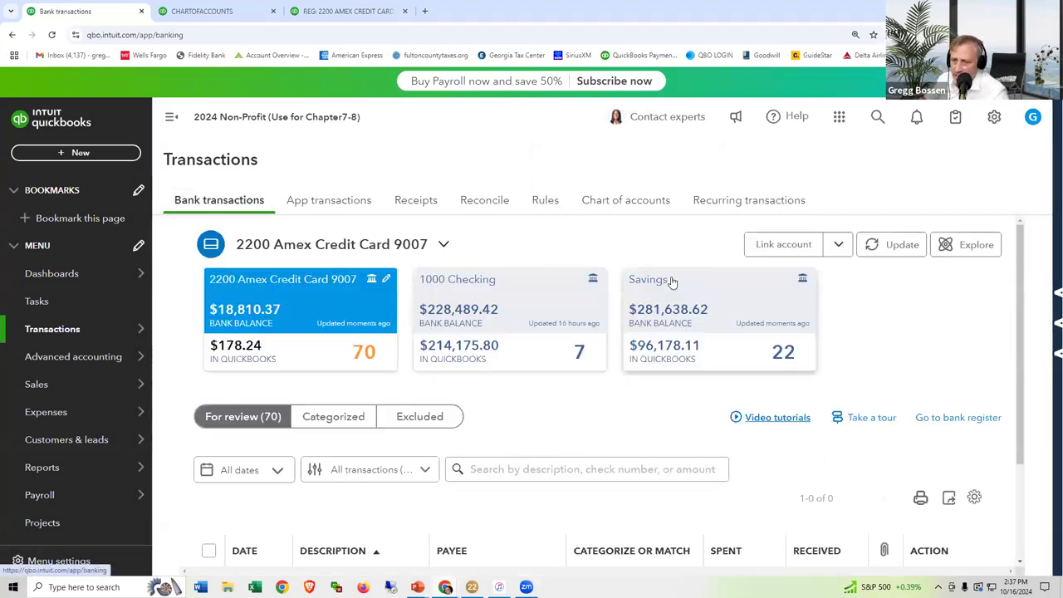
scroll(463, 379, down, 5)
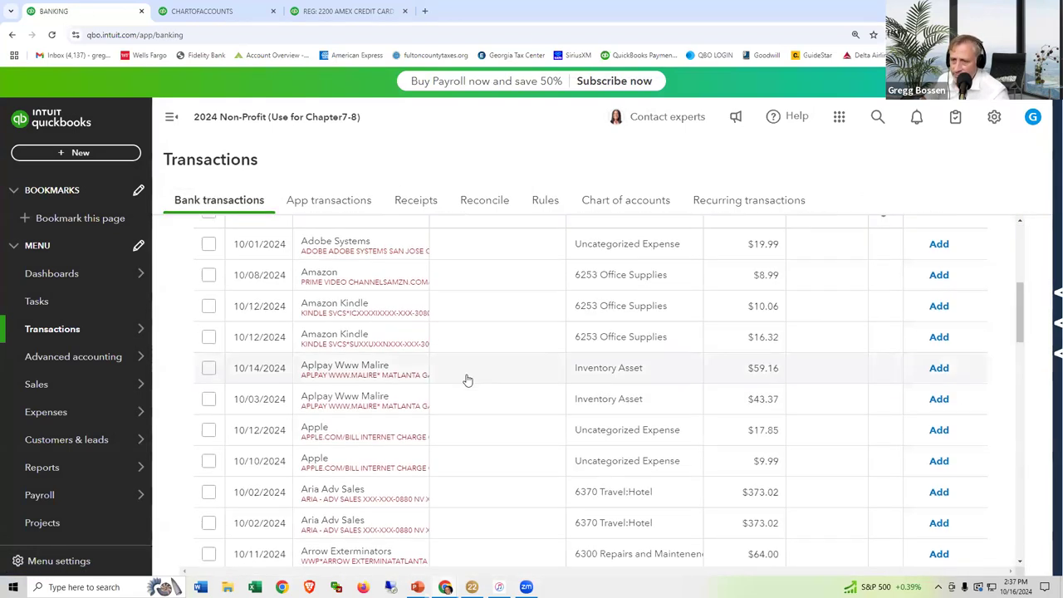
scroll(474, 378, up, 5)
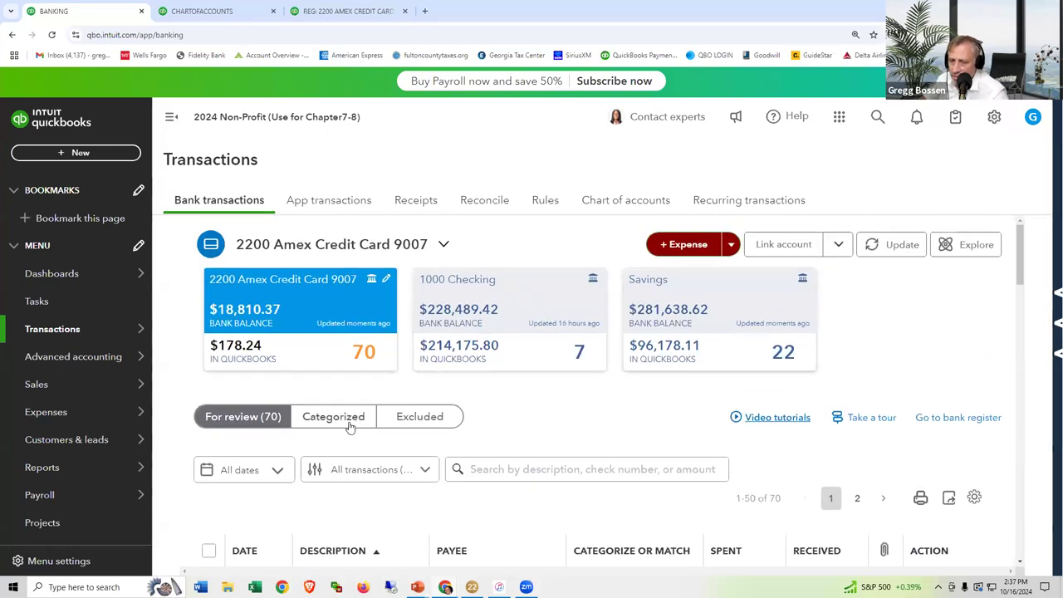
click(397, 469)
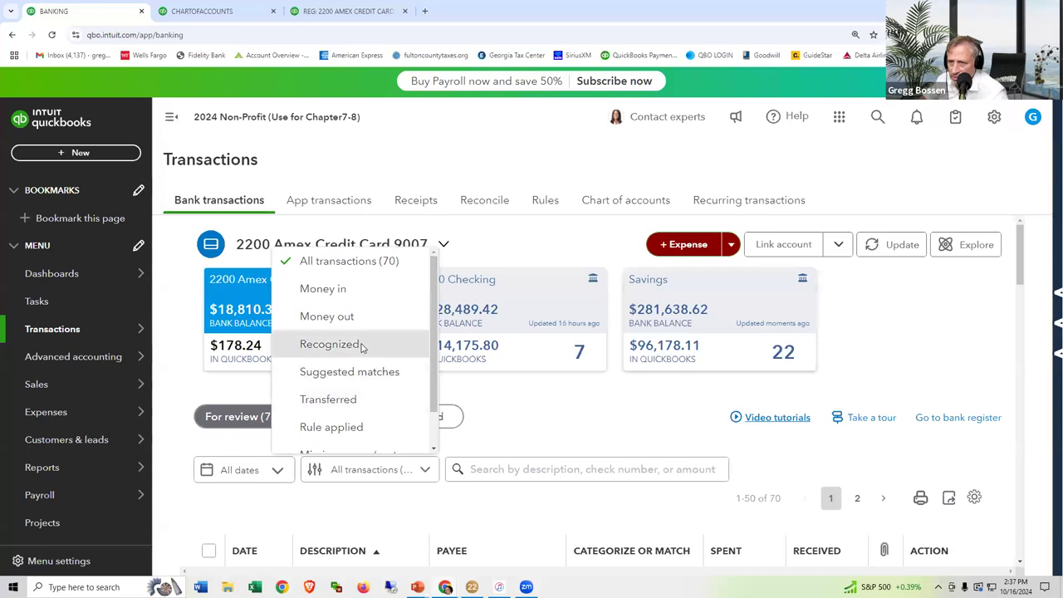
click(330, 344)
scroll(619, 388, down, 2)
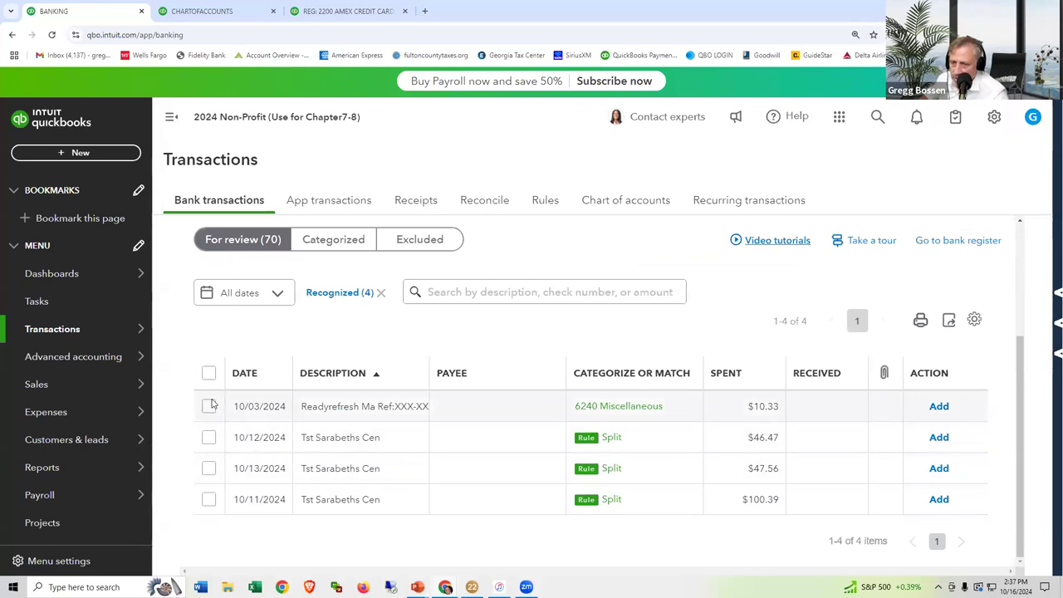
click(209, 373)
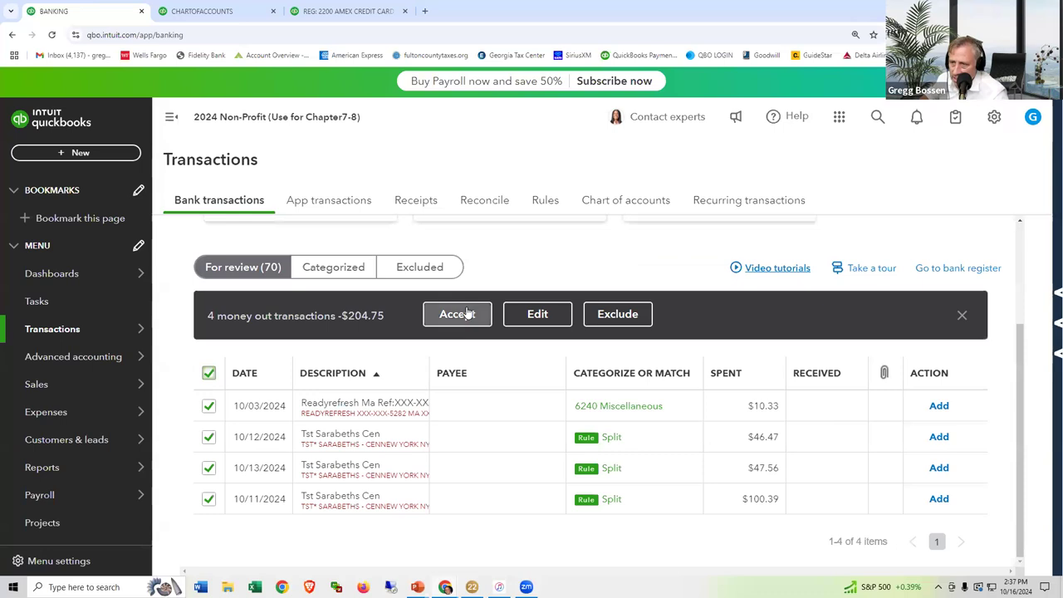
click(463, 315)
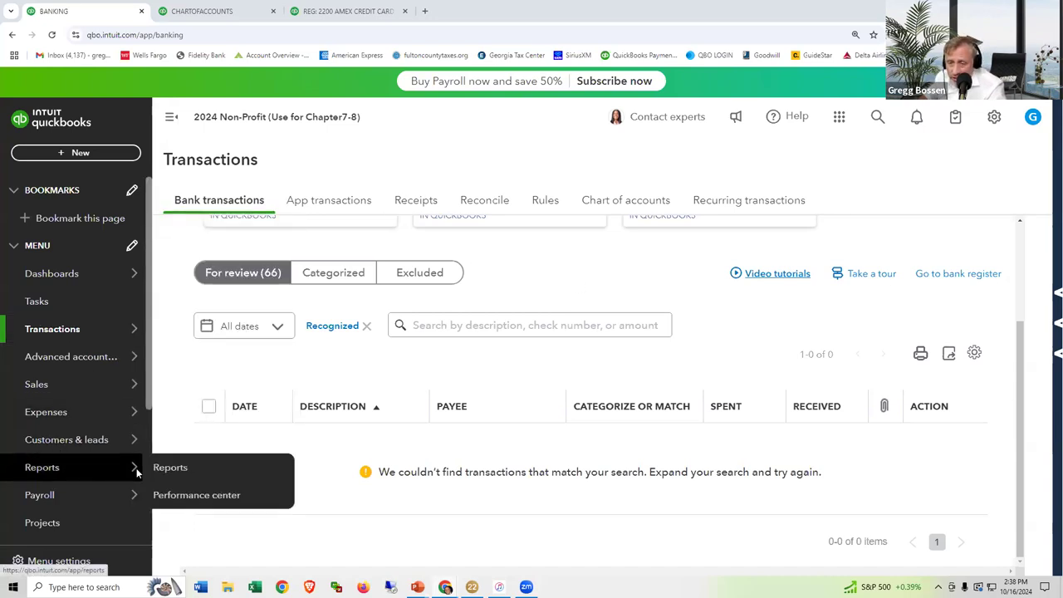
Open the Balance Sheet and check 2200 Amex Credit Card 9007 shows $382.99
click(167, 468)
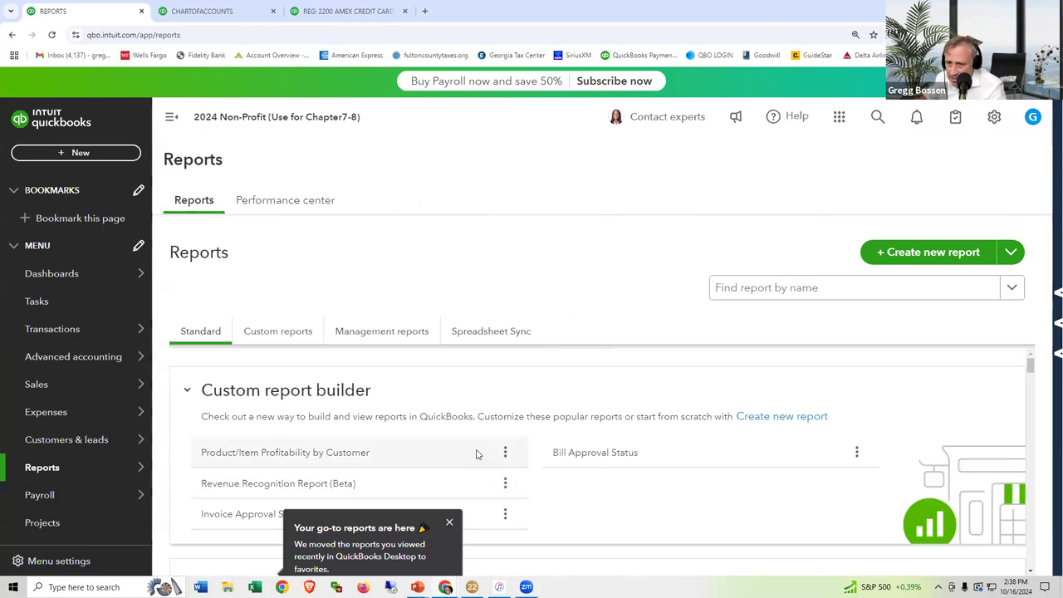
scroll(477, 451, down, 5)
click(208, 375)
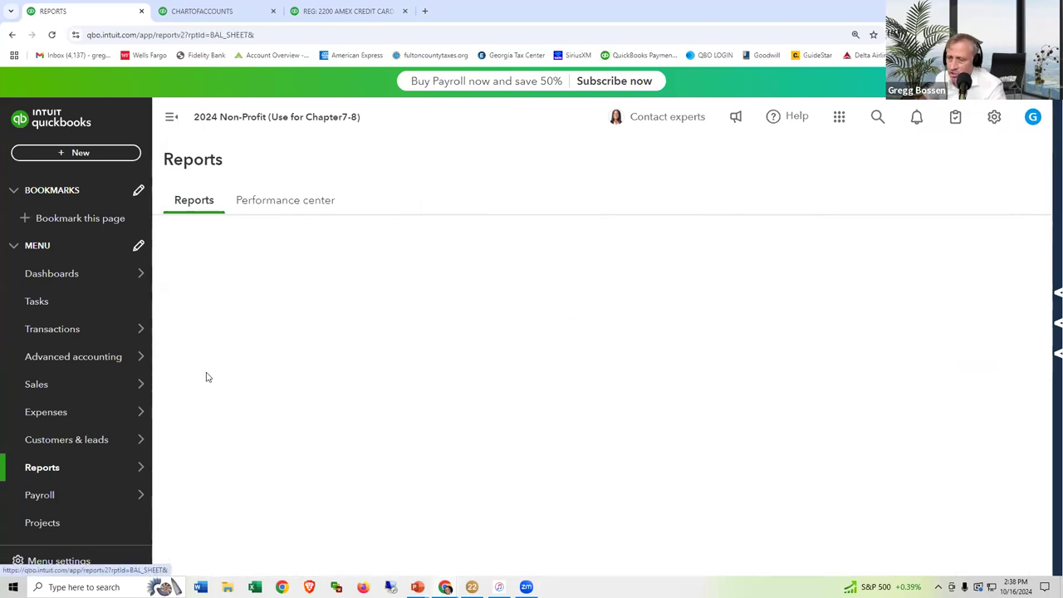
scroll(418, 341, down, 8)
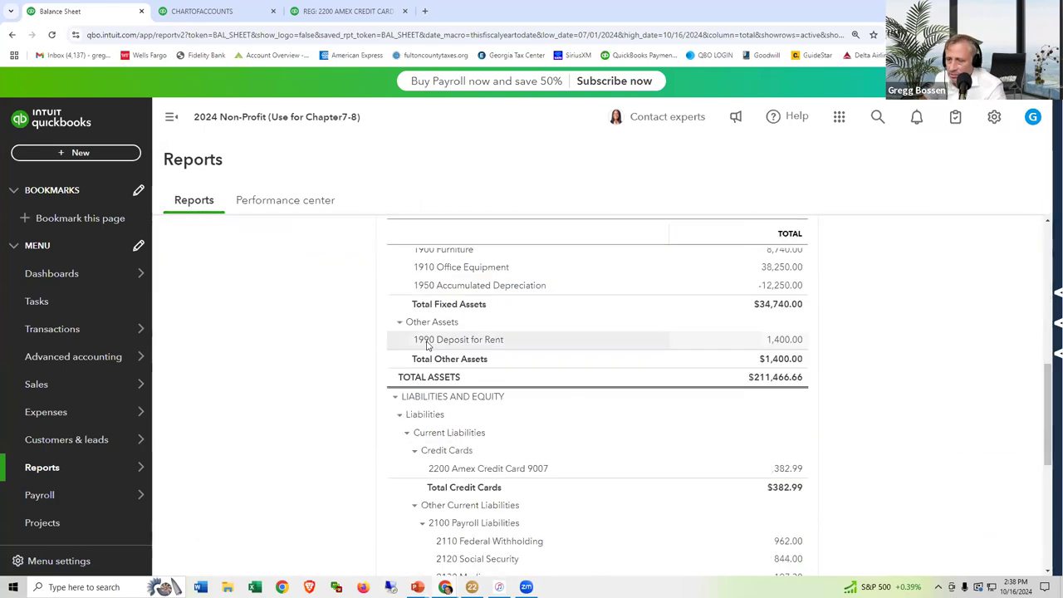
scroll(424, 341, down, 3)
scroll(432, 380, up, 2)
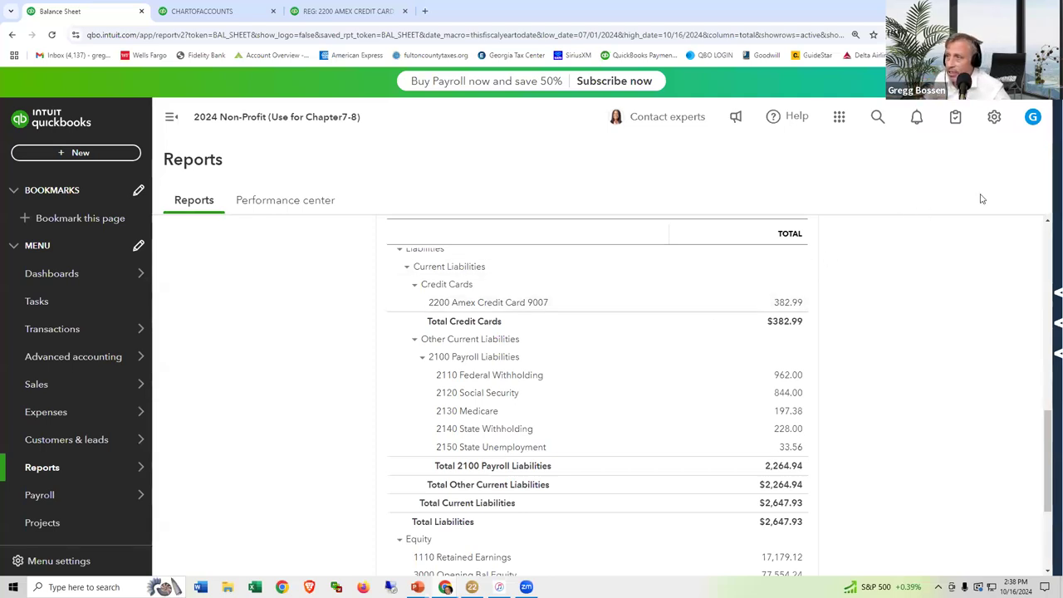
click(995, 117)
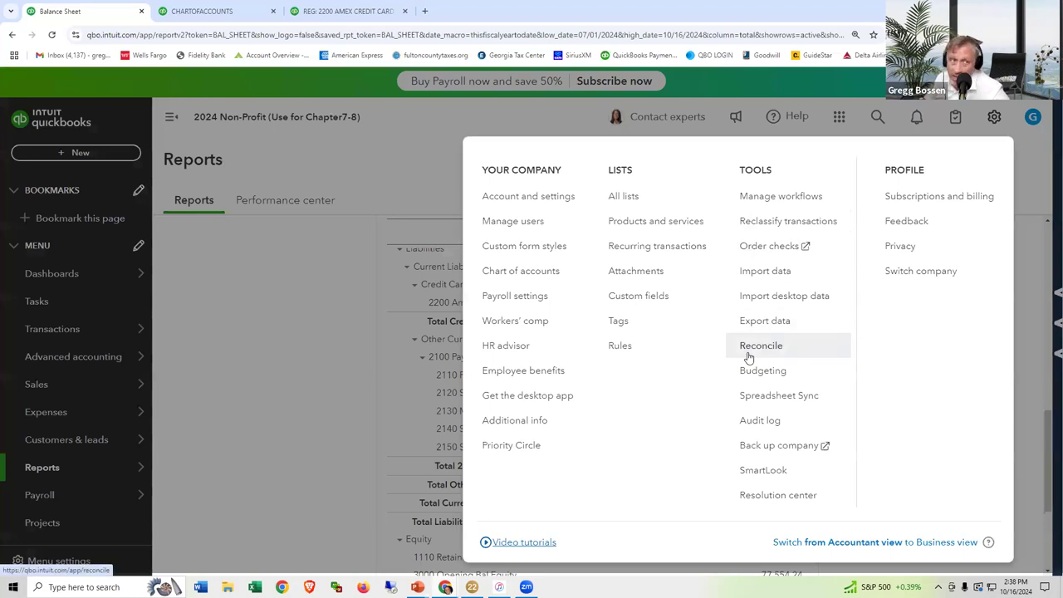
Go to Reconcile from the gear menu and get past the introduction dialog
click(438, 162)
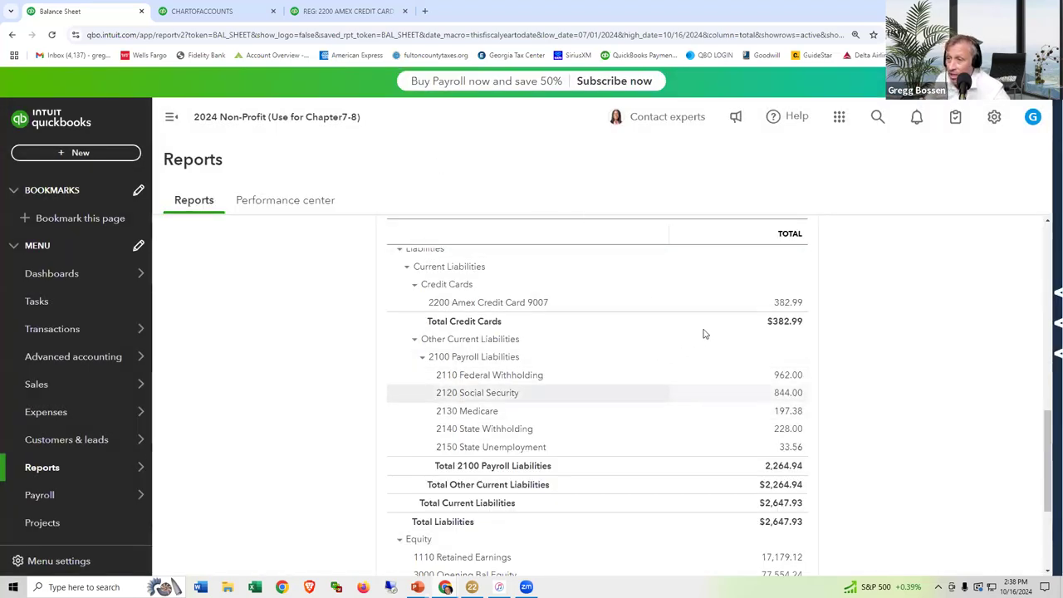
click(995, 120)
click(750, 348)
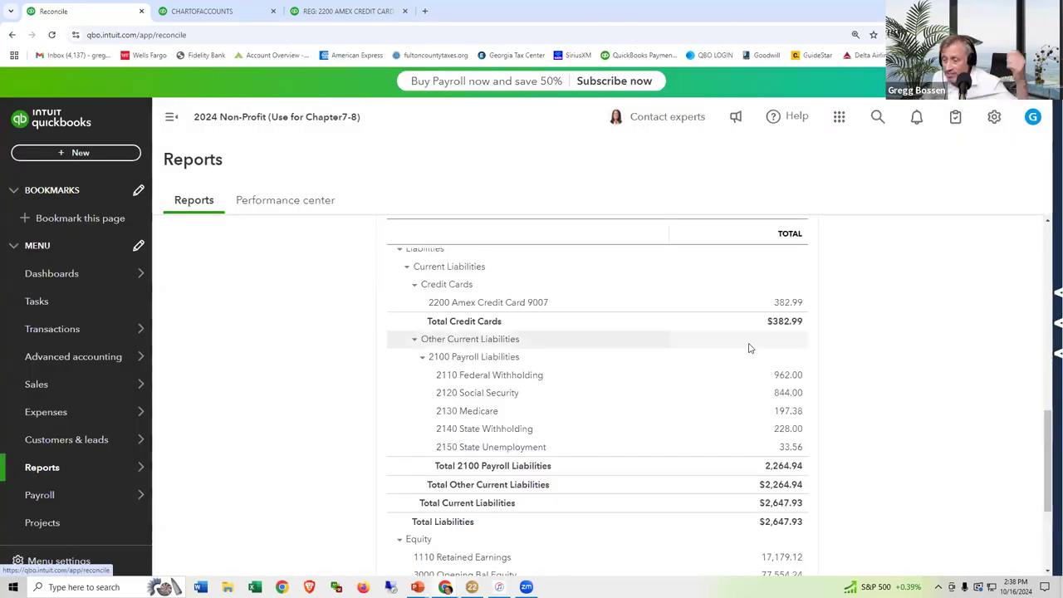
click(216, 501)
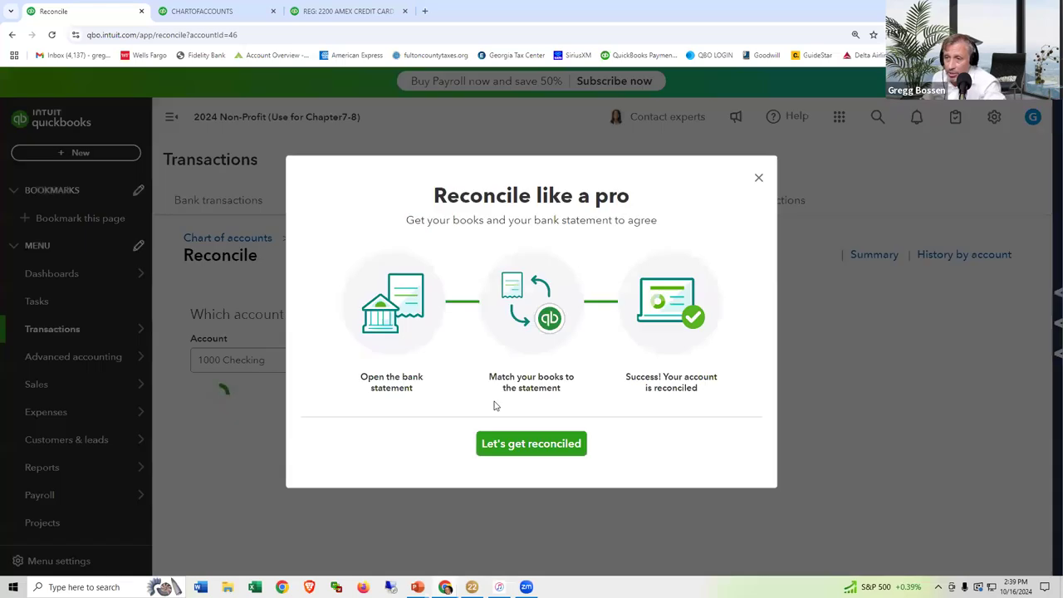
click(533, 443)
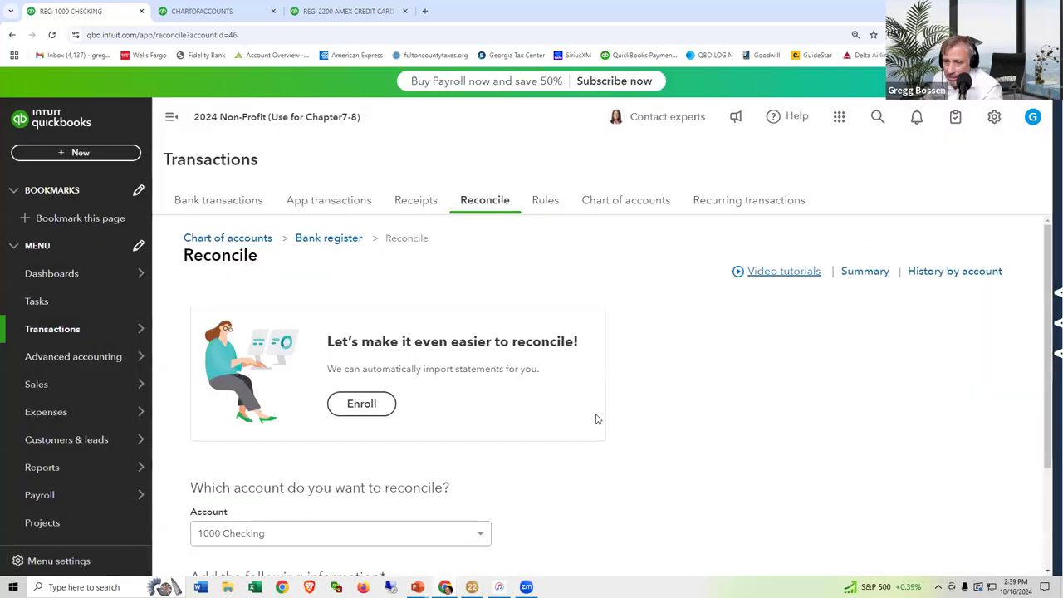
scroll(595, 418, down, 2)
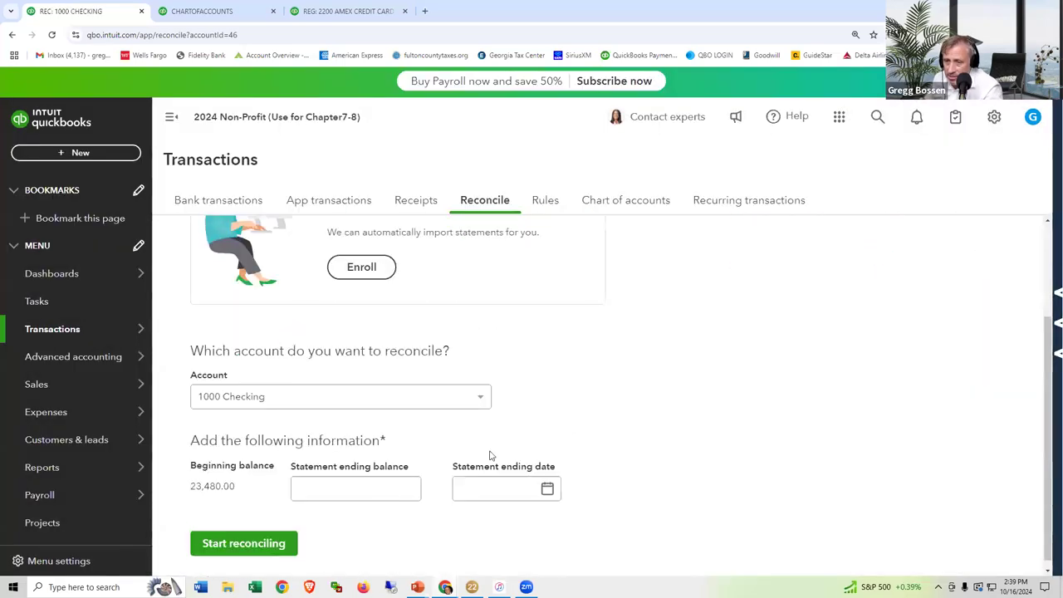
Start reconciling 2200 Amex Credit Card 9007 with ending balance 382.99 dated 10/18/2024
click(480, 393)
scroll(370, 444, down, 6)
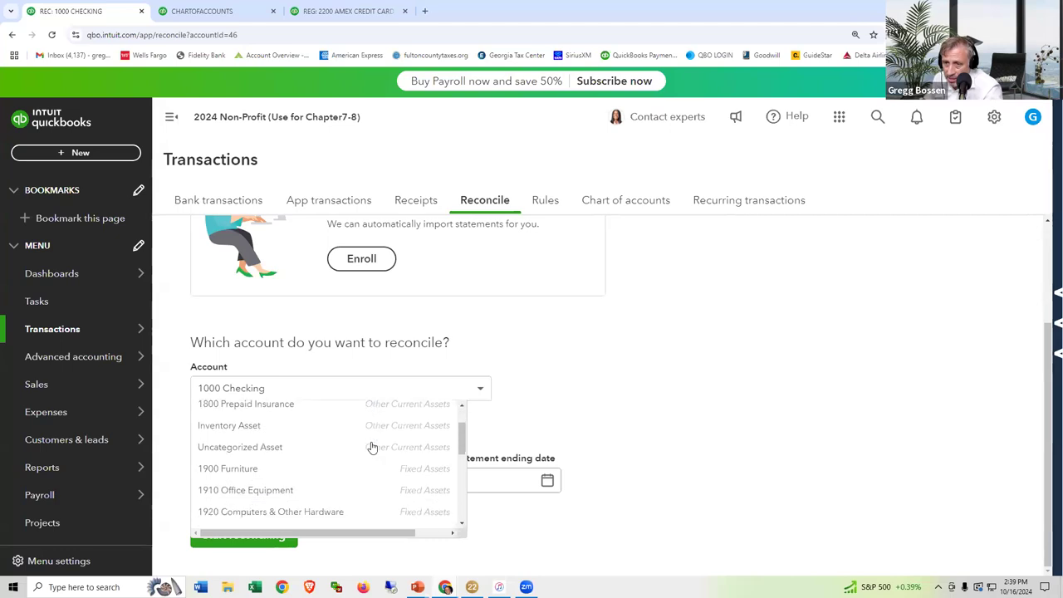
scroll(373, 448, down, 1)
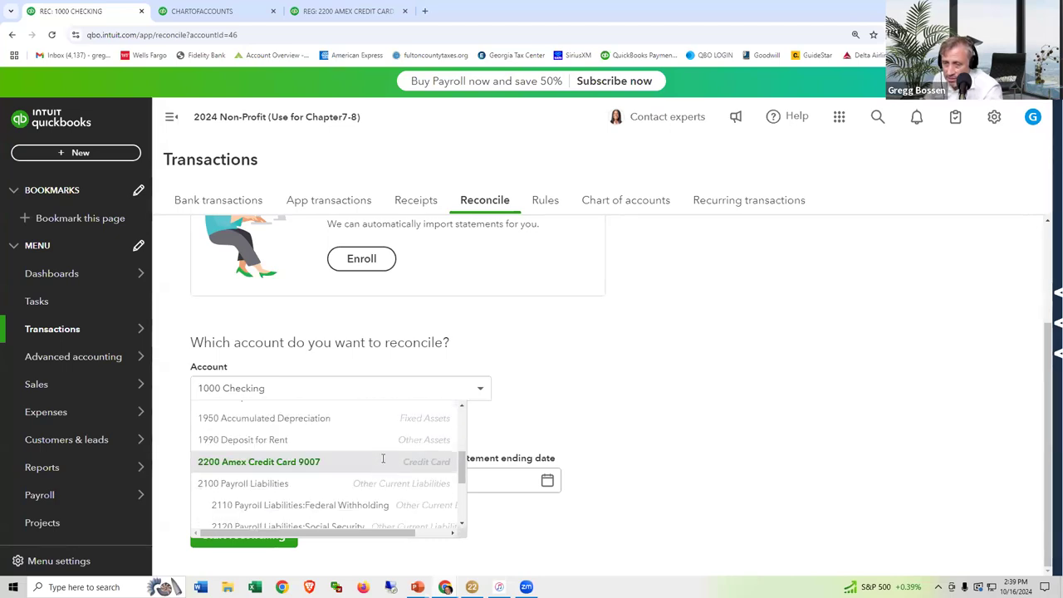
click(380, 461)
scroll(432, 491, down, 1)
click(347, 510)
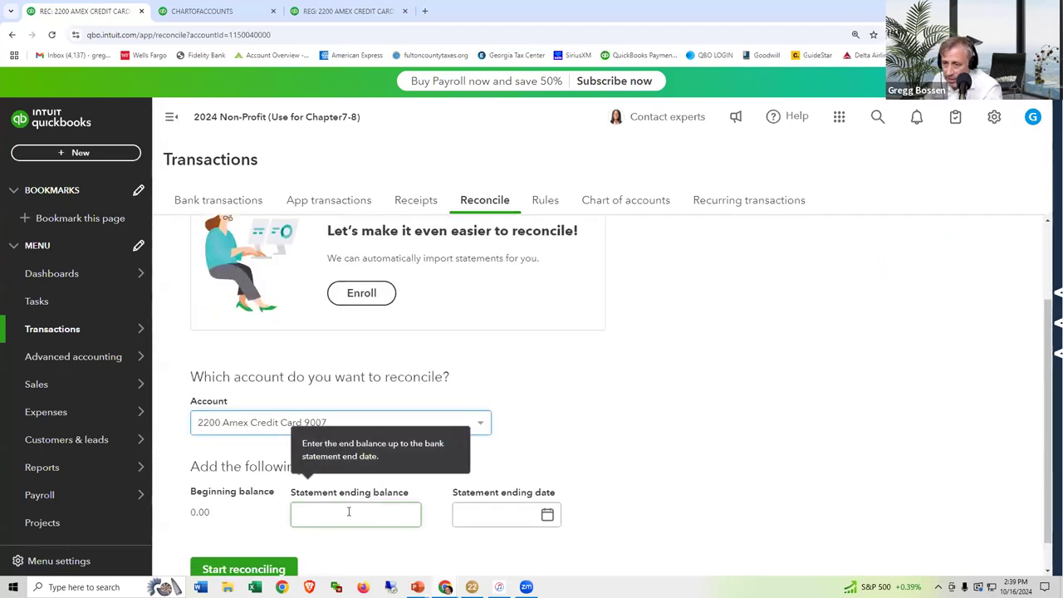
text(382)
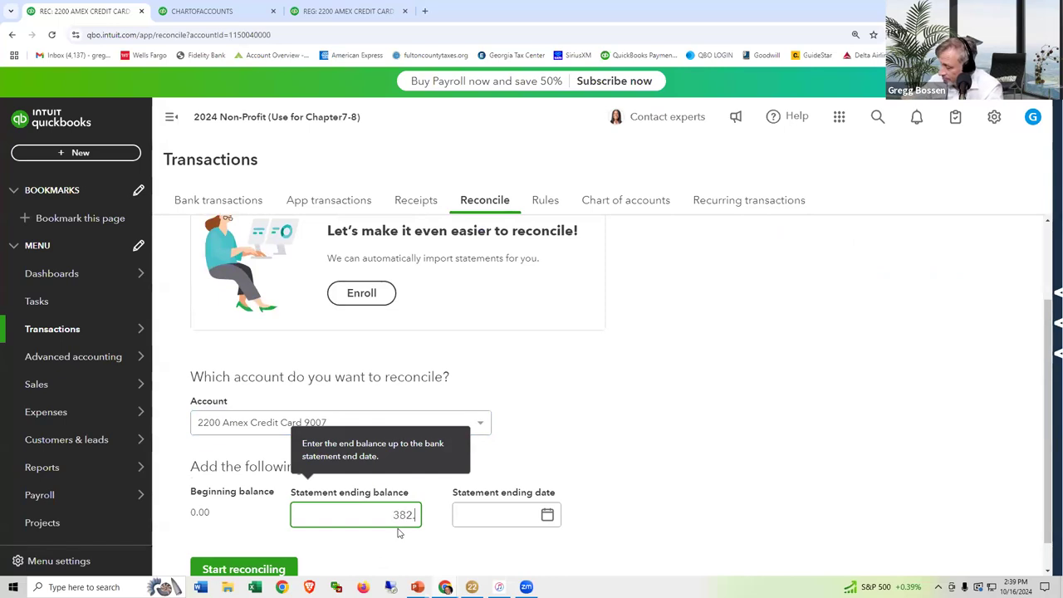
text(.99)
key(Tab)
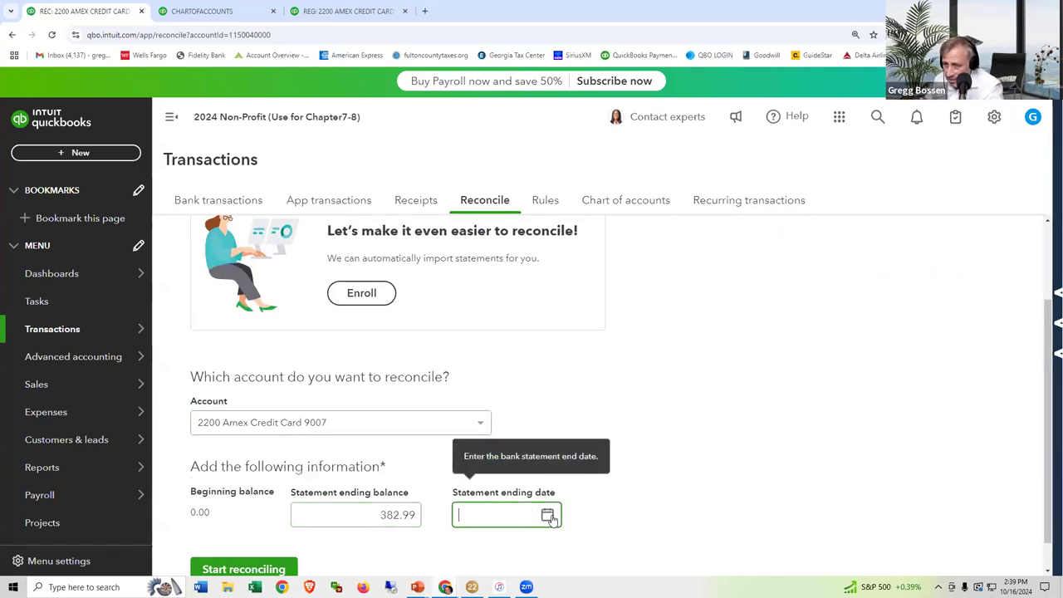
click(548, 516)
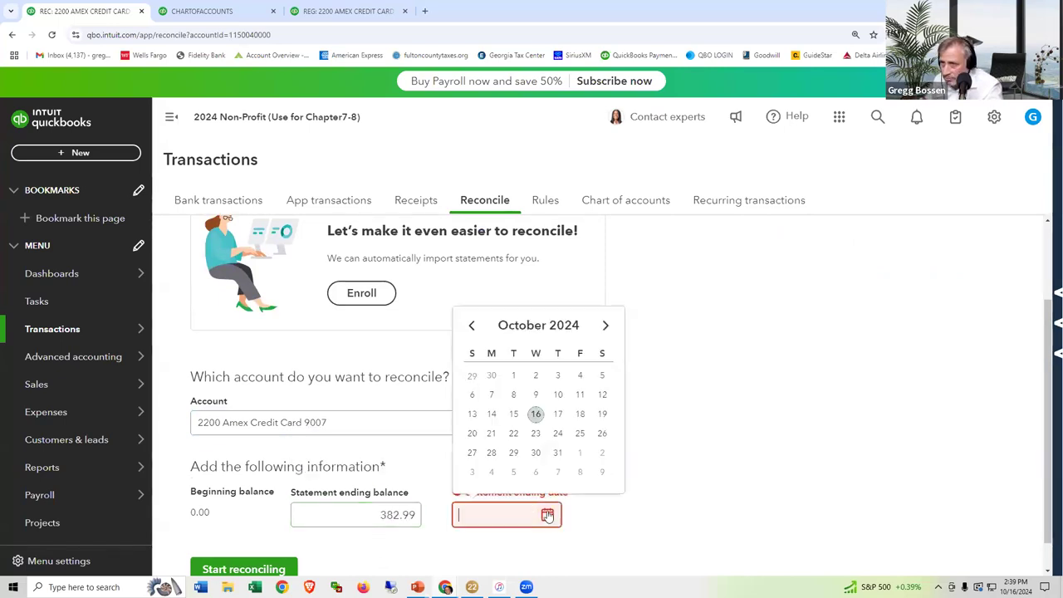
click(580, 414)
scroll(777, 430, down, 1)
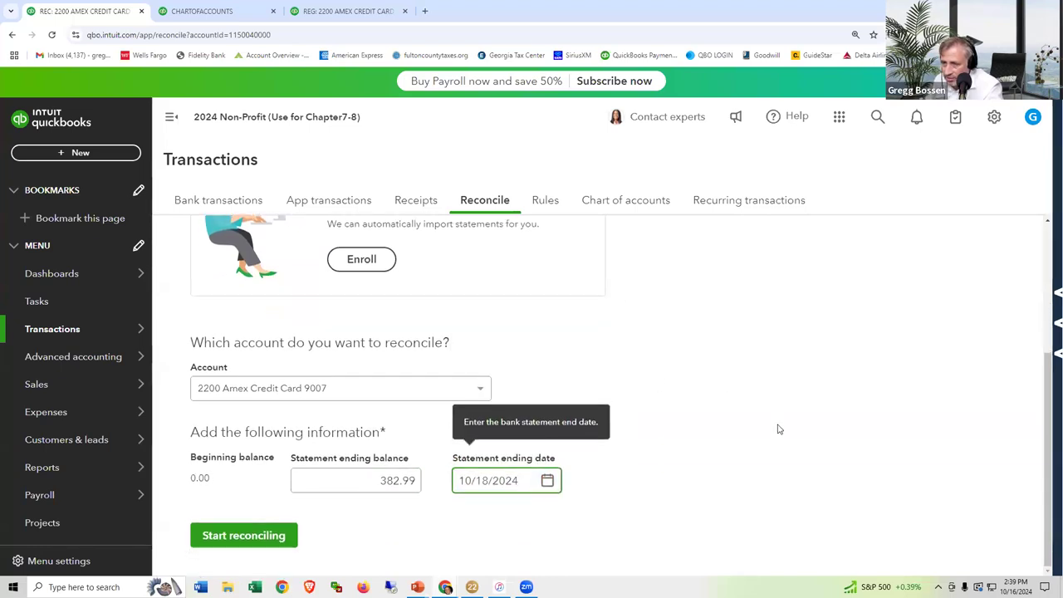
click(282, 537)
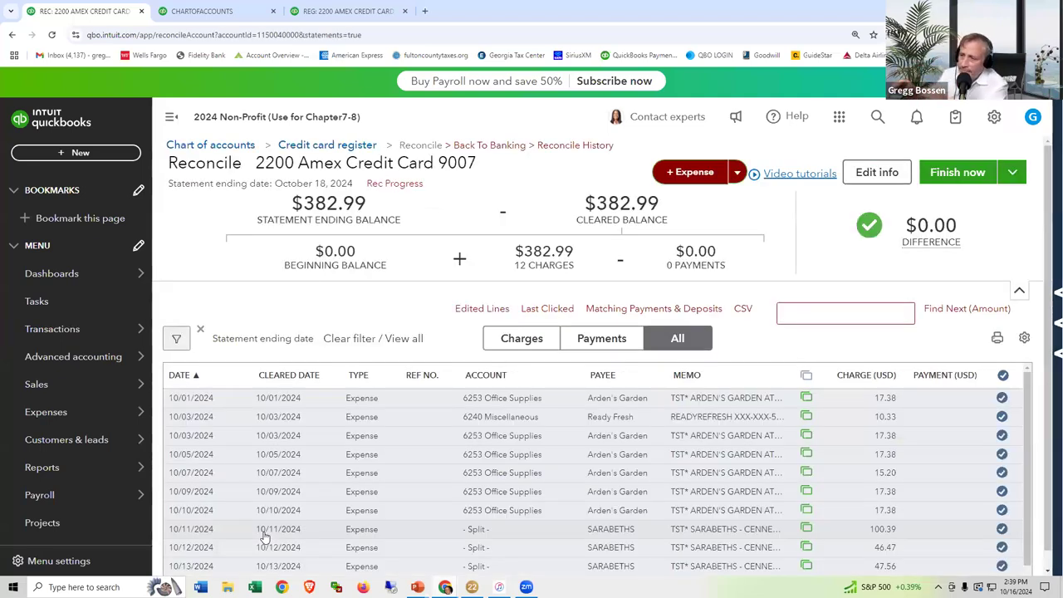
Finish the Amex card reconciliation and close the completion message
scroll(810, 567, down, 1)
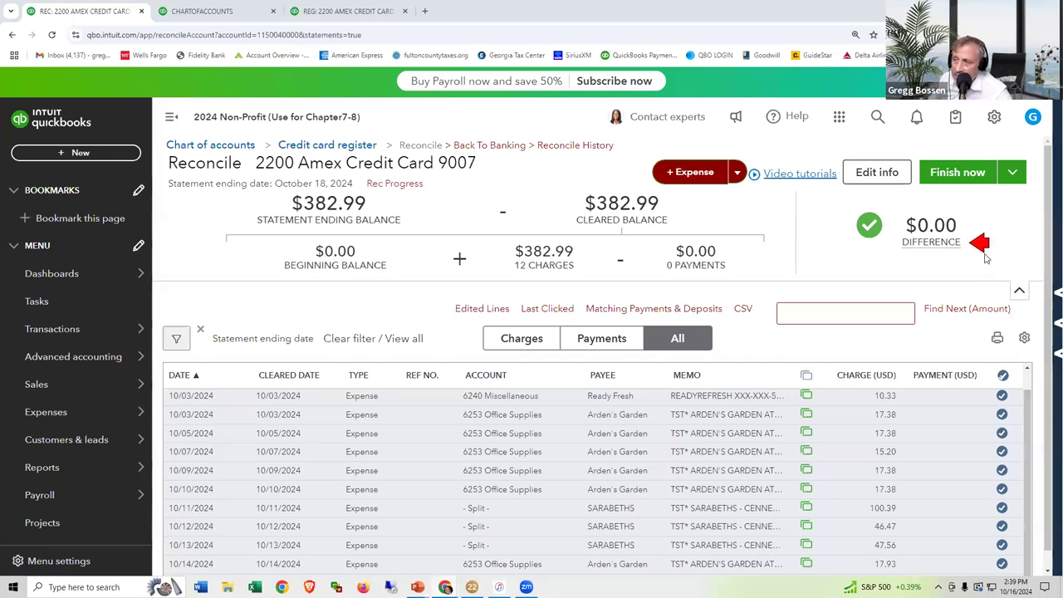
click(953, 176)
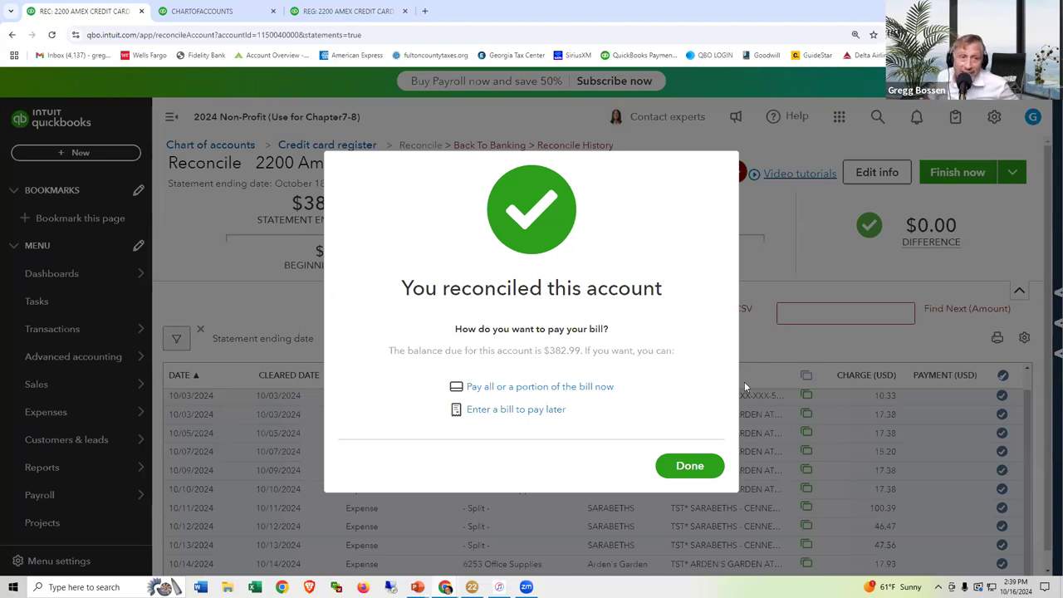
click(688, 470)
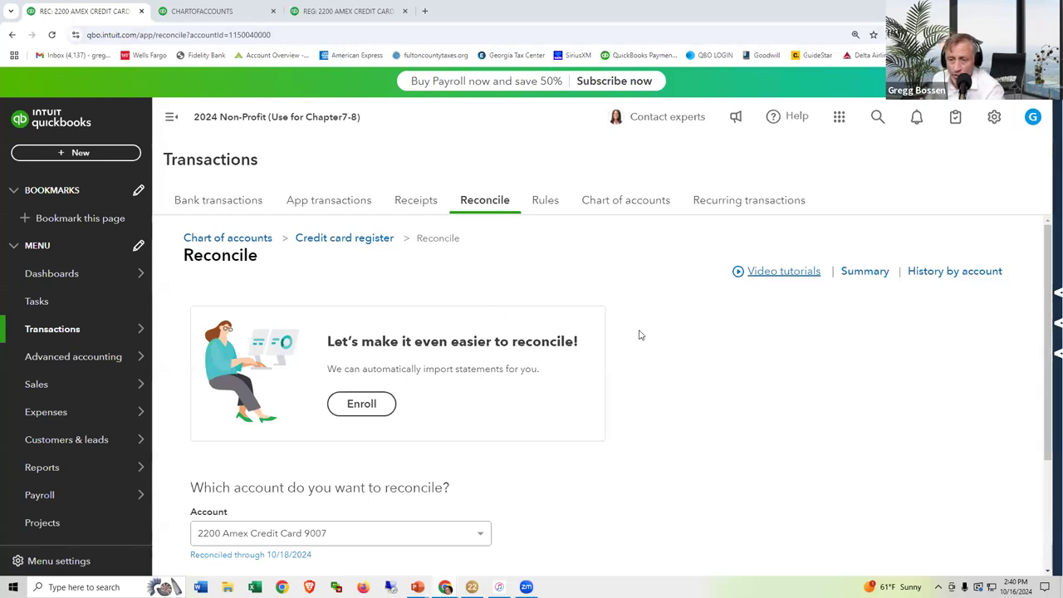
scroll(641, 335, down, 2)
scroll(640, 335, up, 2)
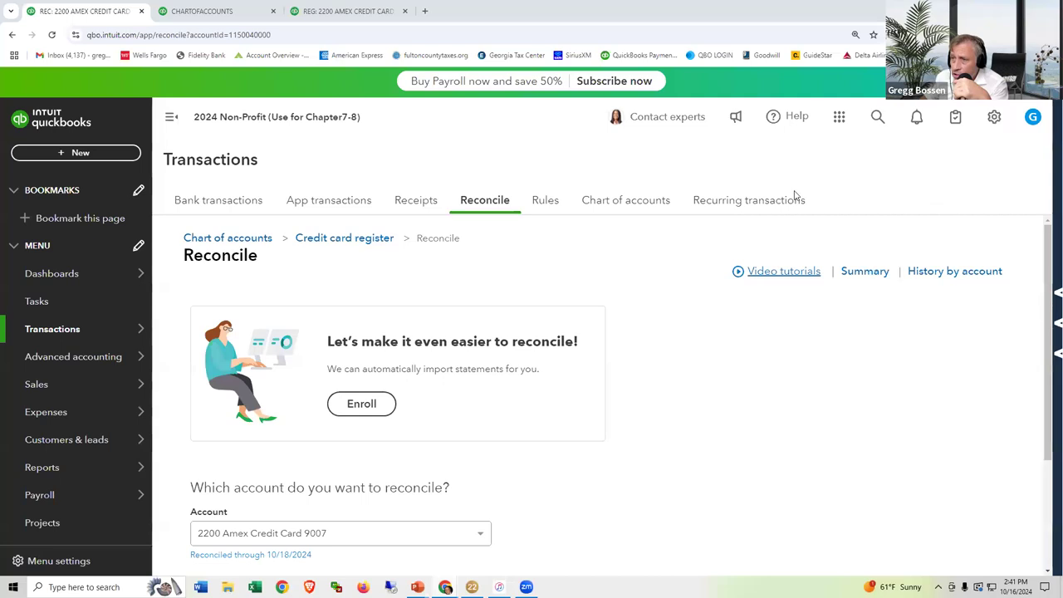
mouse_move(39, 331)
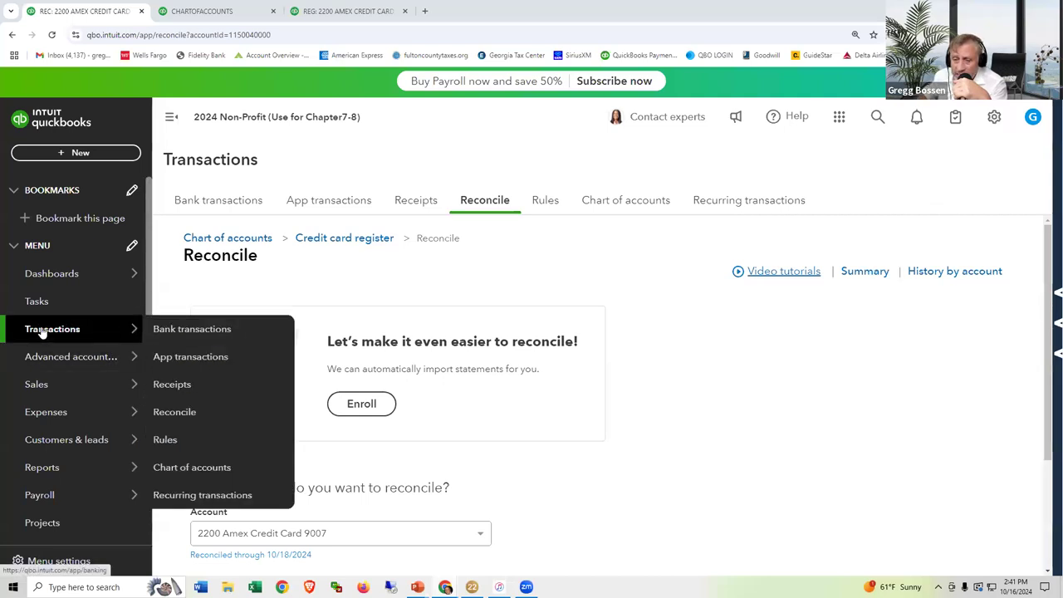
Review the seven 1000 Checking bank-feed transactions, then return to the Chart of Accounts
click(182, 330)
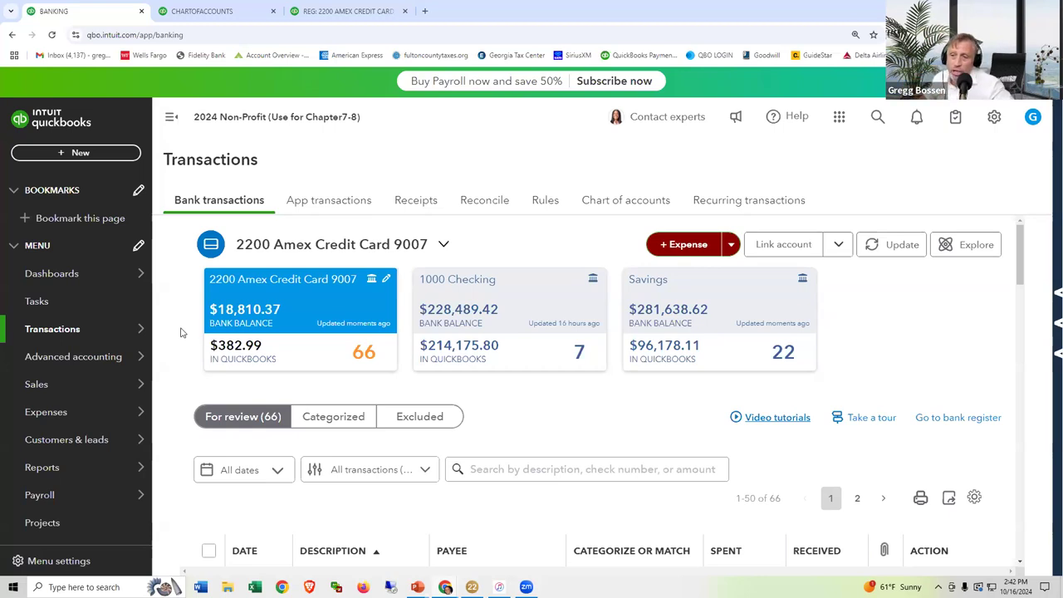
click(536, 356)
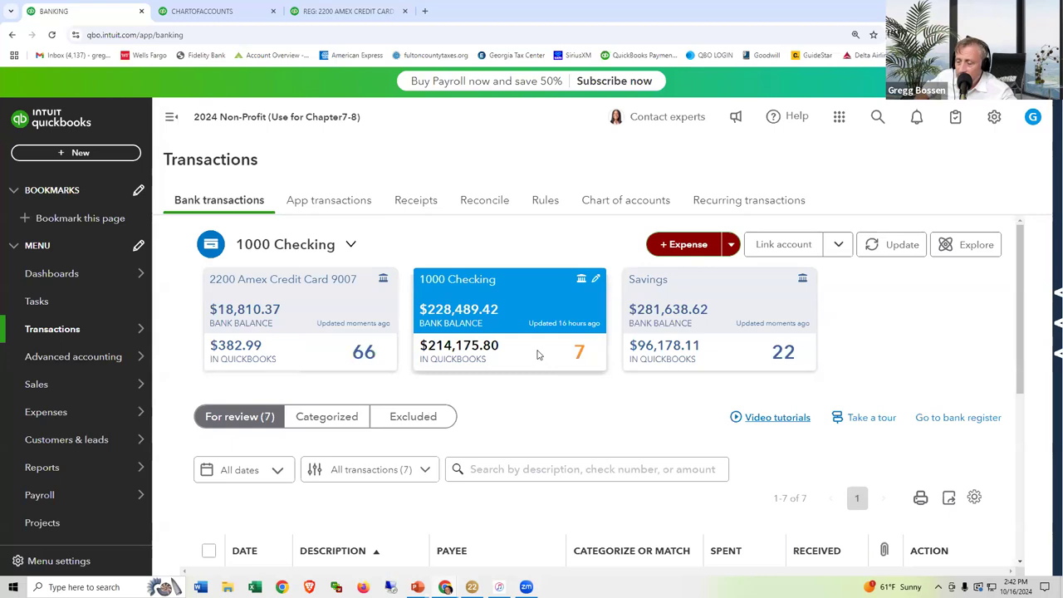
scroll(538, 356, down, 5)
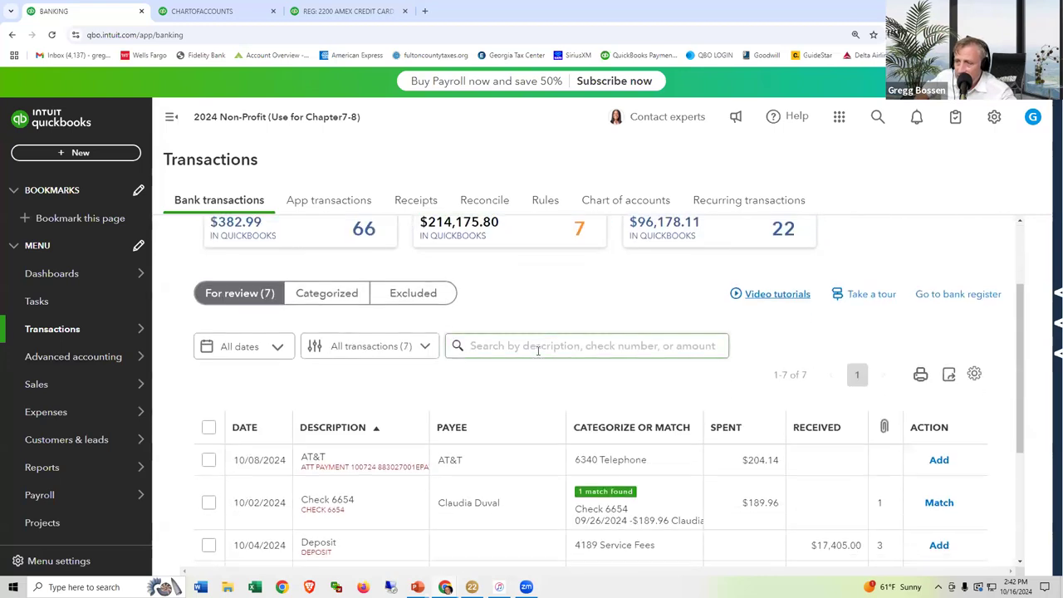
scroll(538, 355, down, 1)
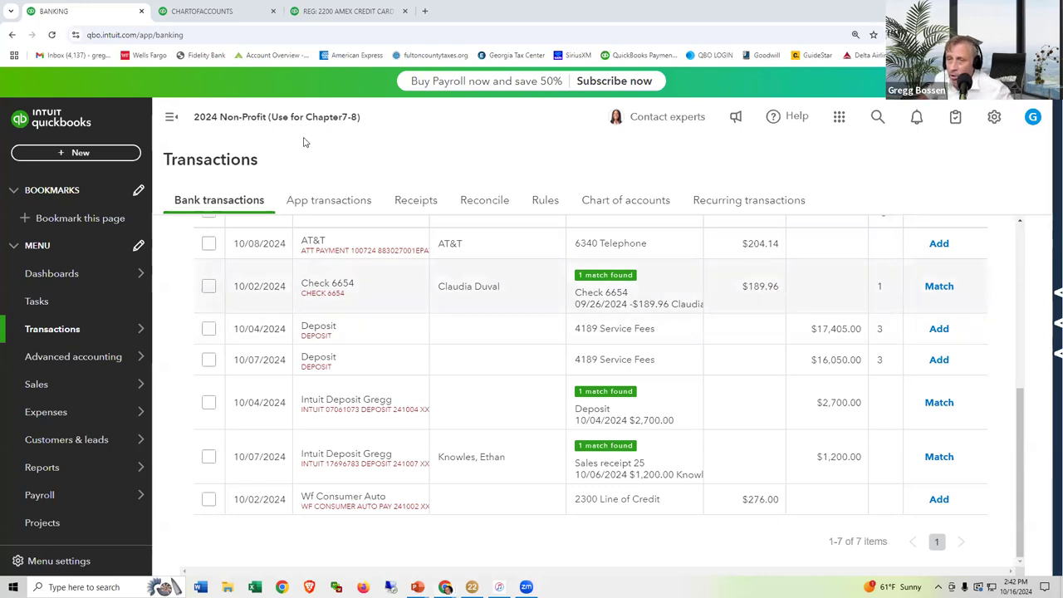
click(214, 14)
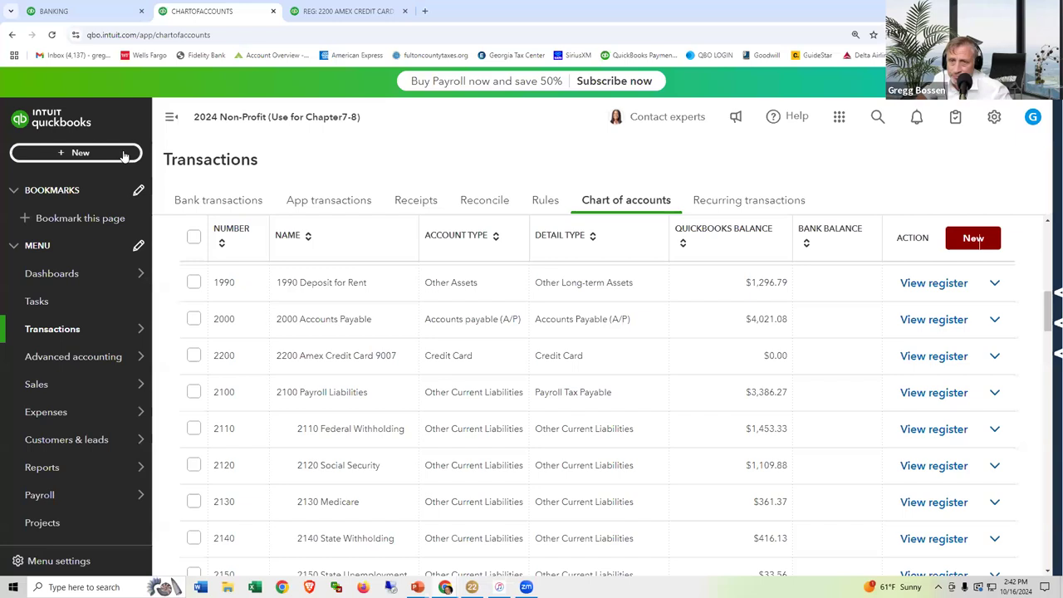
Look up check 6654 and verify $189.96, 6655 Professional Fees, class Programs:Go-Green
click(878, 120)
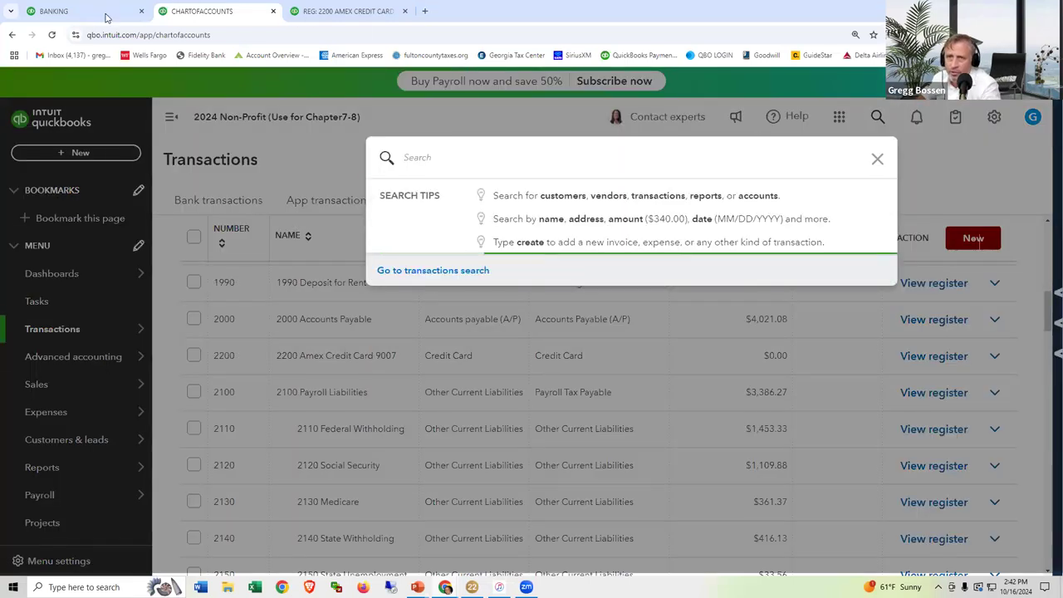
text(6654)
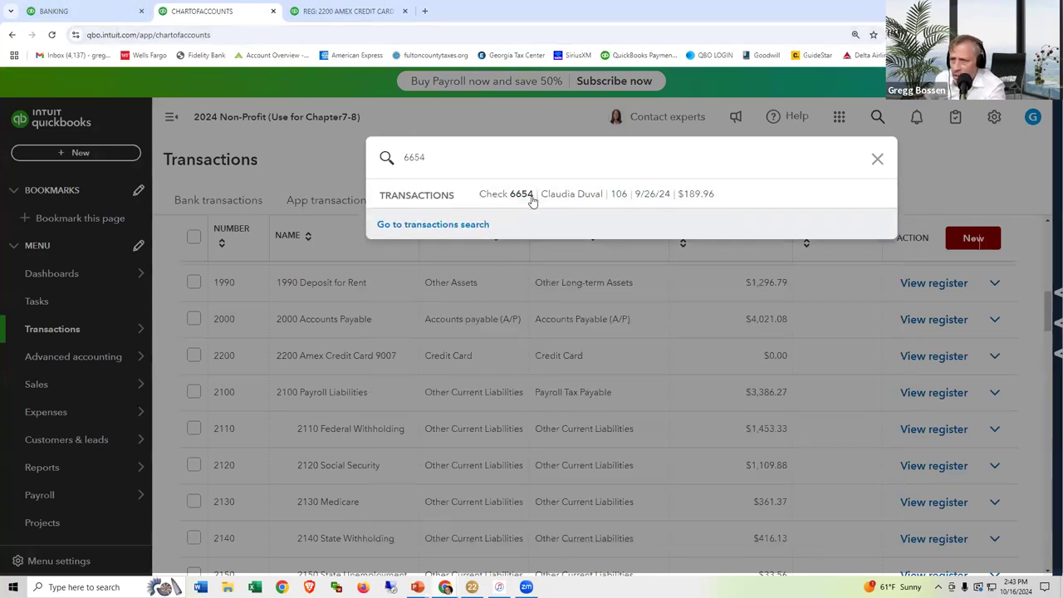
click(555, 195)
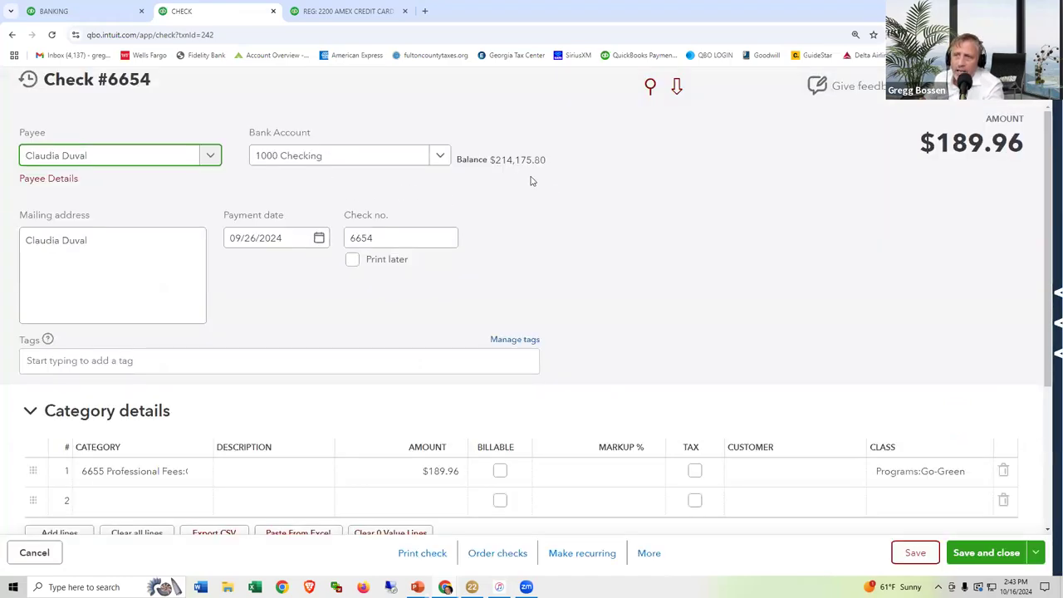
scroll(474, 226, down, 2)
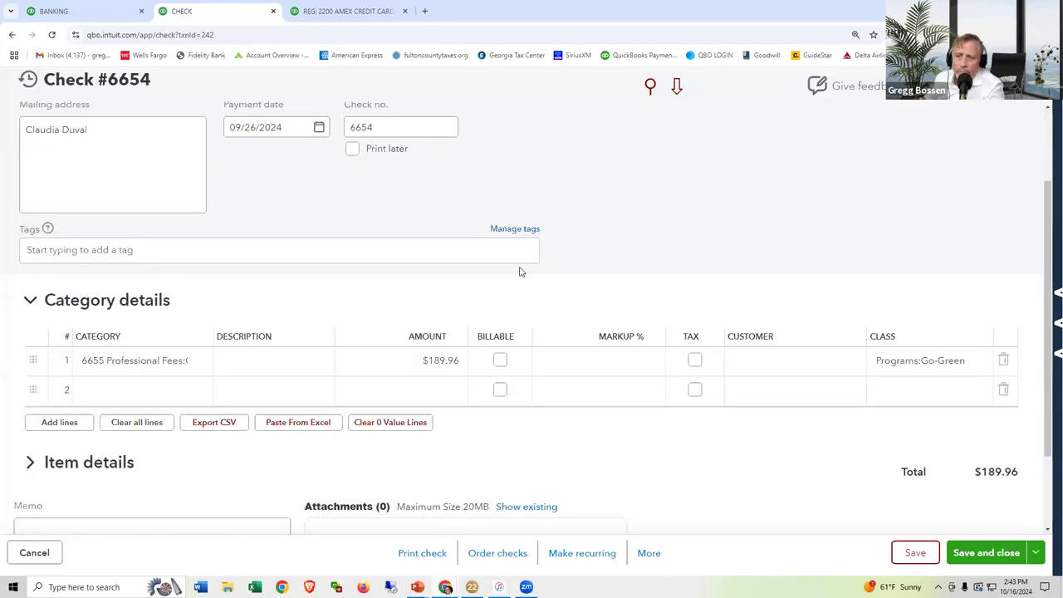
scroll(521, 272, up, 2)
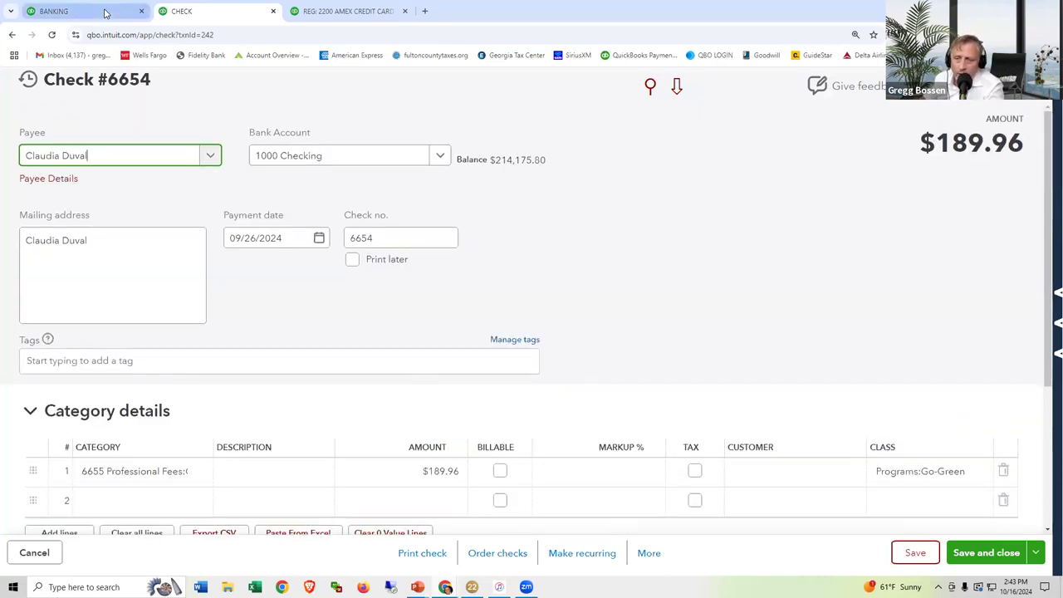
click(105, 12)
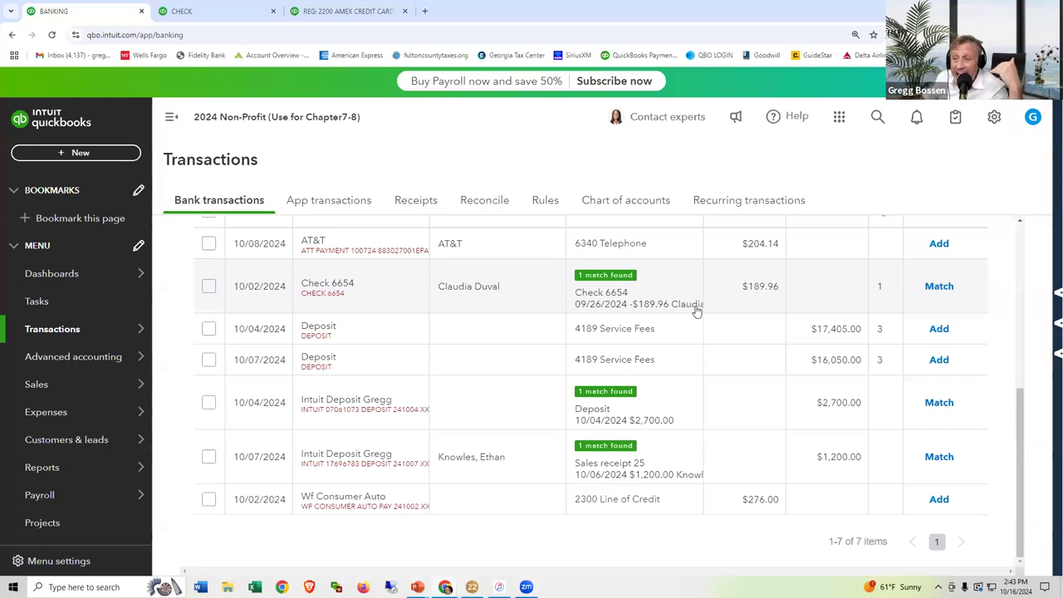
Match the bank feed's Check 6654 to the check already recorded in the books
scroll(697, 309, up, 3)
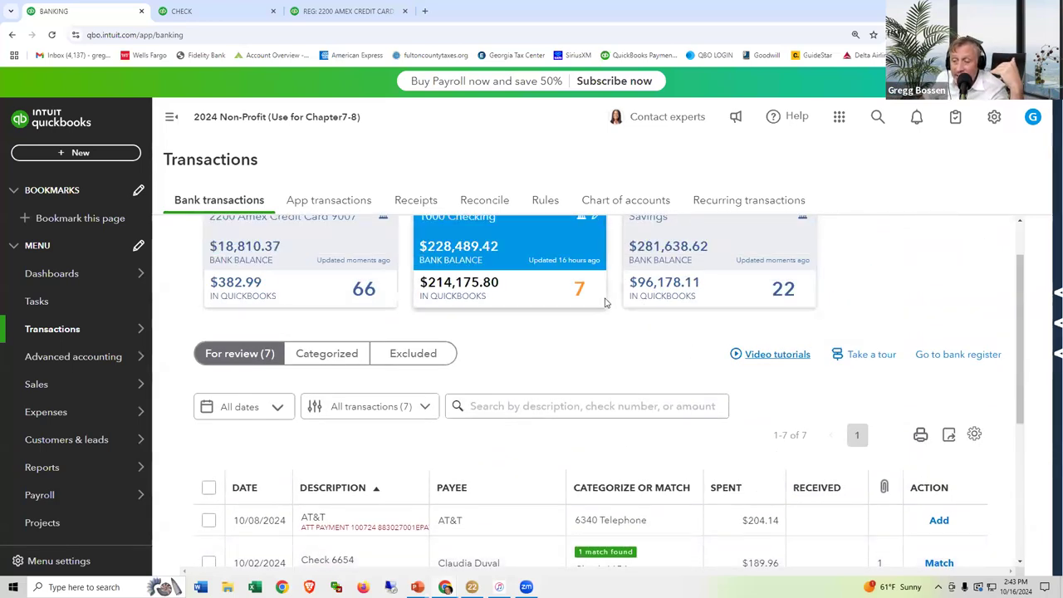
scroll(605, 303, down, 2)
click(939, 398)
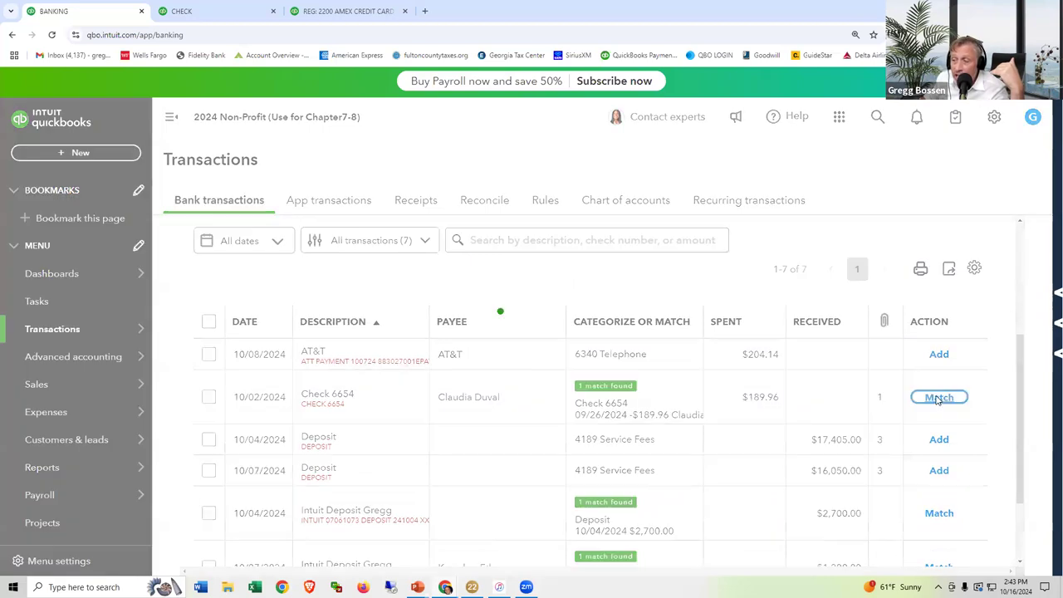
Reload the Check #6654 form so its new online banking match appears
scroll(503, 350, up, 2)
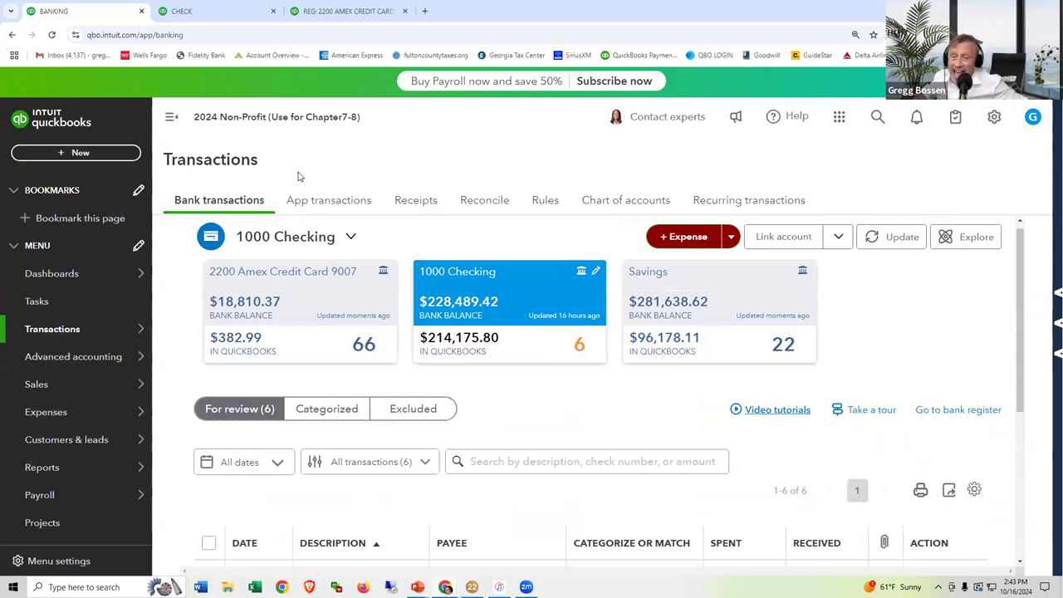
click(231, 13)
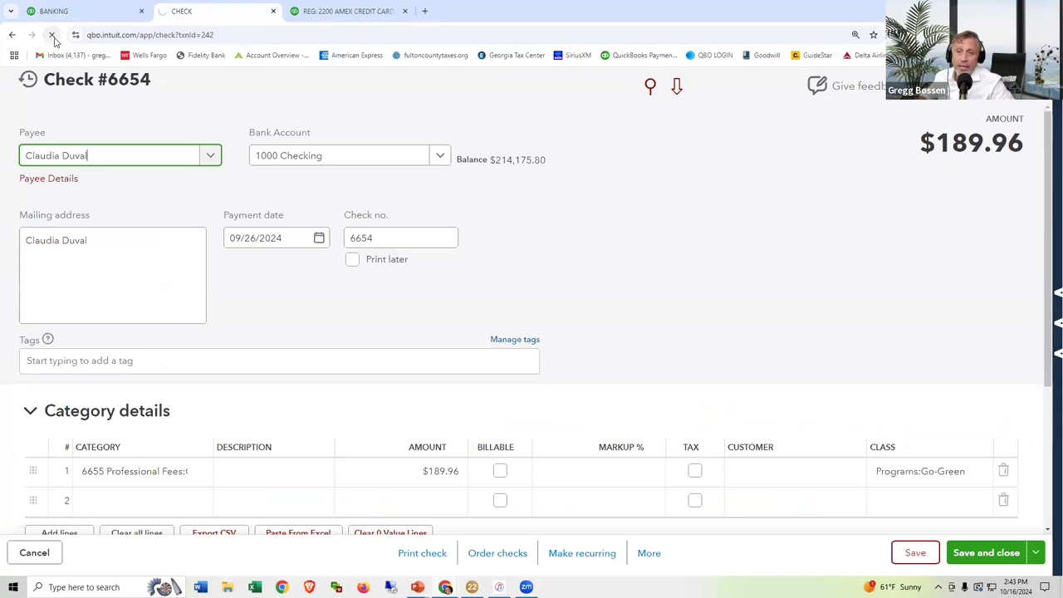
click(52, 35)
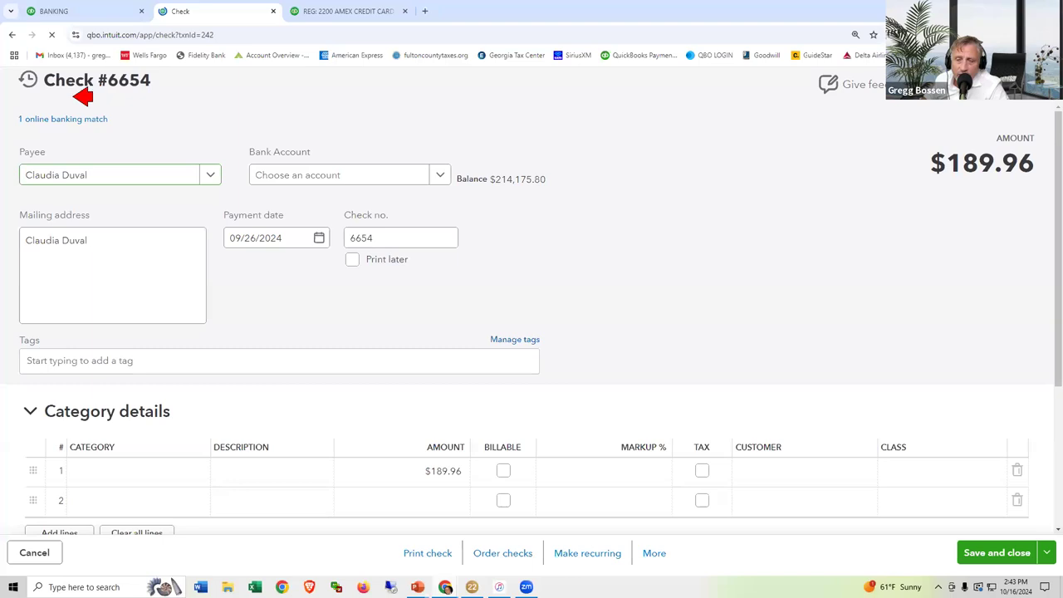
View and close the details of check 6654's one manual online banking match
click(90, 122)
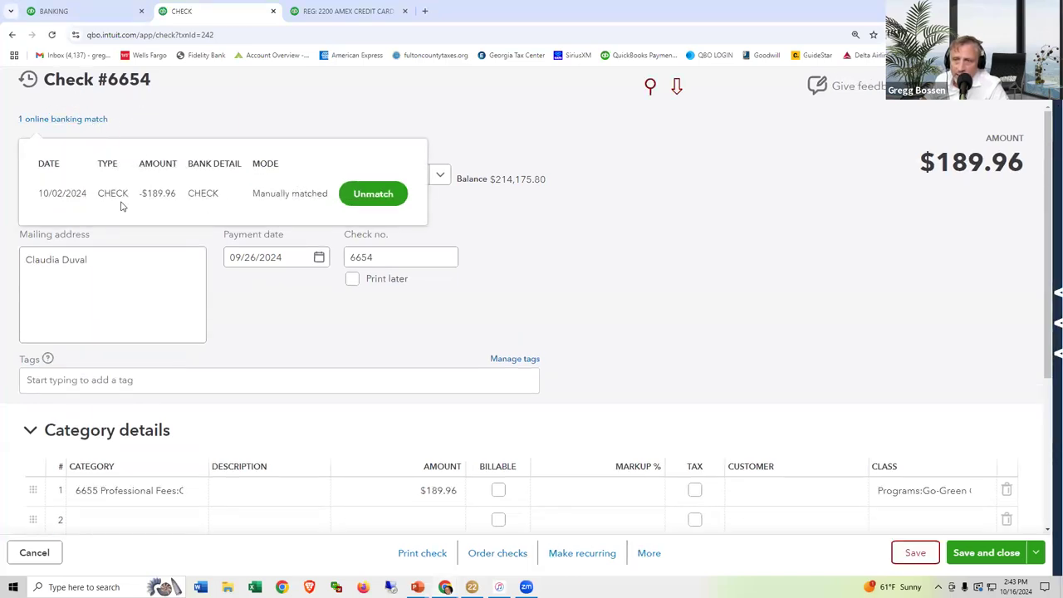
click(262, 122)
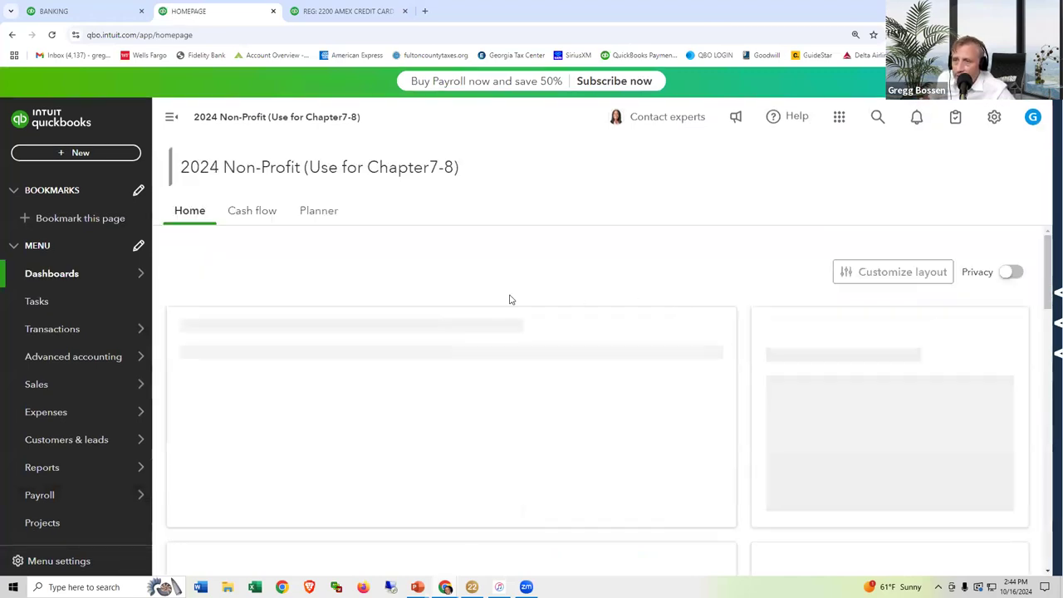
Open Bank transactions and scroll to the six 1000 Checking items awaiting review
mouse_move(129, 341)
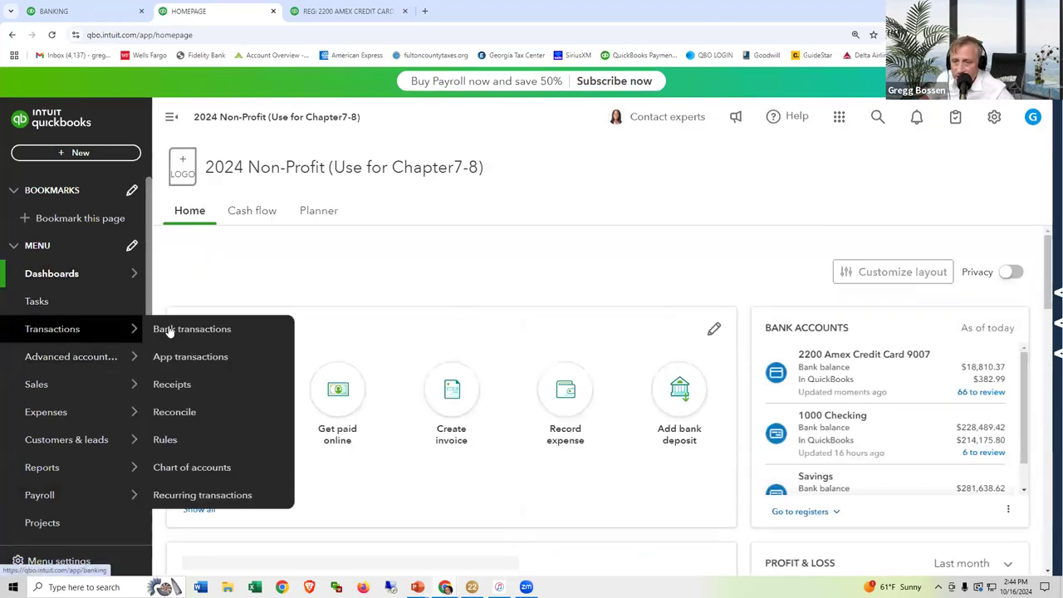
click(167, 329)
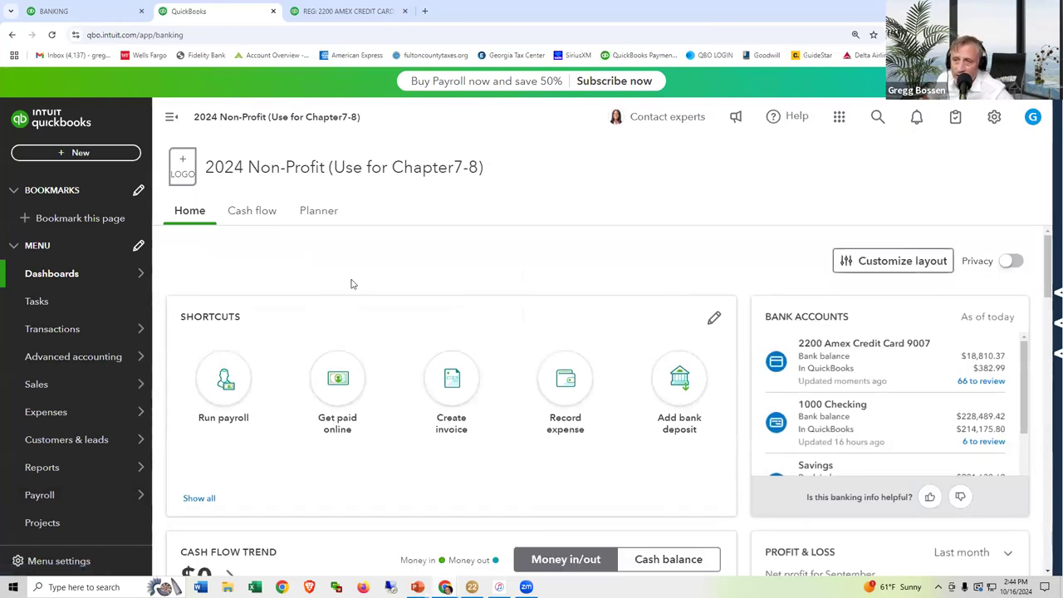
mouse_move(90, 329)
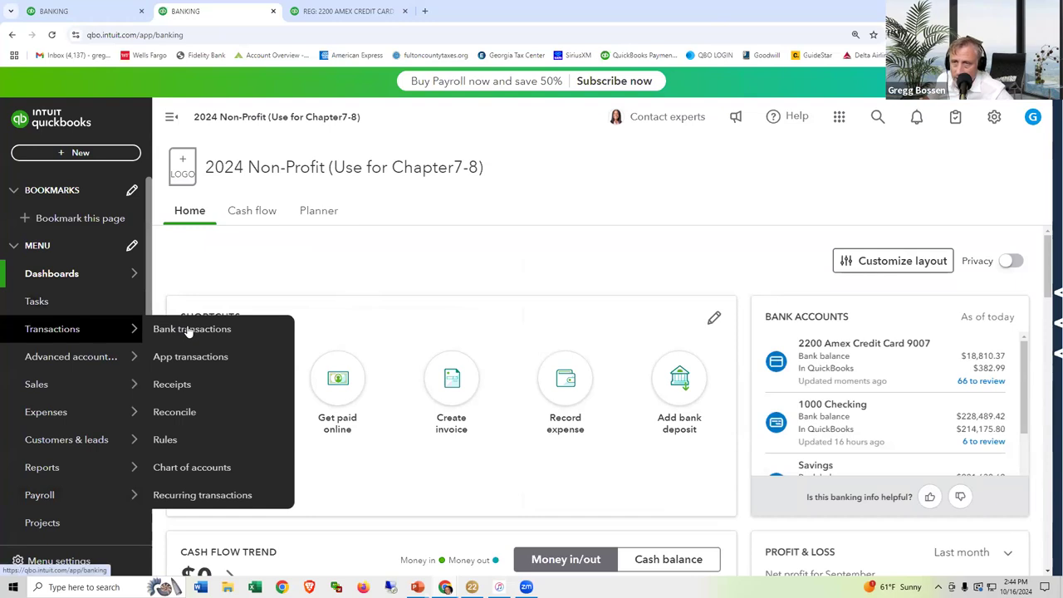
click(191, 330)
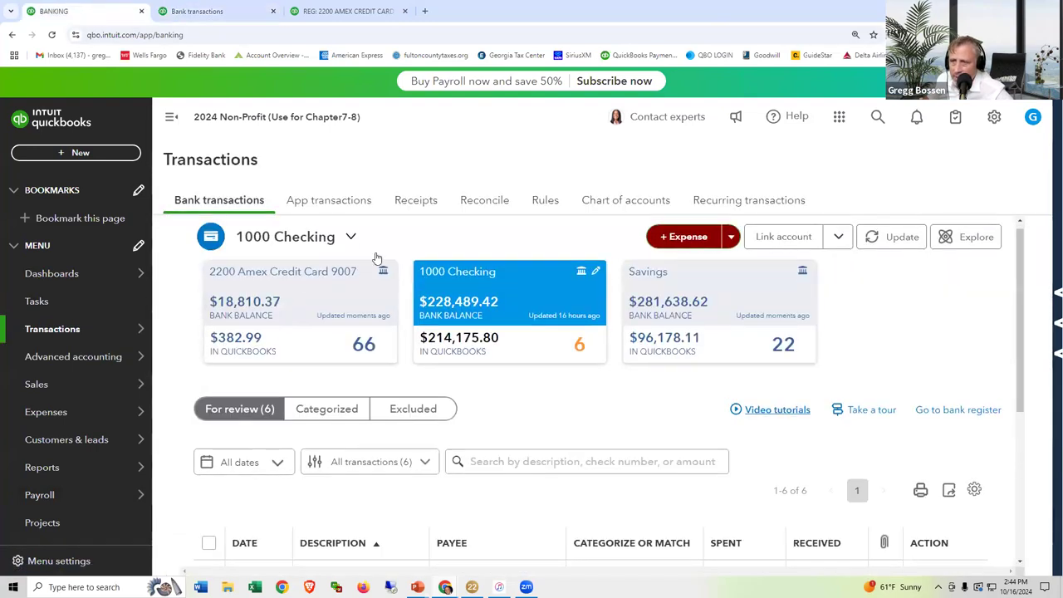
scroll(517, 296, down, 2)
scroll(517, 296, down, 1)
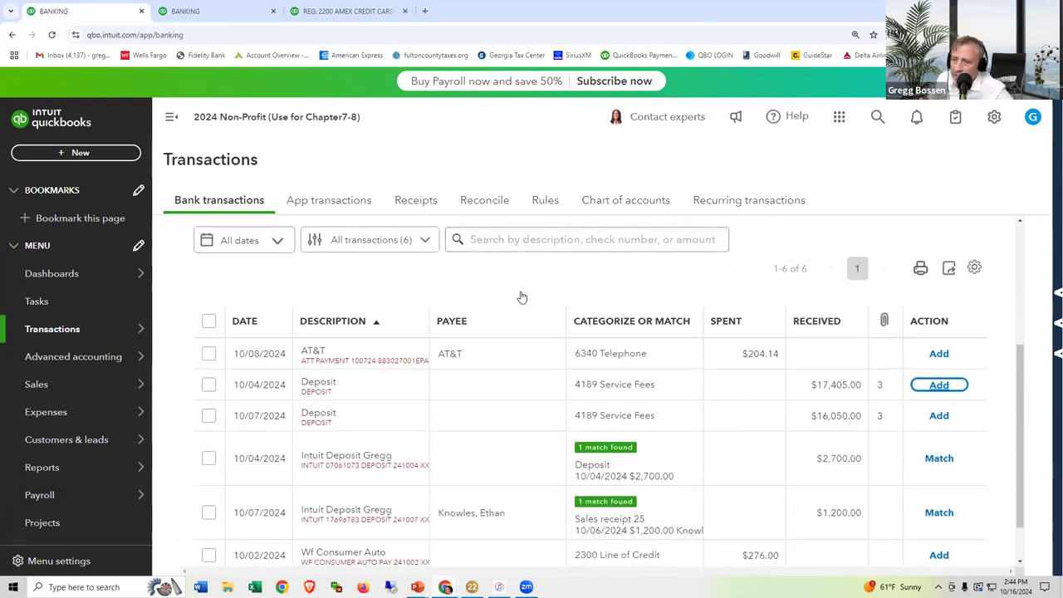
scroll(521, 296, down, 1)
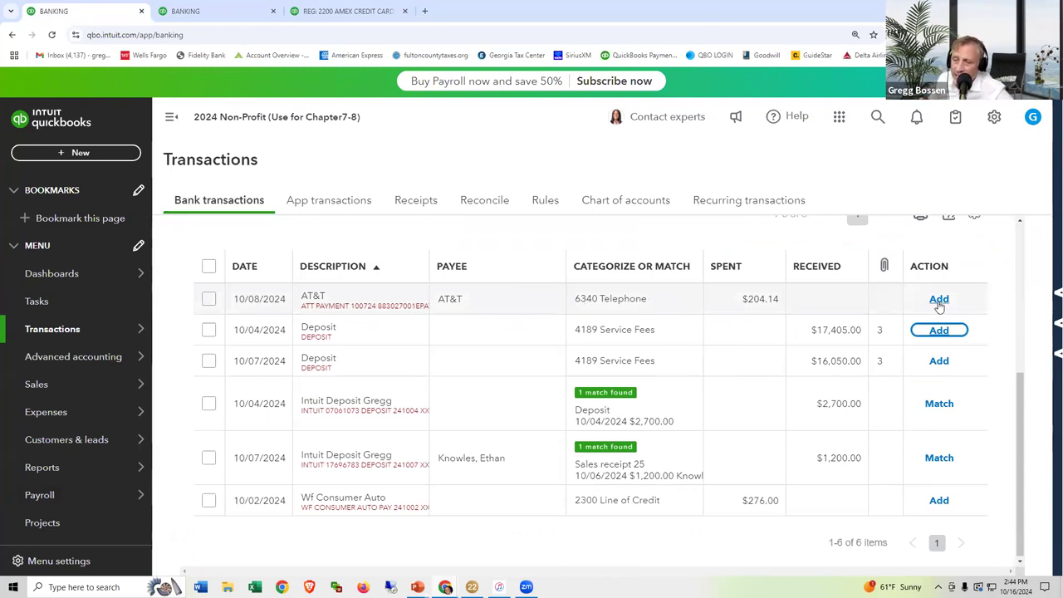
Add the AT&T payment with class Administrative and customer Help 4 U Grants Foundation 2019
click(554, 309)
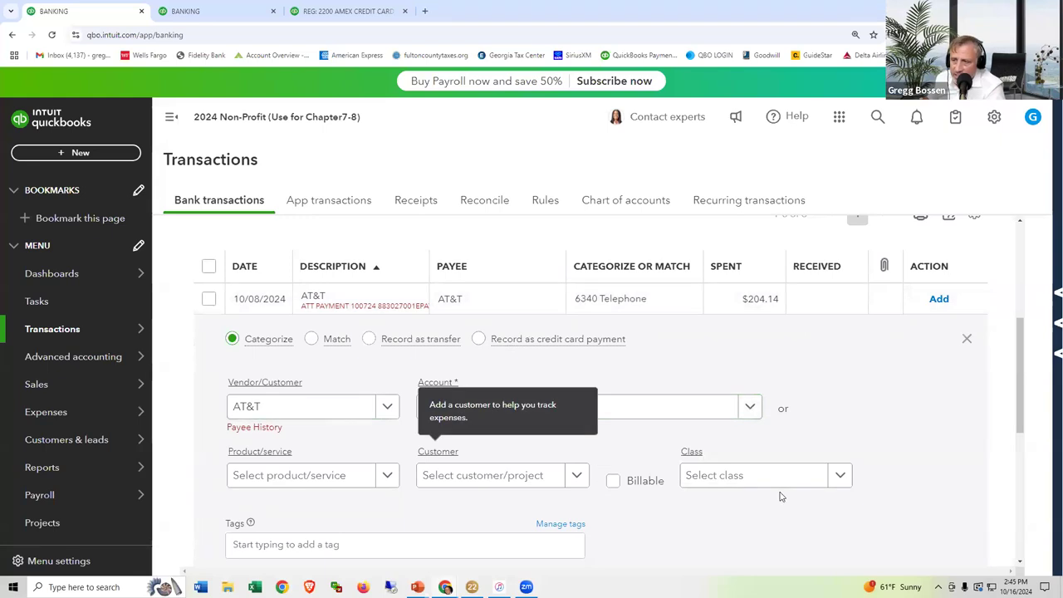
click(840, 476)
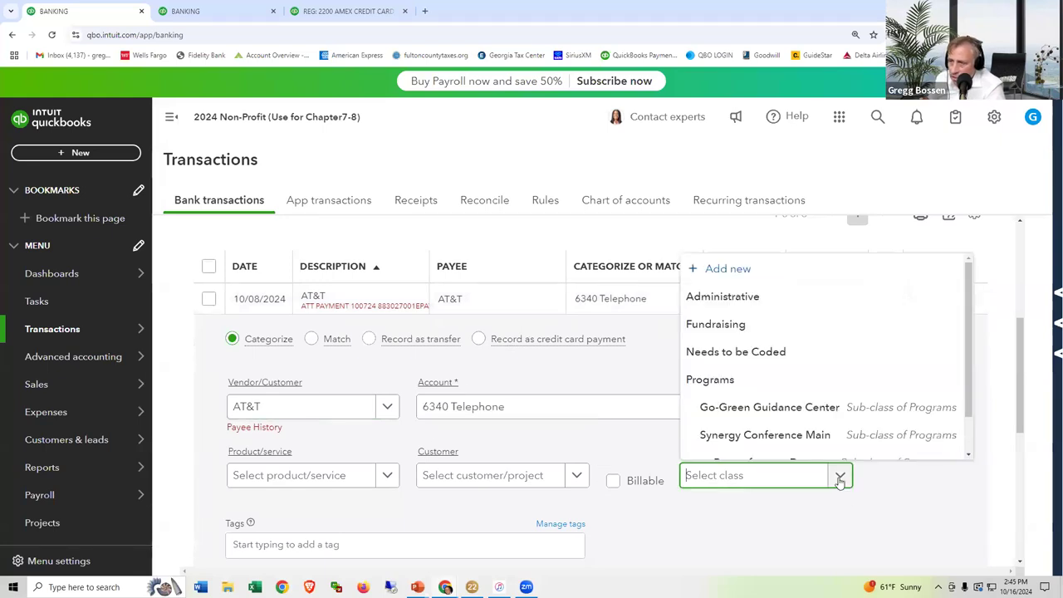
click(731, 297)
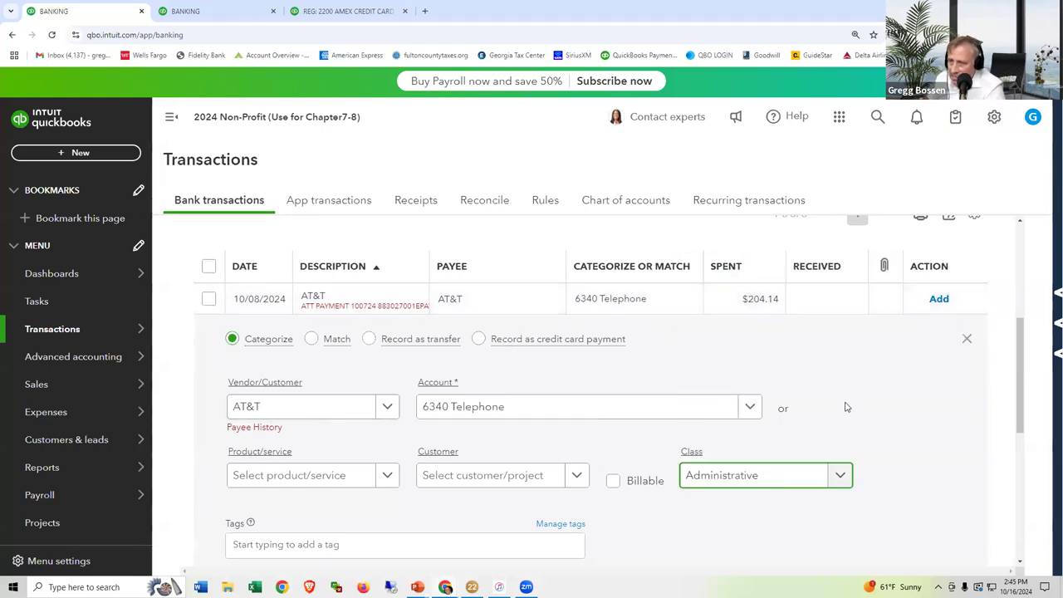
scroll(846, 407, down, 3)
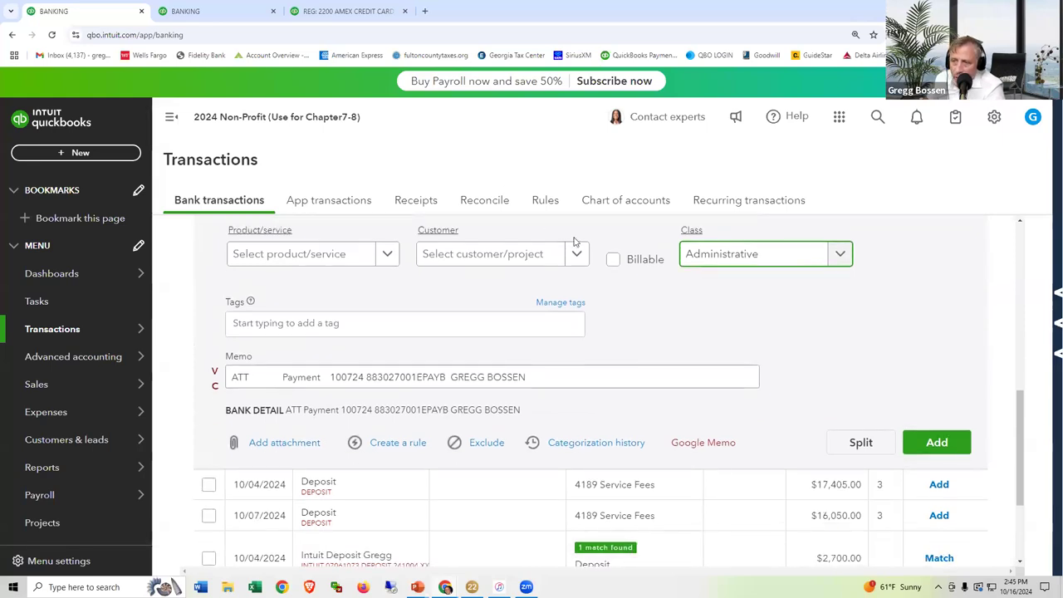
click(577, 253)
scroll(529, 398, down, 2)
scroll(529, 398, down, 5)
click(534, 342)
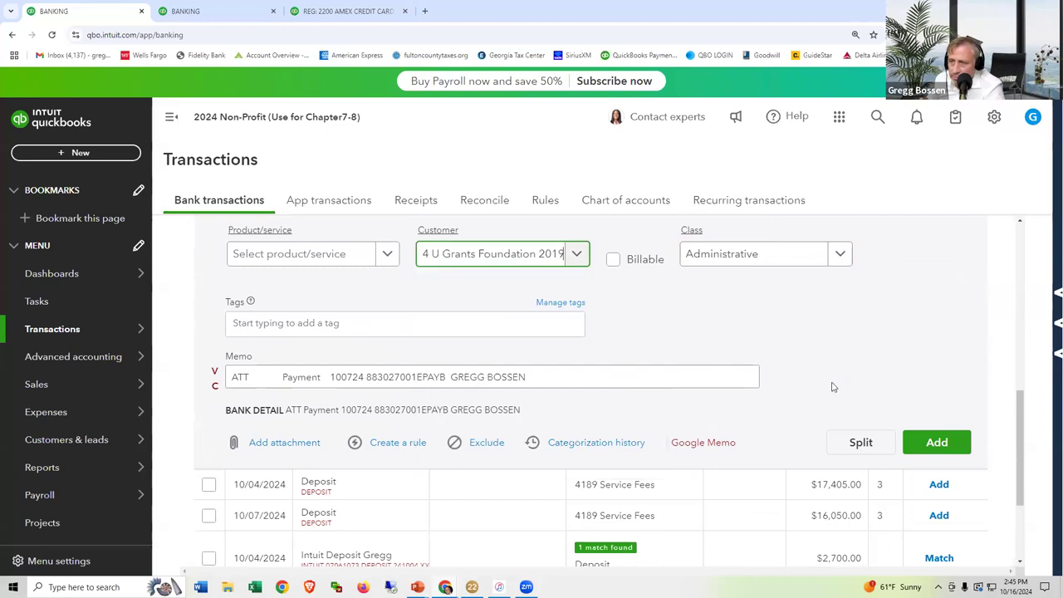
click(928, 442)
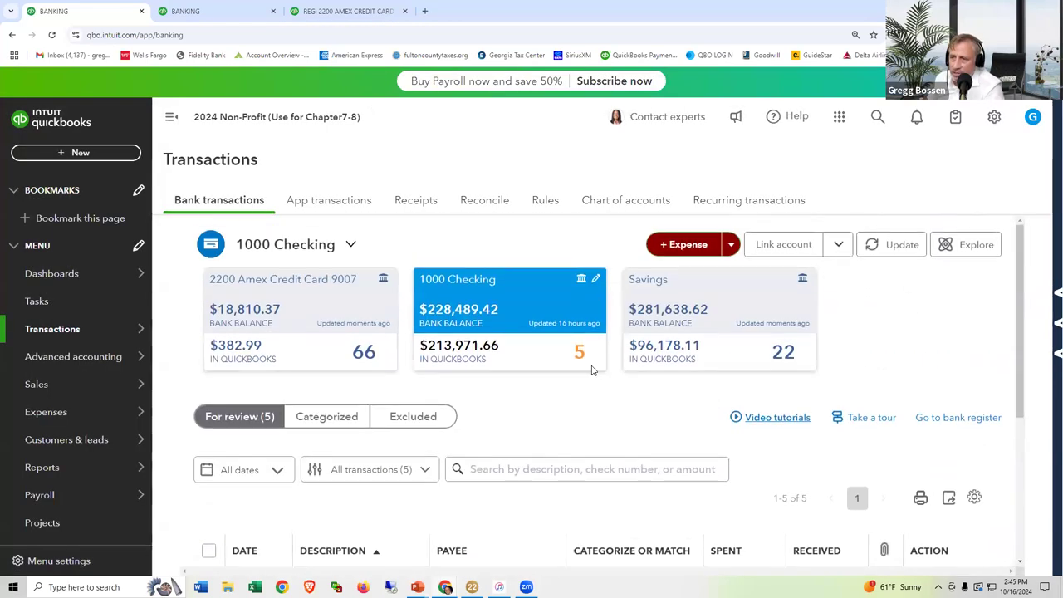
scroll(604, 401, down, 3)
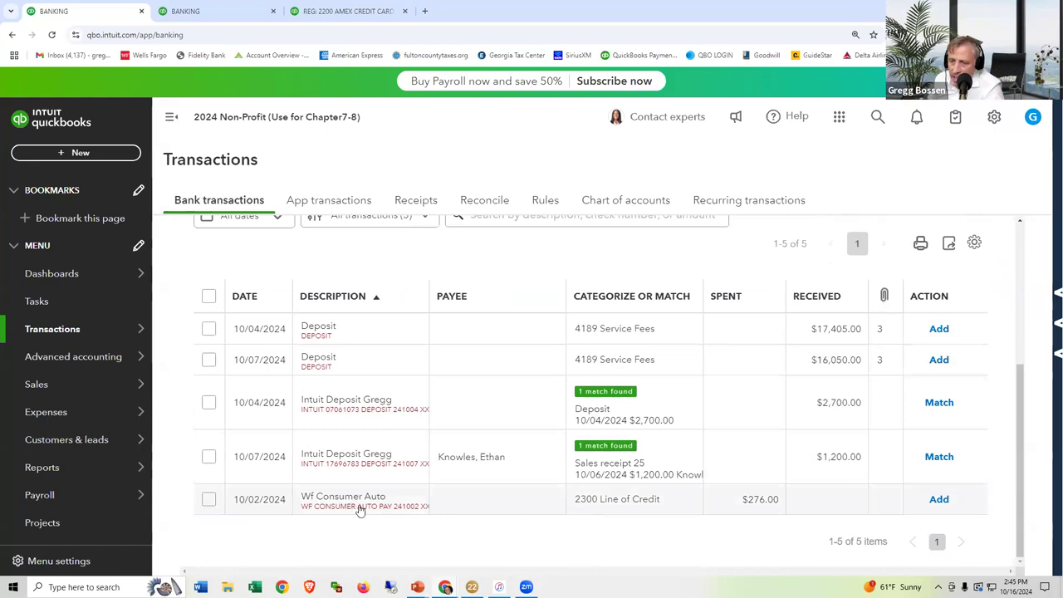
Create vendor Wells Fargo as payee and add the $276.00 Wf Consumer Auto payment
click(594, 506)
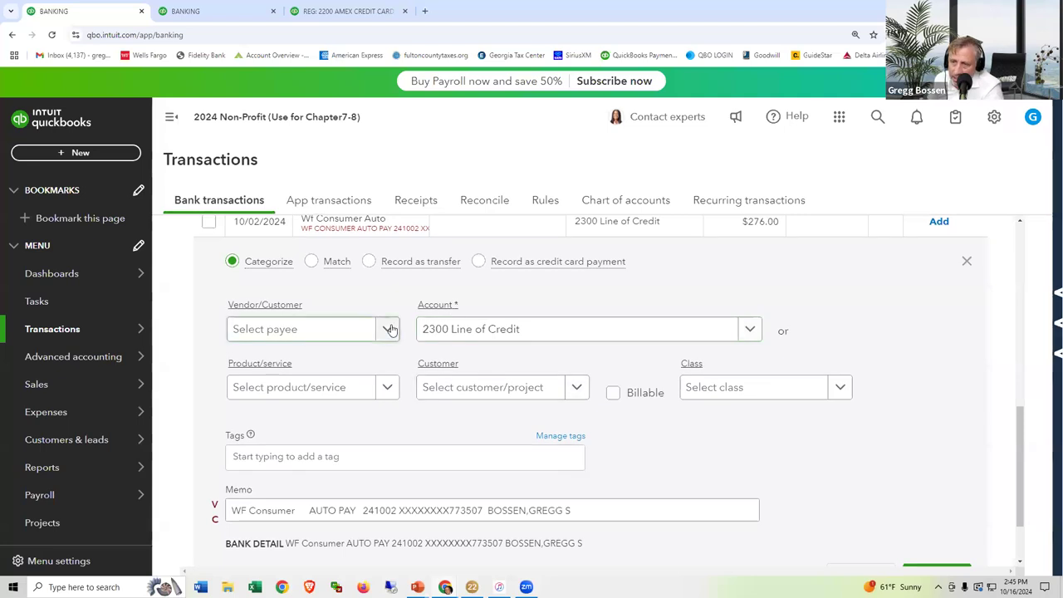
click(370, 335)
text(We)
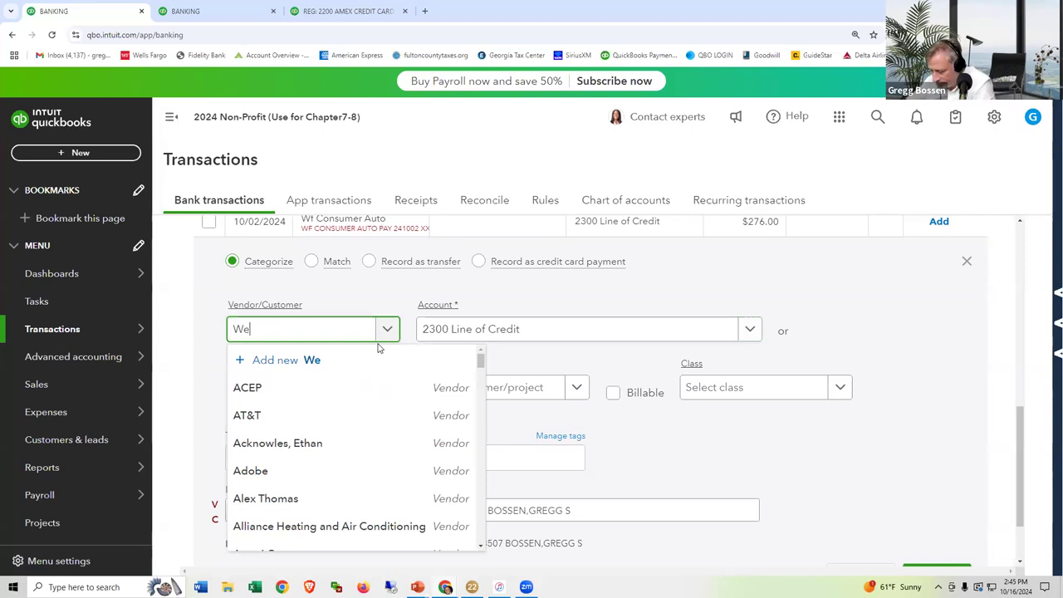
text(lls Farg)
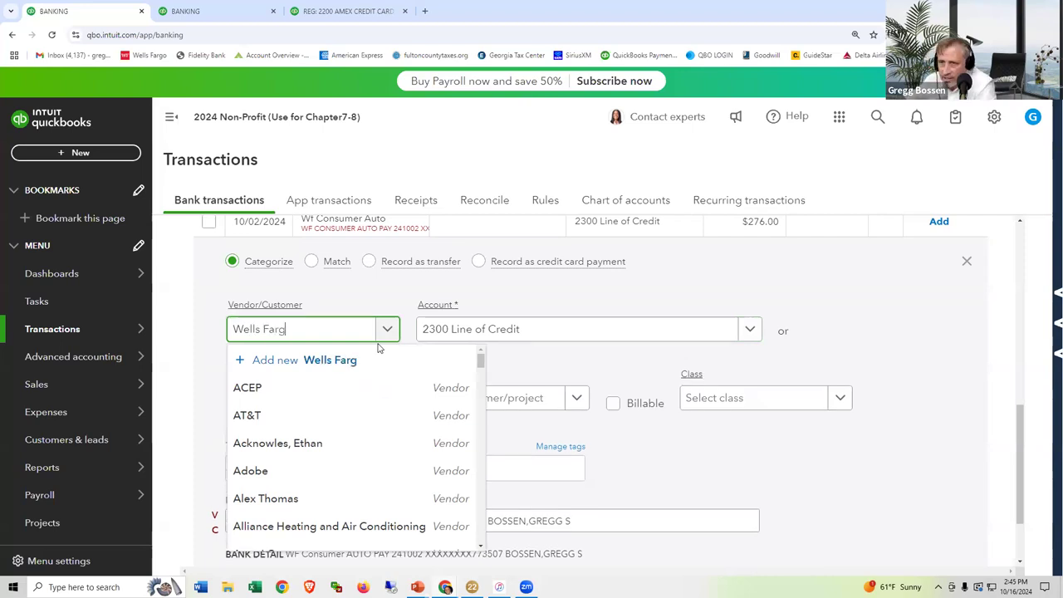
text(o)
click(346, 362)
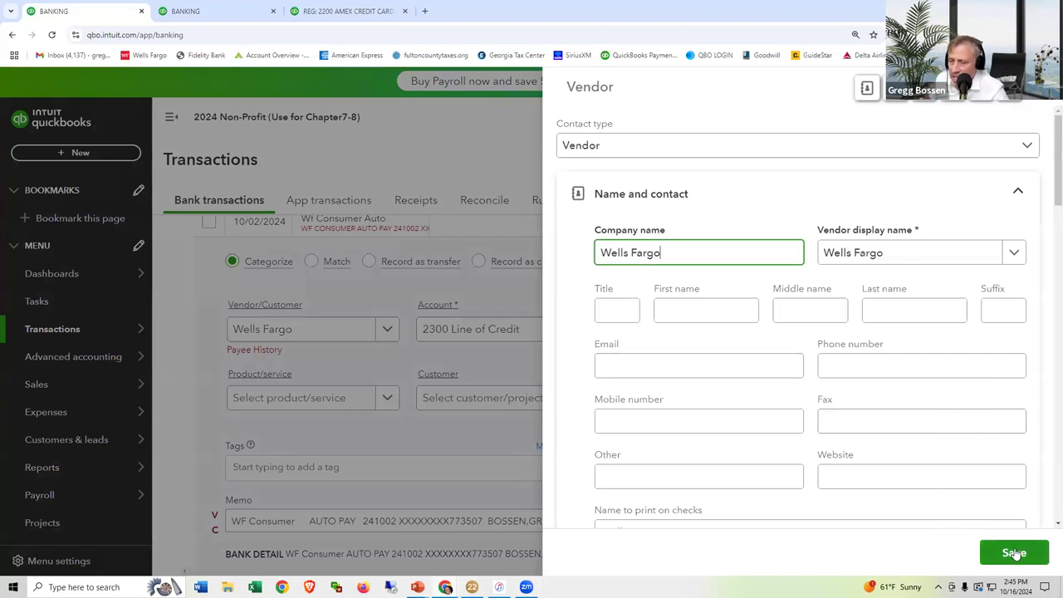
click(1013, 552)
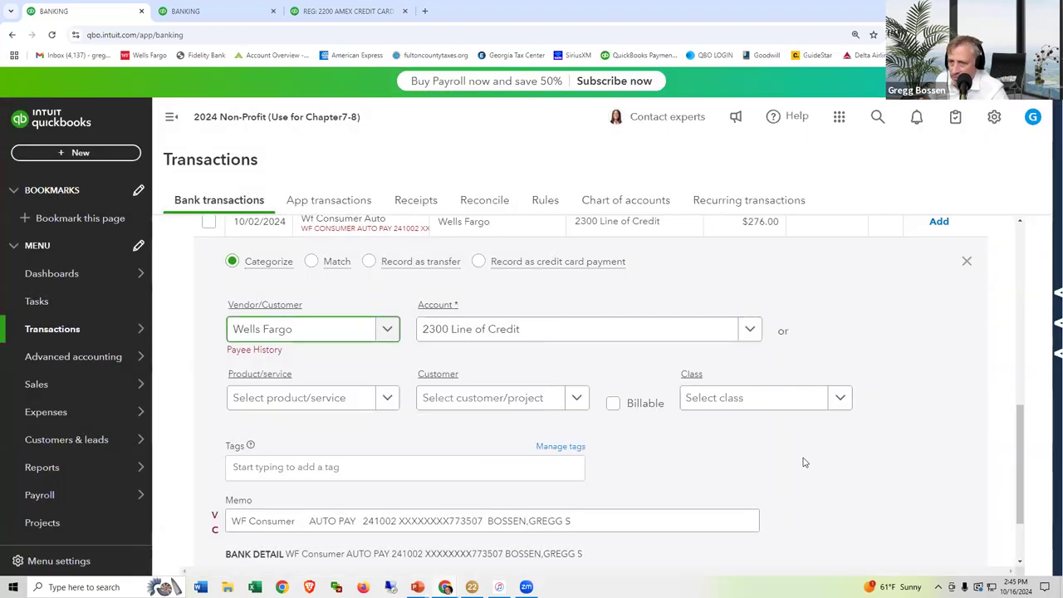
scroll(803, 462, down, 1)
click(936, 489)
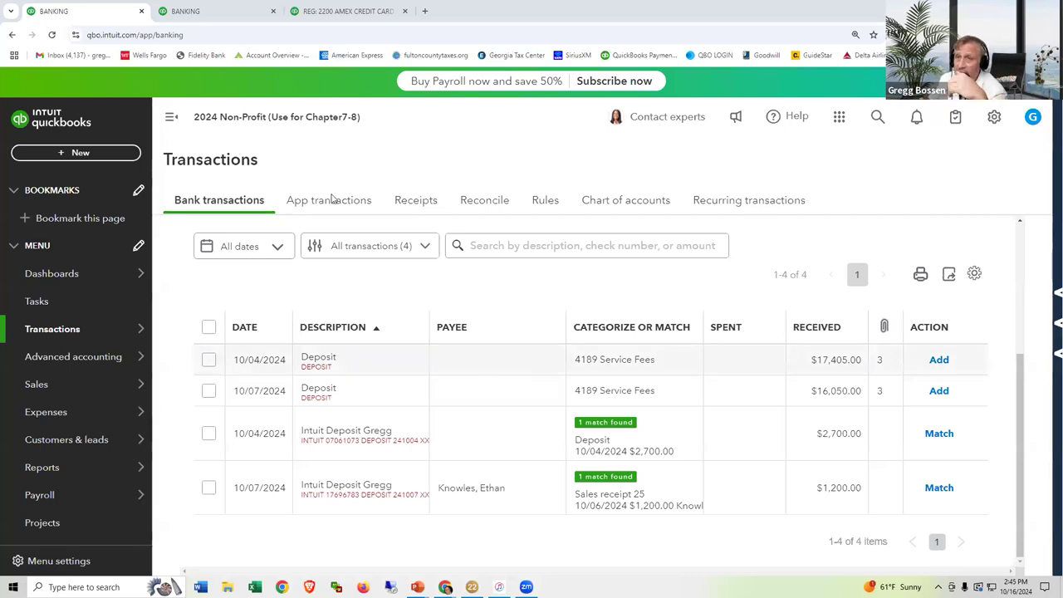
Start a new bank deposit in the second QuickBooks tab
click(231, 10)
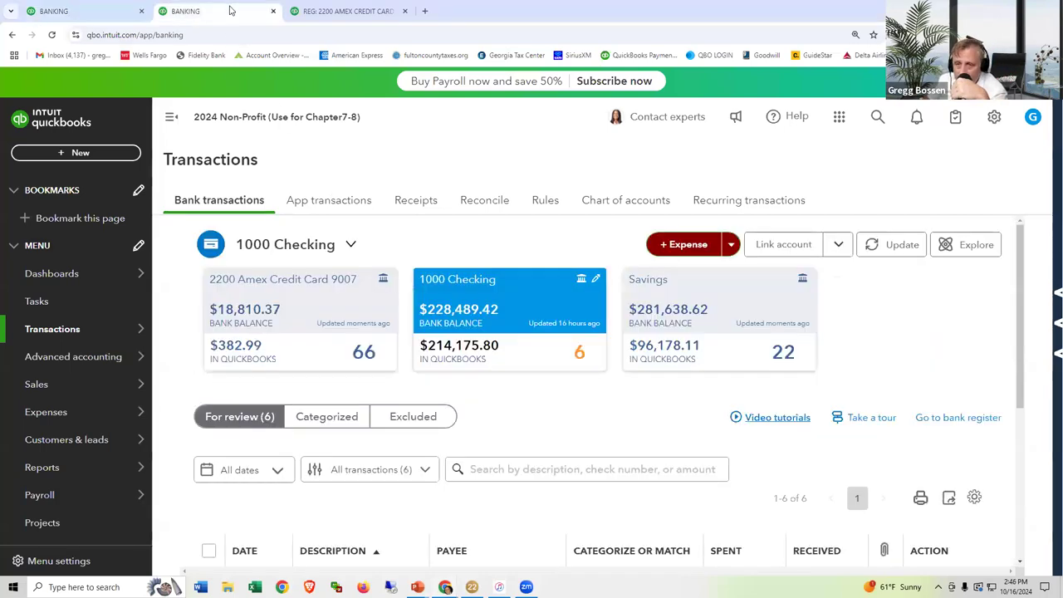
click(110, 154)
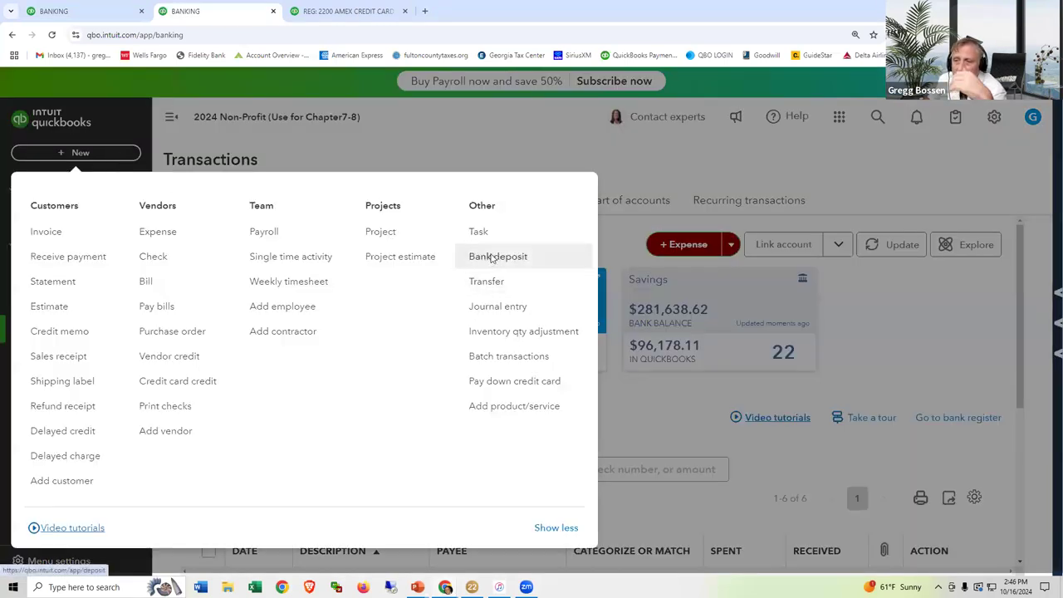
click(493, 257)
scroll(493, 258, down, 1)
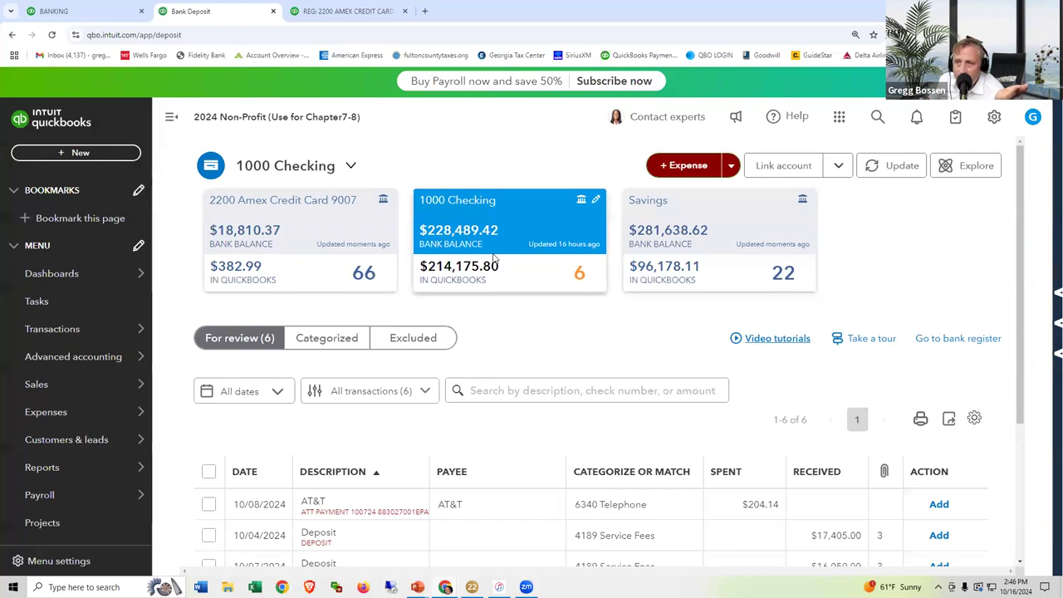
scroll(326, 318, down, 2)
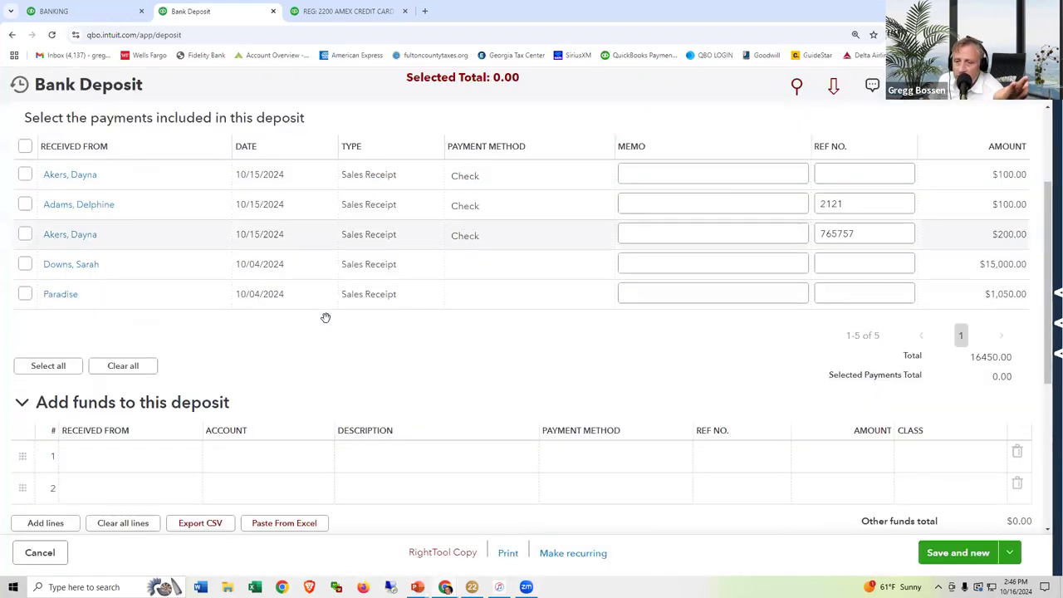
scroll(325, 318, down, 2)
Back in the checking feed, match the $2,700.00 Intuit deposit to the recorded 10/04/2024 deposit
click(86, 14)
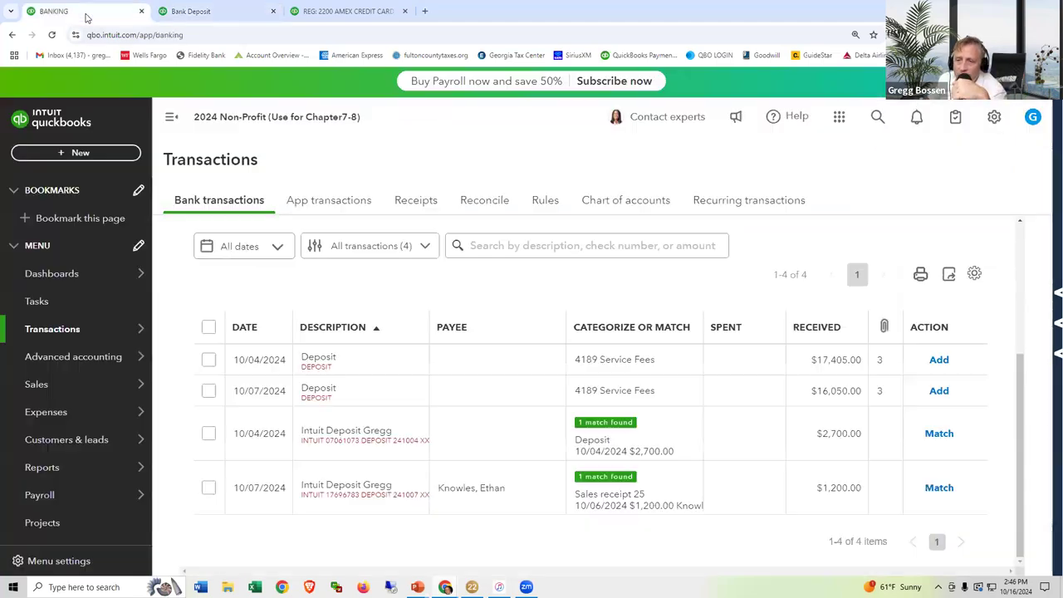
right_click(717, 427)
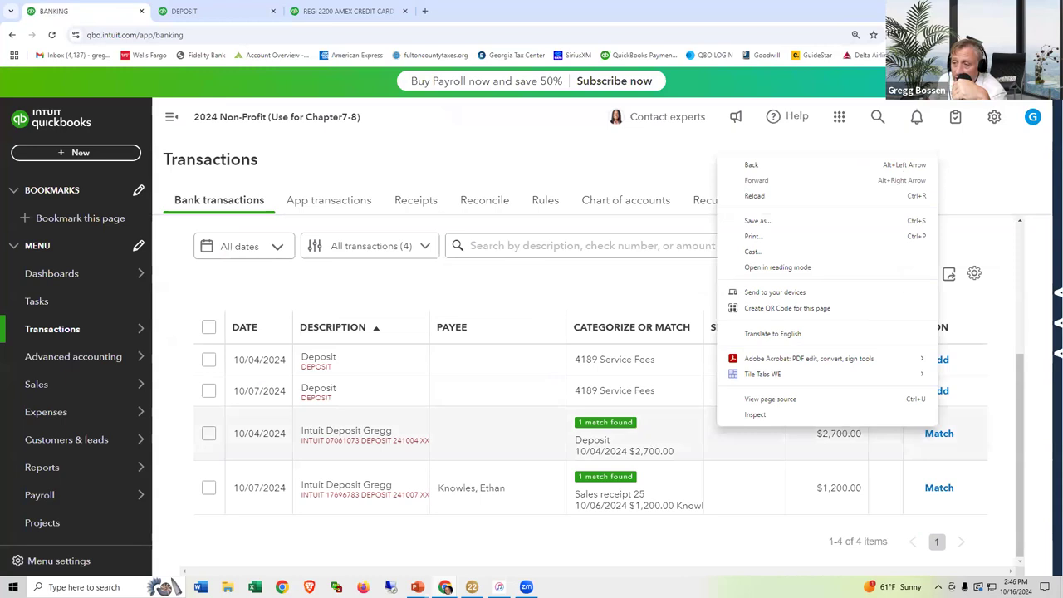
click(634, 439)
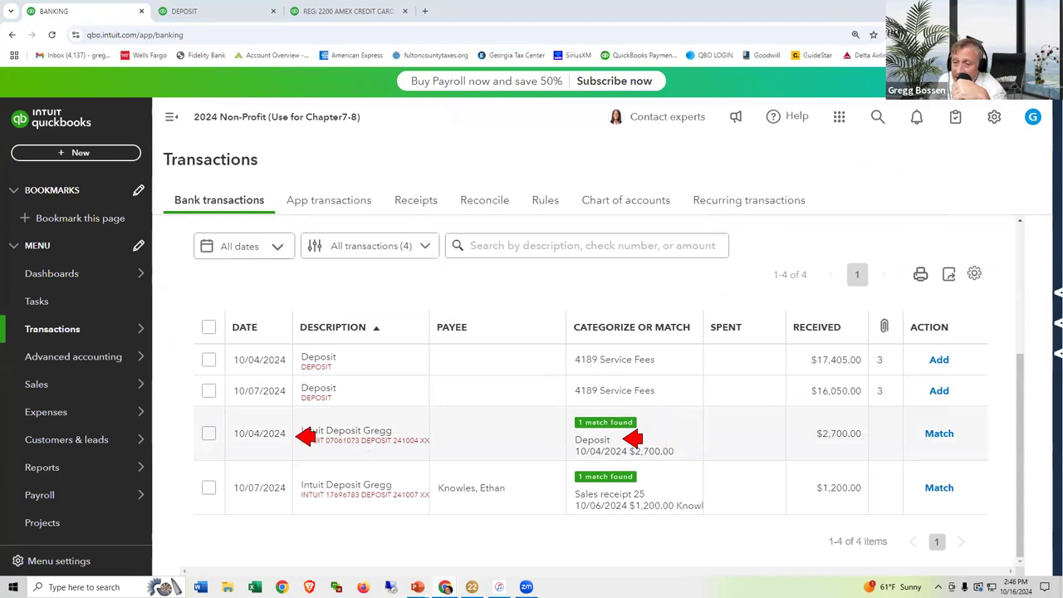
click(883, 438)
click(940, 434)
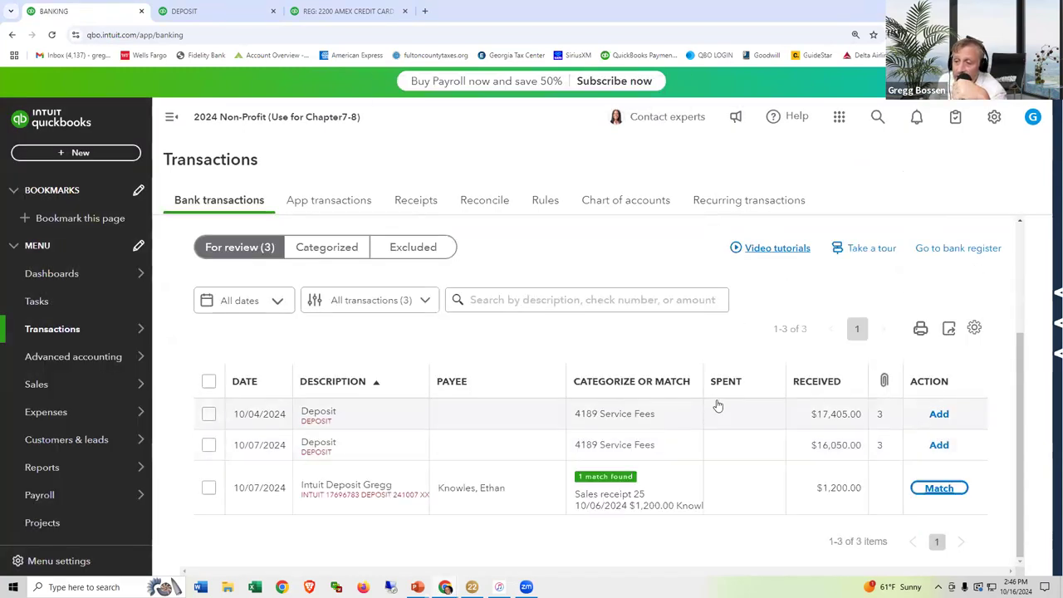
click(188, 11)
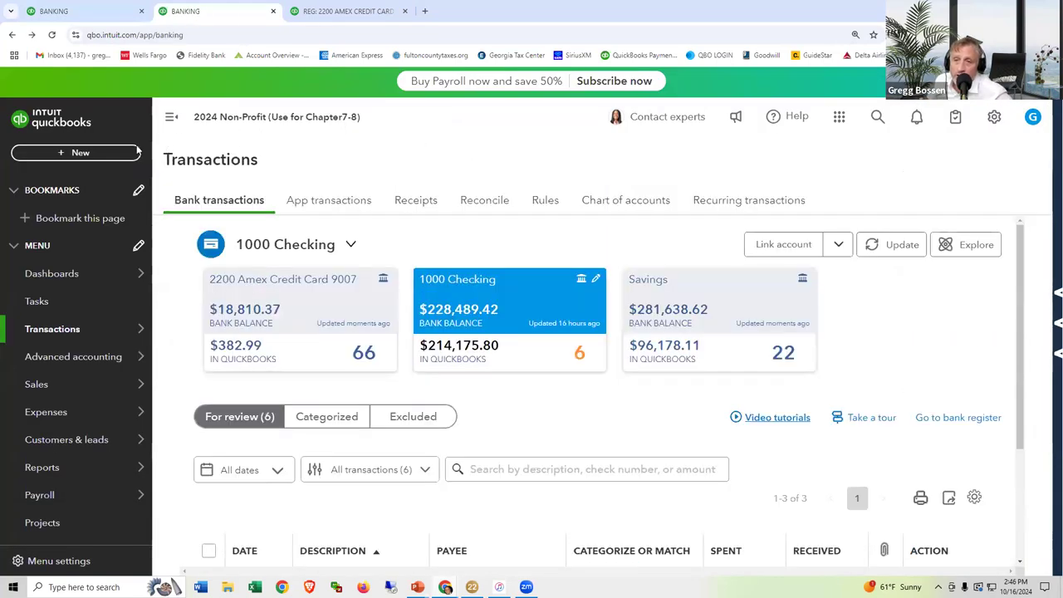
Start blank Sales Receipt #42627 in the second tab, then return to the checking feed
click(91, 152)
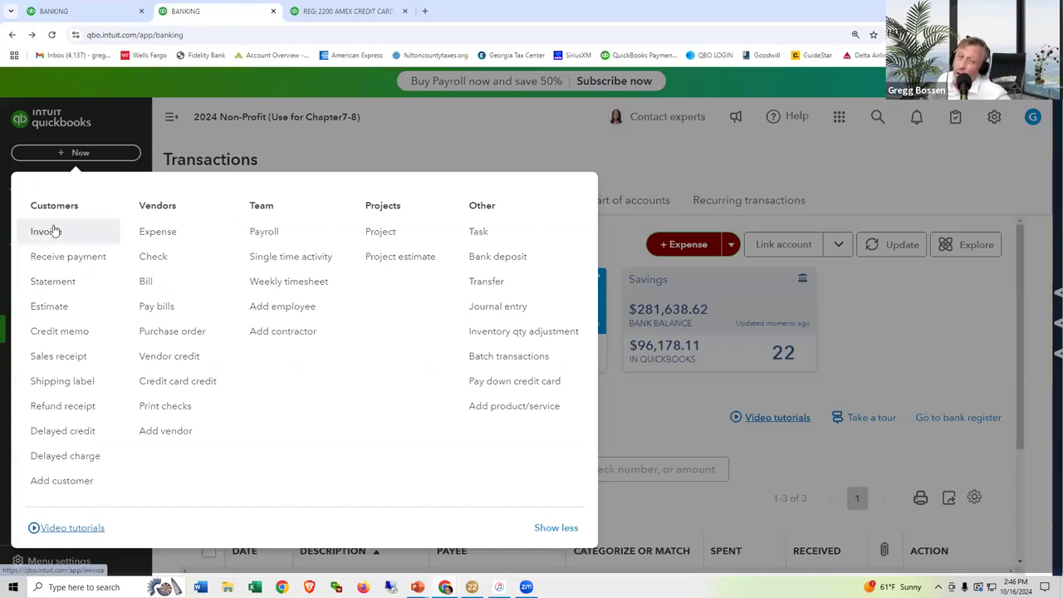
click(58, 356)
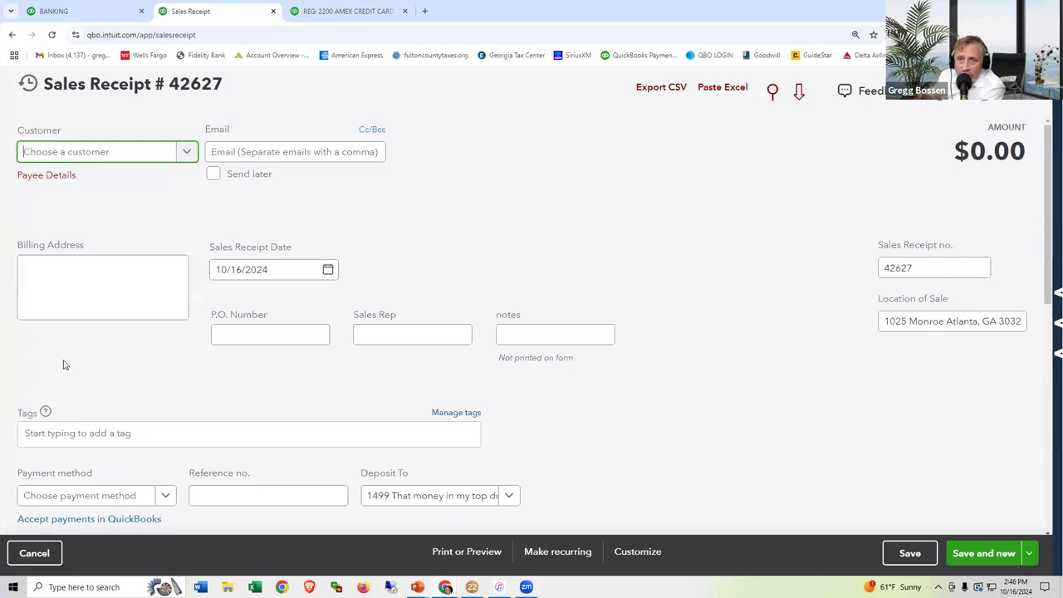
scroll(323, 332, down, 3)
scroll(323, 327, up, 1)
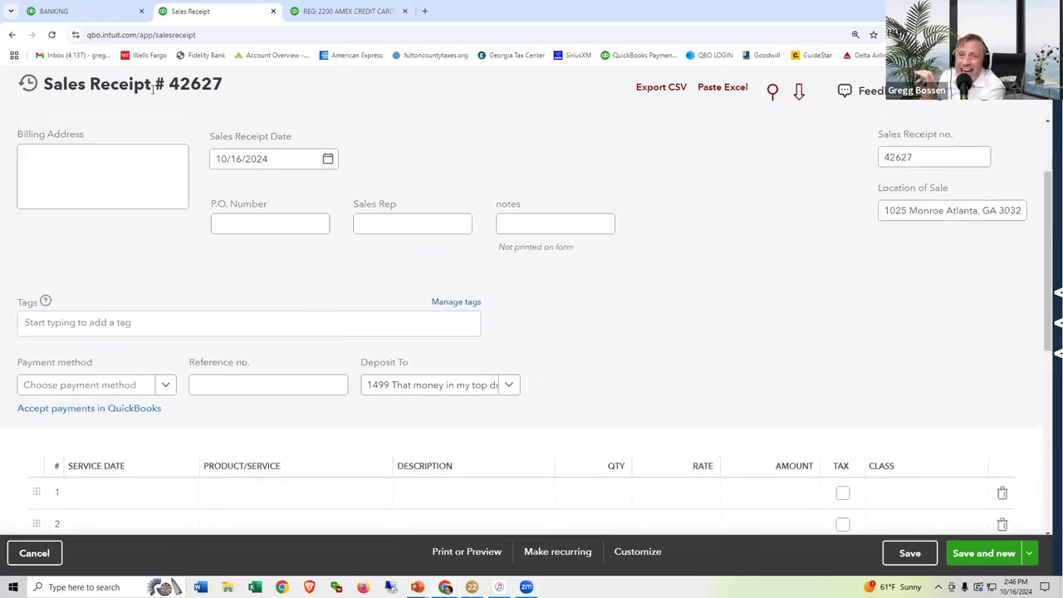
click(105, 14)
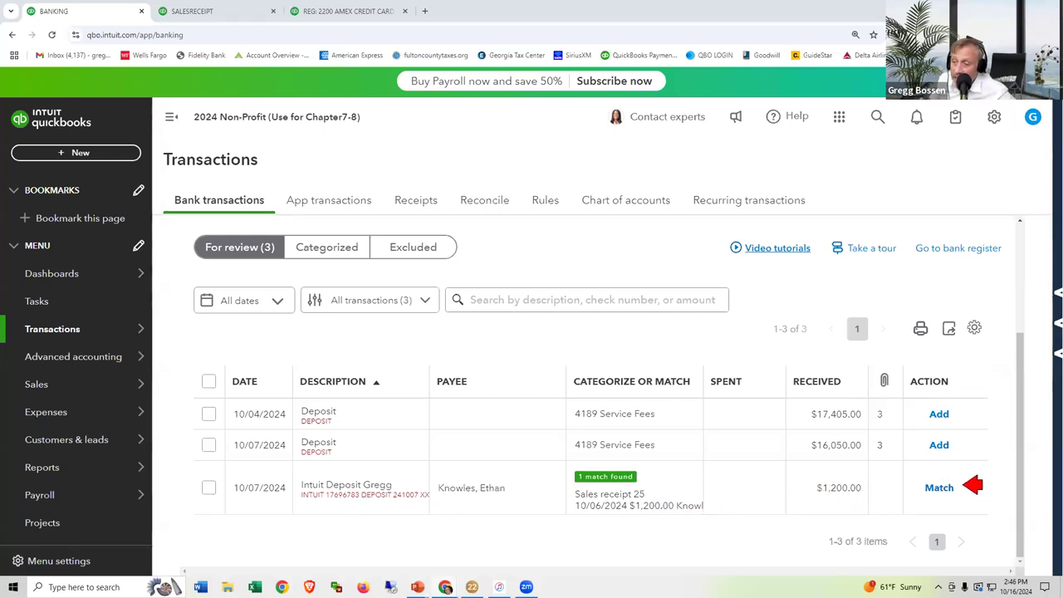
Match the $1,200.00 Intuit deposit to Sales receipt 25
click(940, 489)
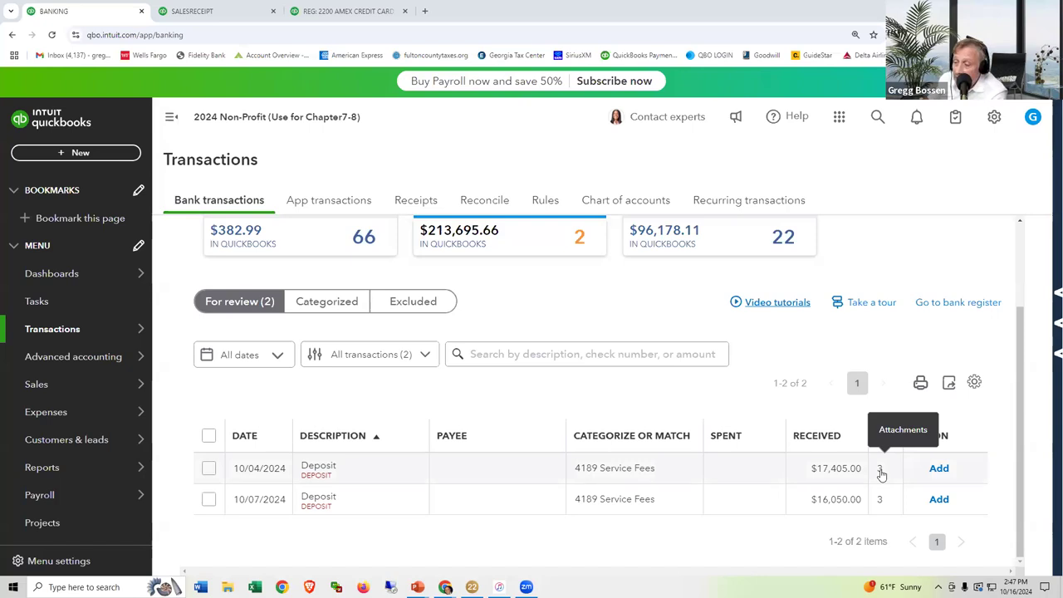
View the $17,405.00 deposit's attached check image full screen and rotate it back upright
click(880, 471)
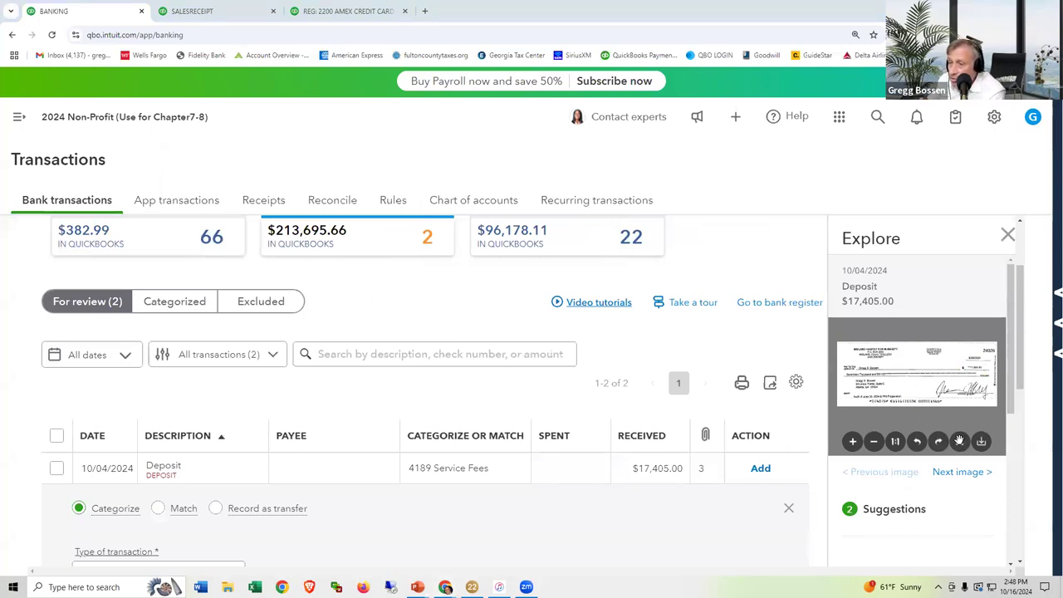
click(960, 442)
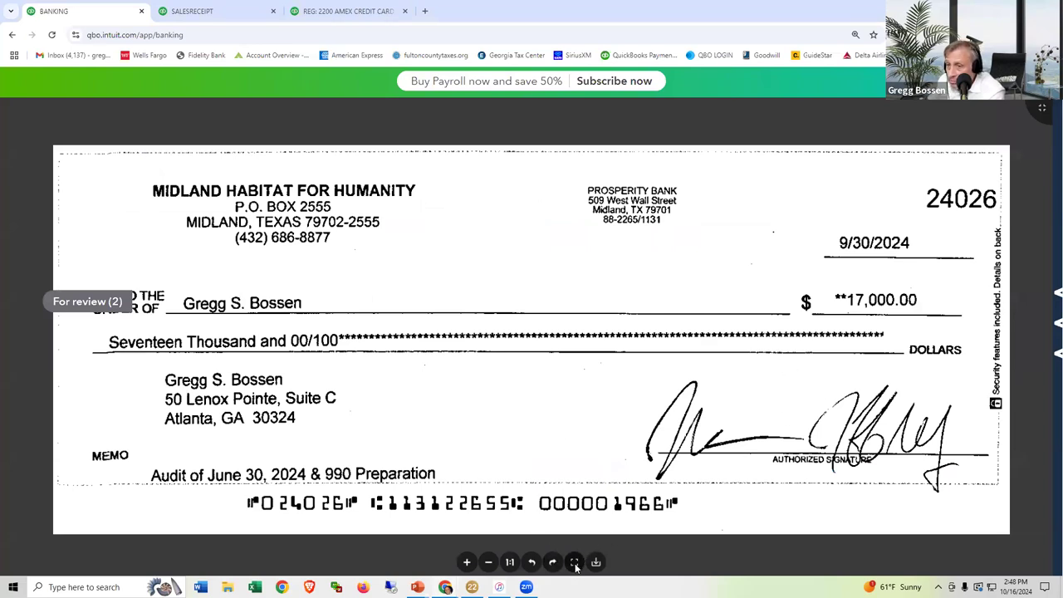
click(574, 564)
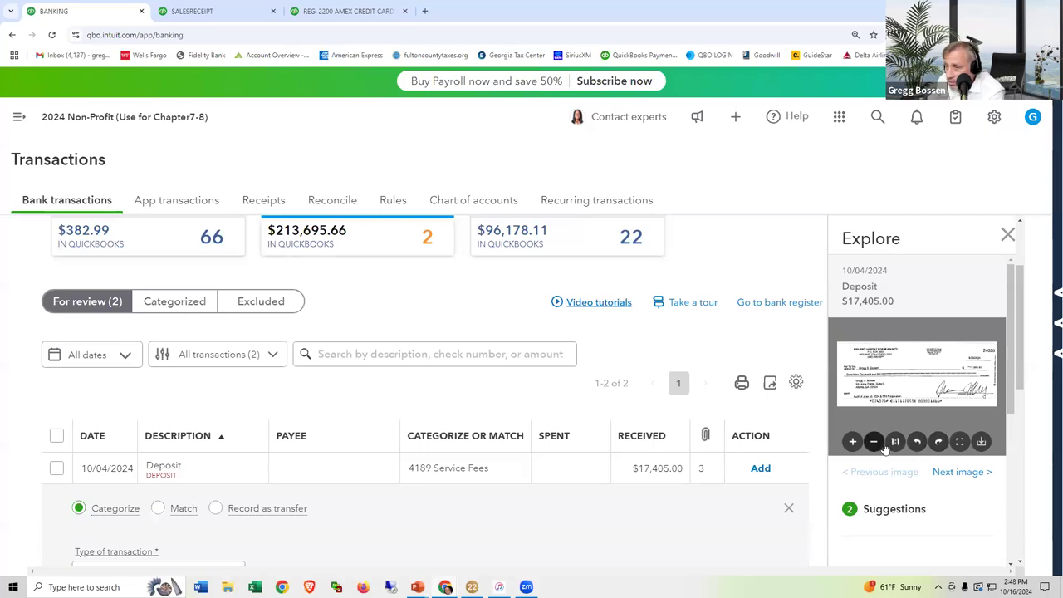
click(937, 442)
click(937, 442)
click(937, 442)
click(938, 442)
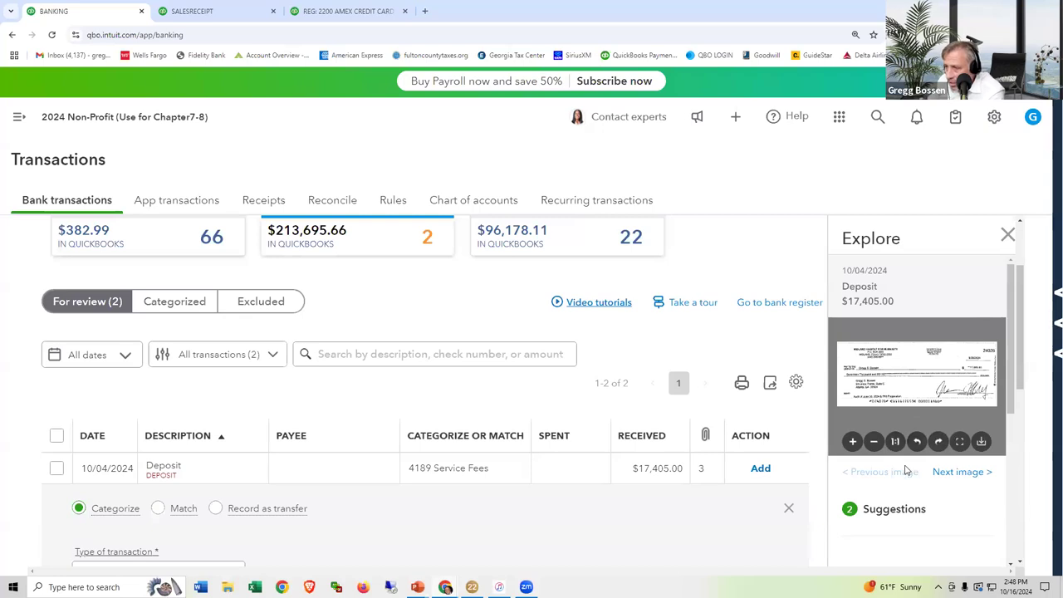
scroll(939, 415, down, 1)
Browse the remaining attachments, read the deposit slip full screen, then close the preview
click(962, 361)
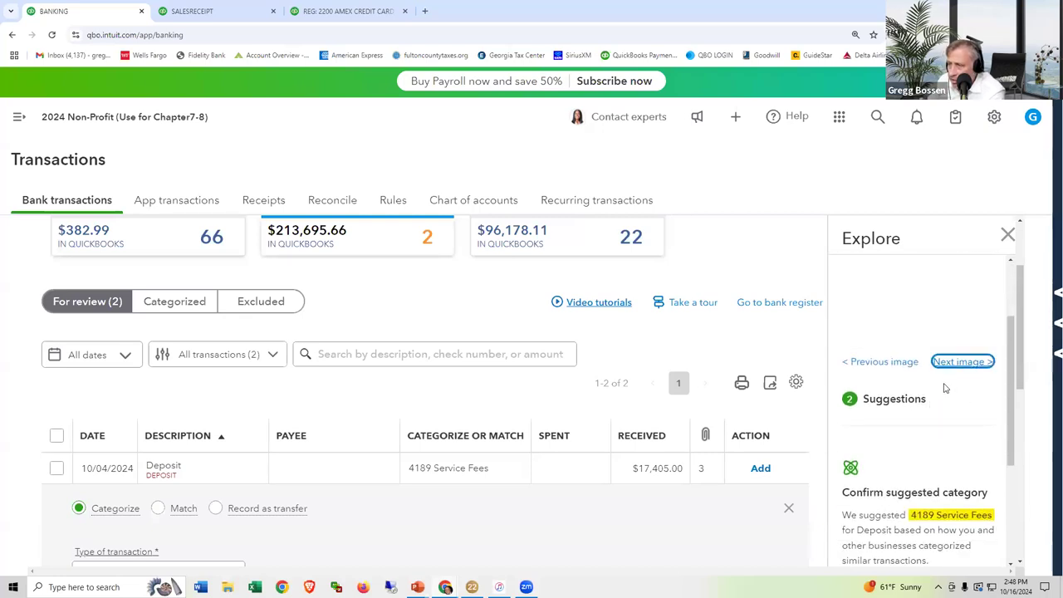
scroll(947, 387, up, 1)
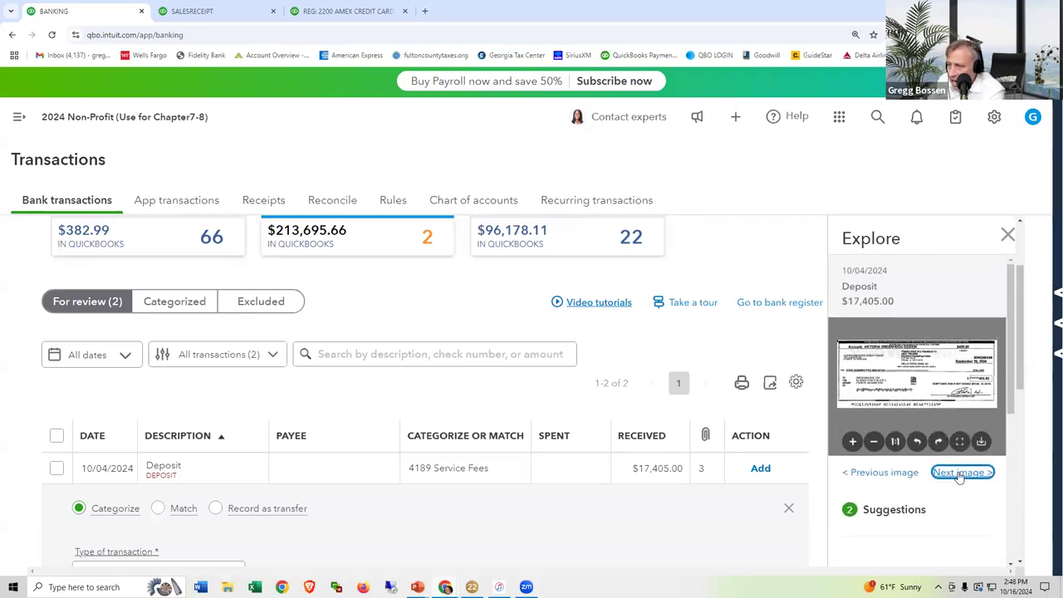
click(960, 472)
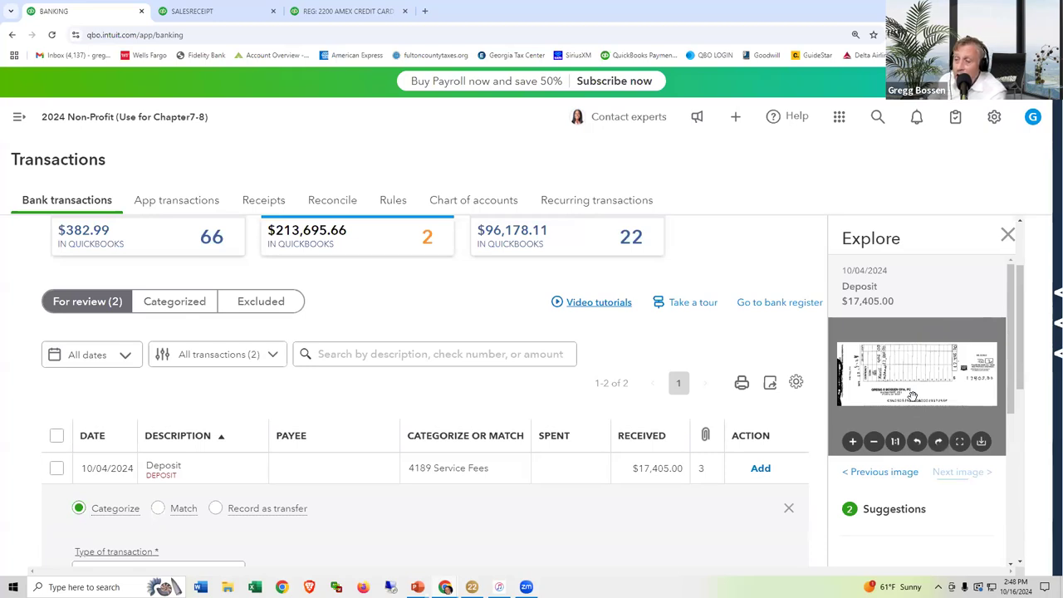
click(958, 442)
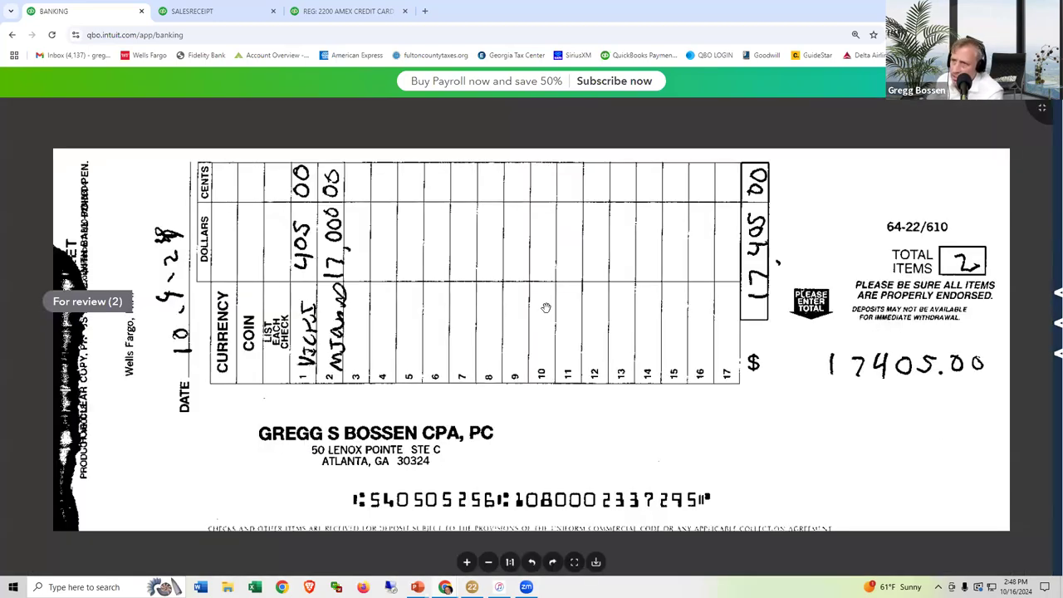
click(554, 562)
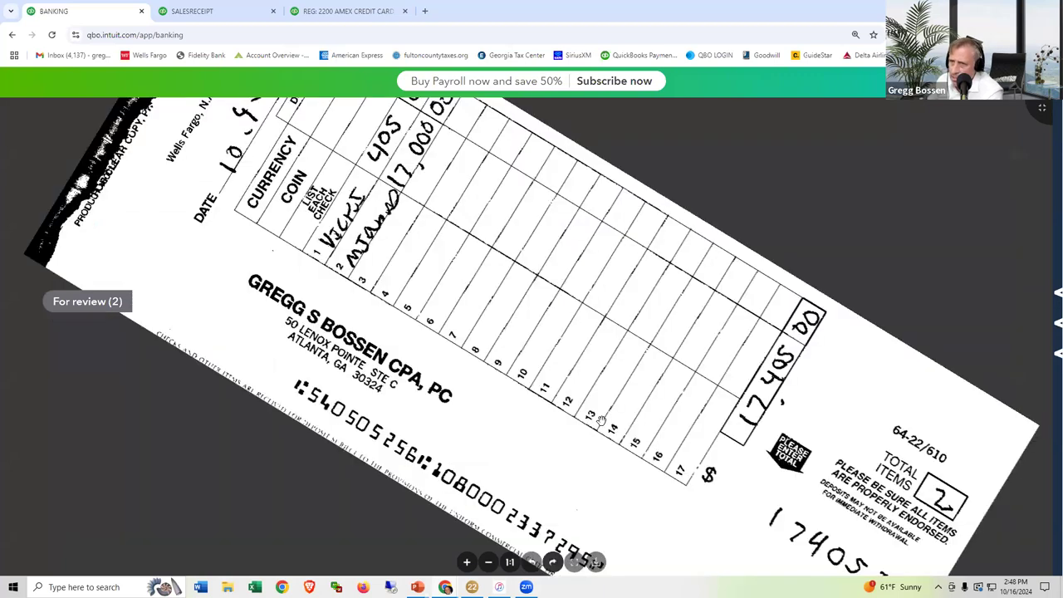
scroll(582, 378, up, 1)
scroll(581, 378, down, 1)
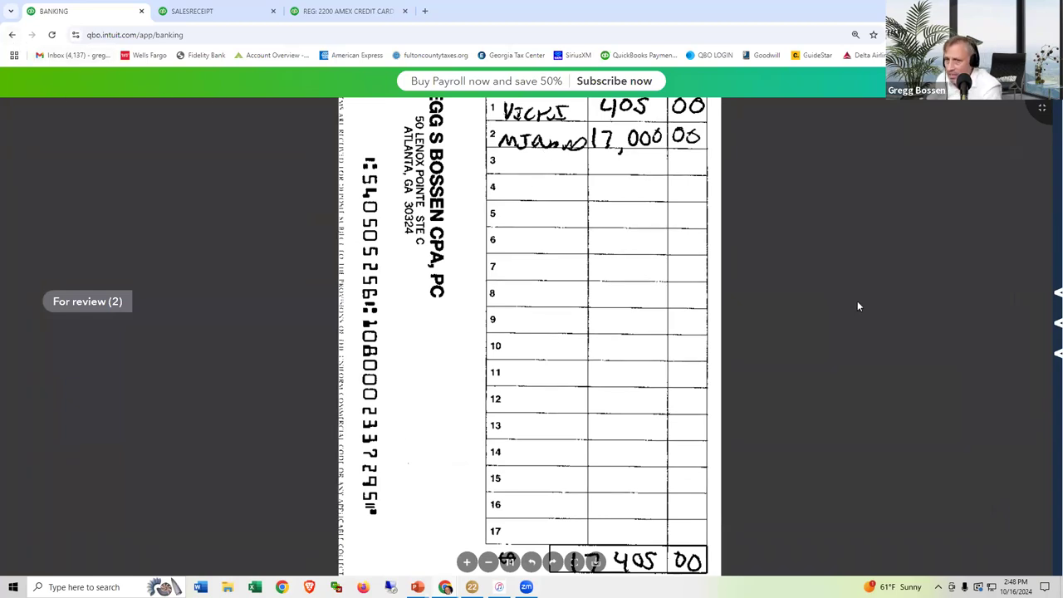
click(834, 299)
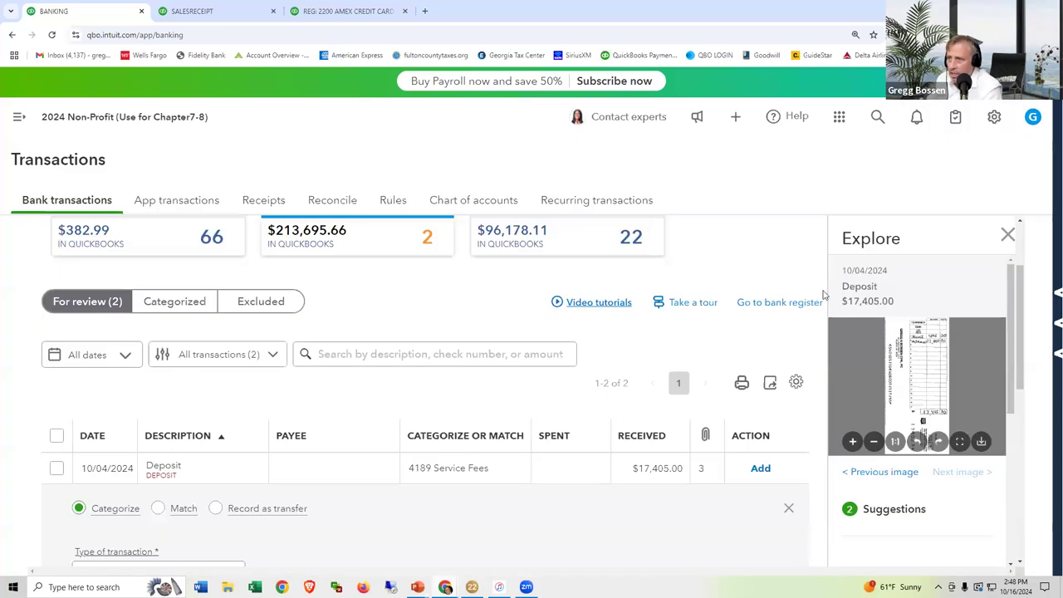
click(1007, 236)
Collapse the 10/04 deposit and briefly expand the 10/07 $16,050.00 deposit's details
scroll(841, 397, down, 1)
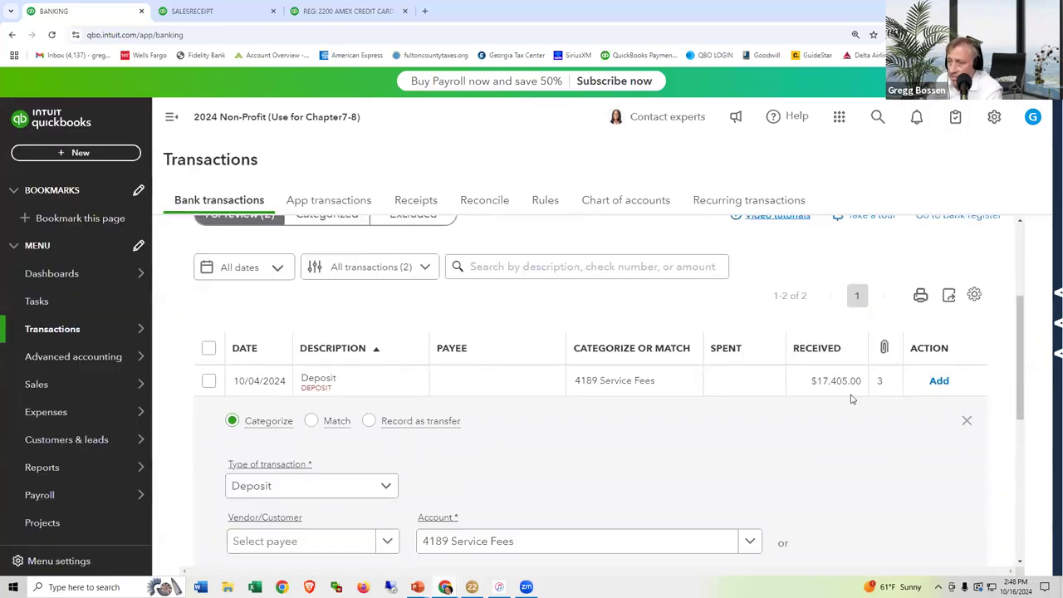
scroll(851, 399, down, 1)
click(966, 344)
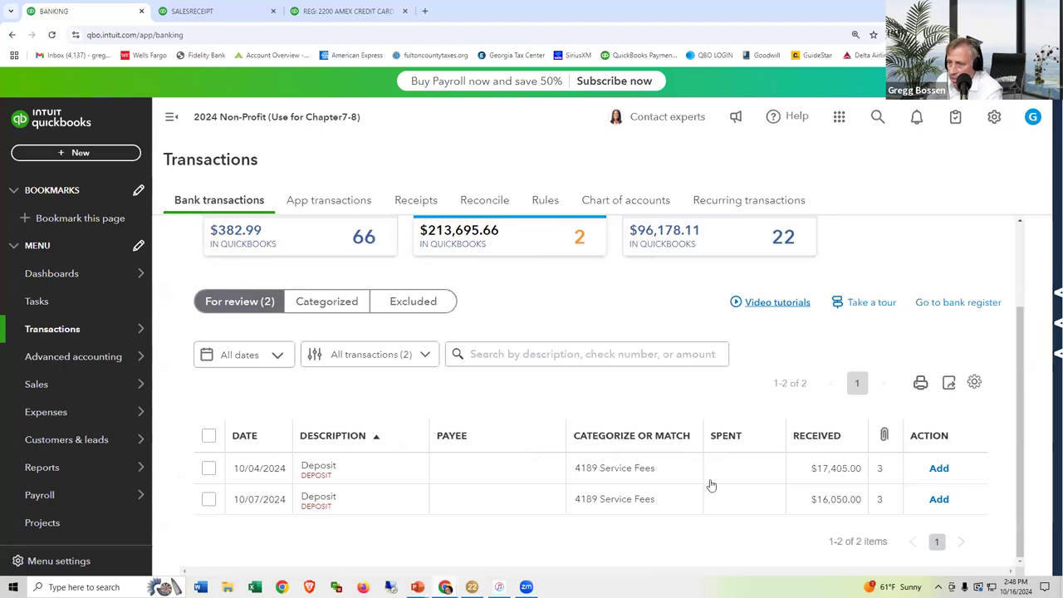
click(885, 501)
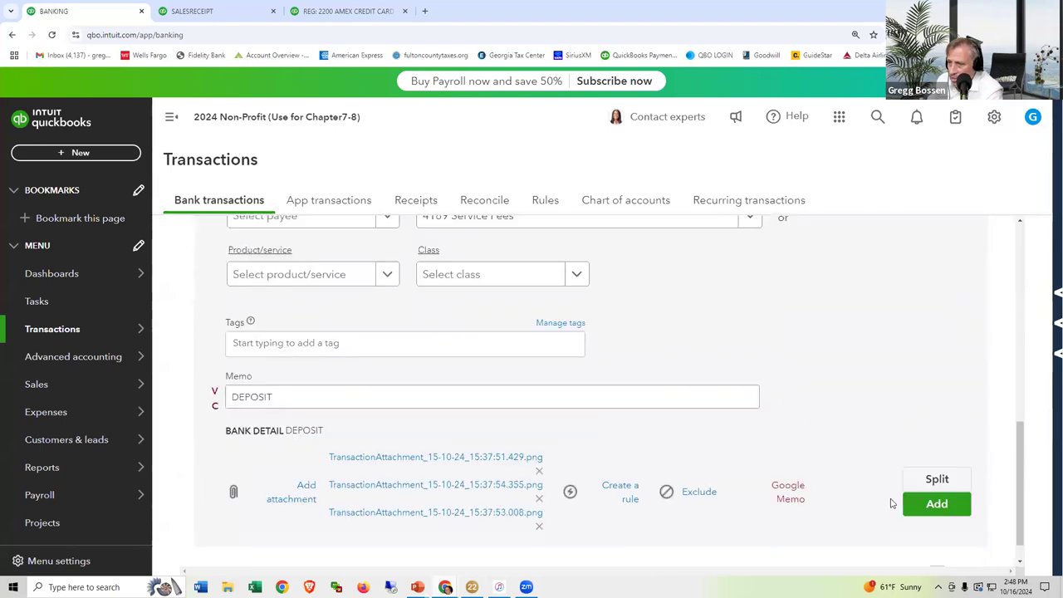
scroll(804, 544, up, 4)
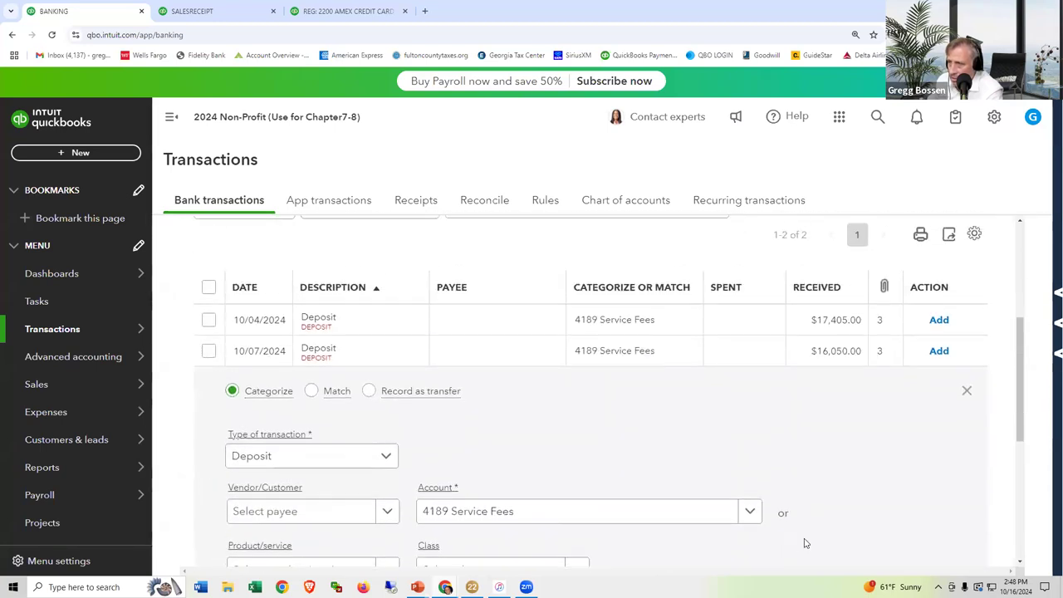
click(967, 428)
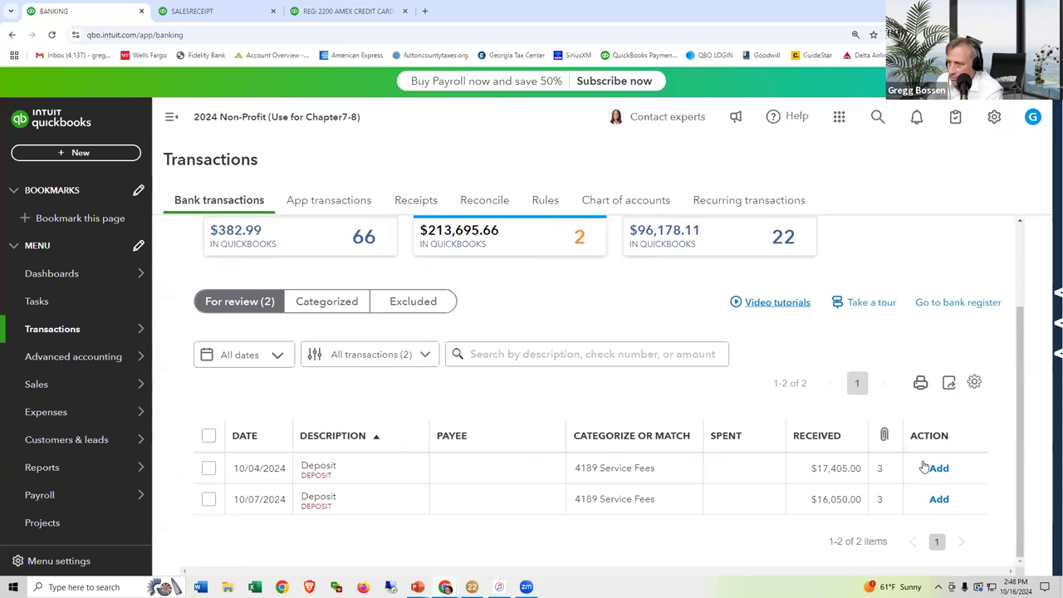
View the 10/07 deposit slip upright and full screen, then switch to sales receipt #42627
click(880, 500)
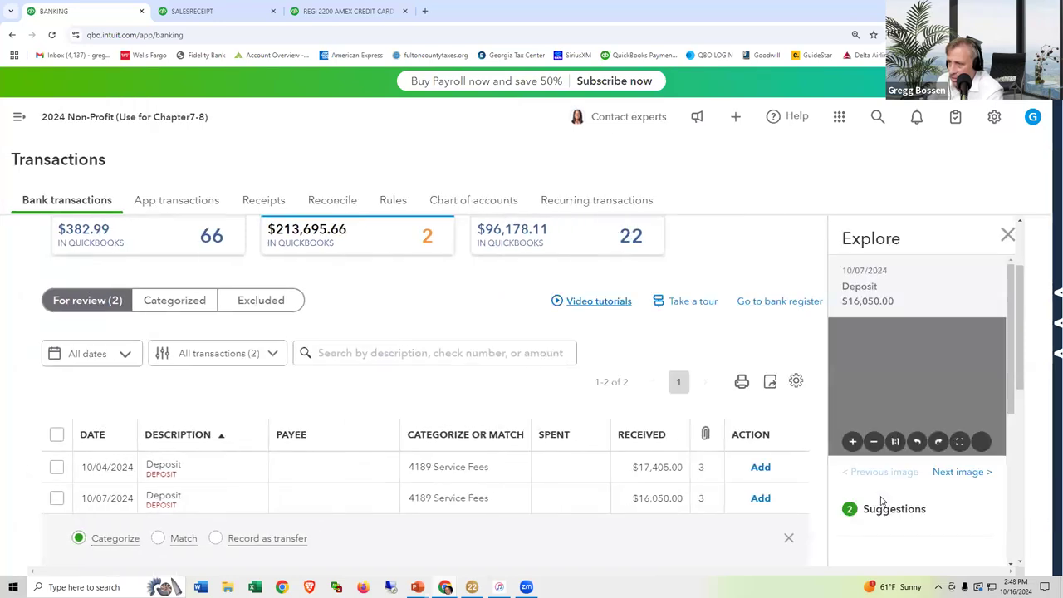
click(939, 442)
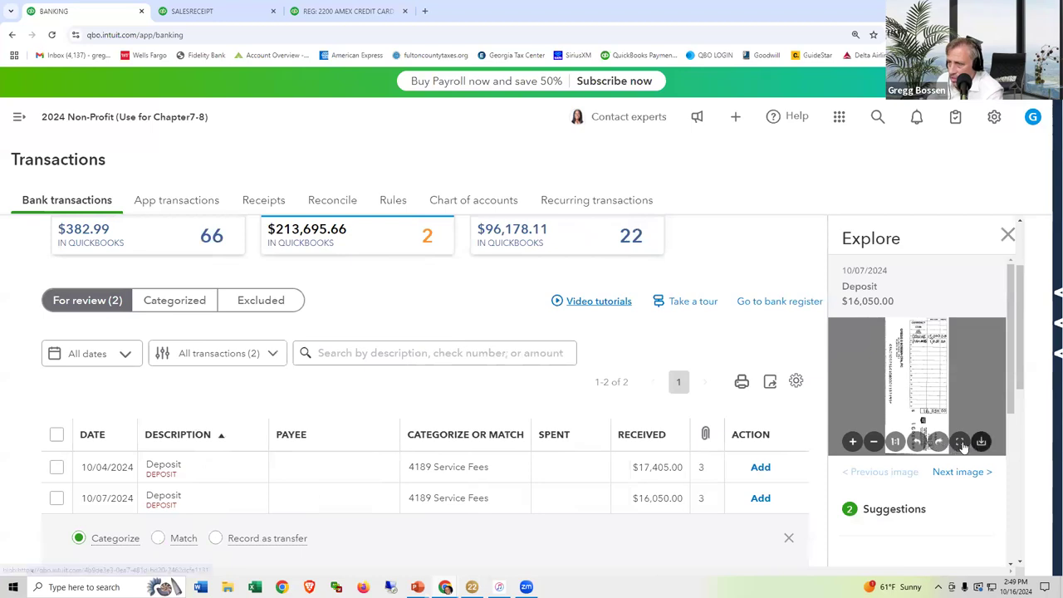
click(960, 442)
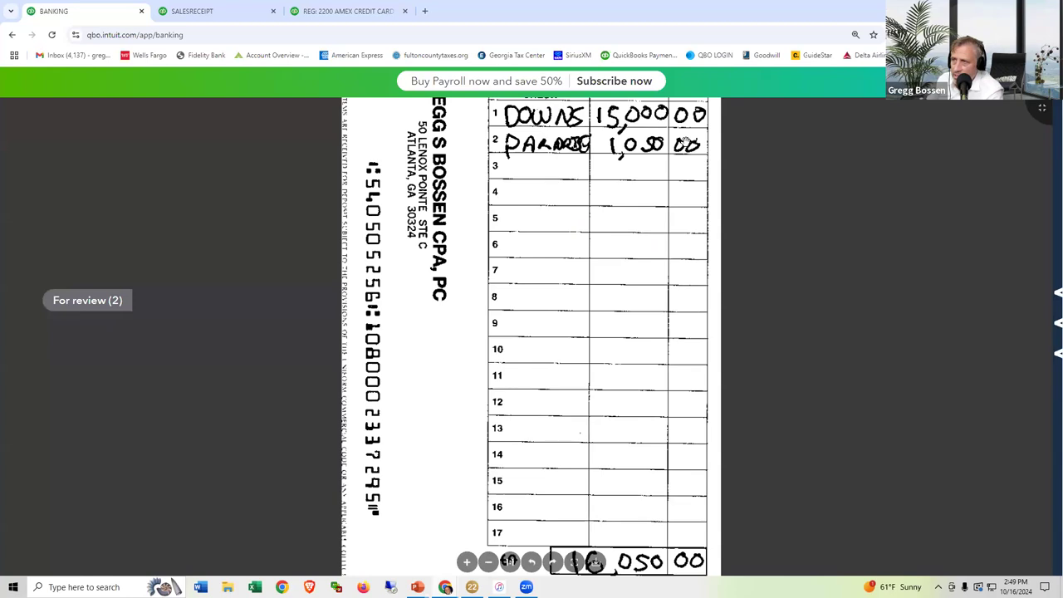
click(1042, 107)
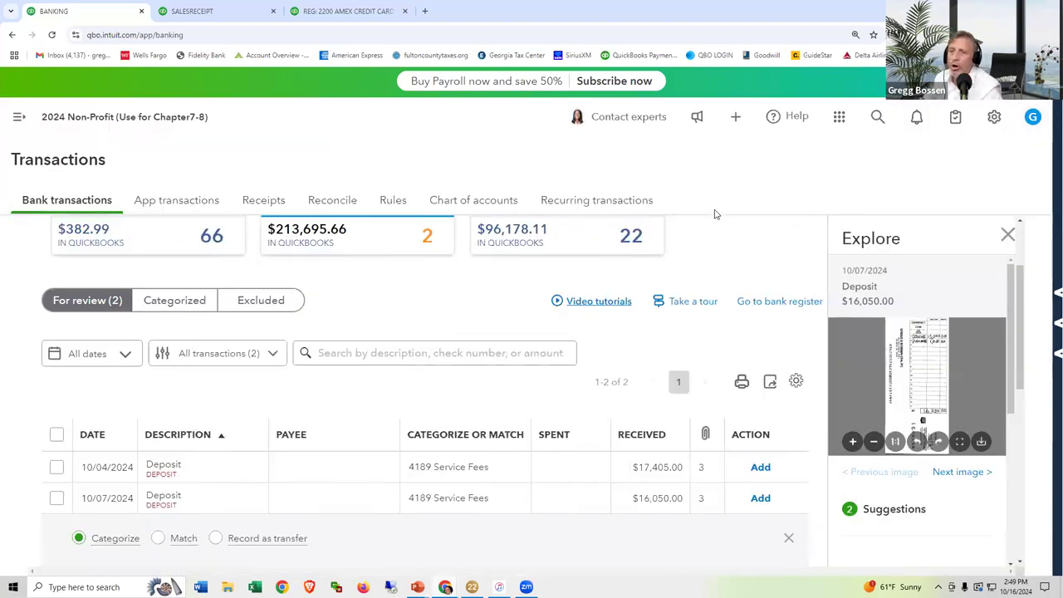
click(201, 10)
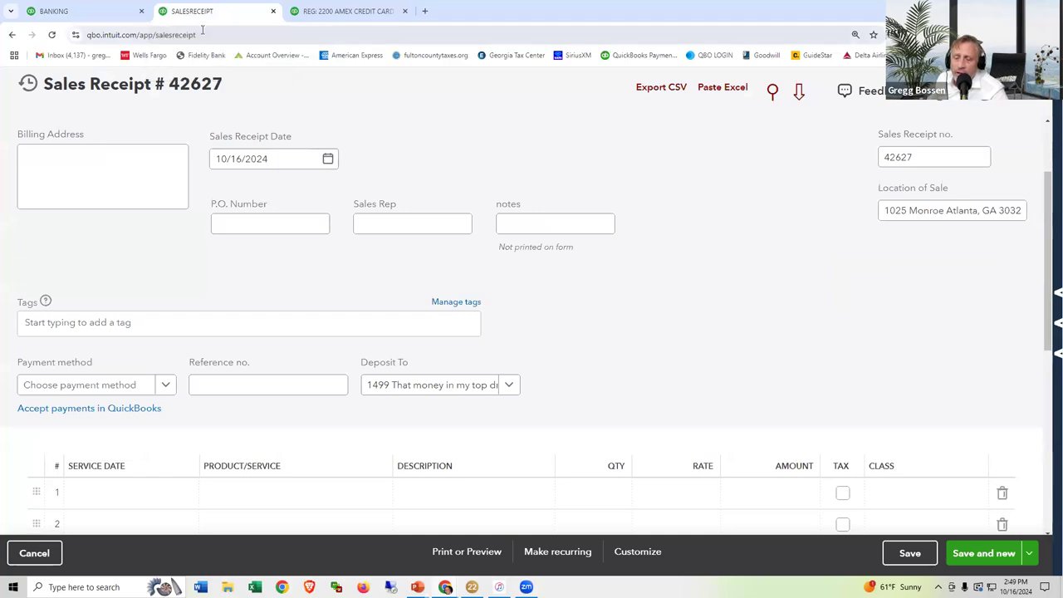
Check the receipt's Deposit To accounts, then reopen the 10/07 $16,050.00 deposit in the checking feed
click(508, 386)
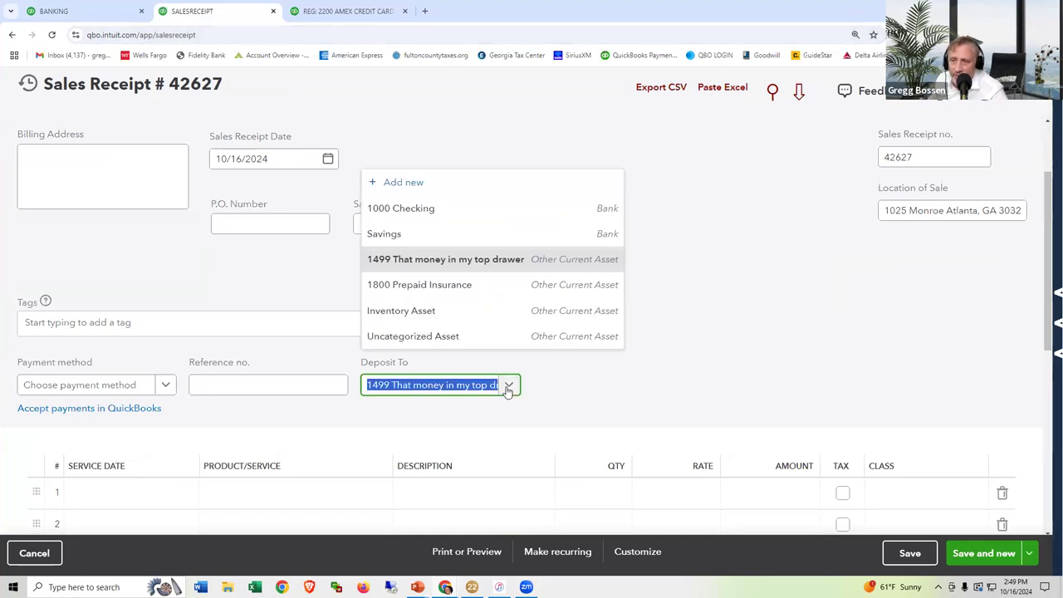
click(508, 388)
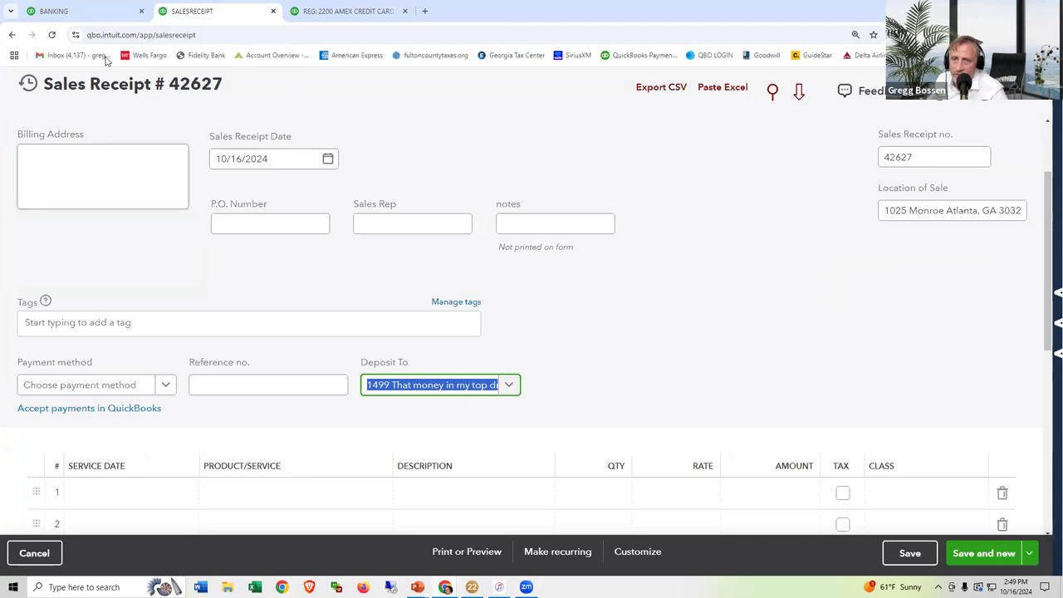
click(97, 14)
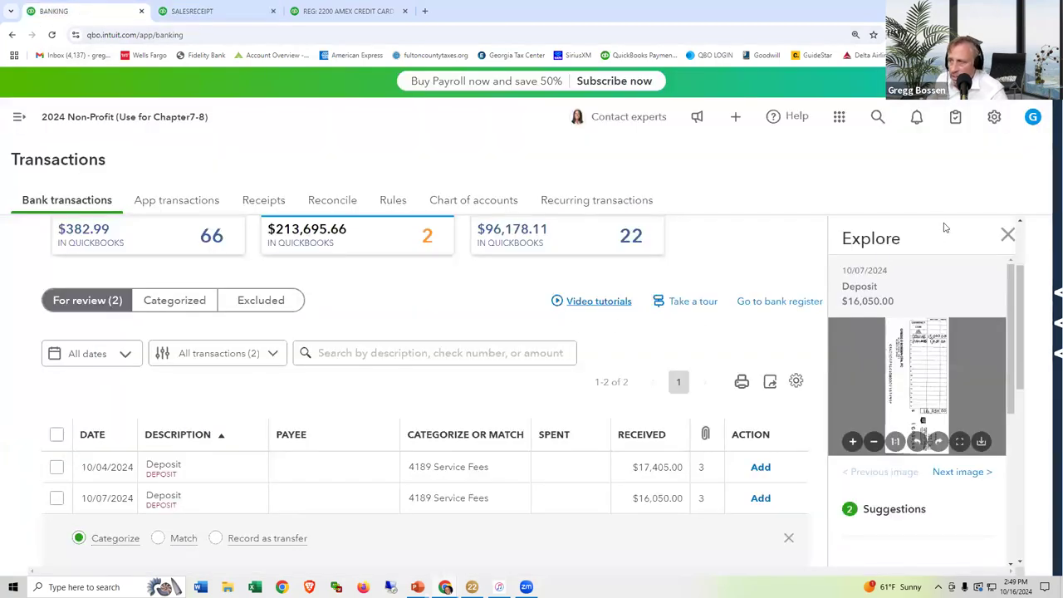
click(1008, 235)
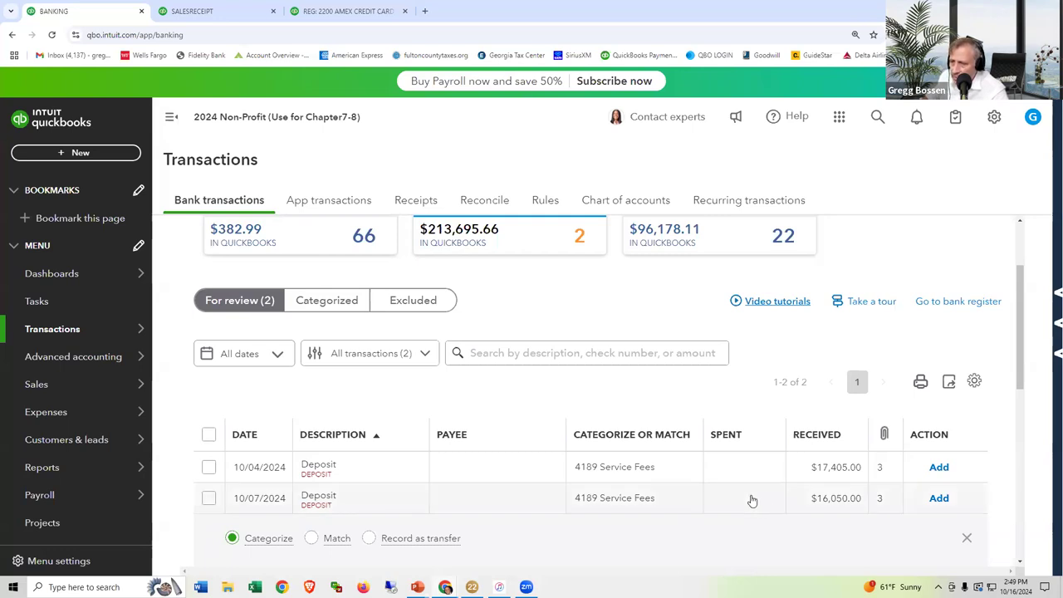
click(752, 501)
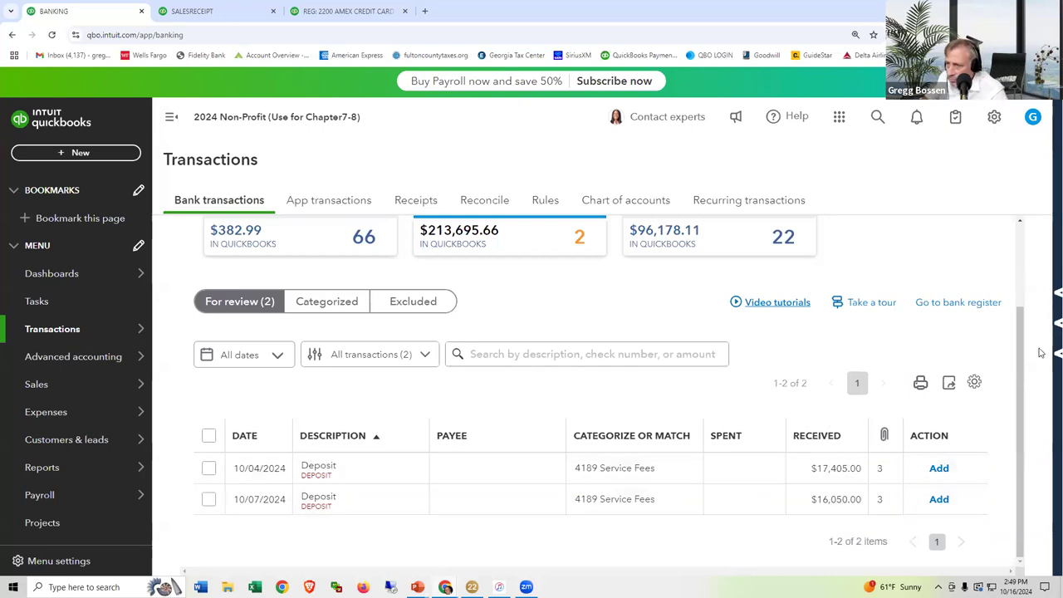
click(738, 504)
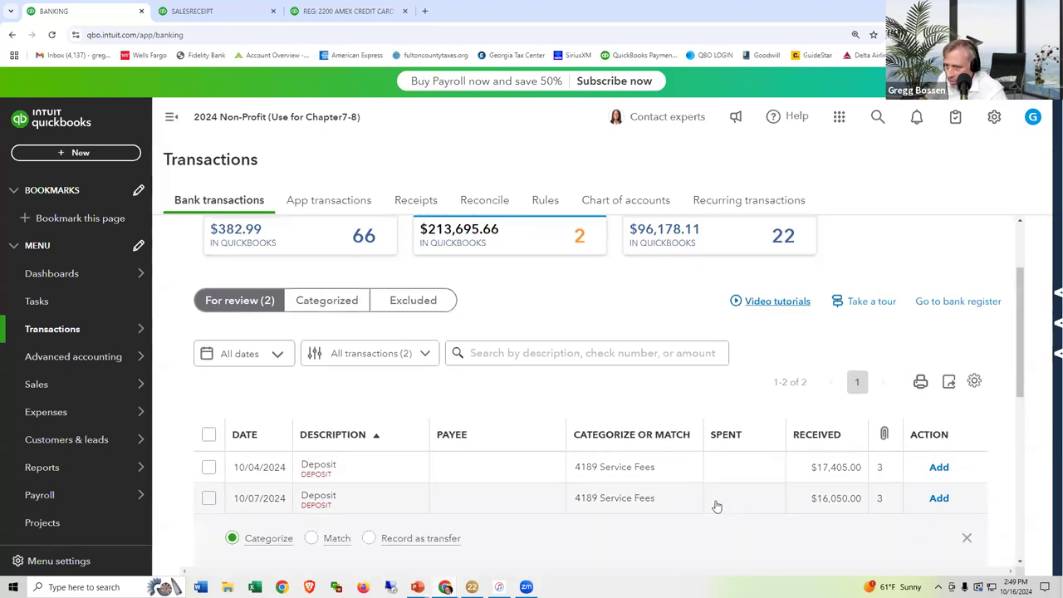
scroll(688, 527, down, 2)
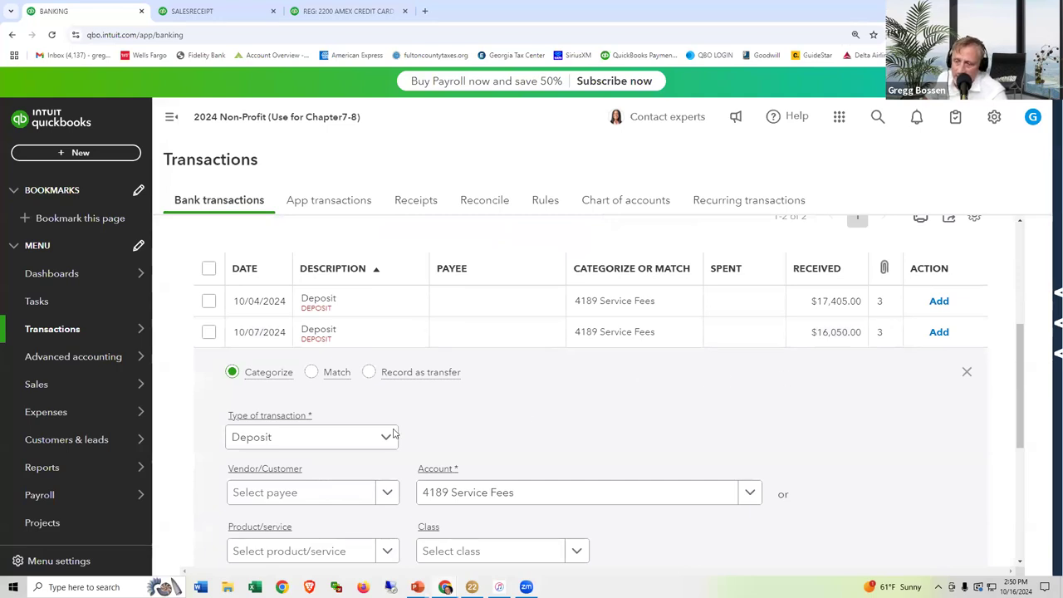
Match the $16,050 deposit to the $15,000 and $1,050 sales receipts dated 10/04
click(312, 374)
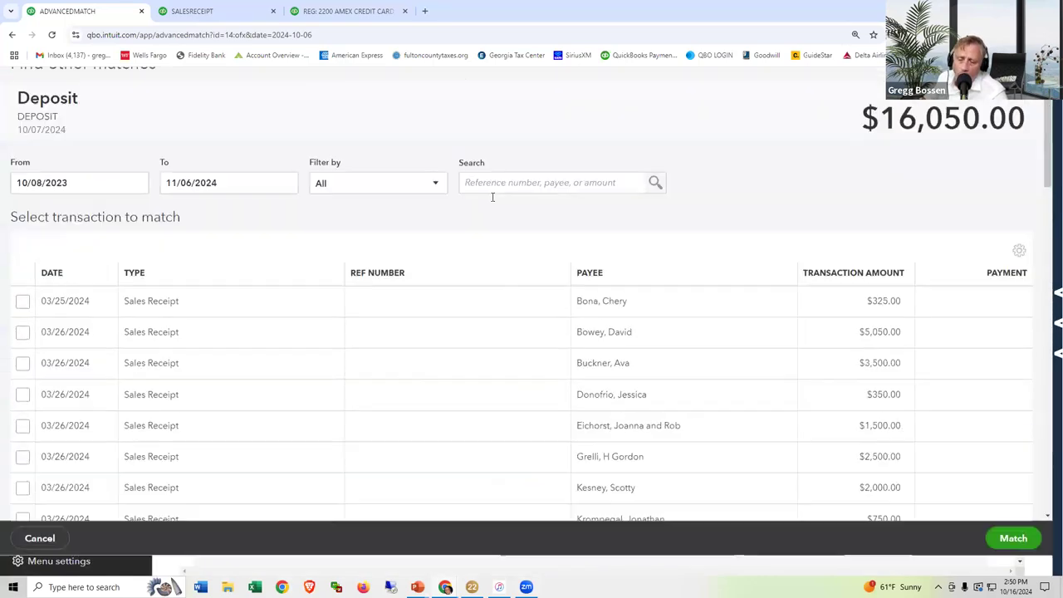
scroll(478, 272, down, 3)
scroll(478, 272, down, 10)
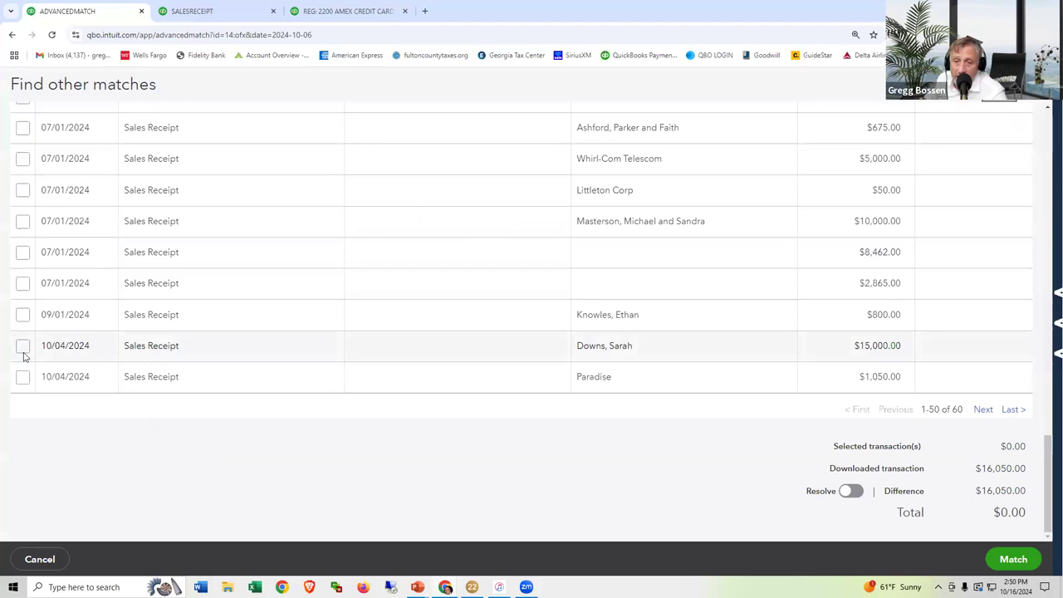
click(22, 349)
click(23, 376)
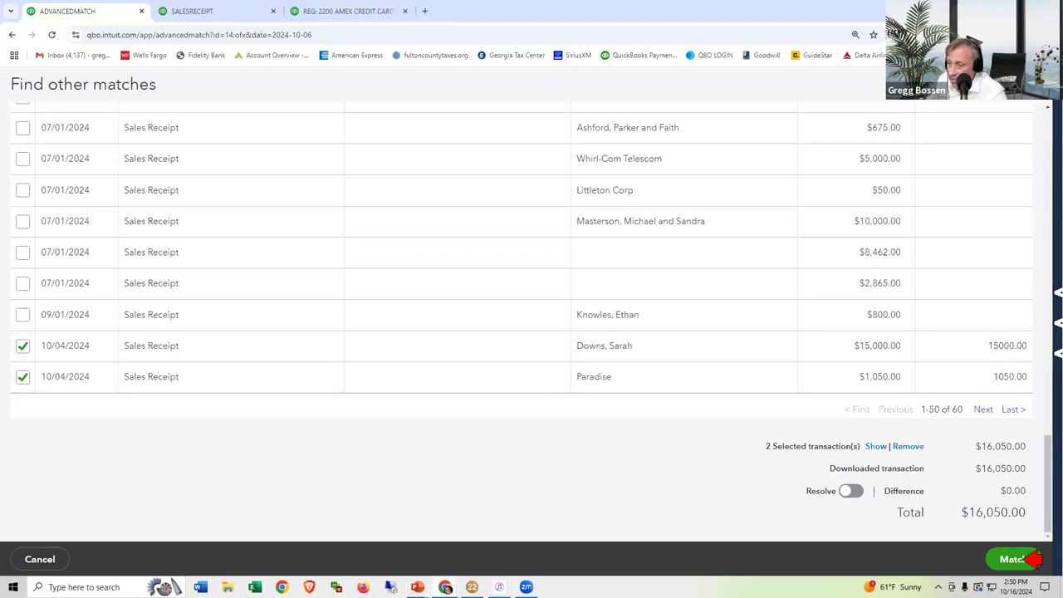
click(1003, 557)
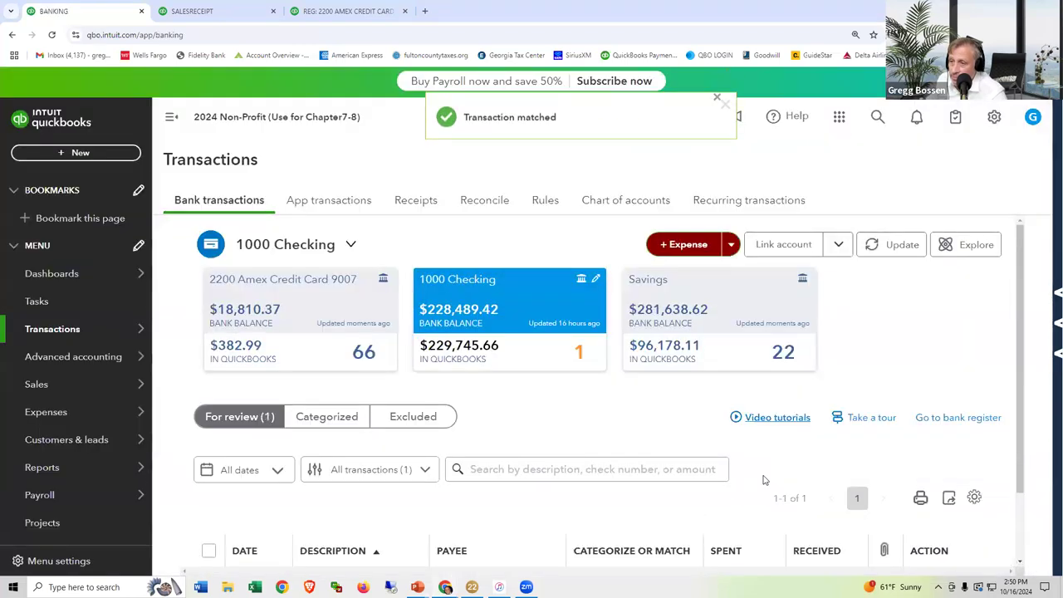
Expand the $17,405.00 10/04 deposit's memo and attachments, and start splitting it
scroll(604, 368, down, 1)
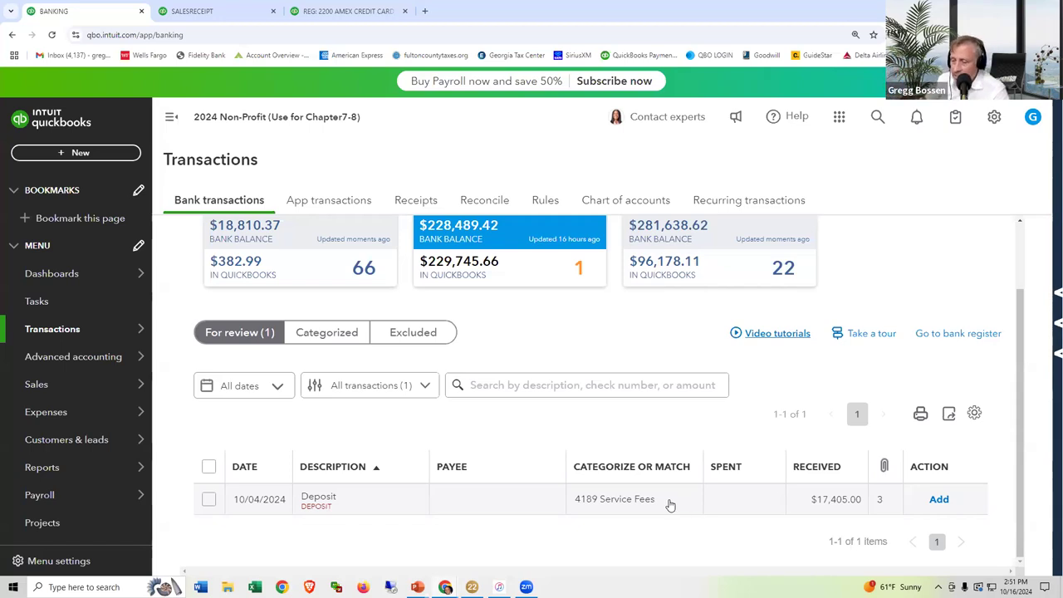
click(671, 505)
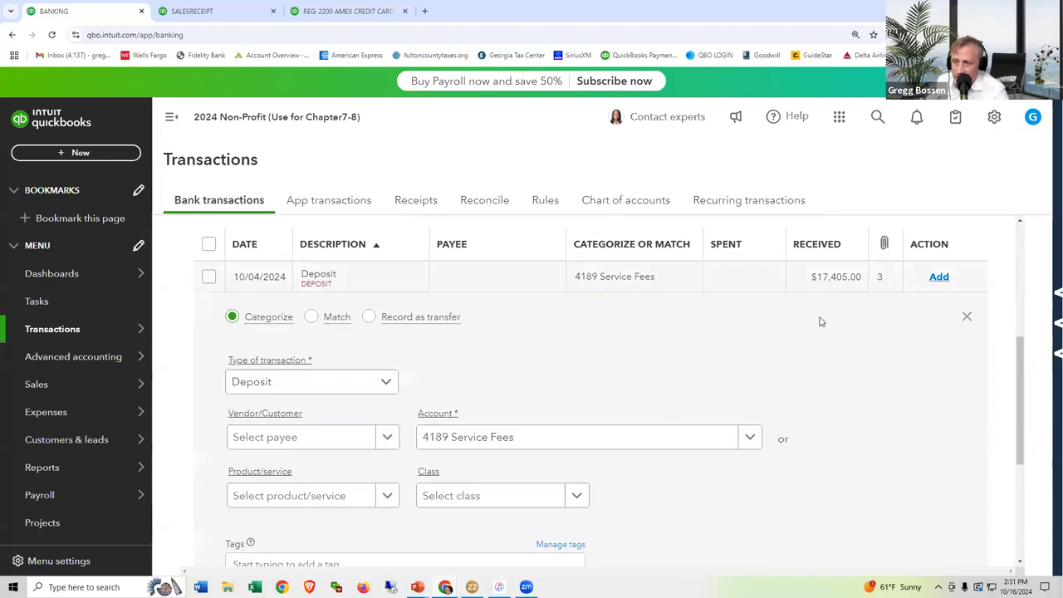
scroll(798, 330, down, 5)
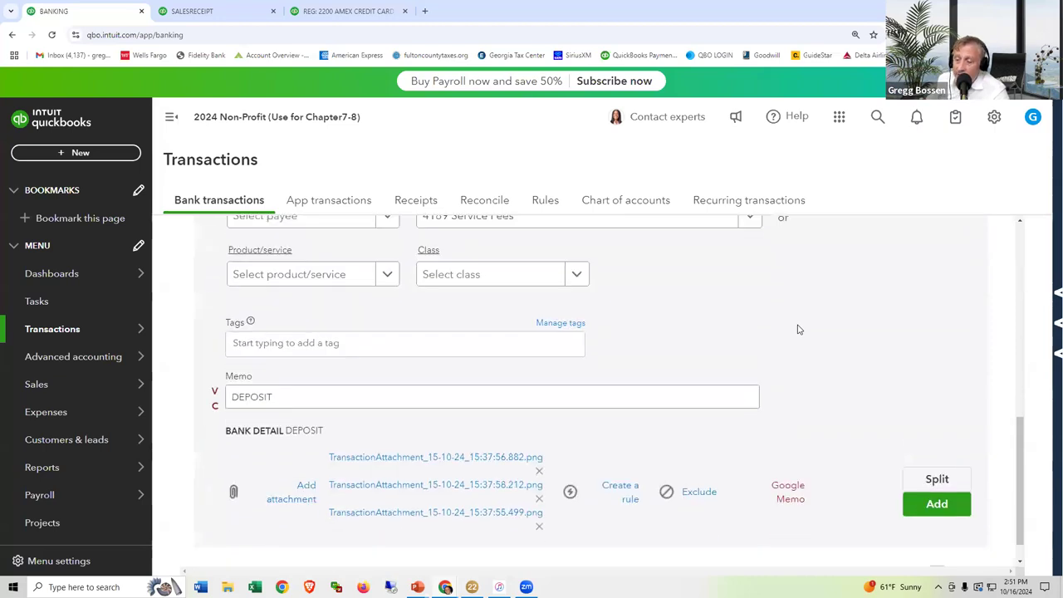
scroll(797, 329, down, 1)
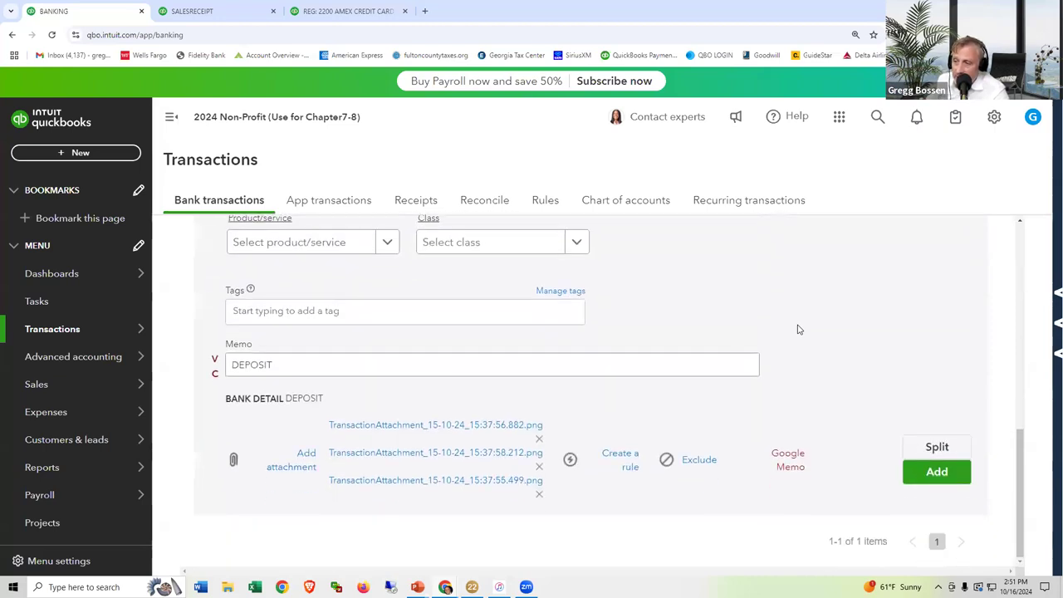
click(935, 449)
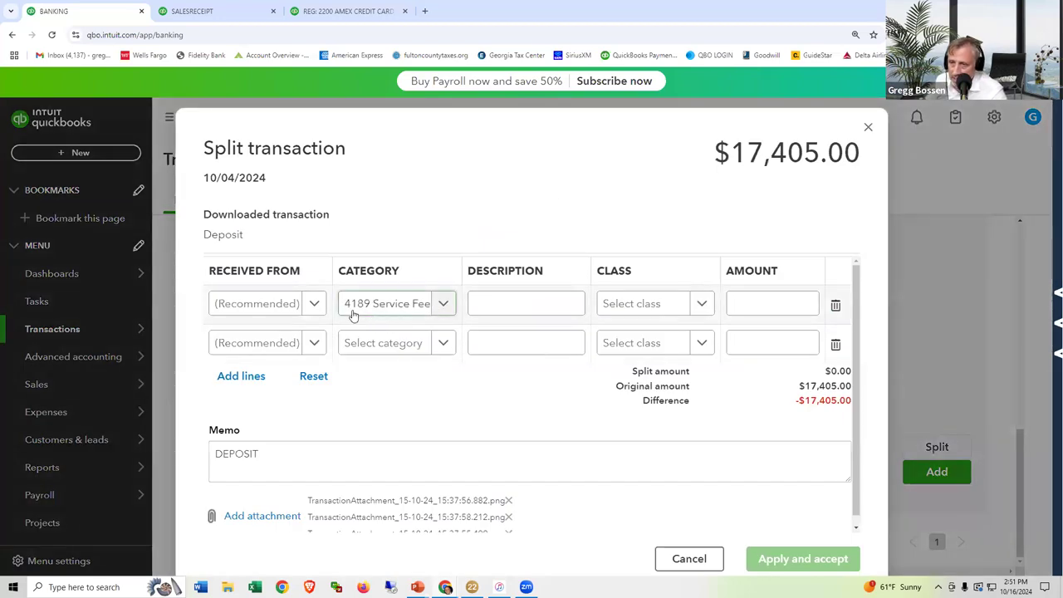
Set split line 1 to 4010 Individual Contributions, Fundraising class, amount 16,000.00
click(316, 302)
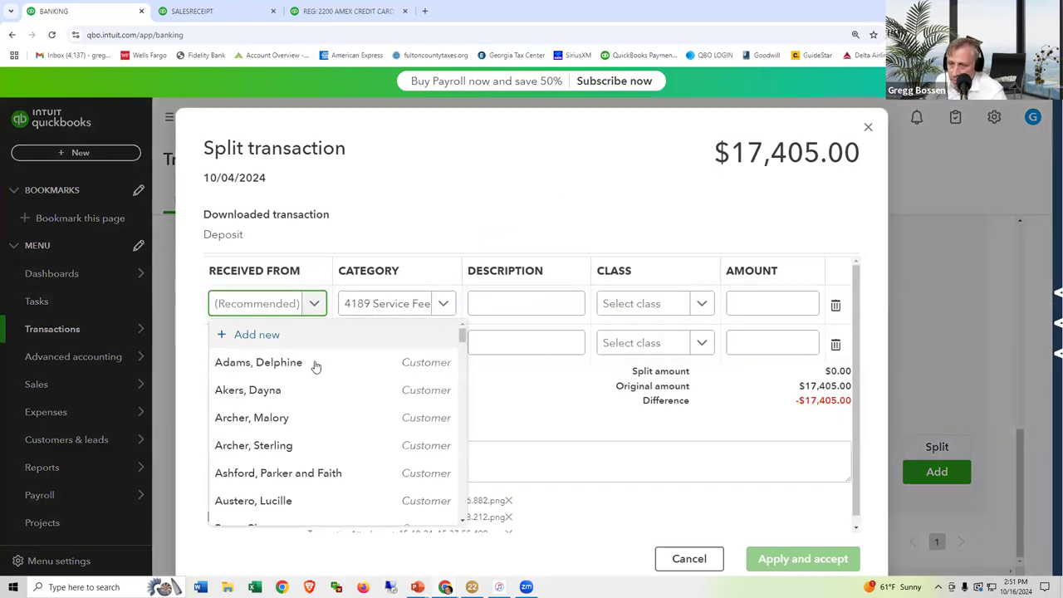
click(314, 363)
click(442, 305)
scroll(458, 408, down, 2)
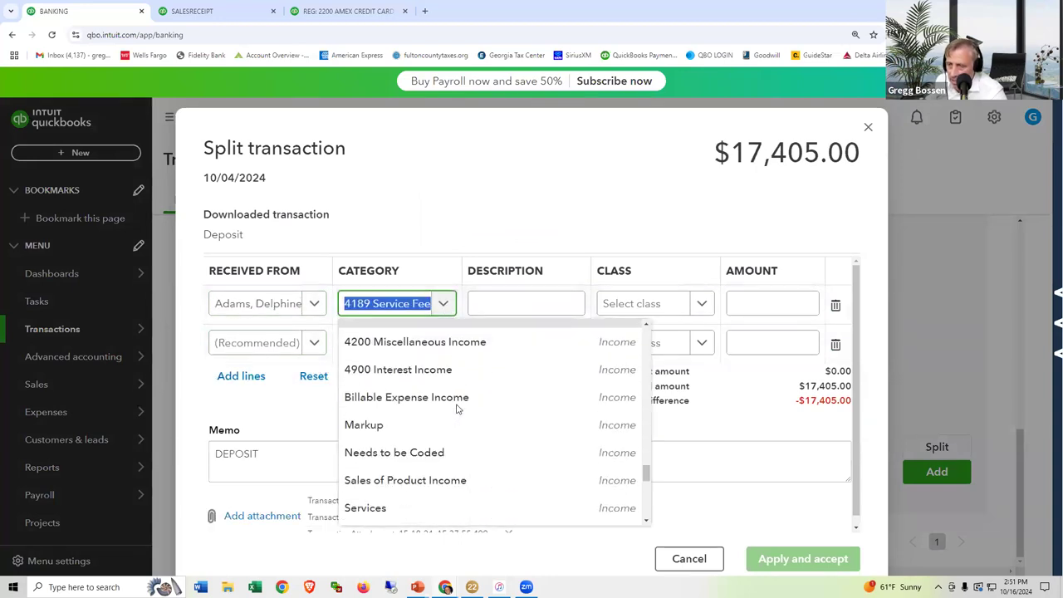
scroll(510, 421, up, 3)
text(i)
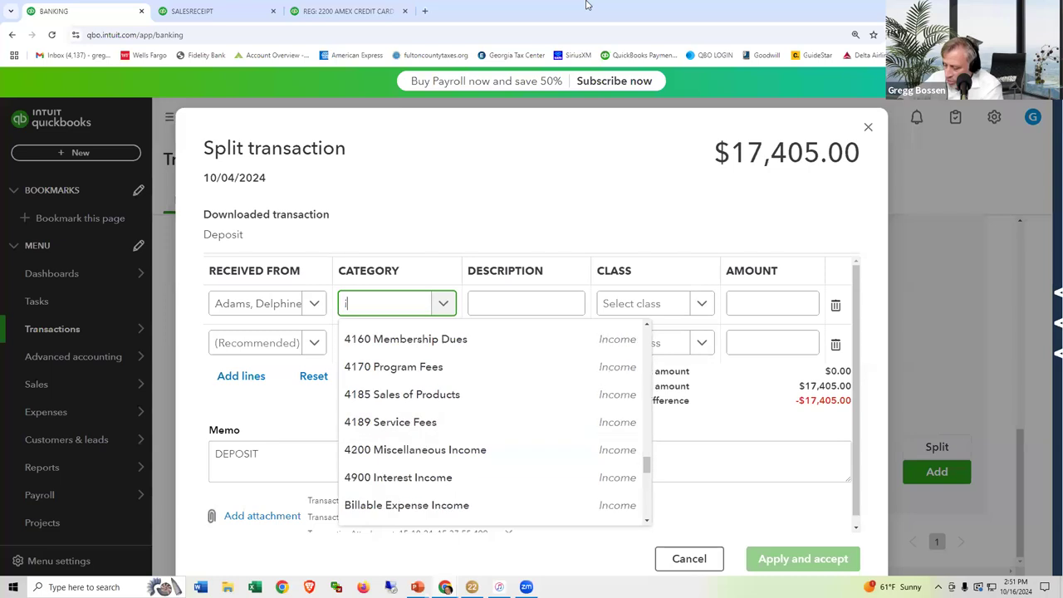
text(ndi)
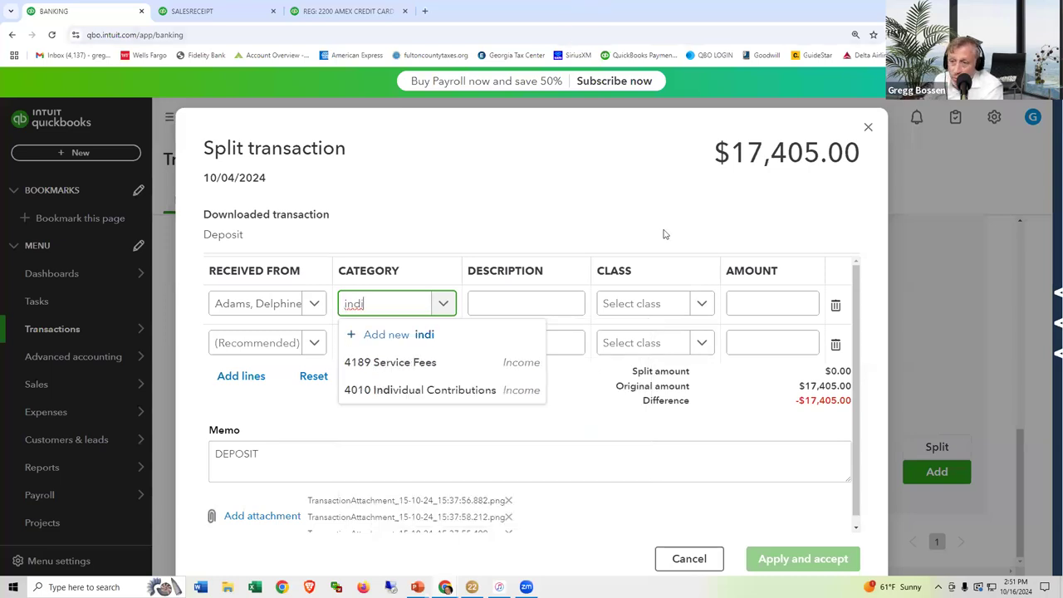
click(476, 390)
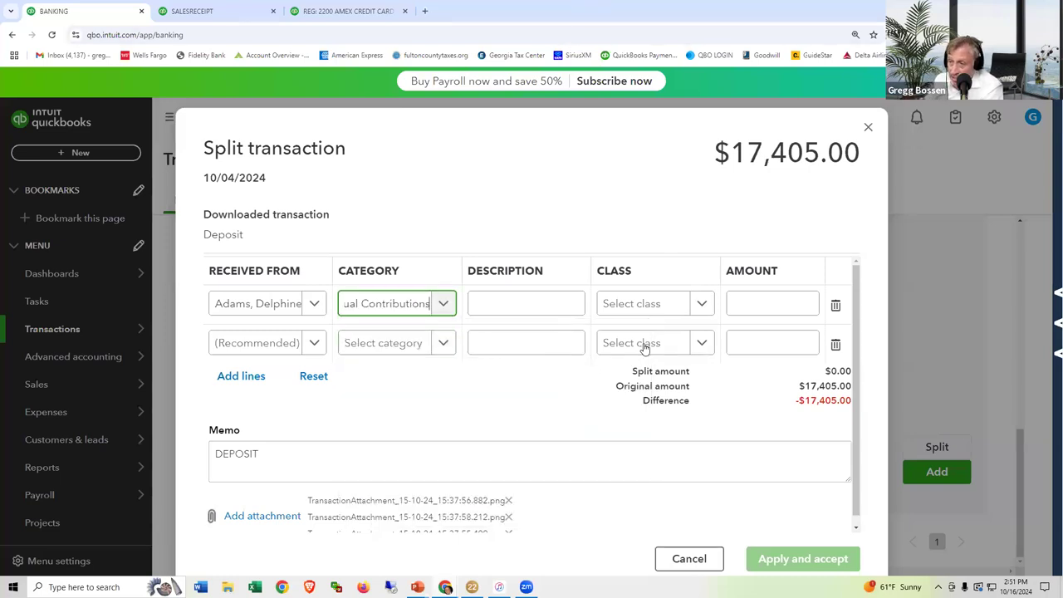
click(703, 304)
click(662, 388)
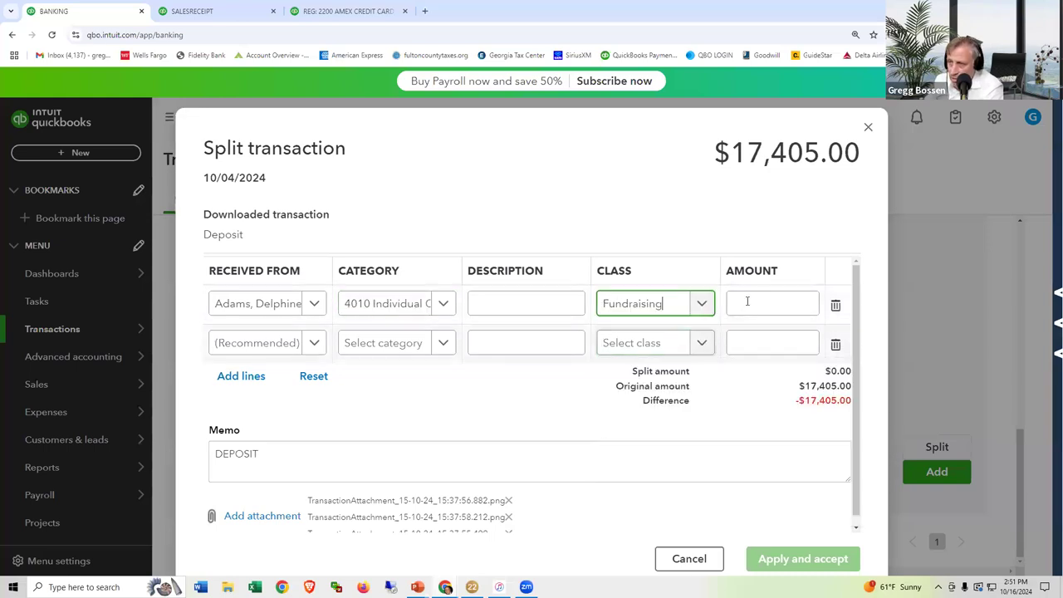
text(16,000.00)
key(Tab)
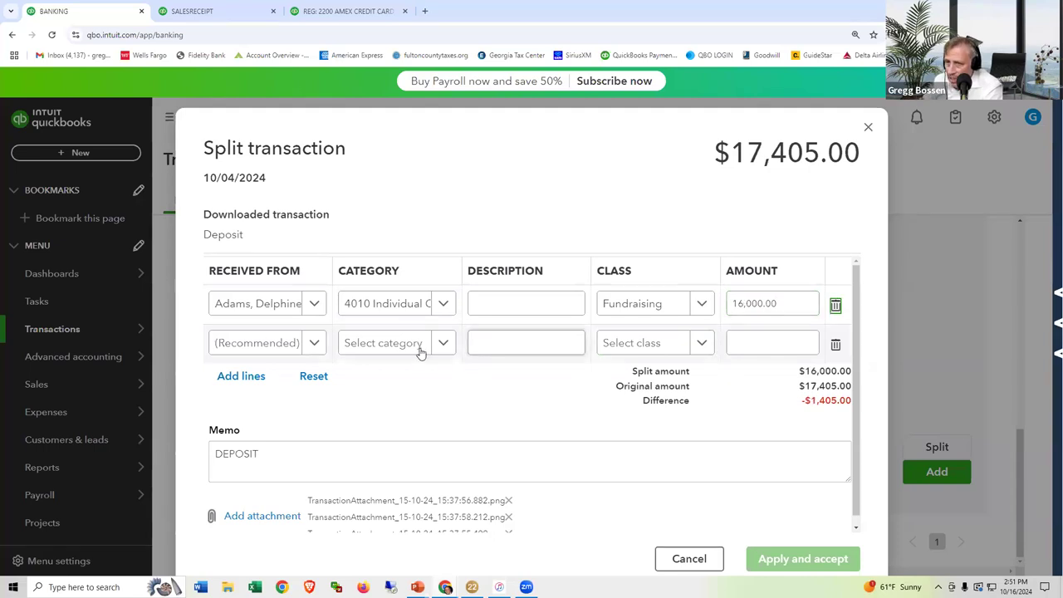
Set line 2 to Help 4 U Grants Foundation 2019, 4030 Foundation Grants, Fundraising, 1,405.00, and accept
click(315, 343)
scroll(316, 438, down, 5)
scroll(317, 438, down, 3)
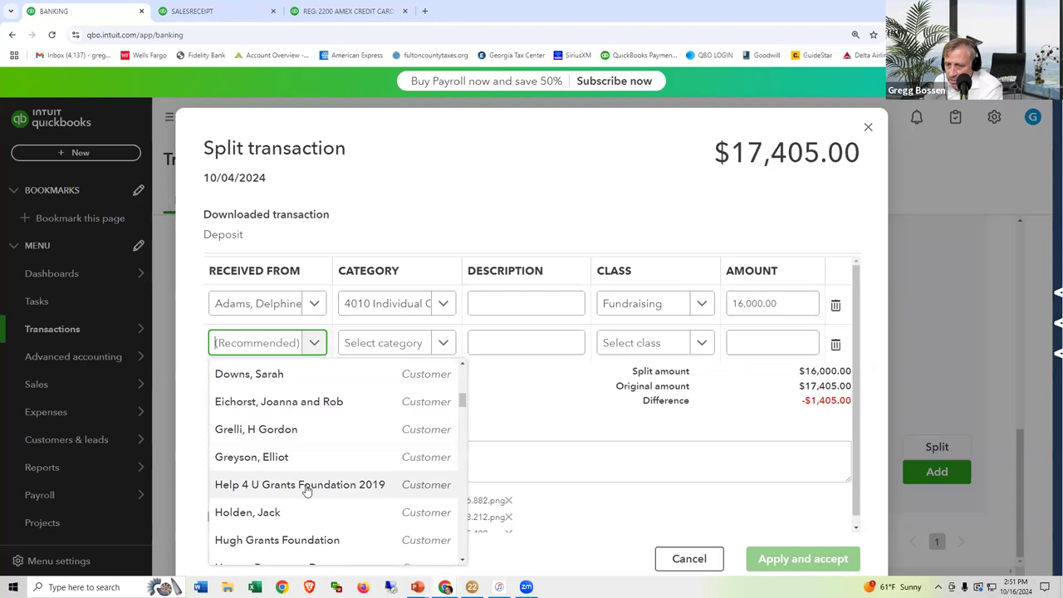
click(306, 490)
click(391, 355)
text(fou)
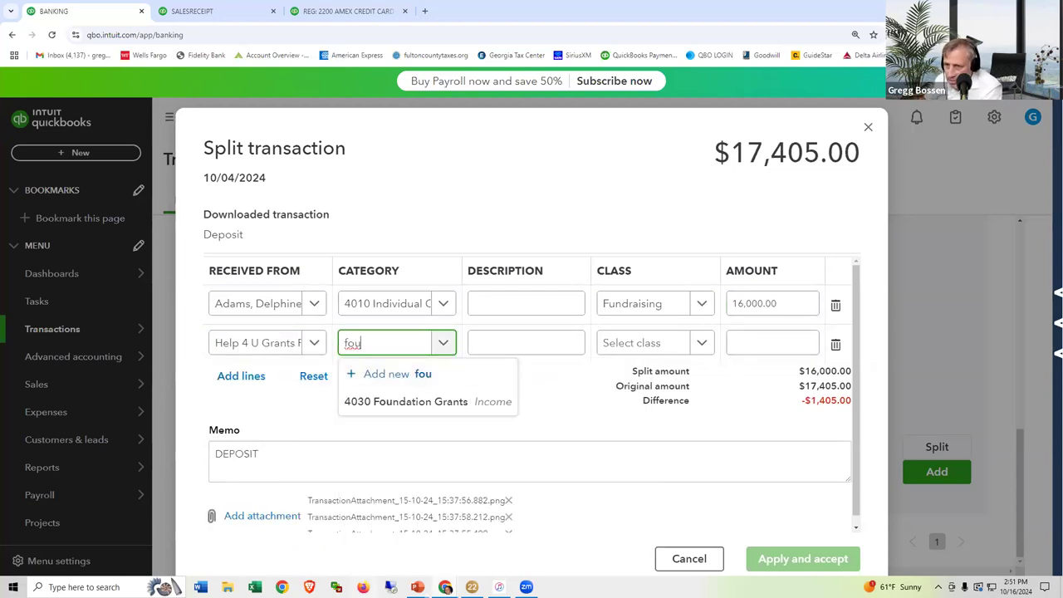
click(414, 402)
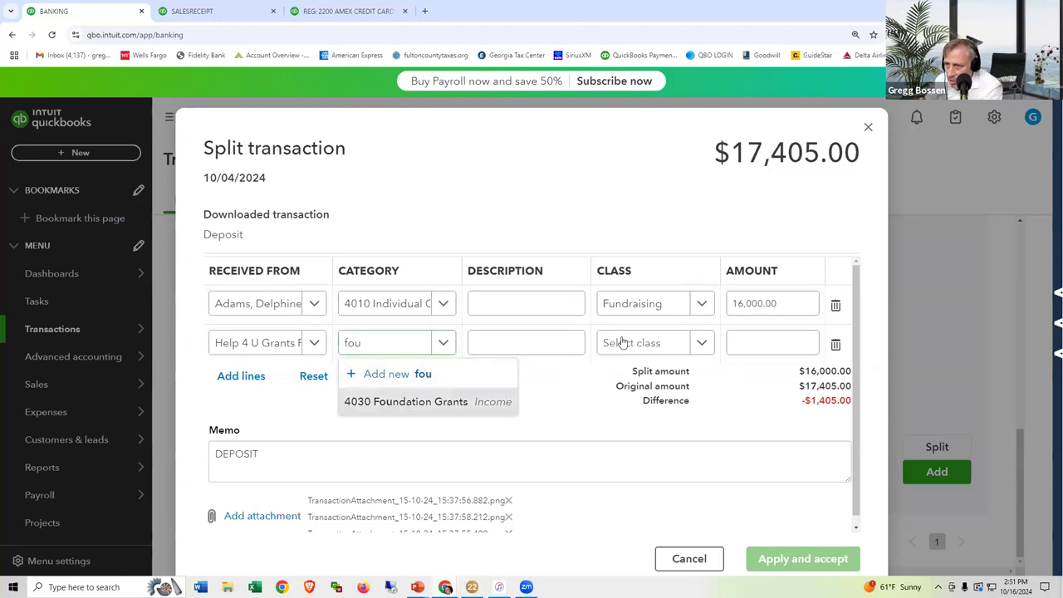
click(702, 342)
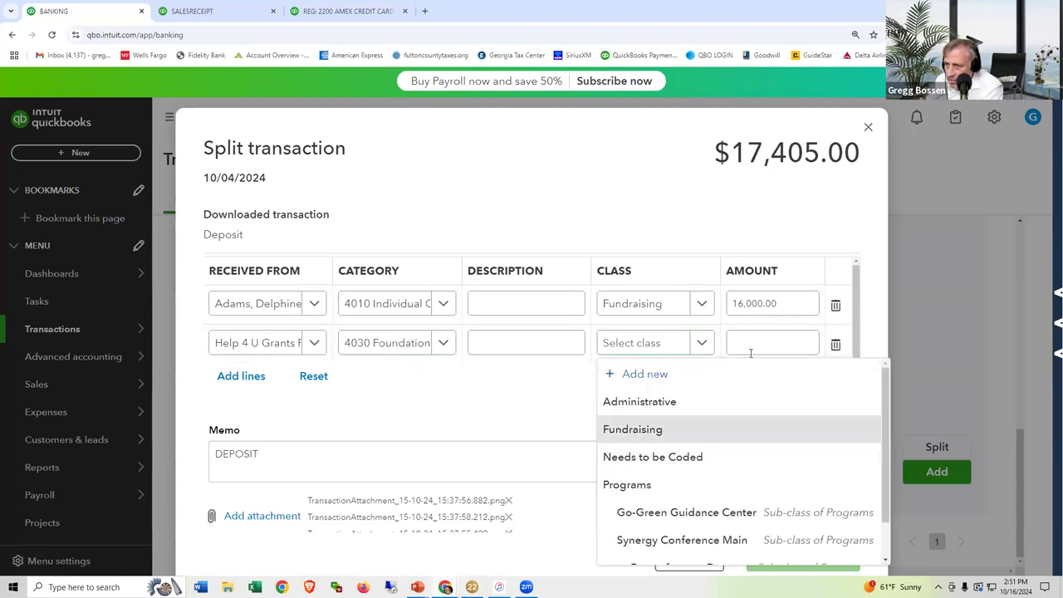
click(682, 429)
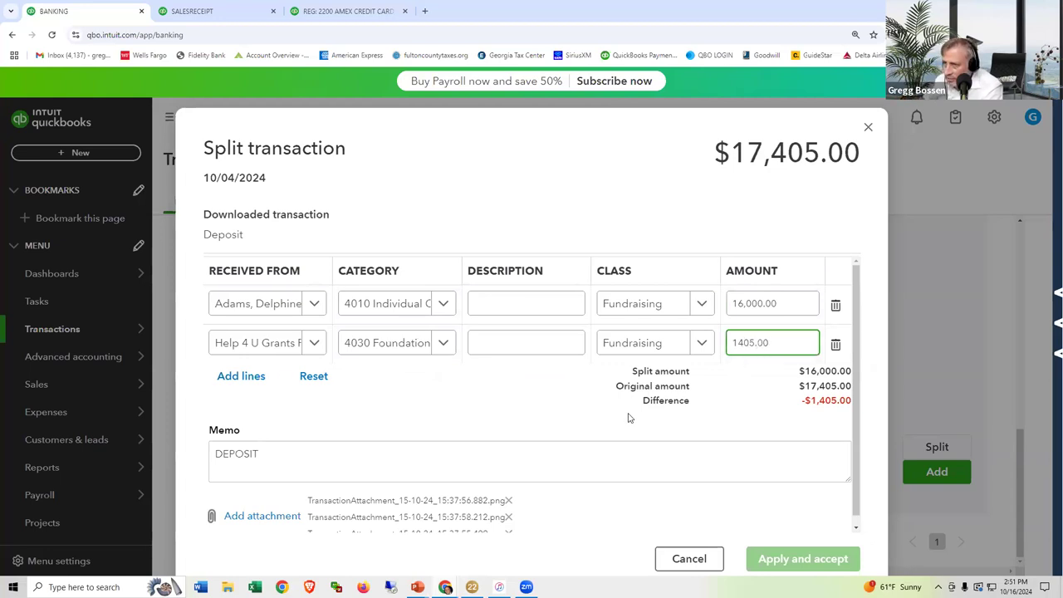
key(Tab)
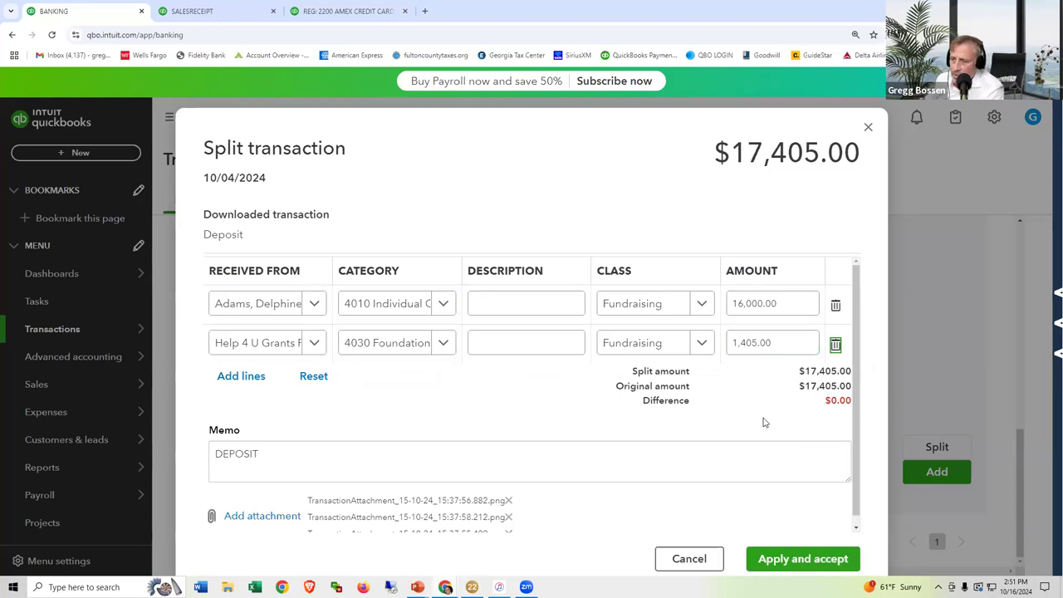
scroll(763, 419, down, 1)
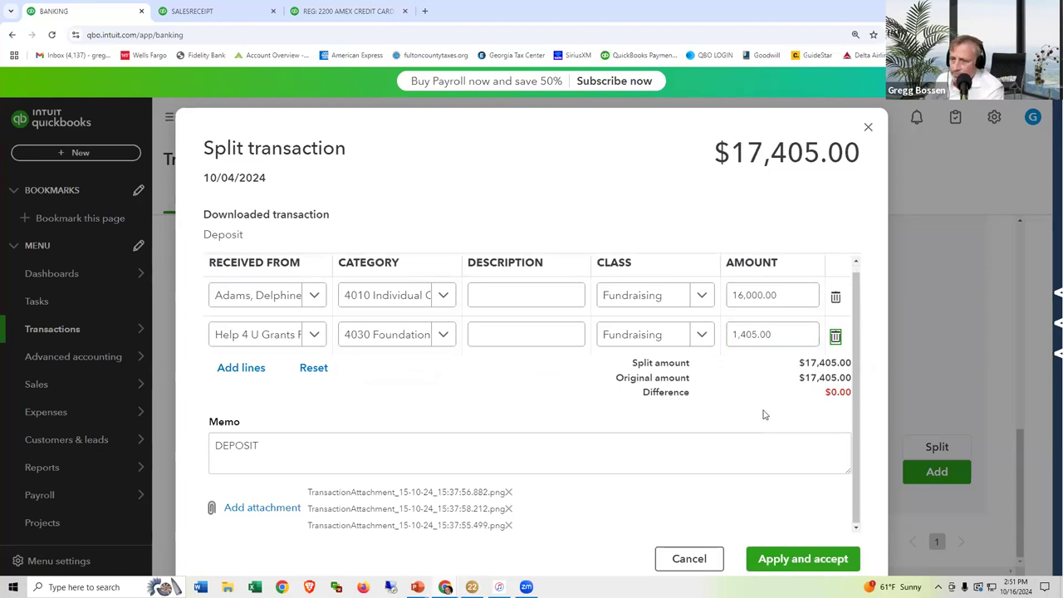
click(778, 564)
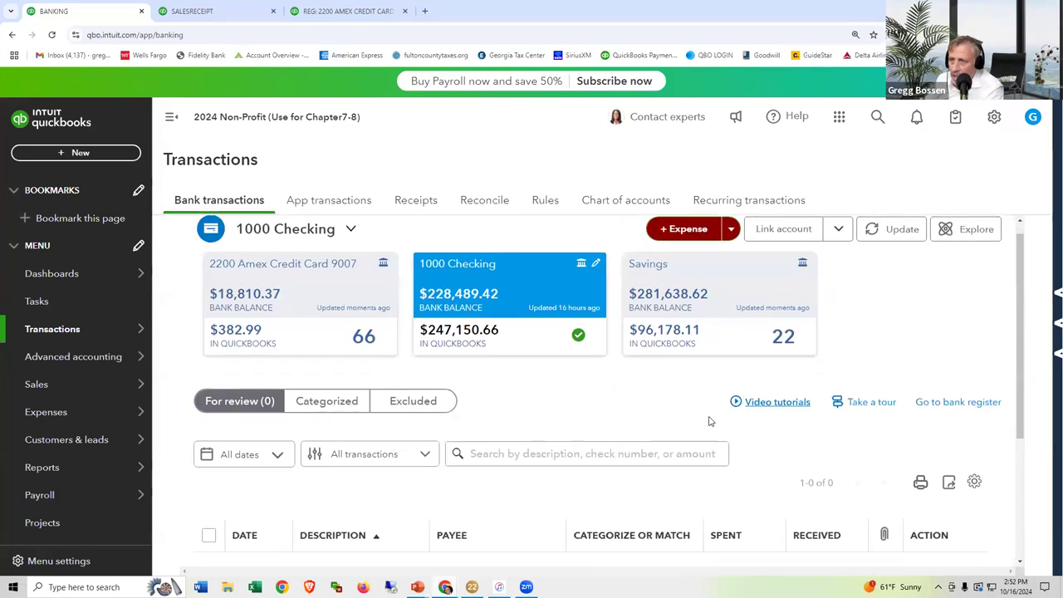
scroll(631, 357, down, 3)
scroll(651, 394, up, 2)
scroll(657, 399, up, 1)
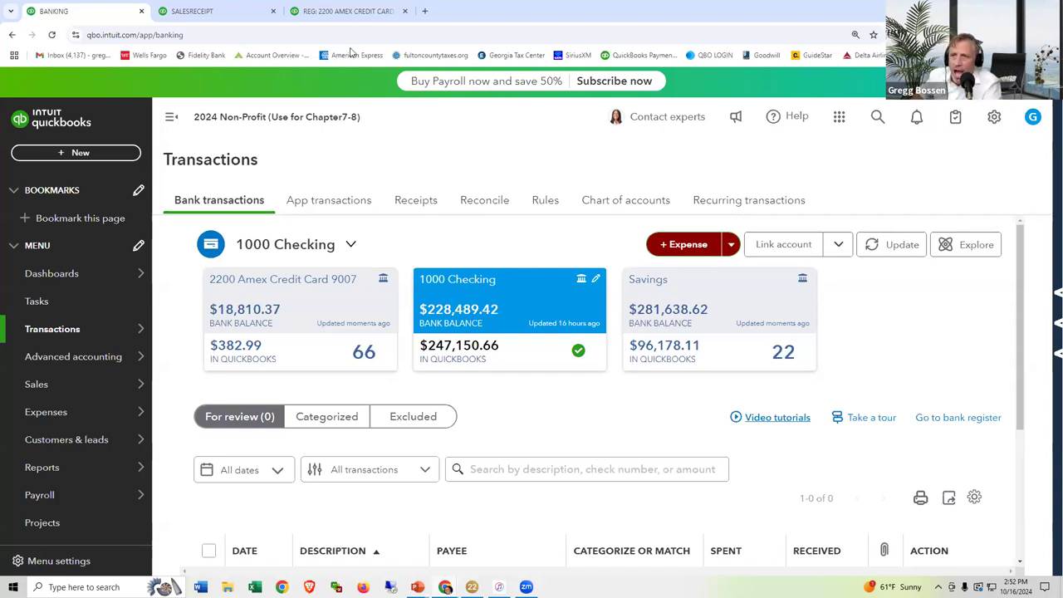
Load quickbooksmadeeasy.com in a new Chrome tab
click(425, 10)
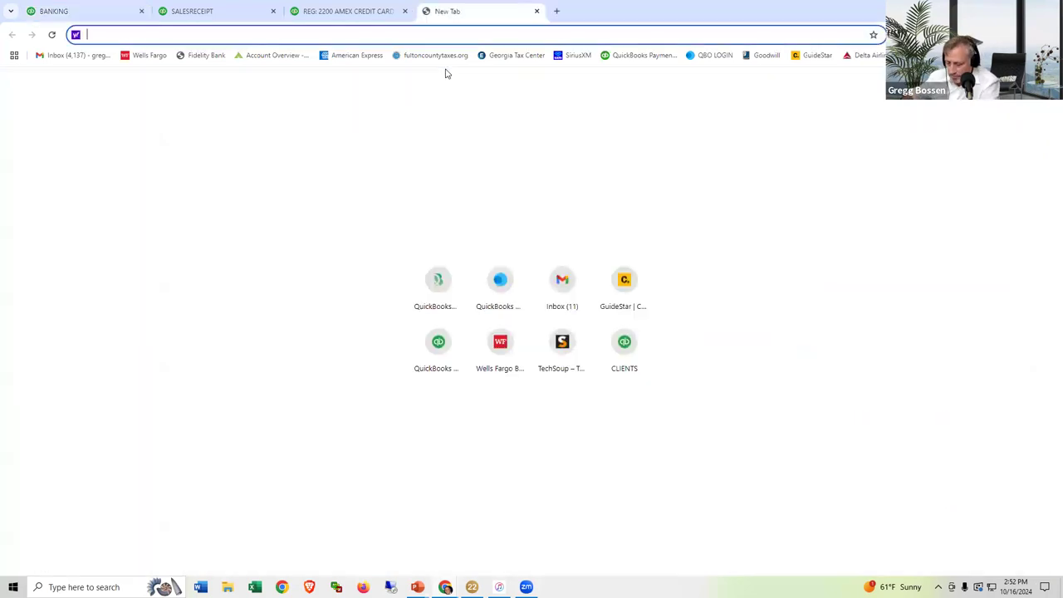
text(quixck)
key(BackSpace)
key(BackSpace)
key(BackSpace)
text(ck)
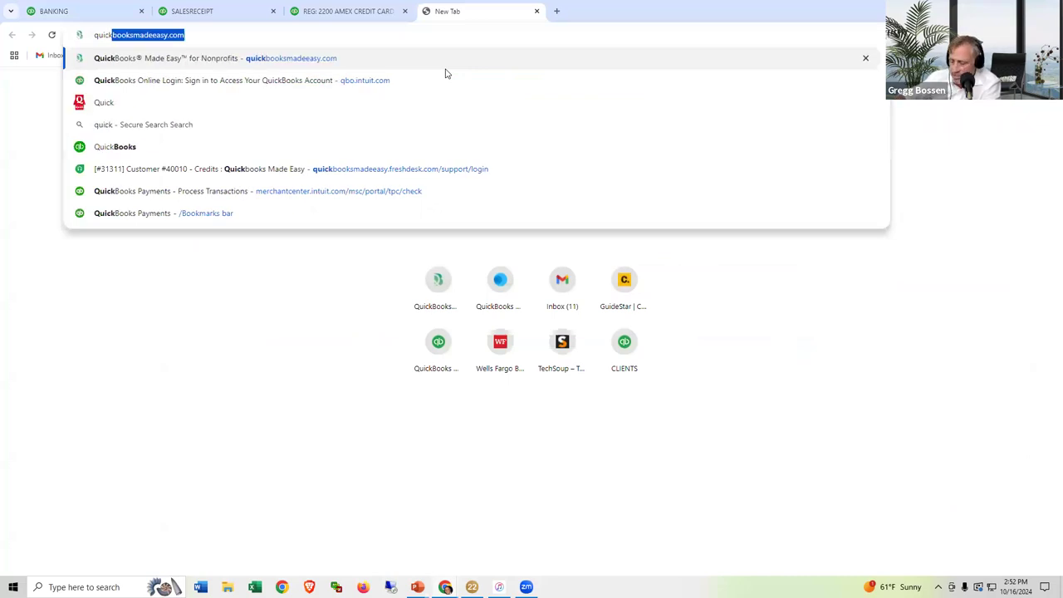
key(Return)
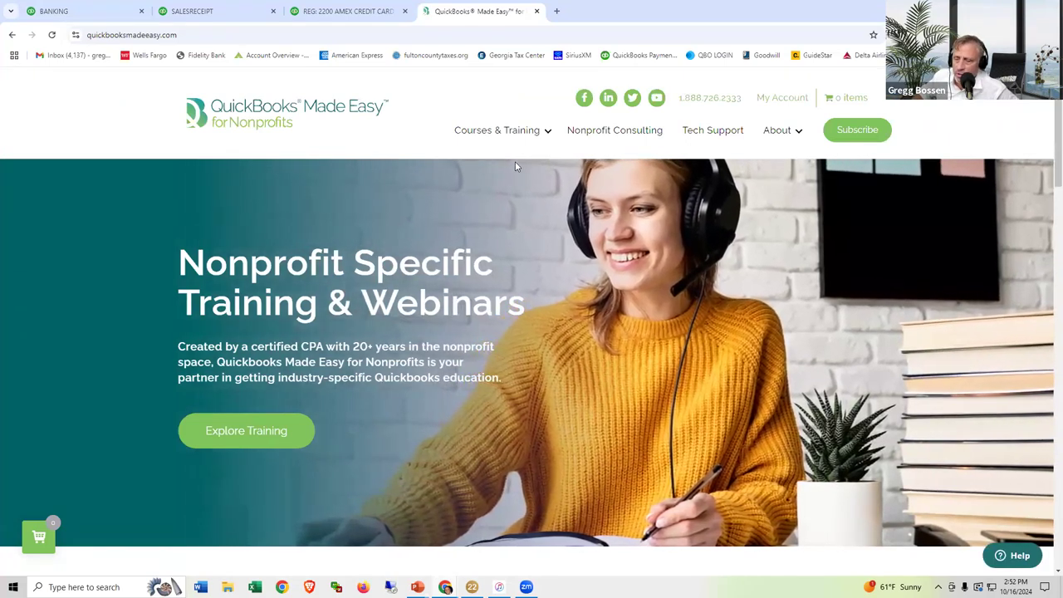
mouse_move(525, 143)
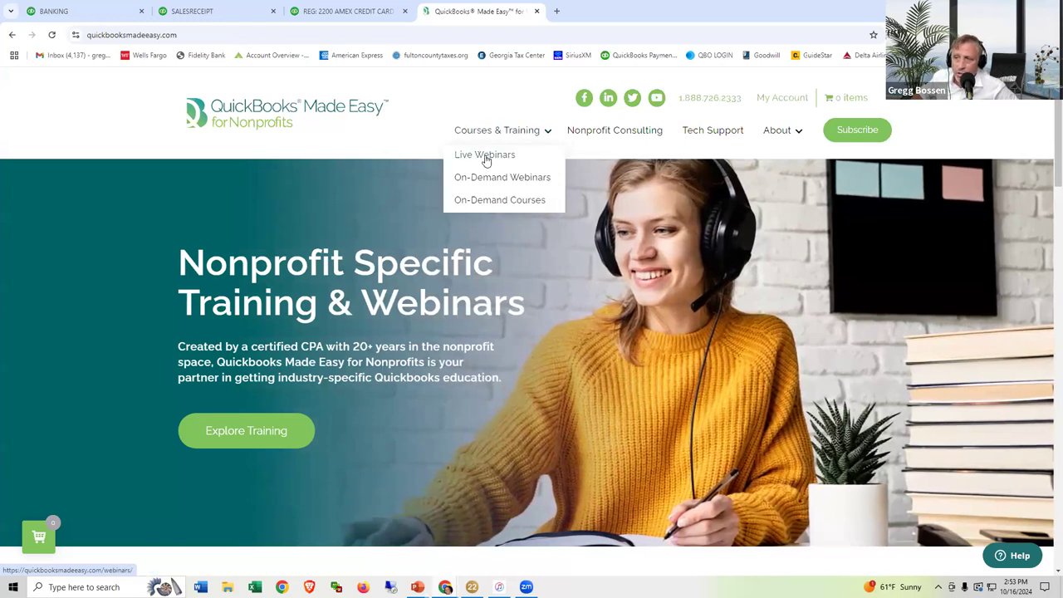
Open the Live Webinars page and point out the Nov 12 and Nov 19 series dates
click(487, 160)
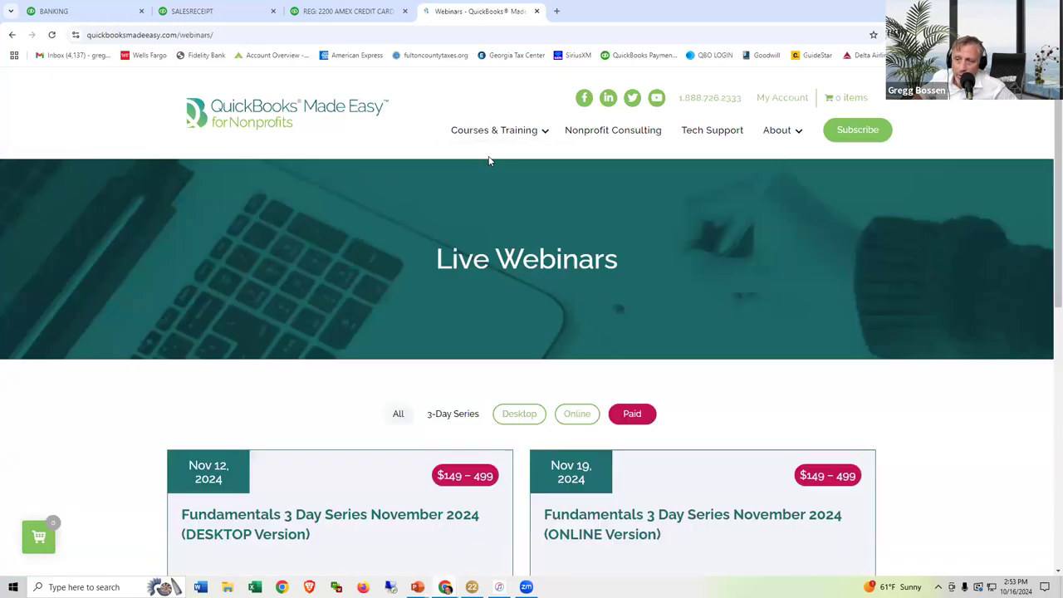
scroll(489, 162, down, 3)
scroll(465, 187, down, 1)
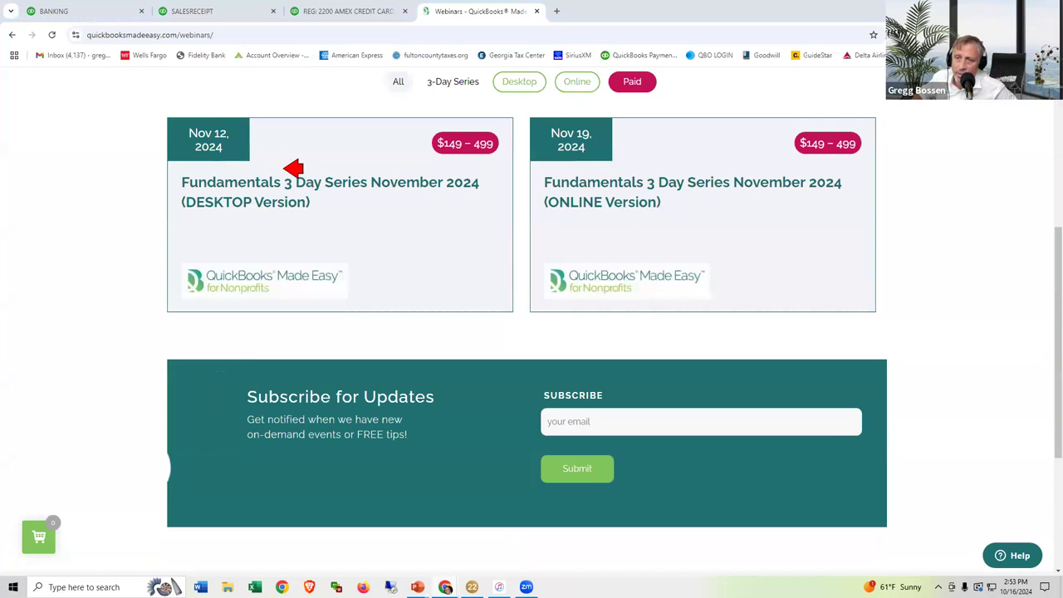
click(237, 139)
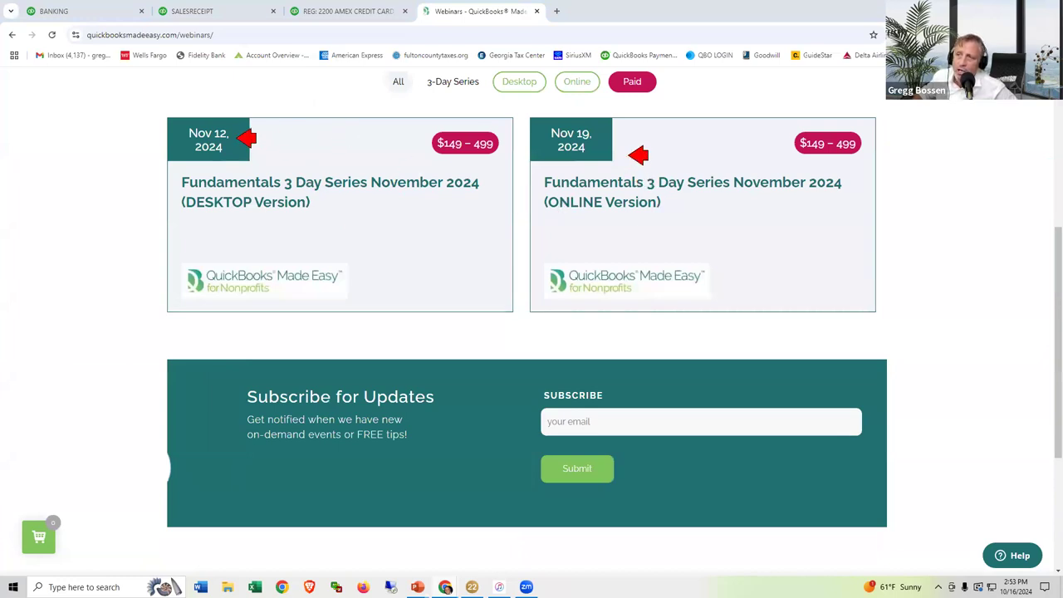
click(615, 135)
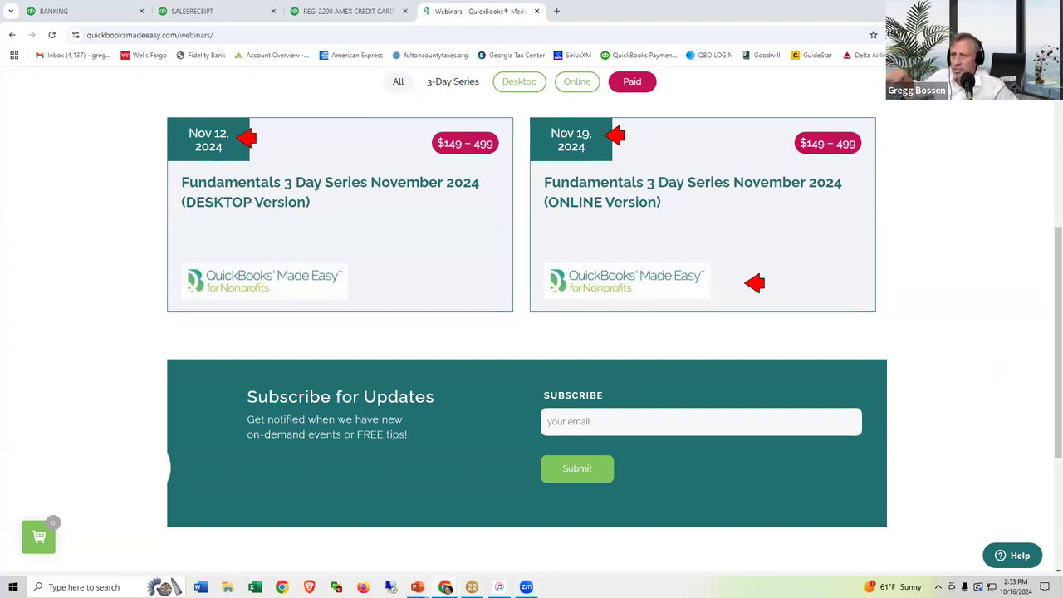
key(Escape)
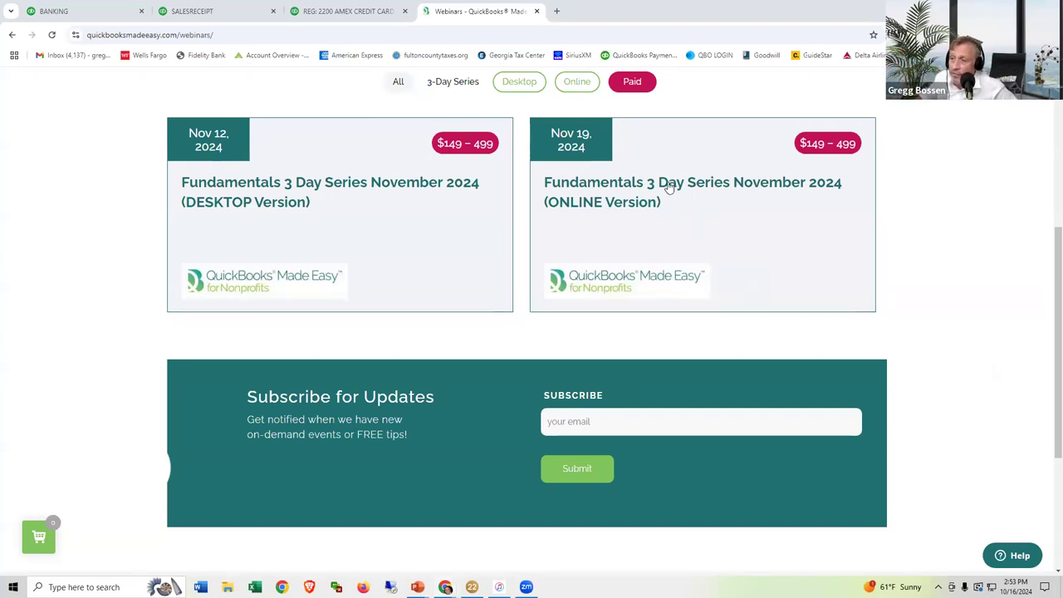
Open the ONLINE Version series page and review its Day 2 and Day 3 topics
click(672, 186)
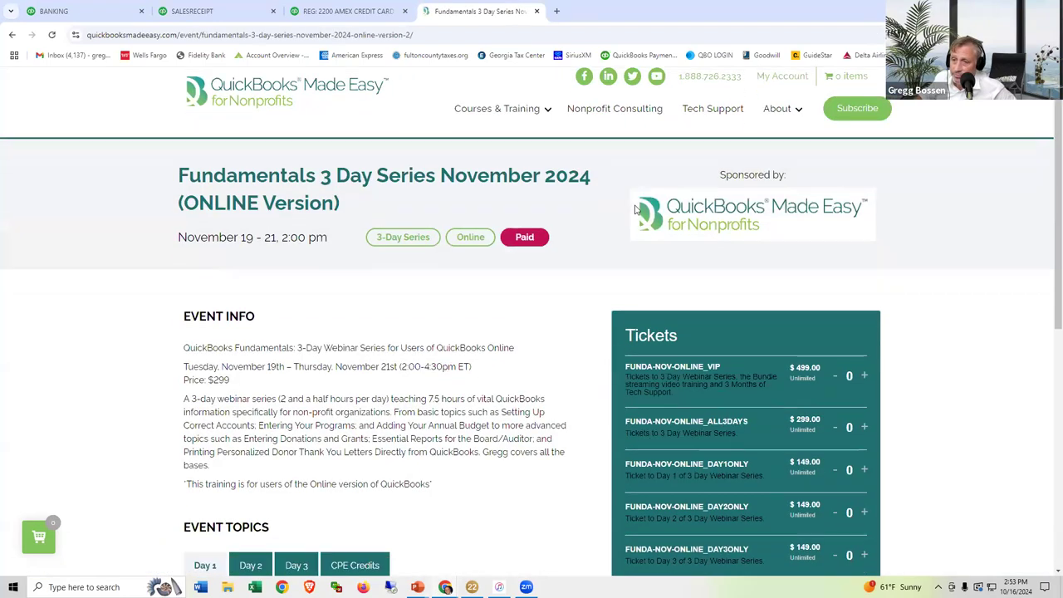
scroll(635, 209, down, 4)
click(262, 266)
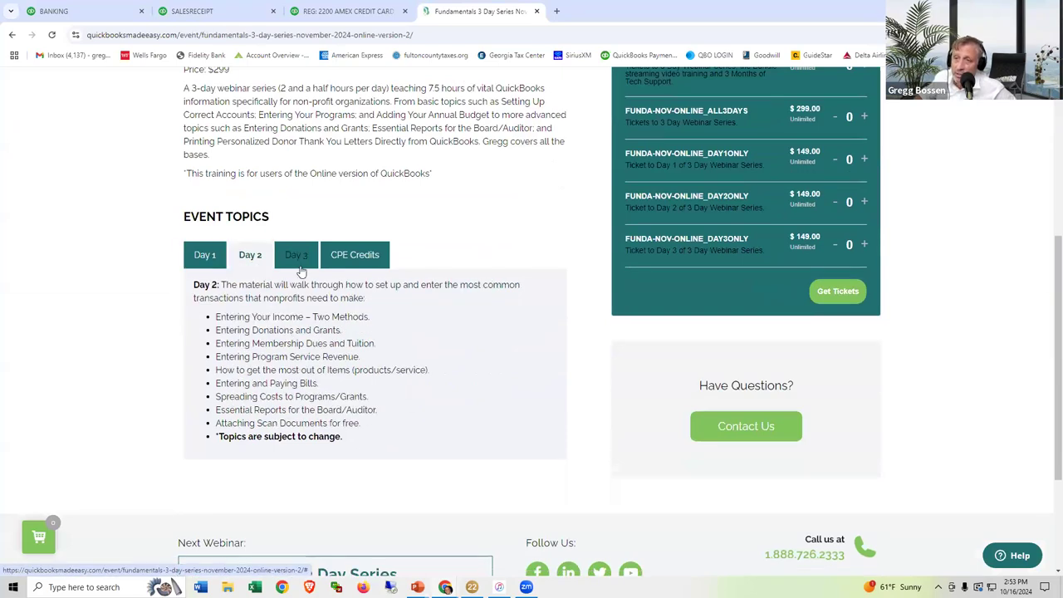
click(297, 256)
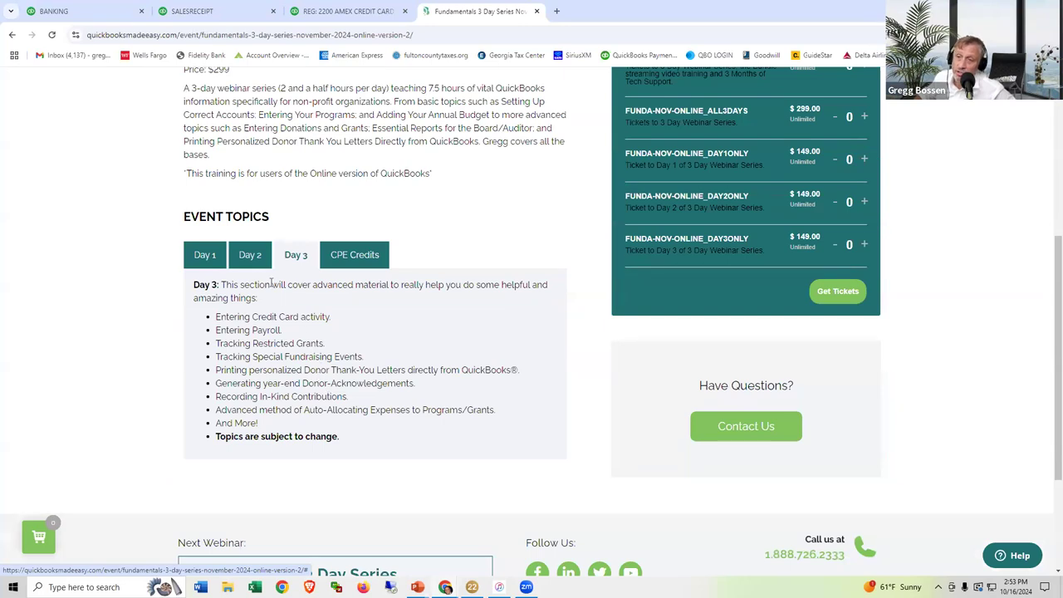
click(251, 255)
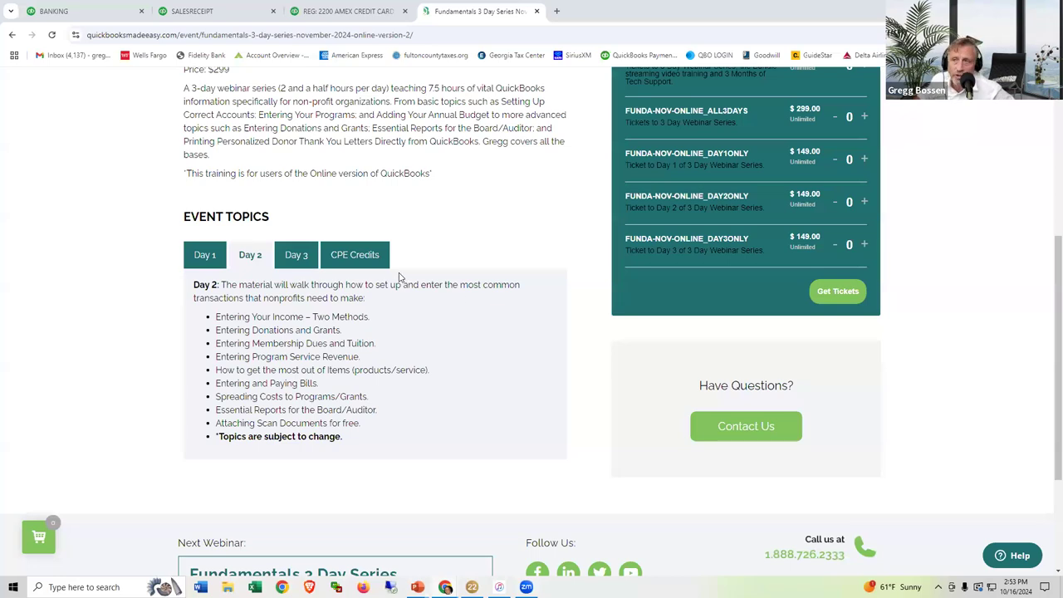
scroll(400, 279, up, 1)
scroll(399, 276, up, 3)
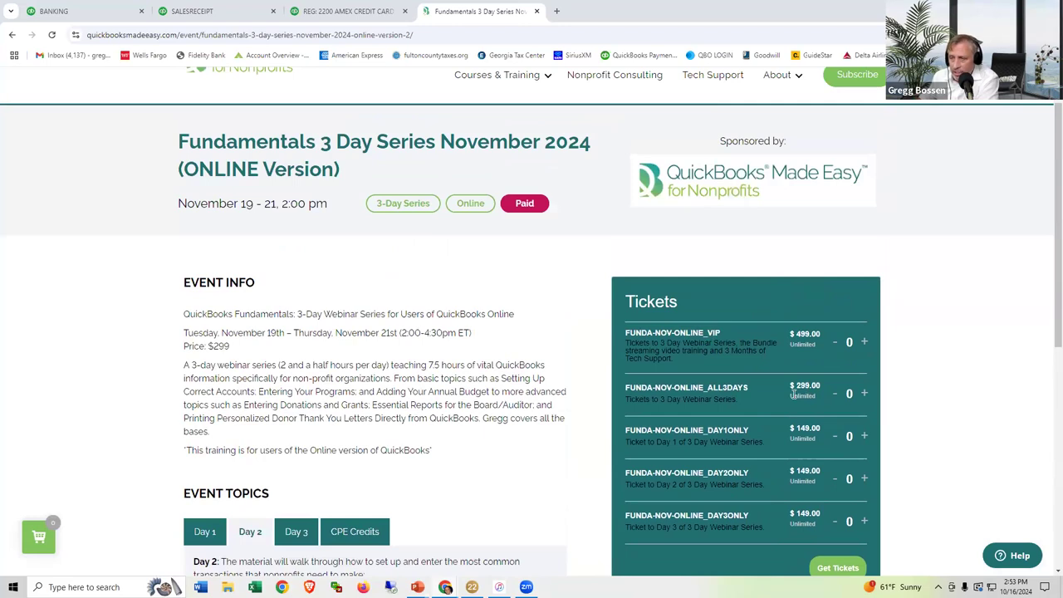
key(alt+Tab)
key(Tab)
key(Tab)
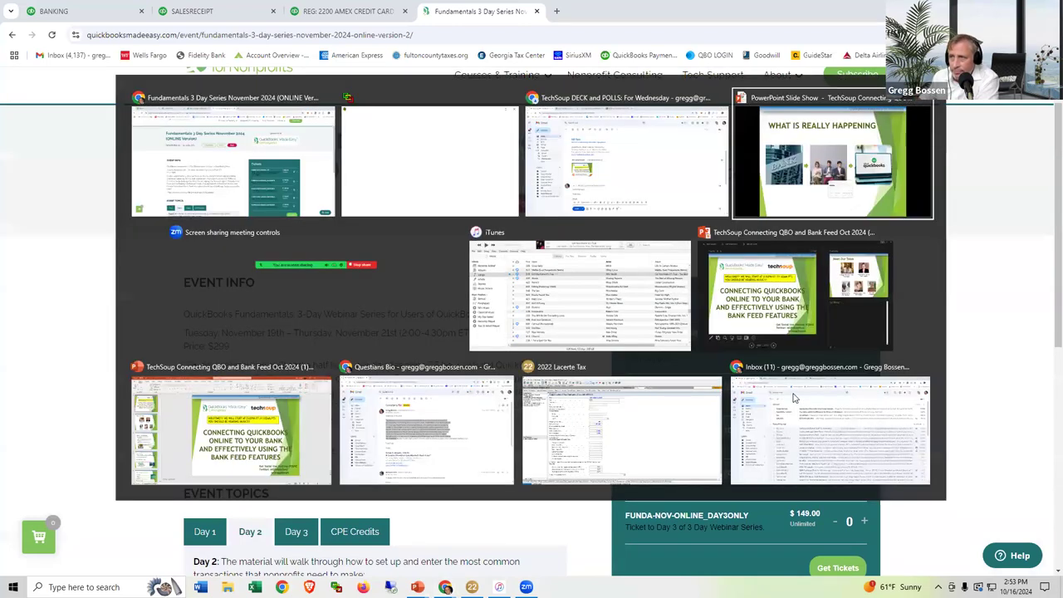
Return to the Upcoming 3 Day Webinar Series slide, then switch to the event page
key(Left)
key(Left)
key(Left)
key(Left)
key(Left)
key(Left)
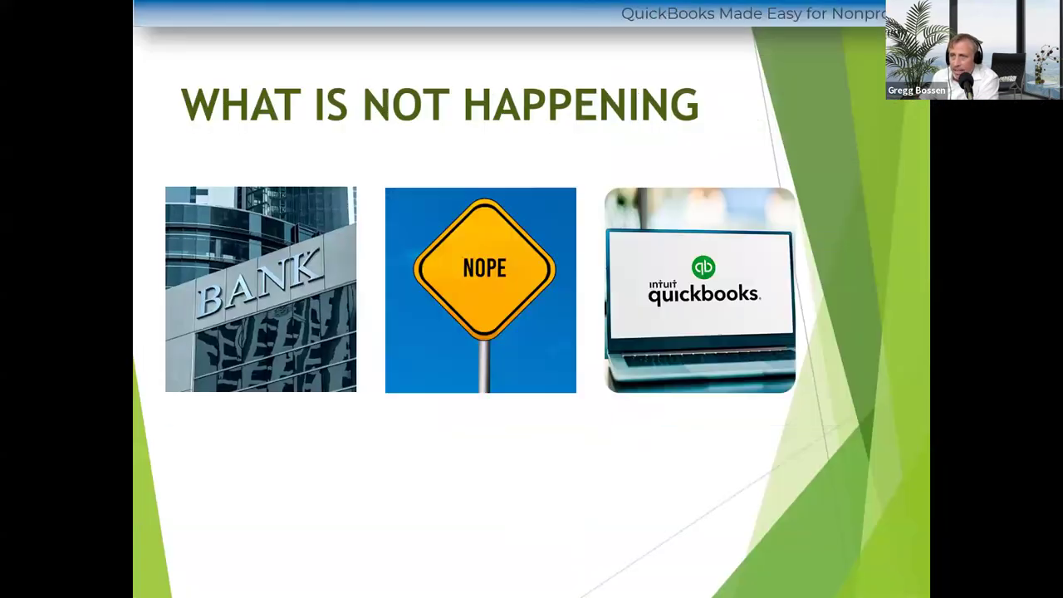
key(Left)
key(Left)
key(Left)
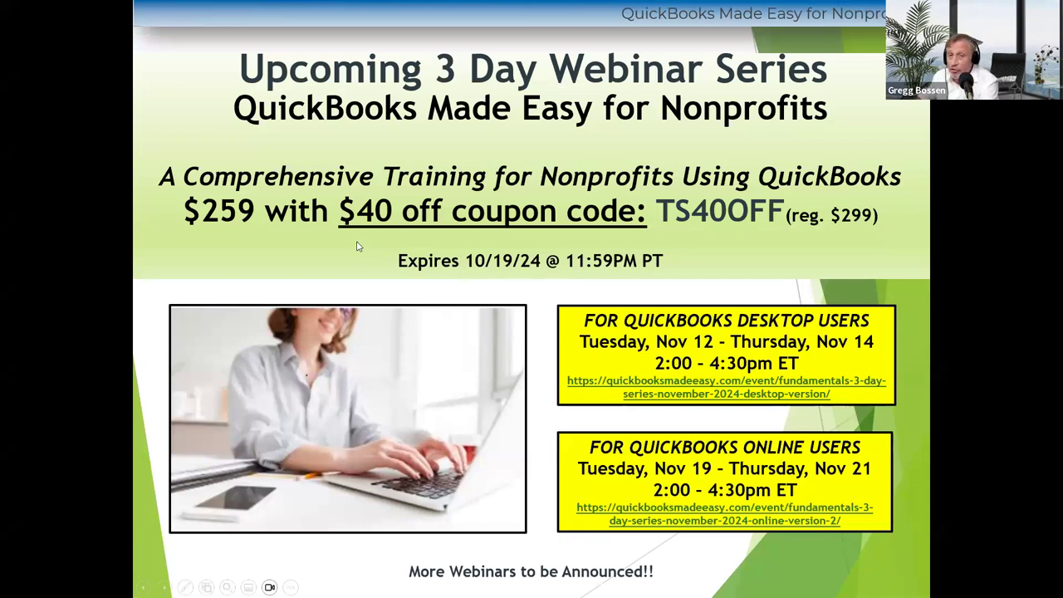
key(alt+Tab)
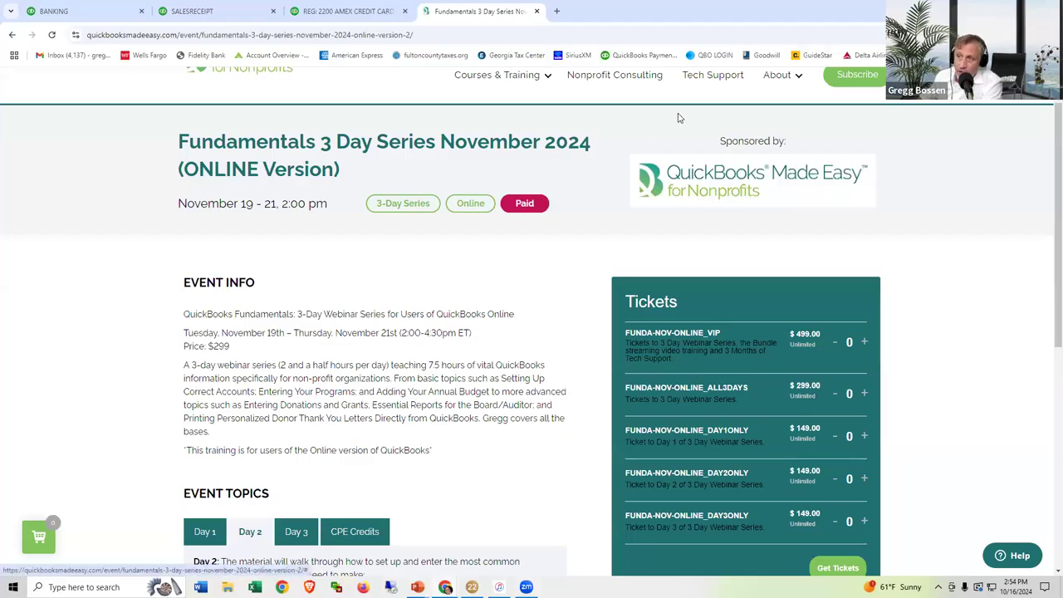
Price one-year Tech Support for QuickBooks Online at $499.00, then return to the slide show
scroll(679, 118, up, 1)
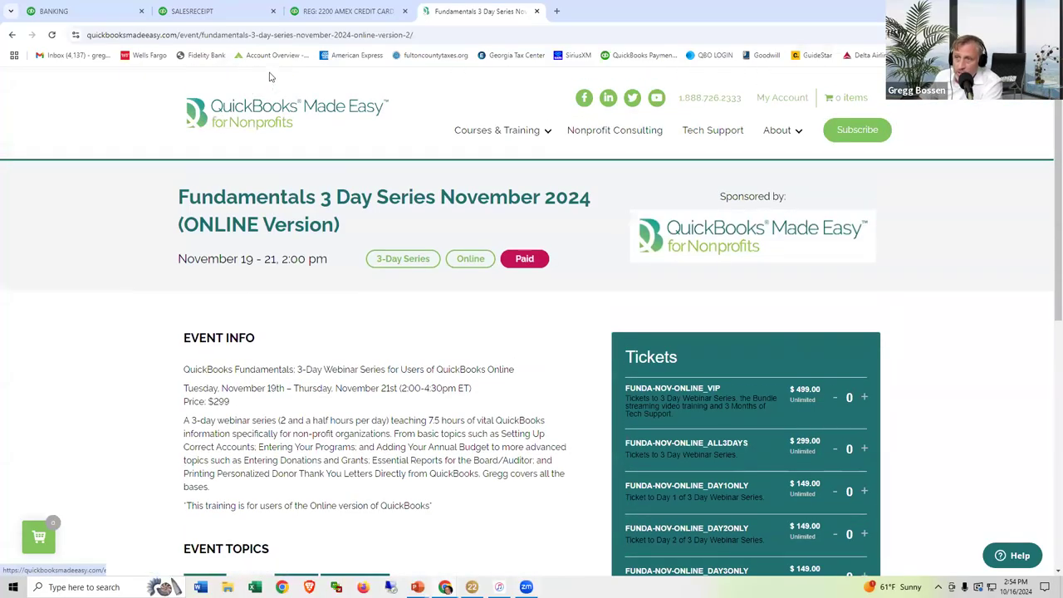
click(705, 139)
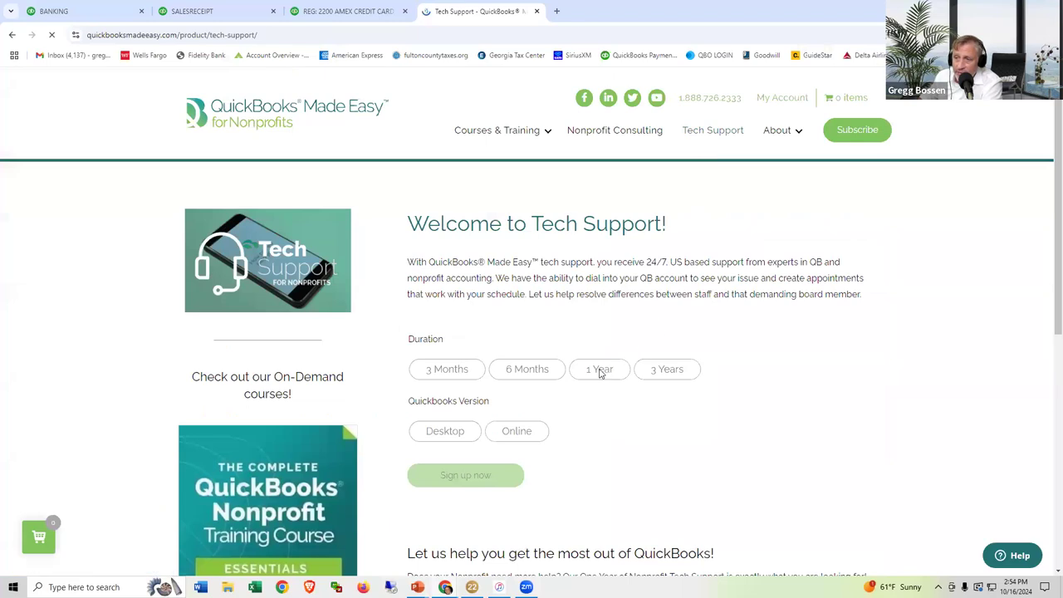
click(599, 371)
scroll(827, 343, down, 2)
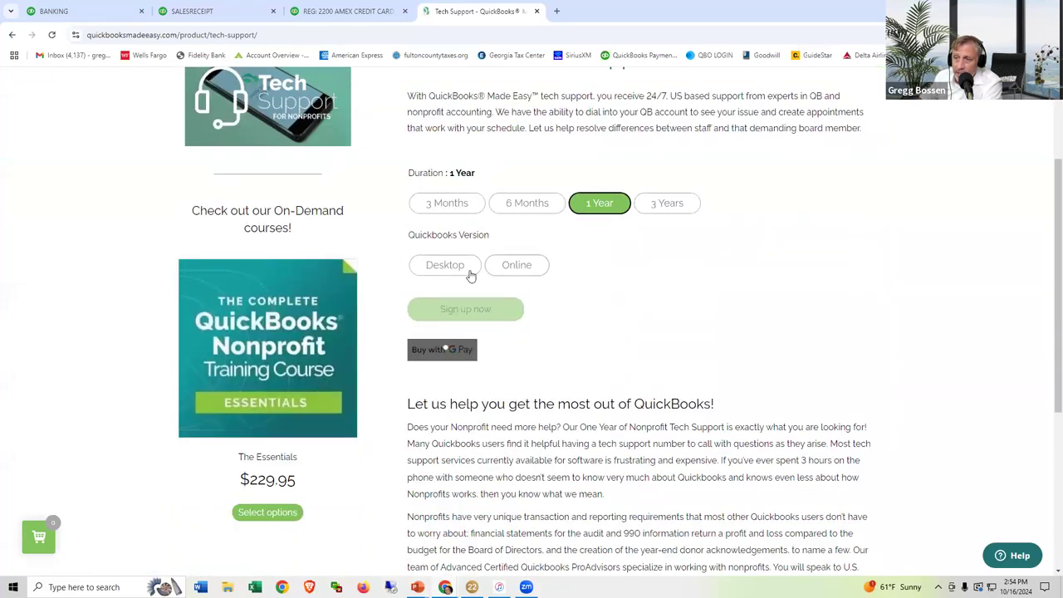
click(517, 268)
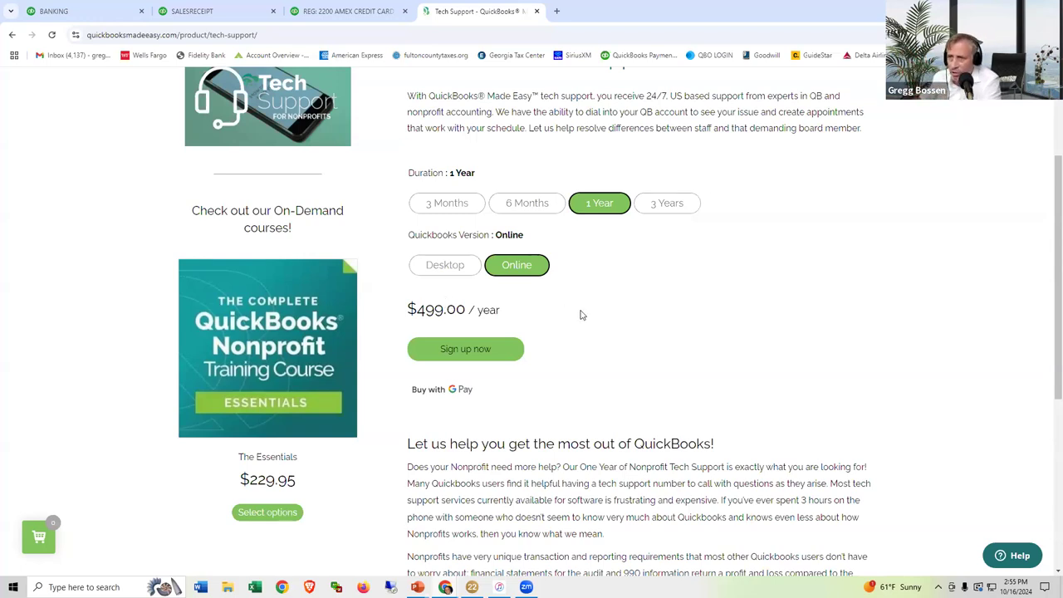
key(alt+Tab)
key(Left)
key(Left)
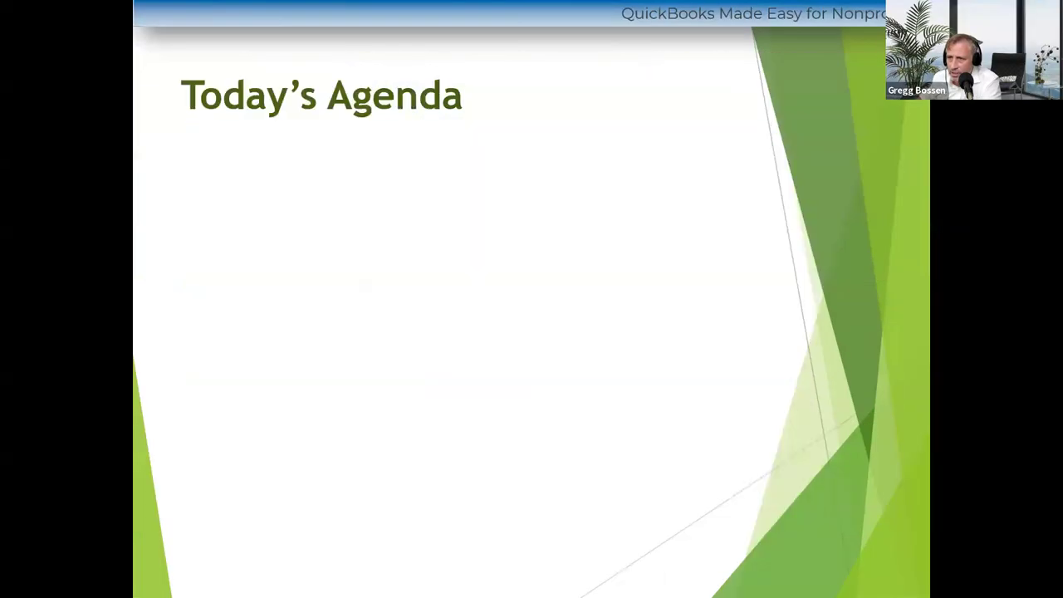
Show the Webinar Promotions slide (The Bundle $298, one-year Tech Support $299), then switch windows
key(Right)
key(Right)
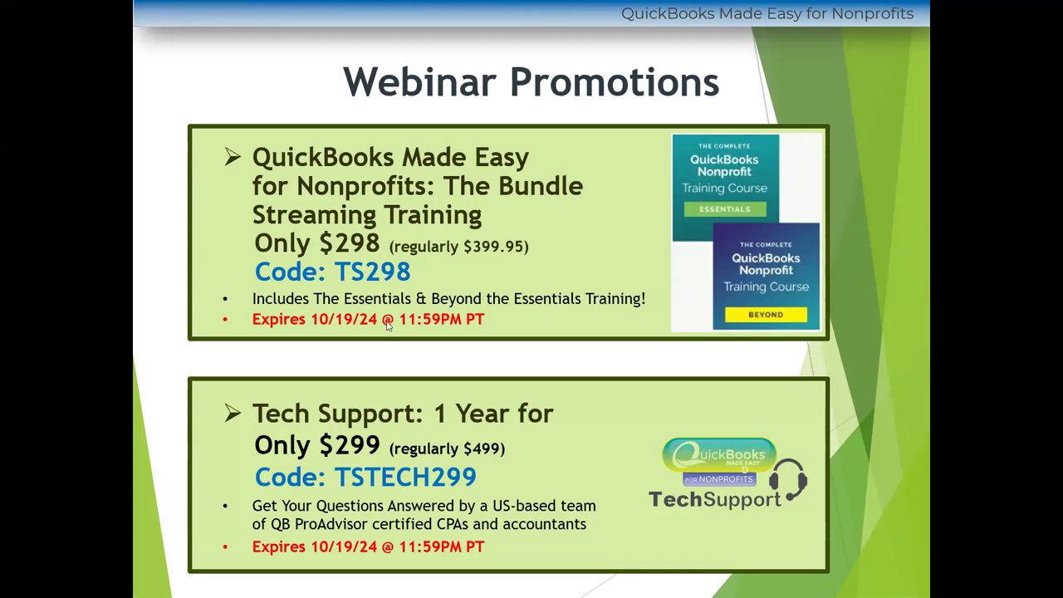
key(alt+Tab)
key(alt+Tab)
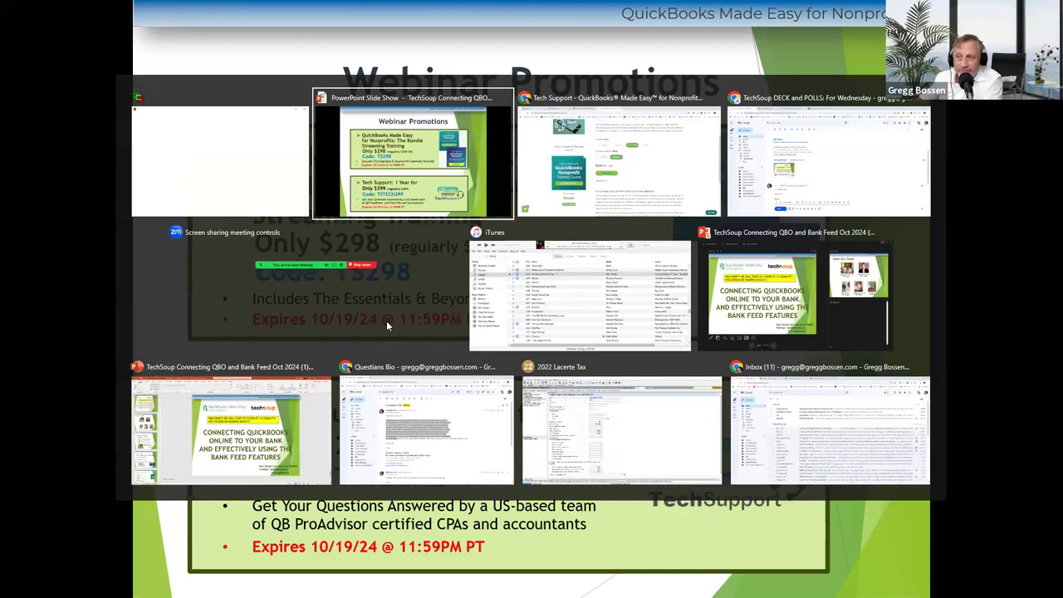
key(alt+Tab)
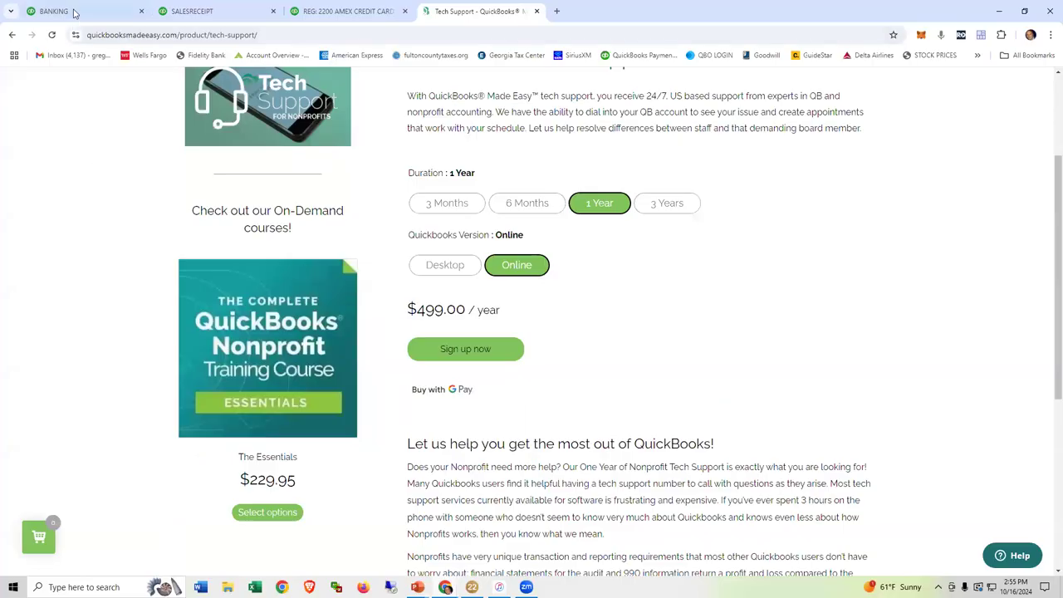
Open the 2200 Amex Credit Card 9007 feed with its 66 transactions to review
click(75, 11)
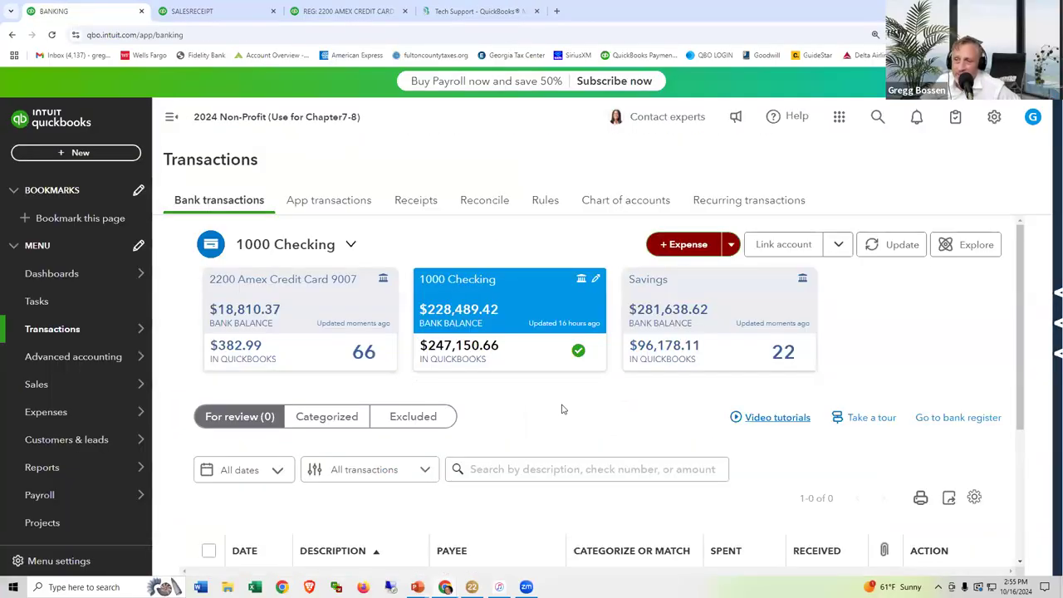
scroll(624, 418, down, 2)
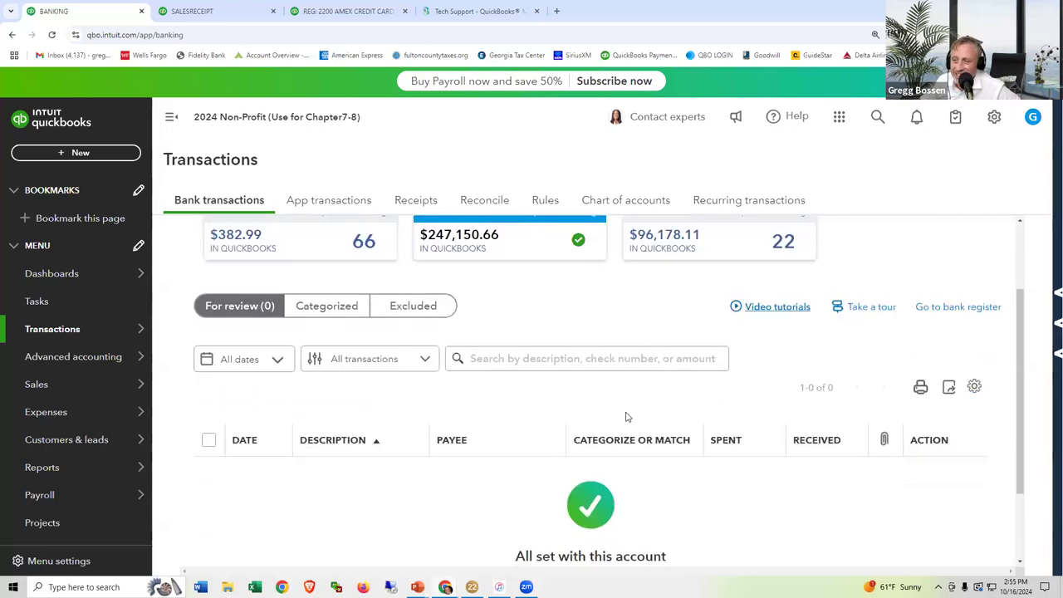
scroll(627, 417, down, 2)
scroll(341, 356, up, 4)
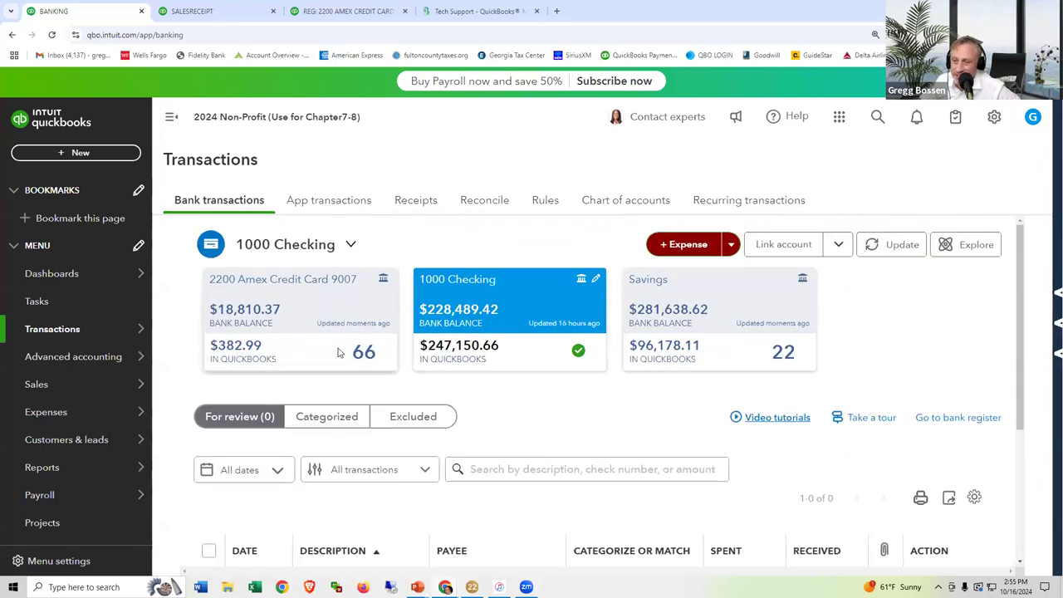
click(338, 353)
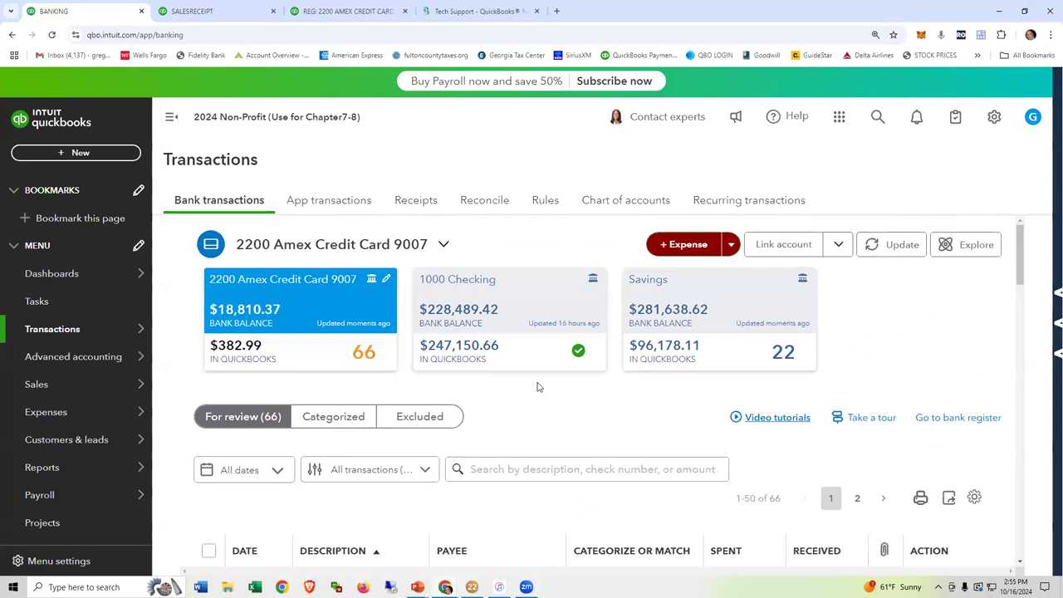
scroll(538, 387, down, 4)
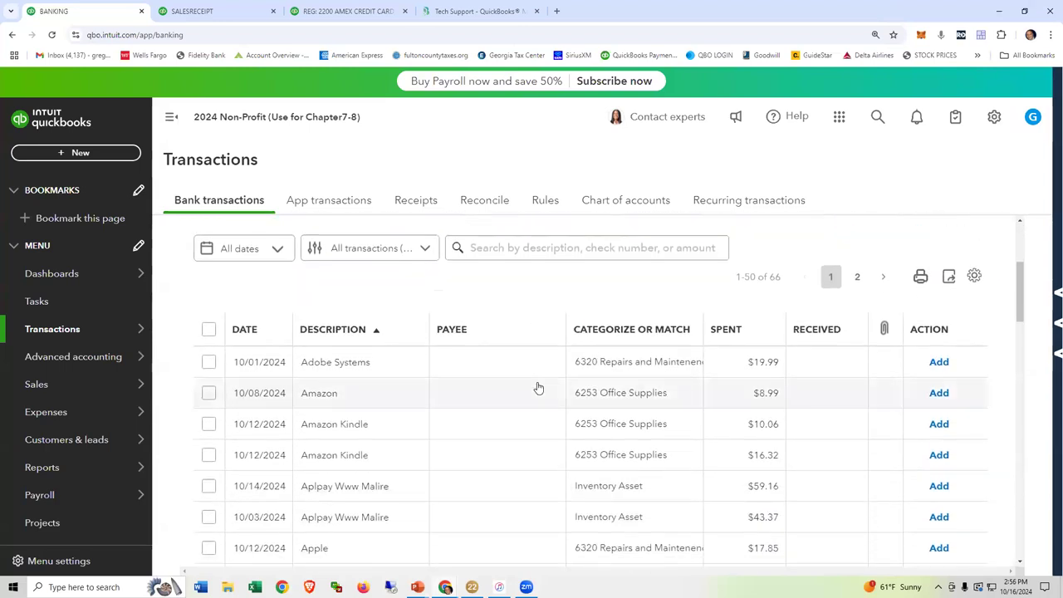
scroll(538, 388, down, 5)
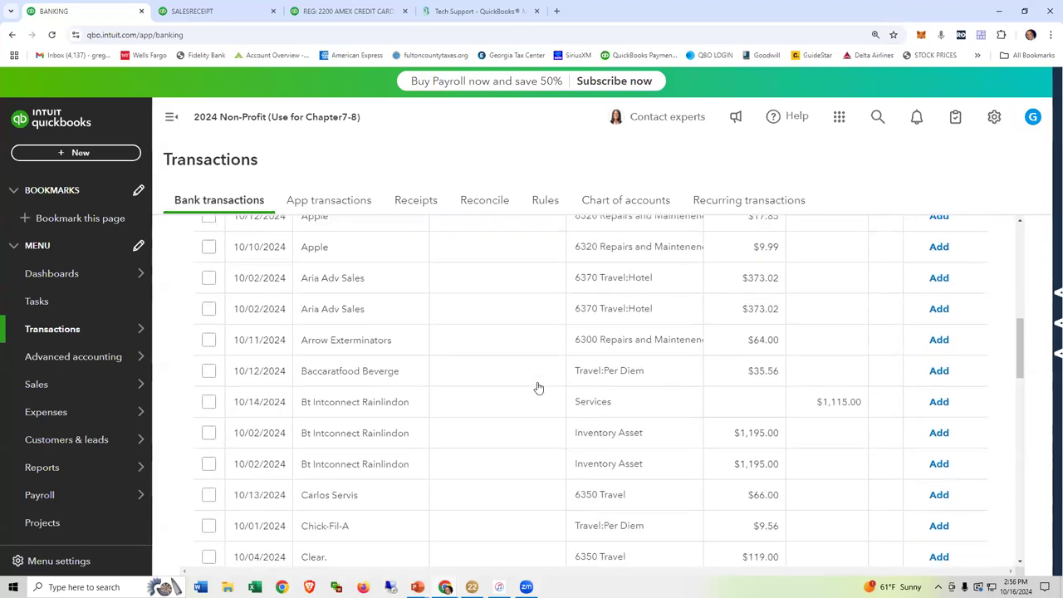
scroll(539, 388, up, 5)
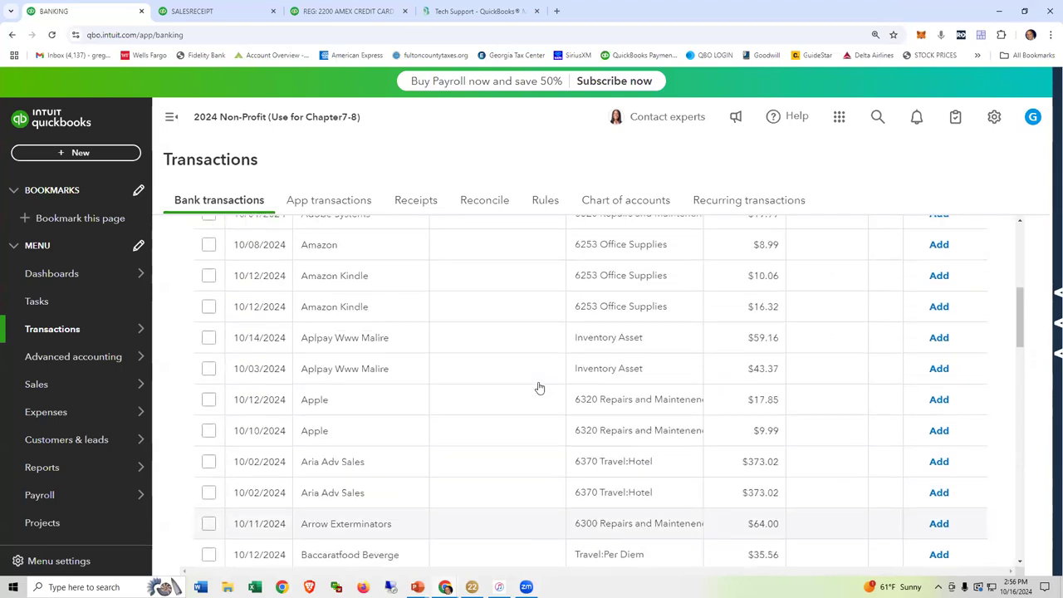
scroll(538, 388, up, 3)
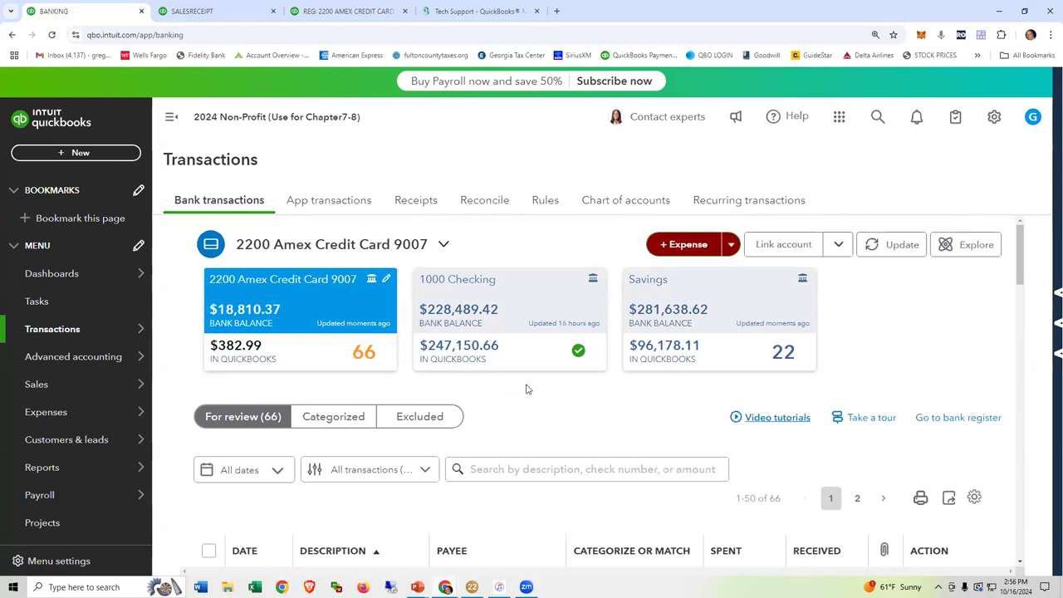
scroll(570, 470, down, 3)
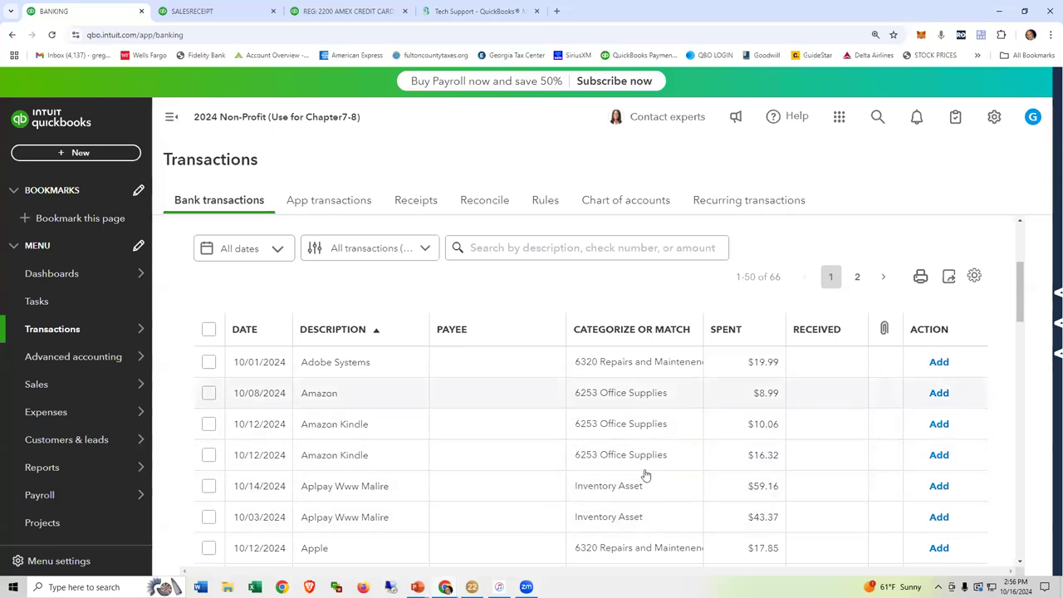
scroll(631, 510, down, 1)
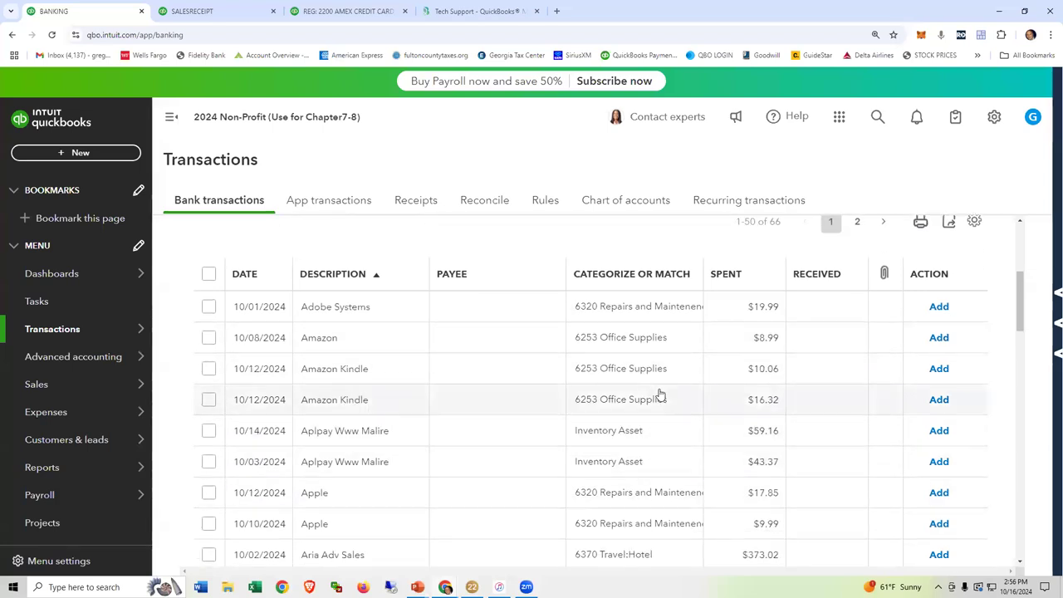
click(357, 337)
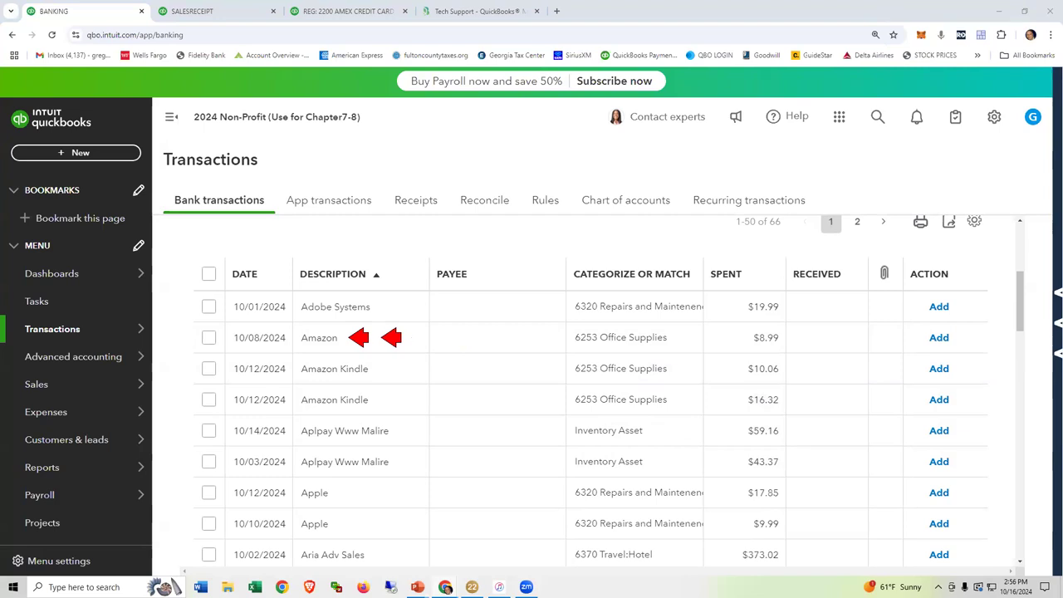
key(Escape)
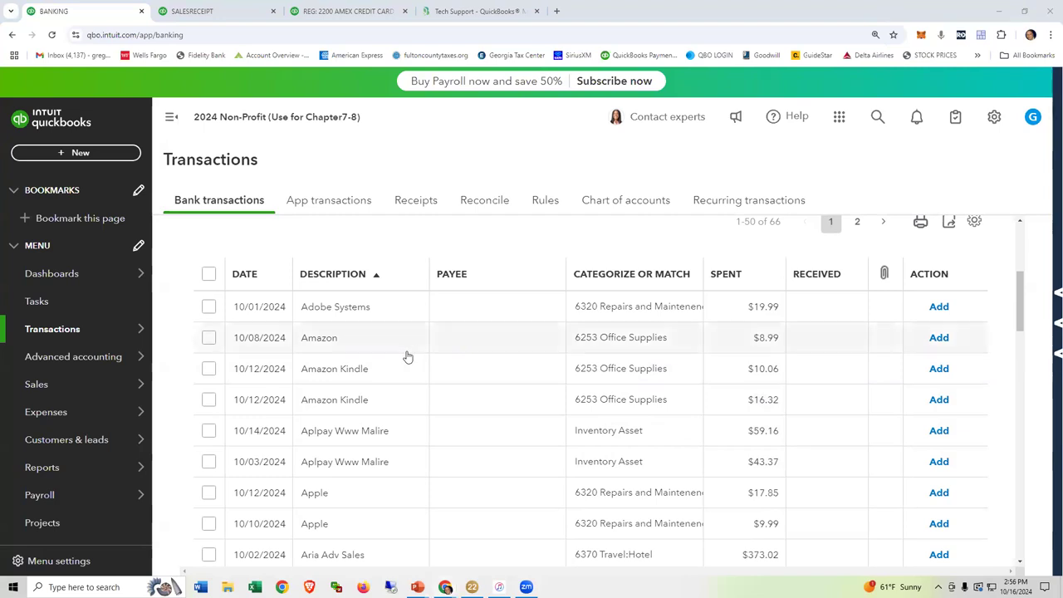
mouse_move(83, 273)
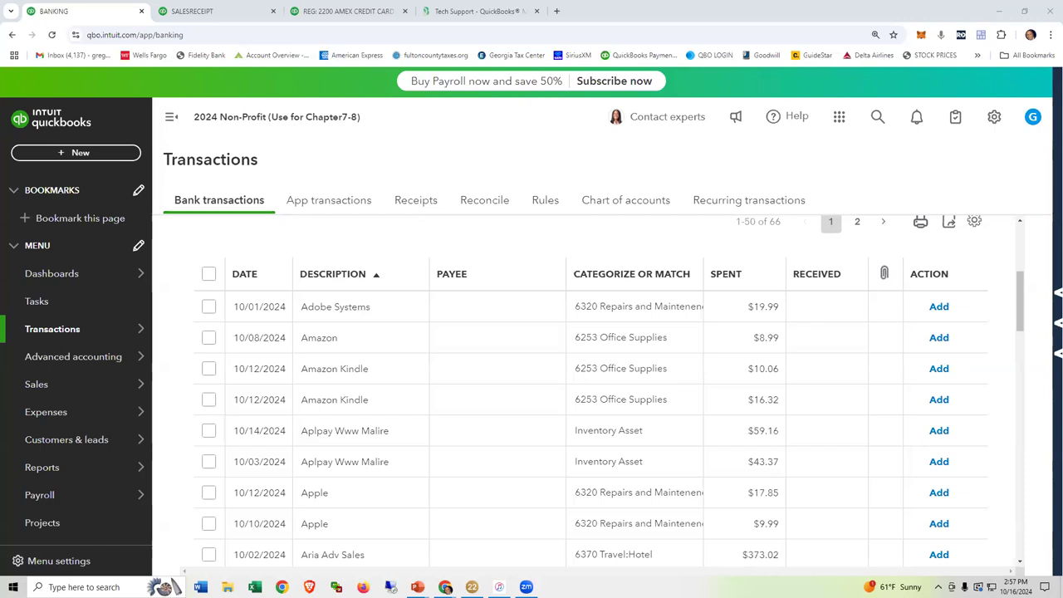
scroll(480, 378, up, 3)
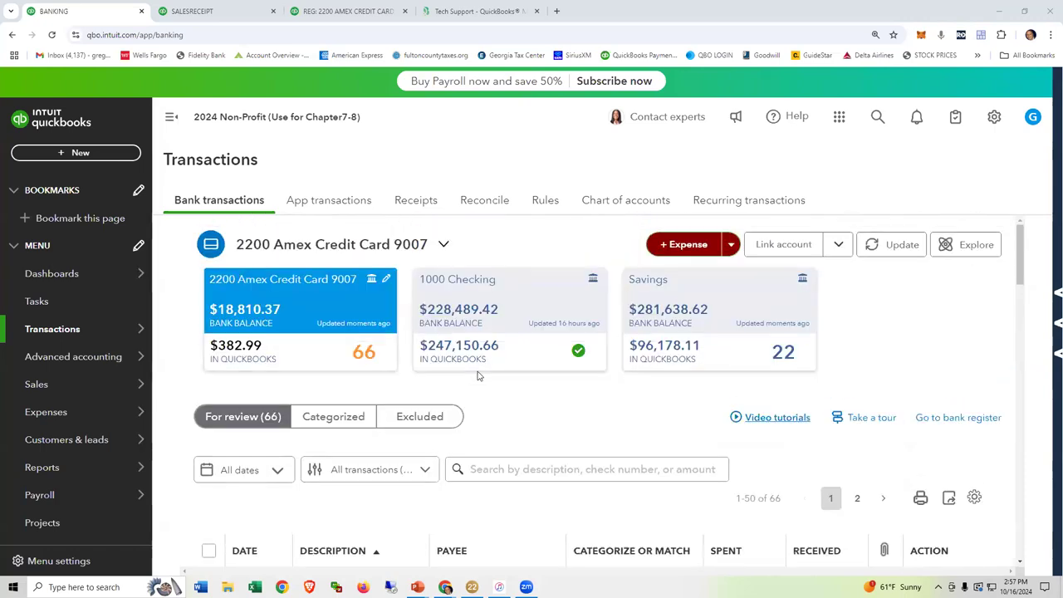
scroll(477, 376, down, 3)
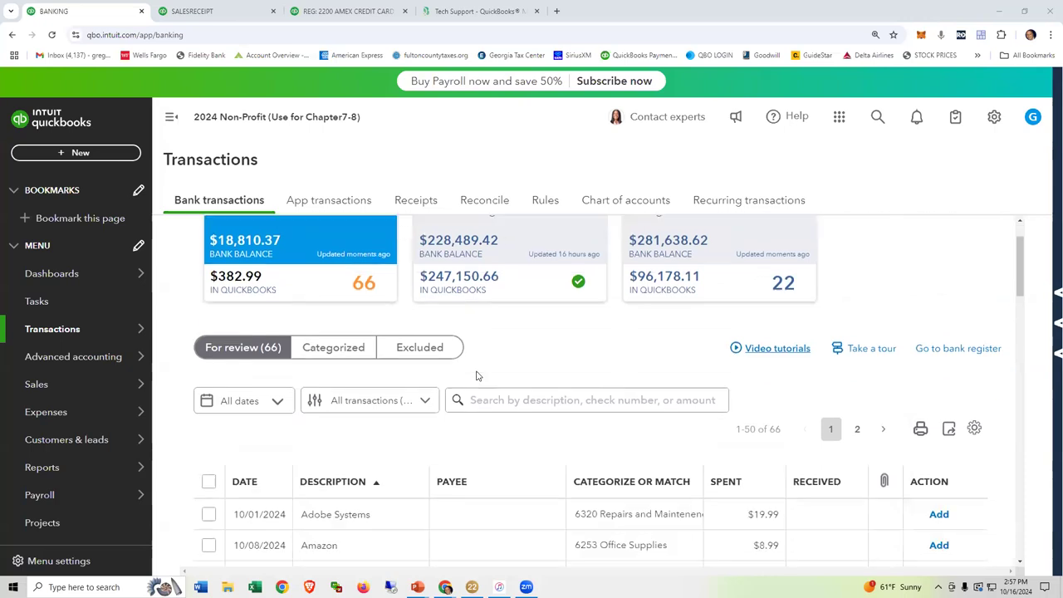
scroll(477, 377, up, 3)
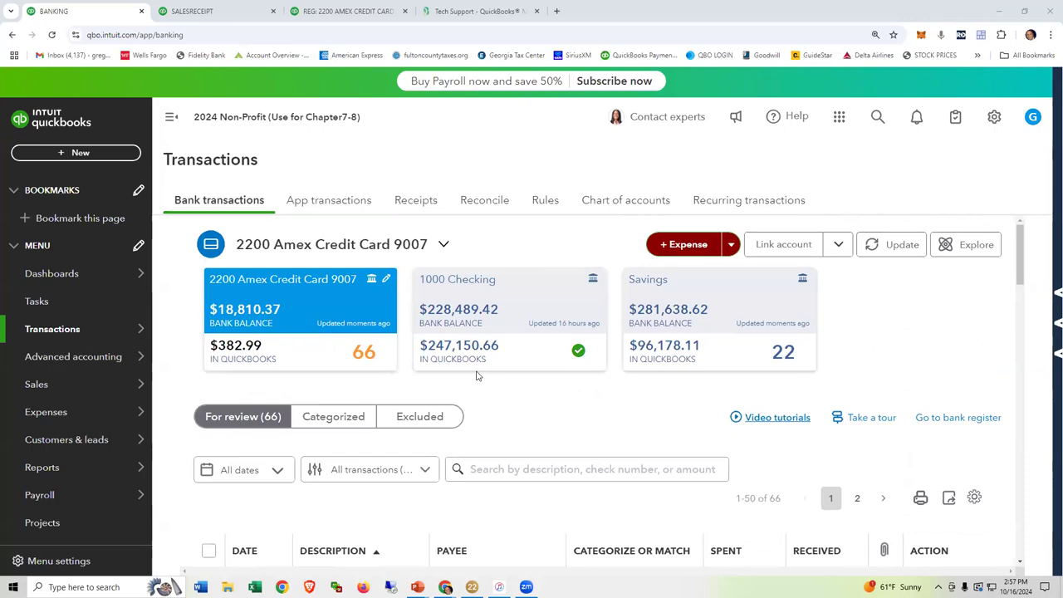
scroll(477, 376, down, 8)
scroll(476, 376, down, 1)
scroll(476, 376, down, 2)
scroll(477, 376, up, 5)
scroll(475, 376, up, 6)
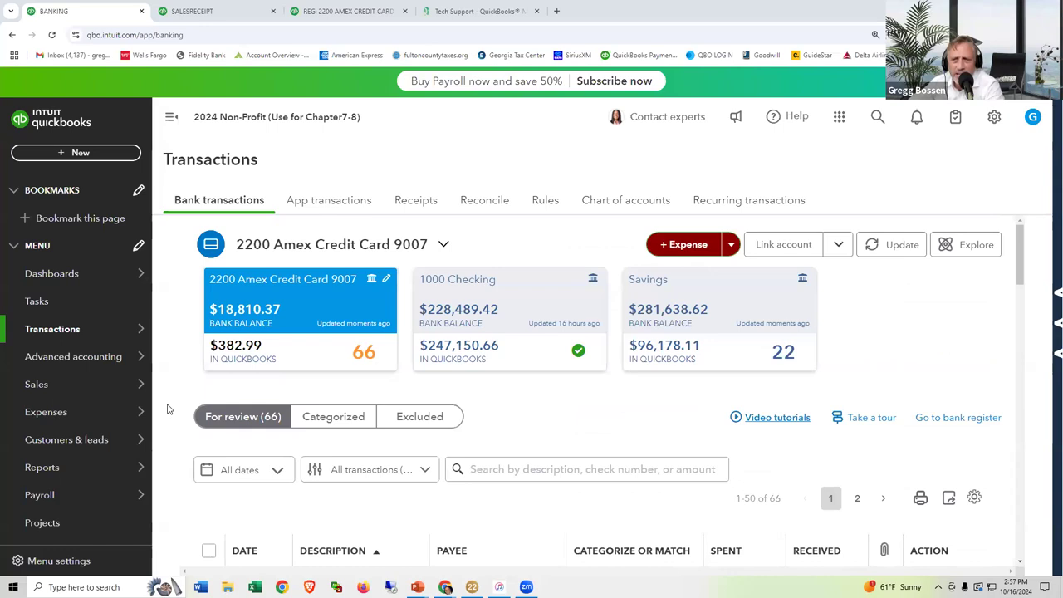
mouse_move(125, 420)
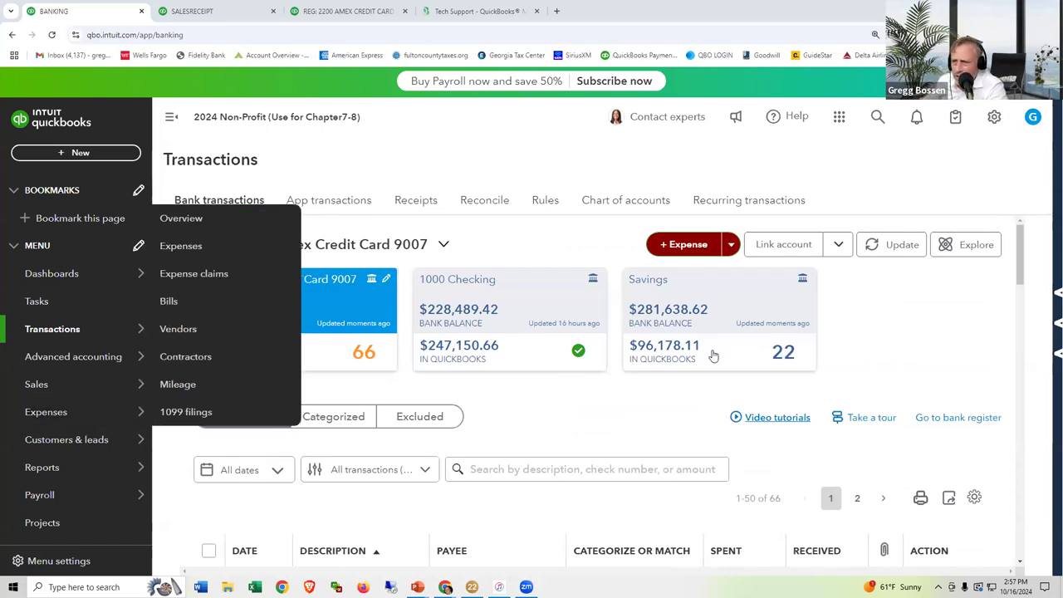
Search bank providers for 'amazon business', open its connection page, then return to the sales receipt
click(783, 244)
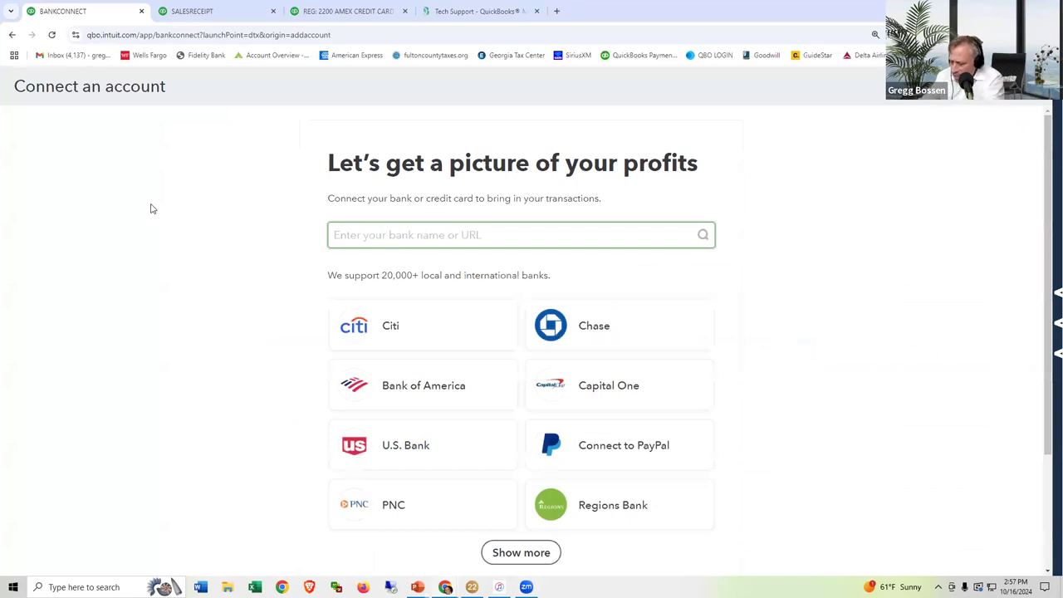
text(amazon business)
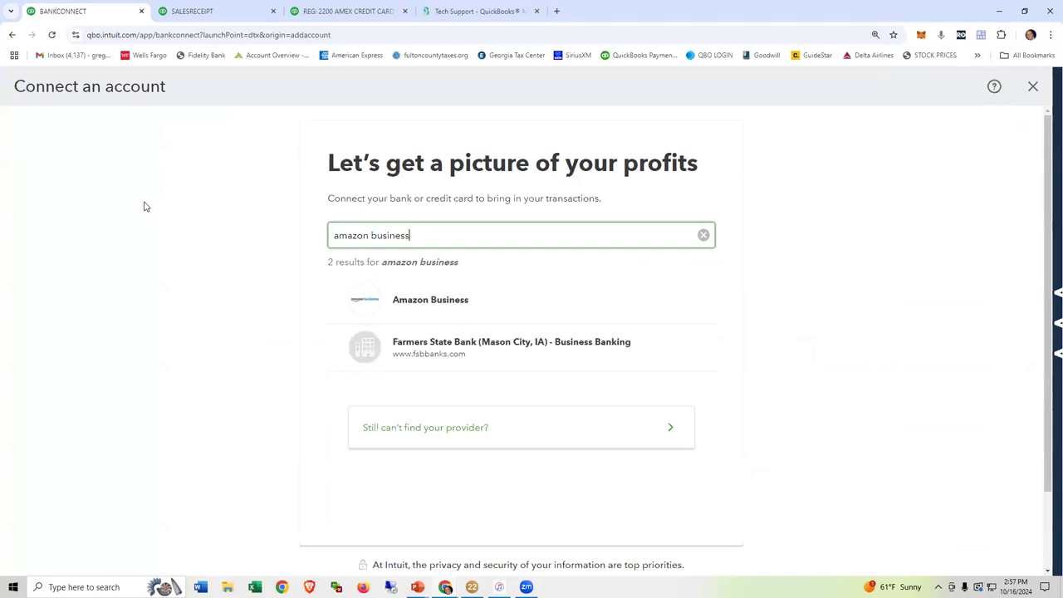
click(425, 304)
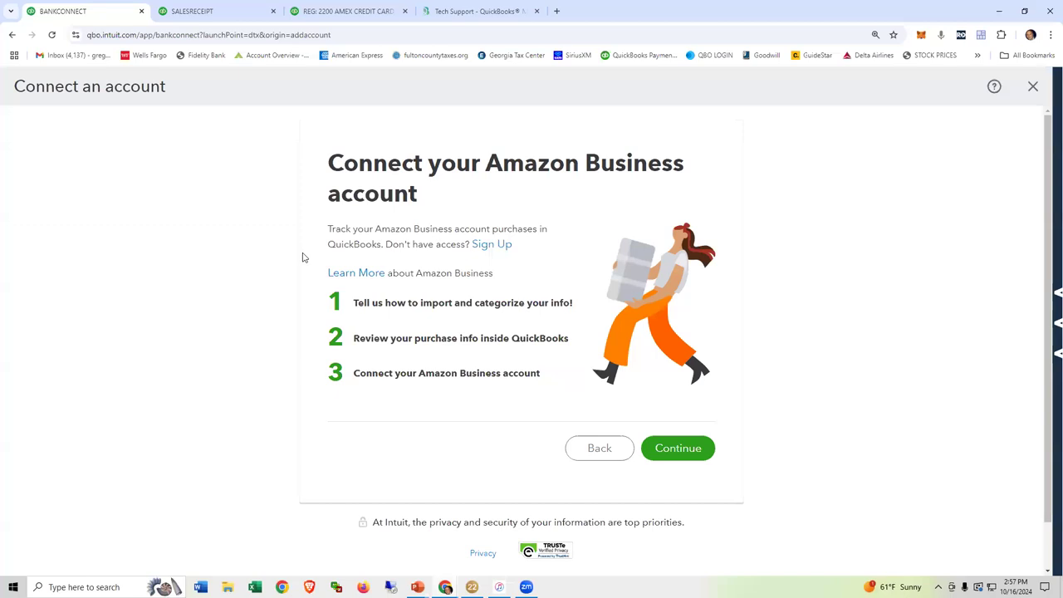
click(226, 15)
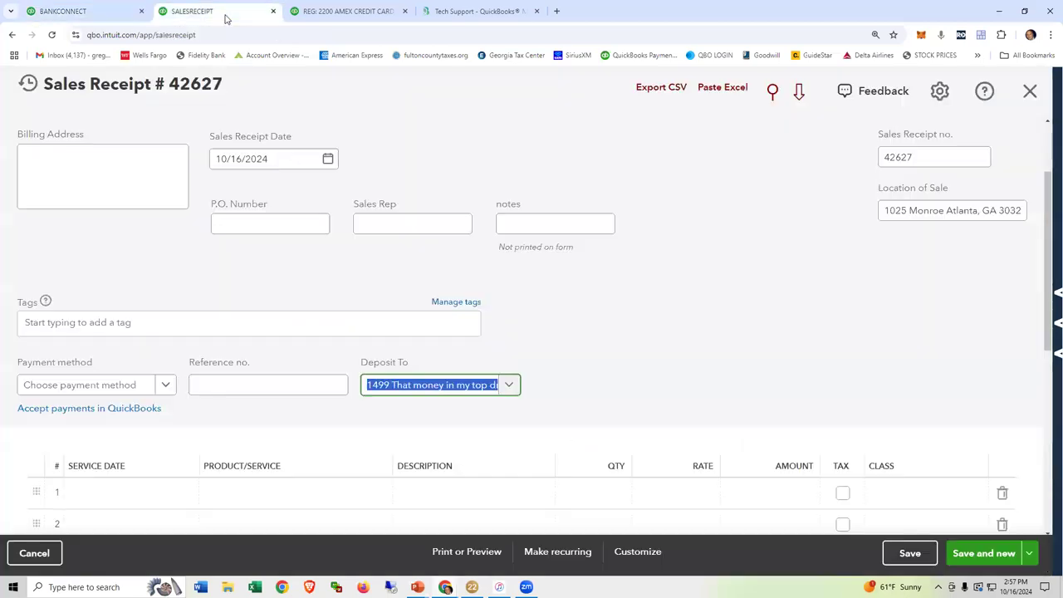
From the Amex register, open Bank transactions and show the 1000 Checking feed with nothing left for review
click(343, 13)
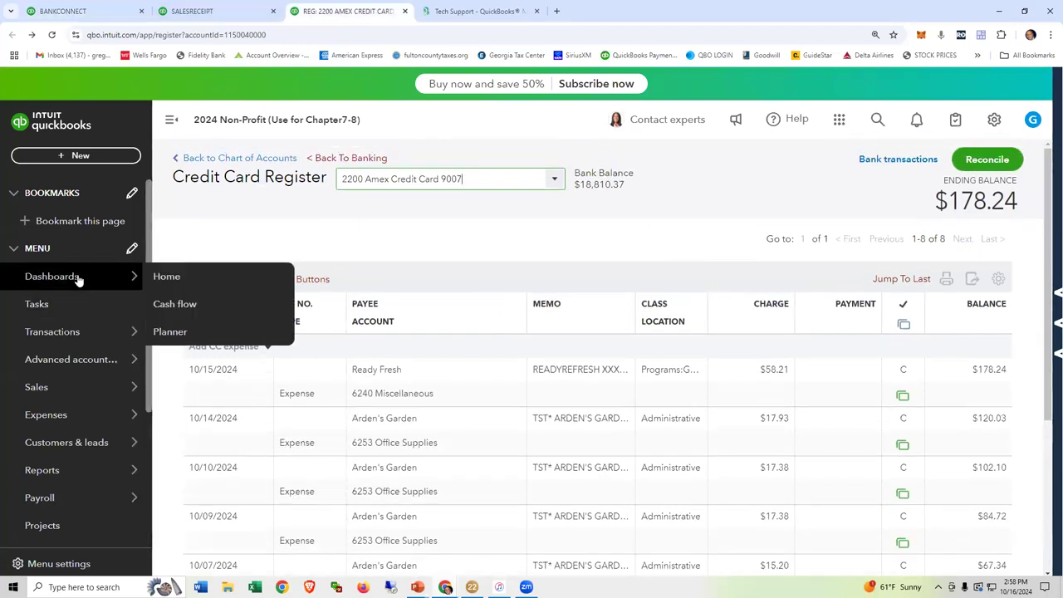
mouse_move(70, 332)
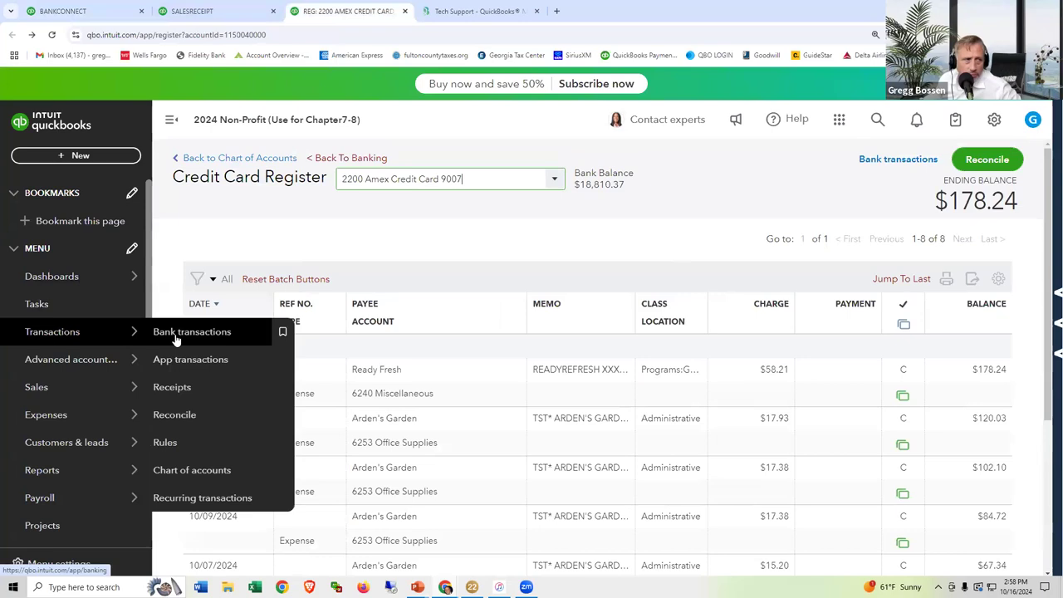
click(176, 335)
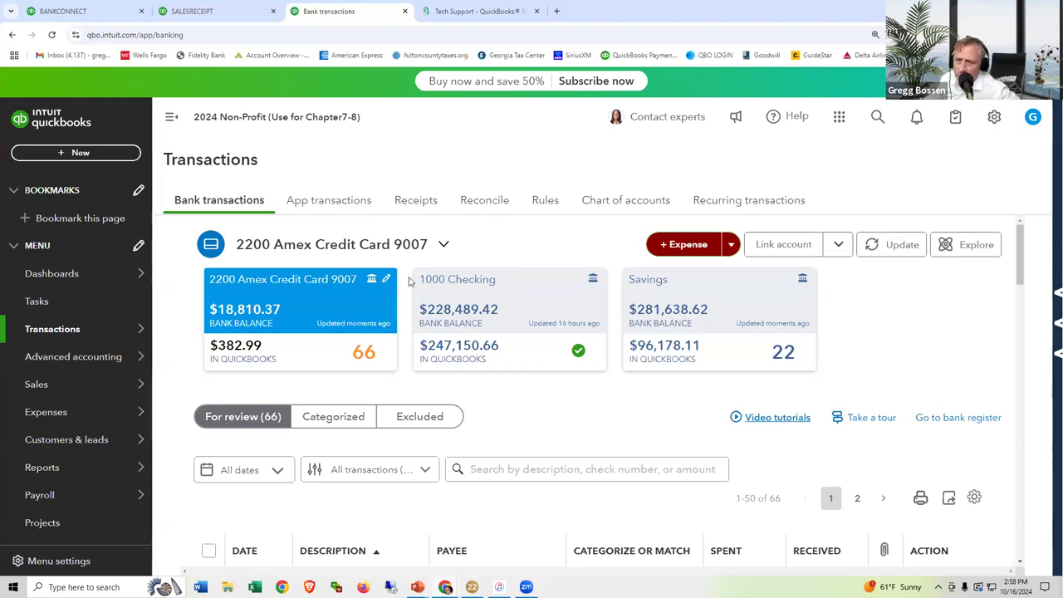
click(480, 296)
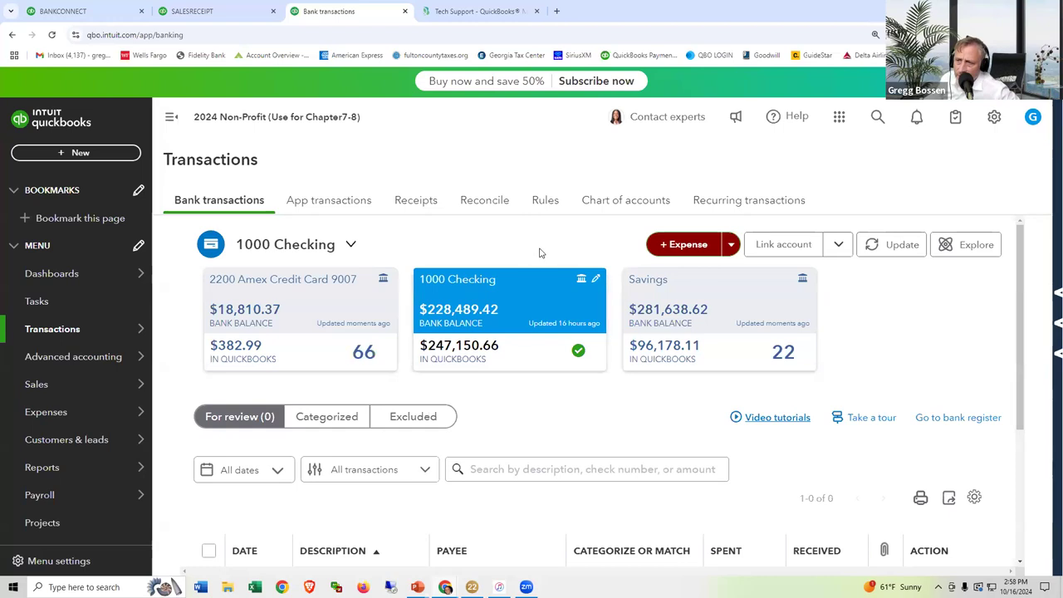
Show the bank rules list (Ardens Garden, SARABETHS), preview a new rule's account selector, then cancel it
click(545, 201)
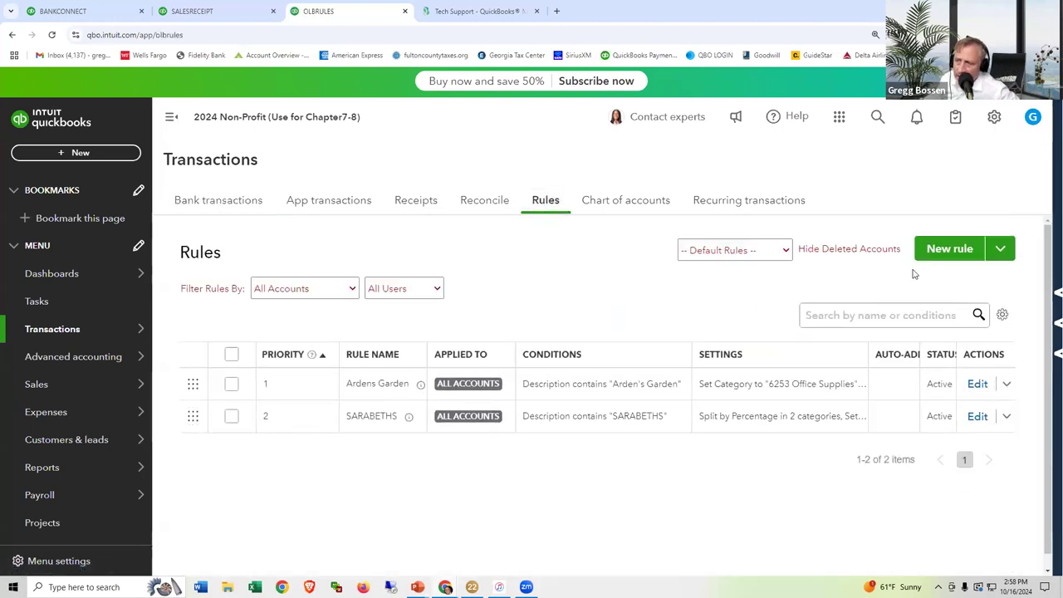
click(998, 253)
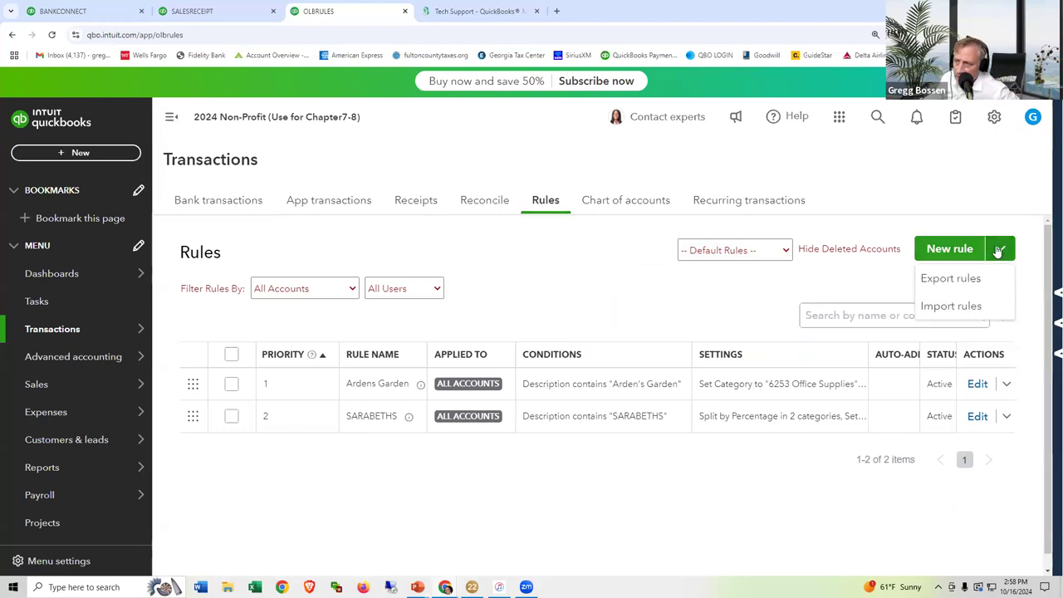
click(950, 248)
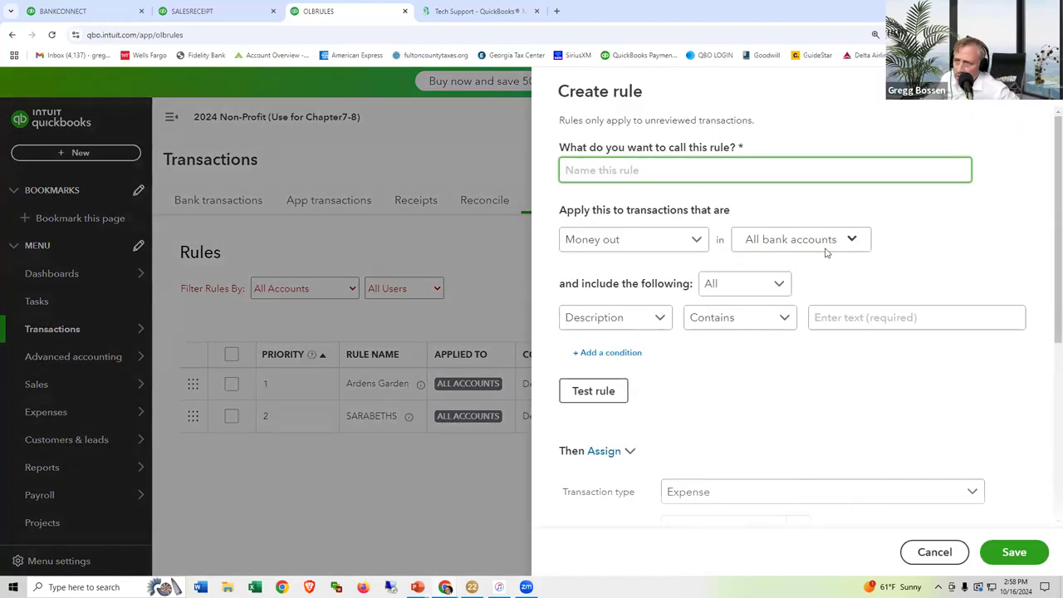
click(855, 241)
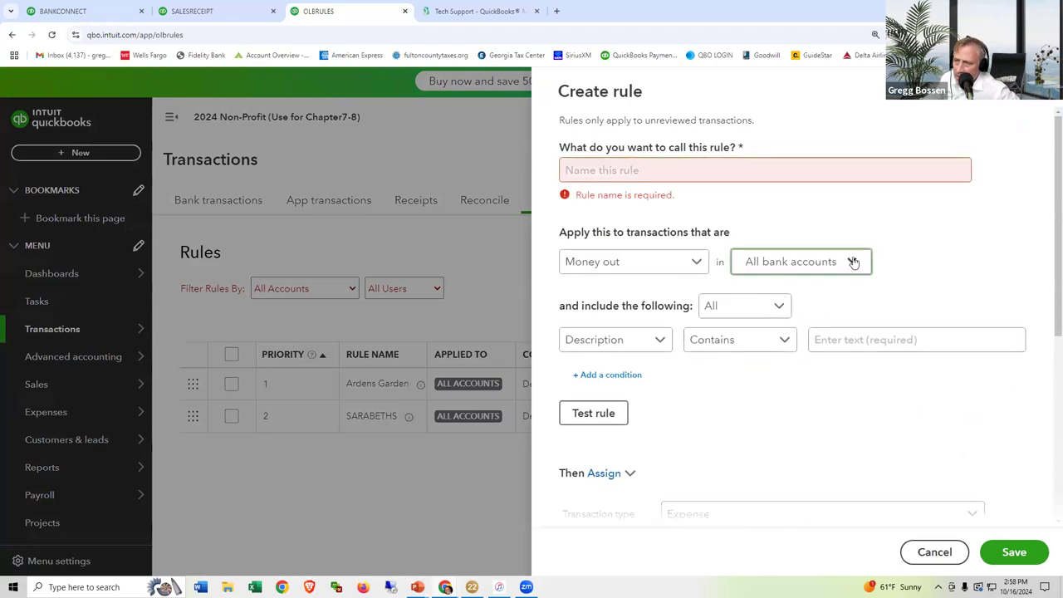
click(854, 262)
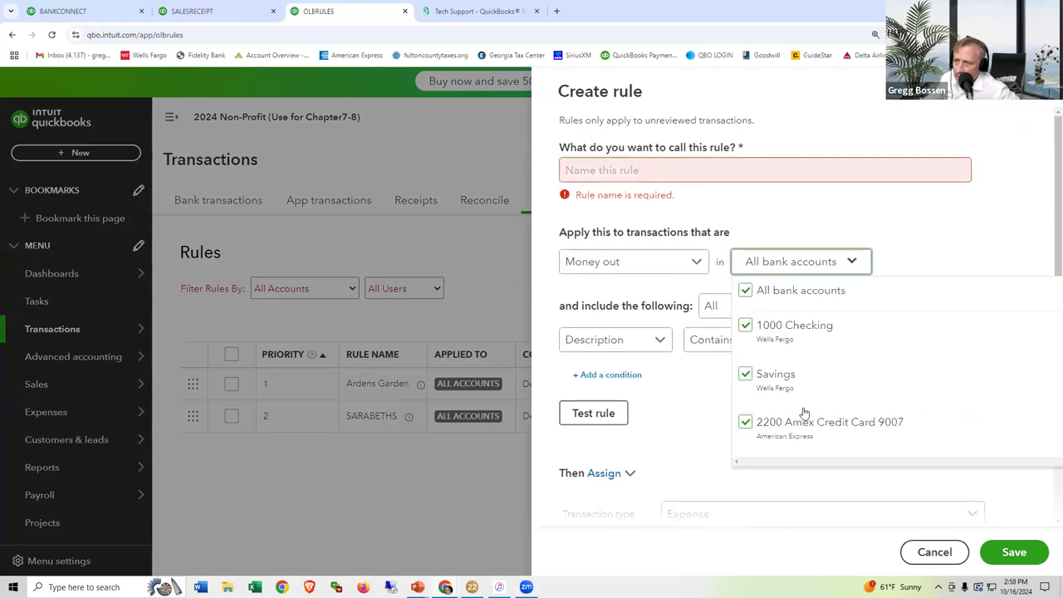
click(907, 255)
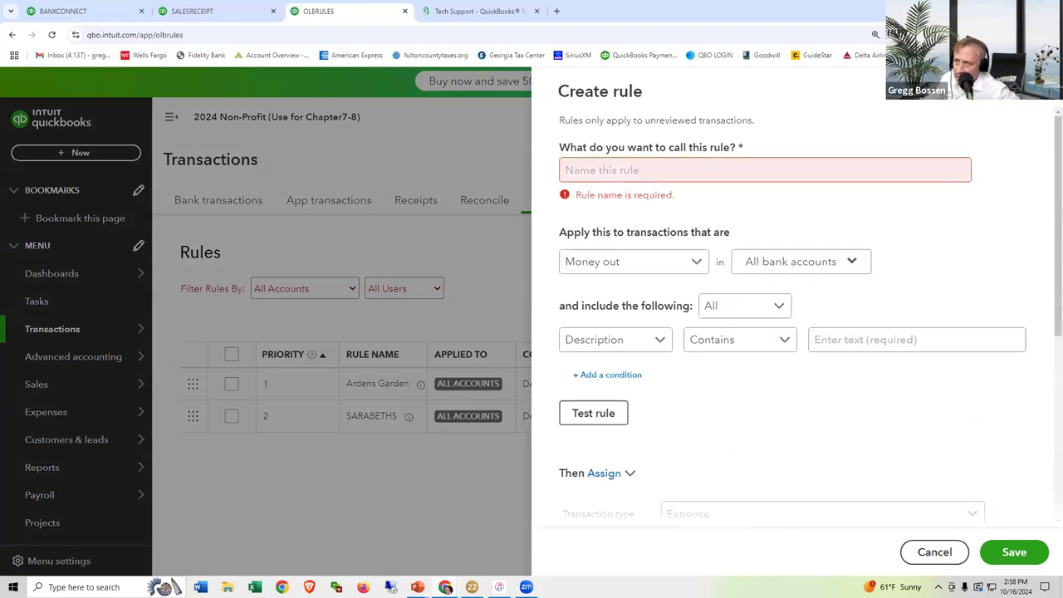
key(Escape)
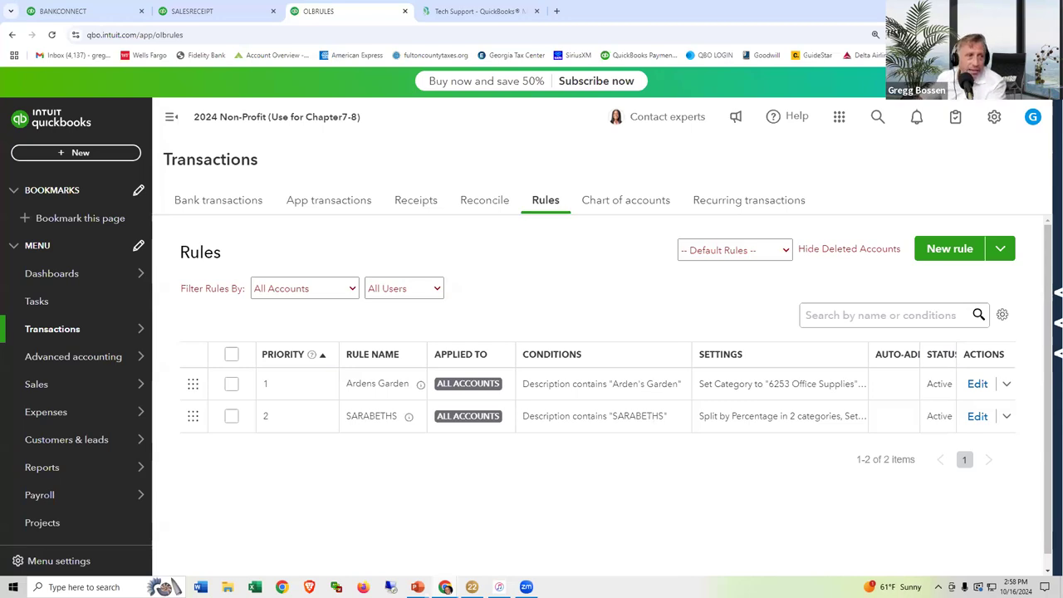
Open QuickBooks Migration Services from the Nonprofit Consulting page, then start a blank browser tab
click(447, 12)
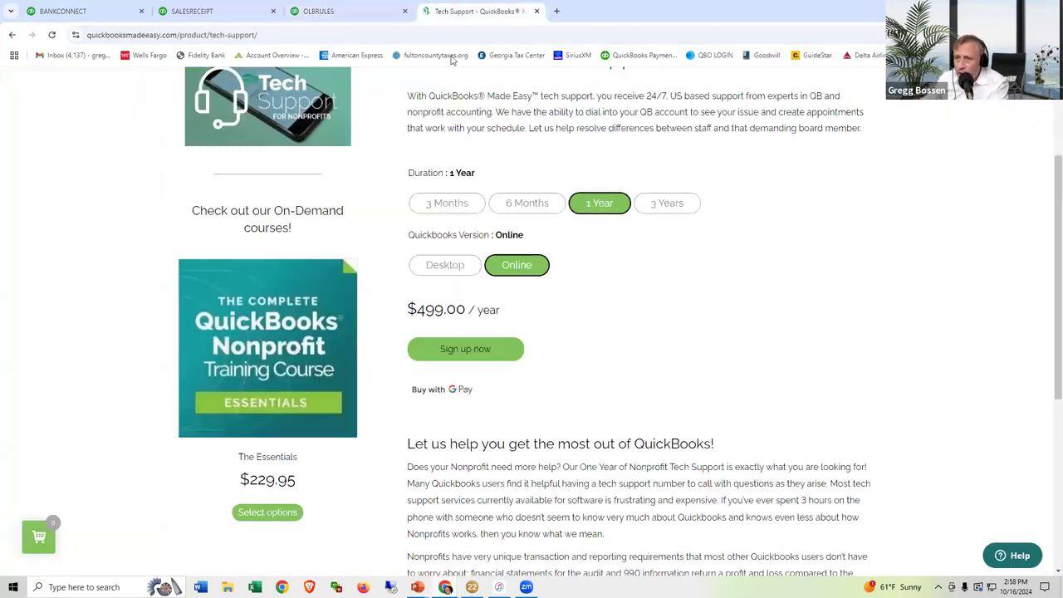
scroll(494, 128, up, 2)
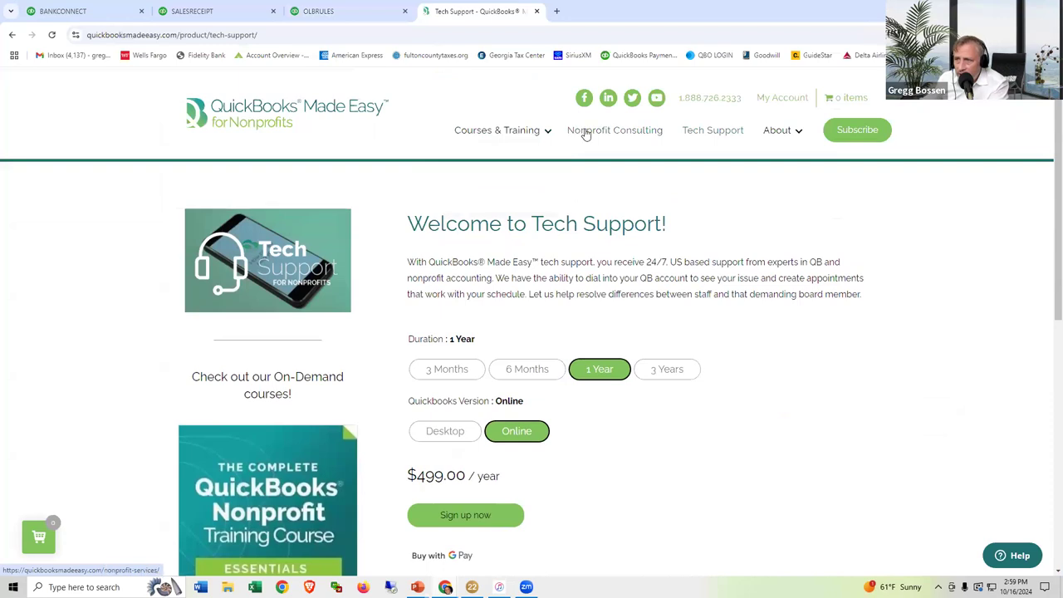
click(588, 133)
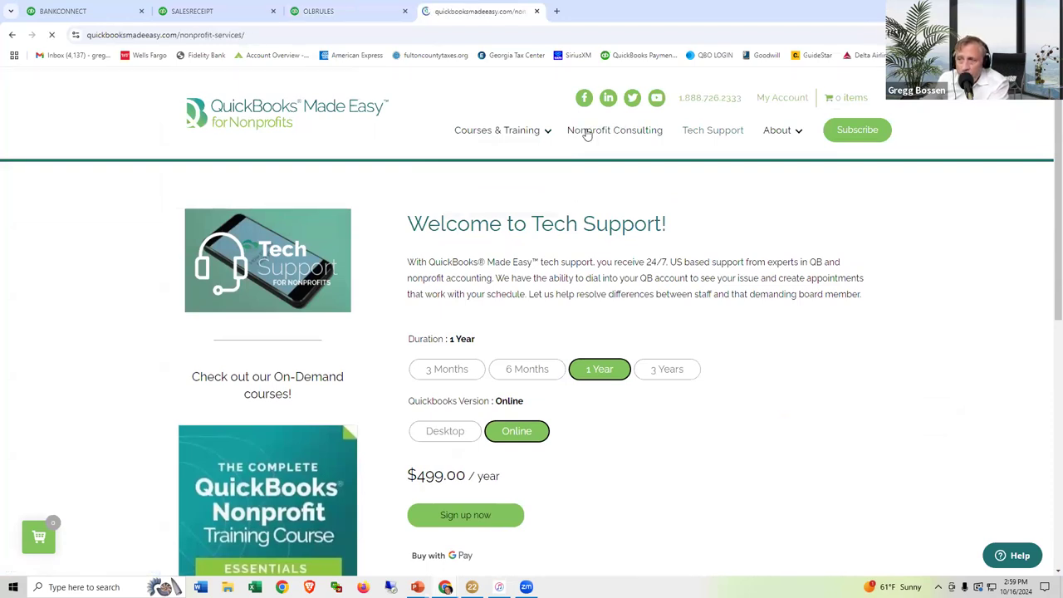
scroll(597, 192, down, 1)
scroll(601, 195, down, 6)
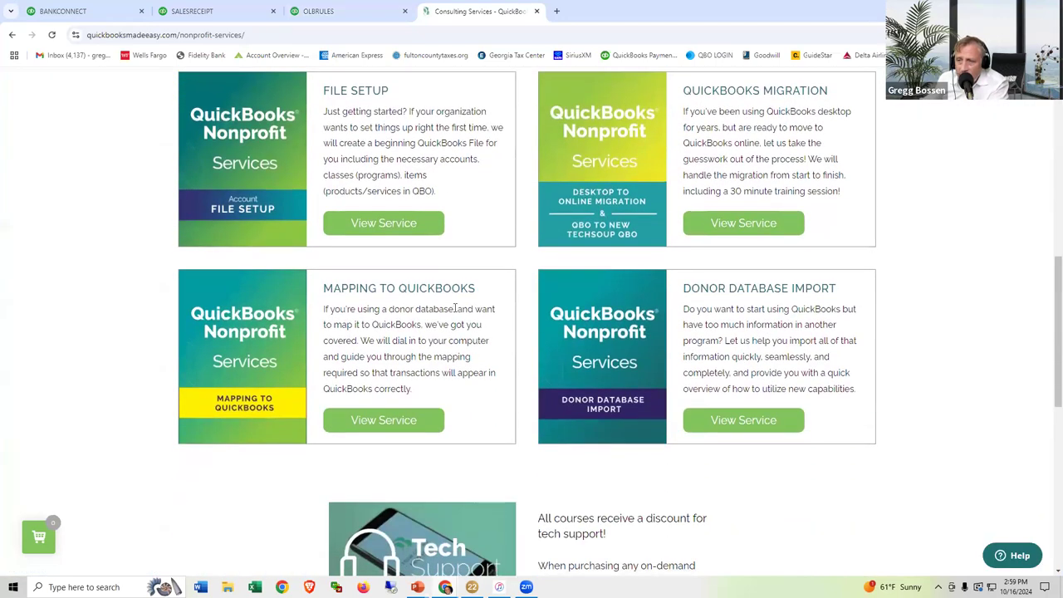
scroll(716, 250, up, 1)
scroll(716, 250, up, 1)
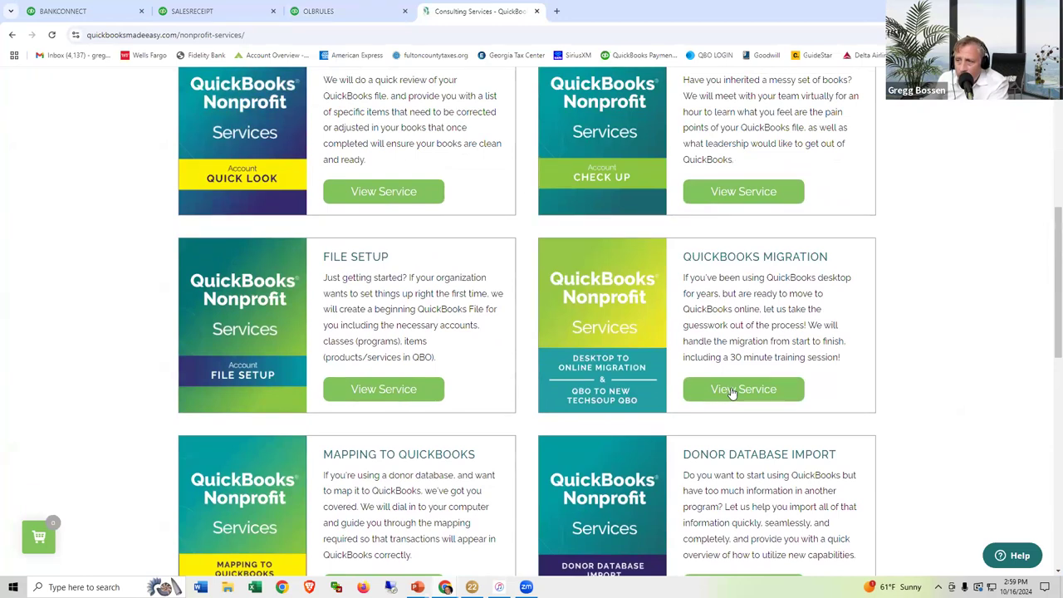
click(731, 392)
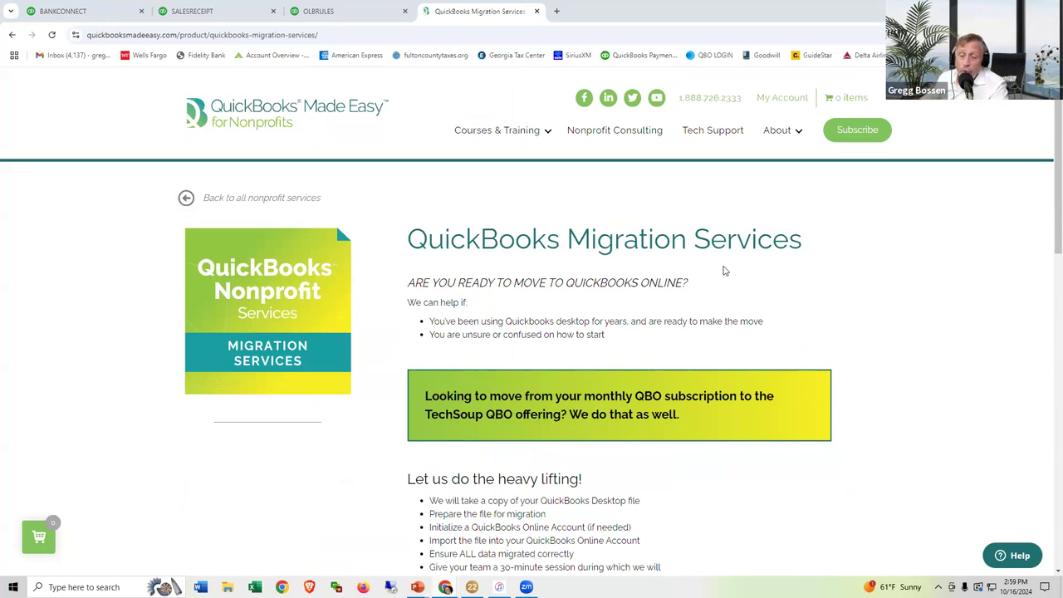
click(557, 16)
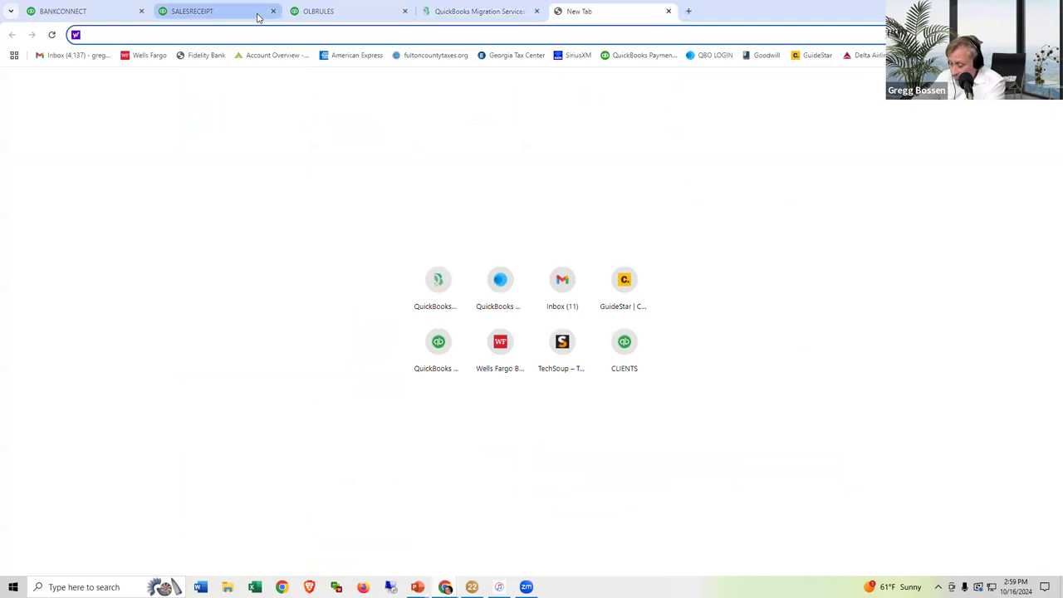
Go to techsoup.org and open the Intuit for Nonprofits page showing QuickBooks Online Plus at $80.00
text(tech)
key(Return)
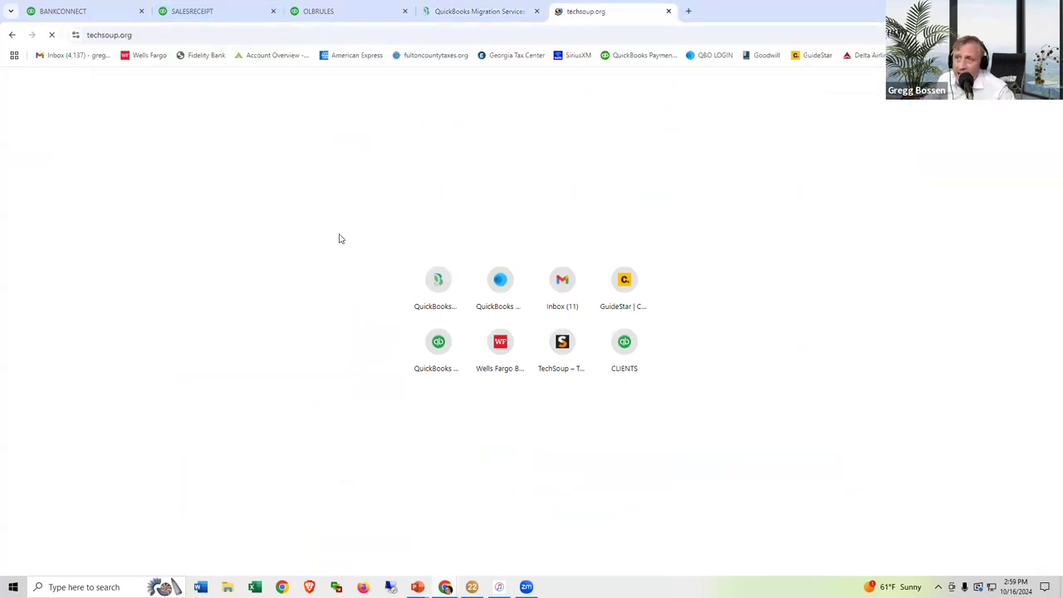
click(475, 15)
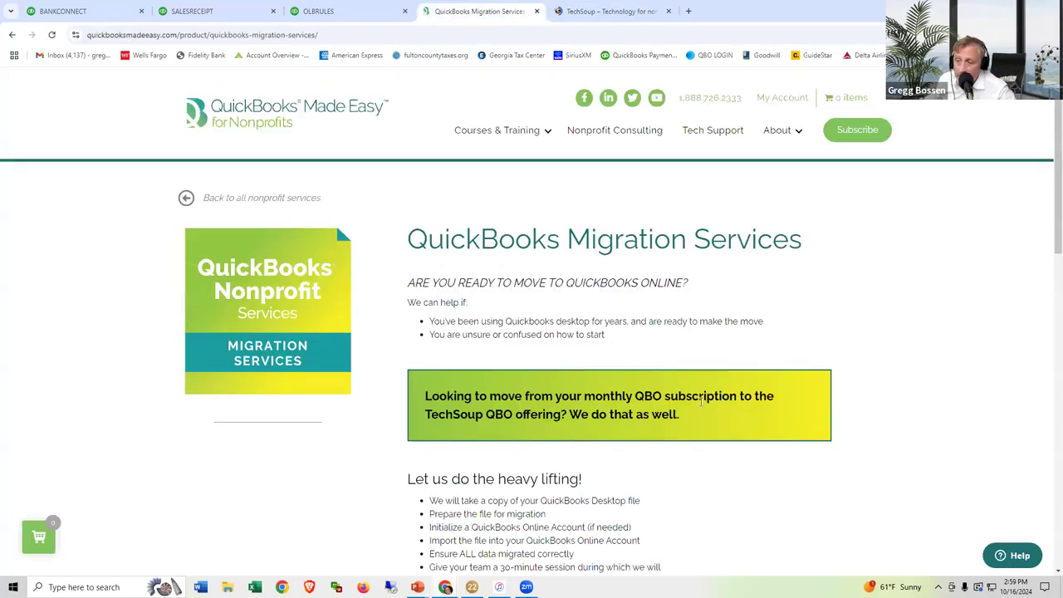
click(611, 11)
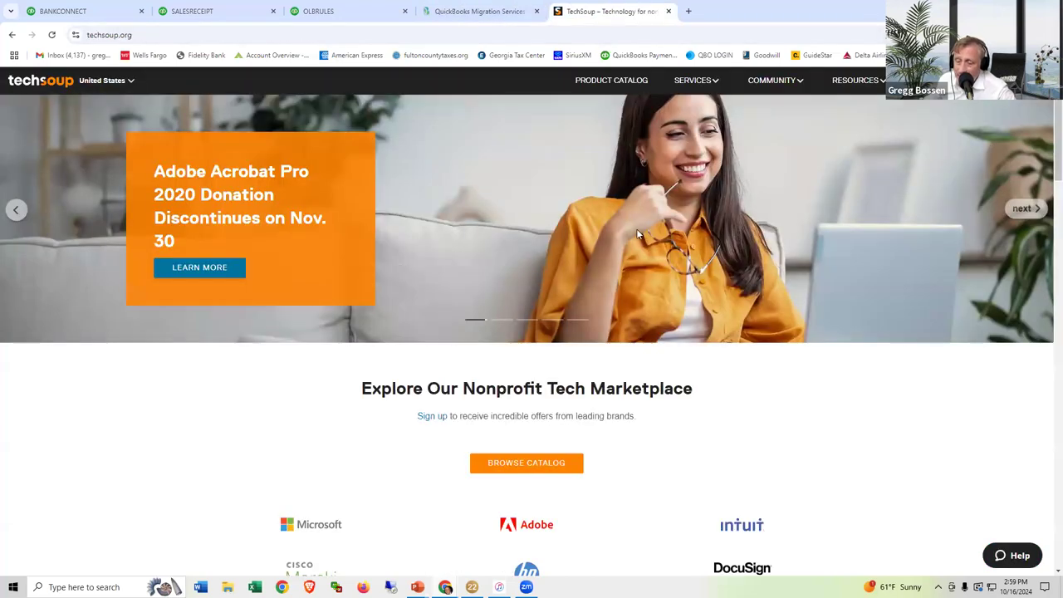
scroll(638, 234, down, 2)
scroll(638, 234, up, 2)
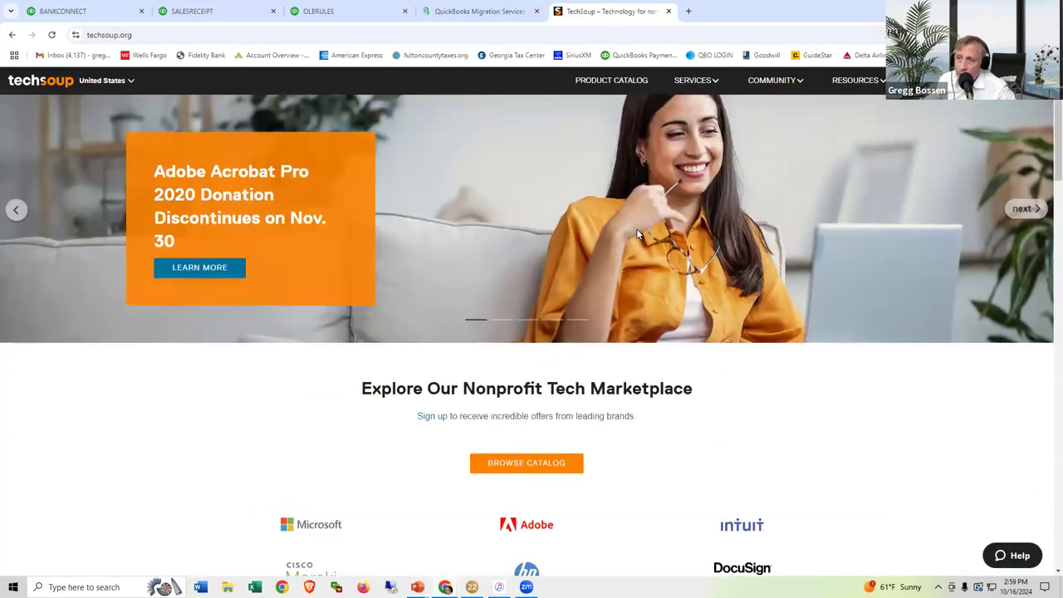
scroll(638, 233, down, 1)
click(743, 471)
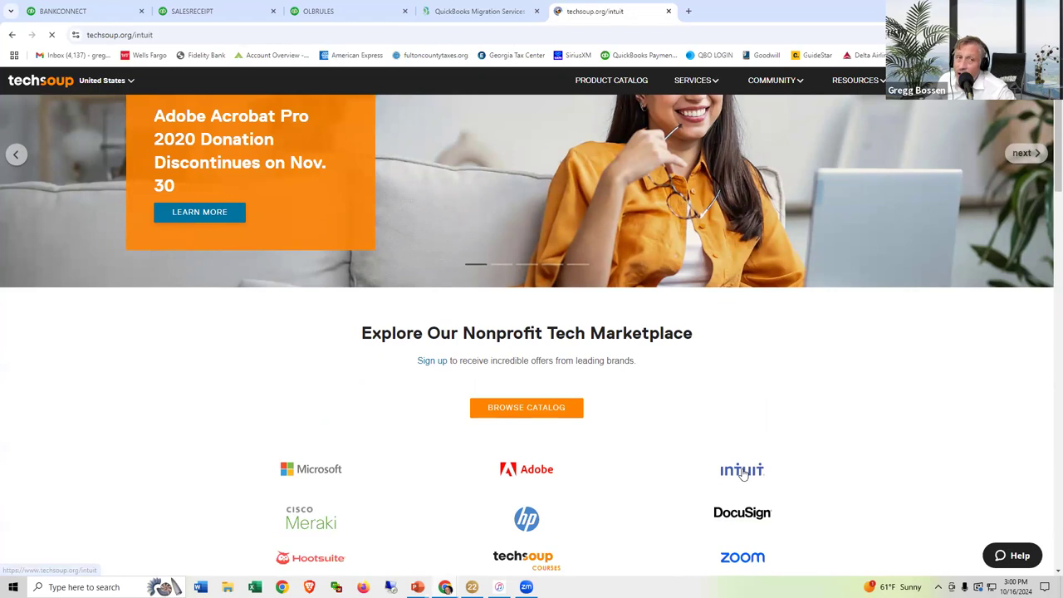
scroll(744, 466, down, 3)
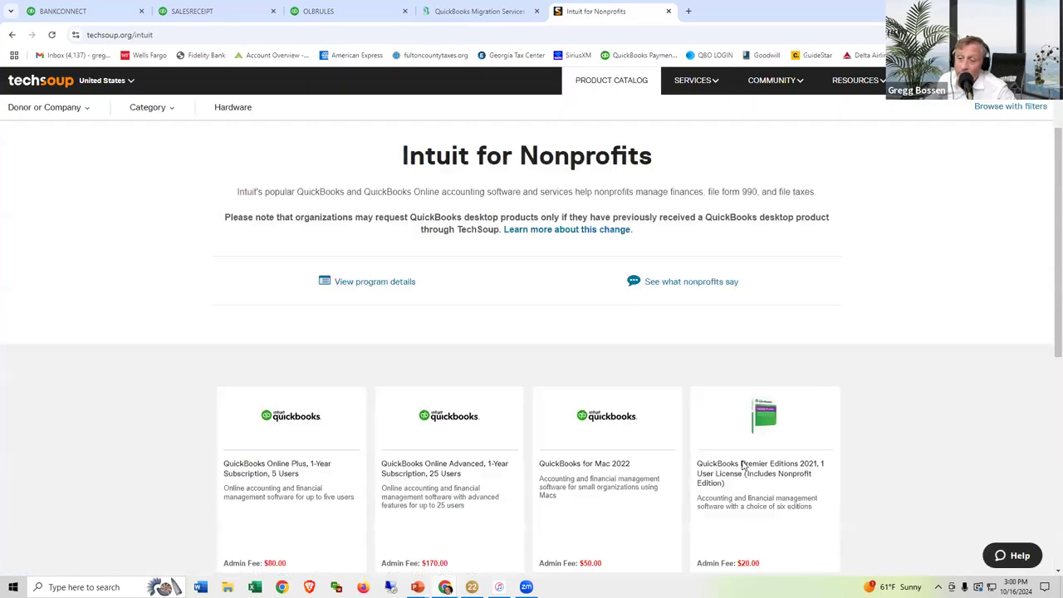